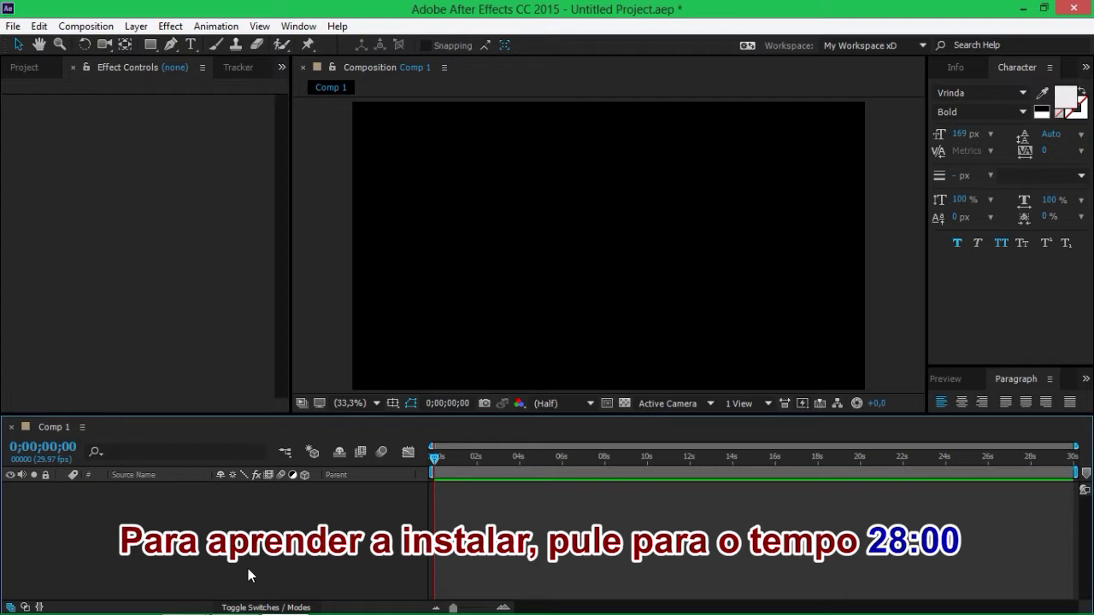
Create a 1920×1080 white solid (hex FFFFFF) named White Solid 1 in Comp 1.
key(ctrl+y)
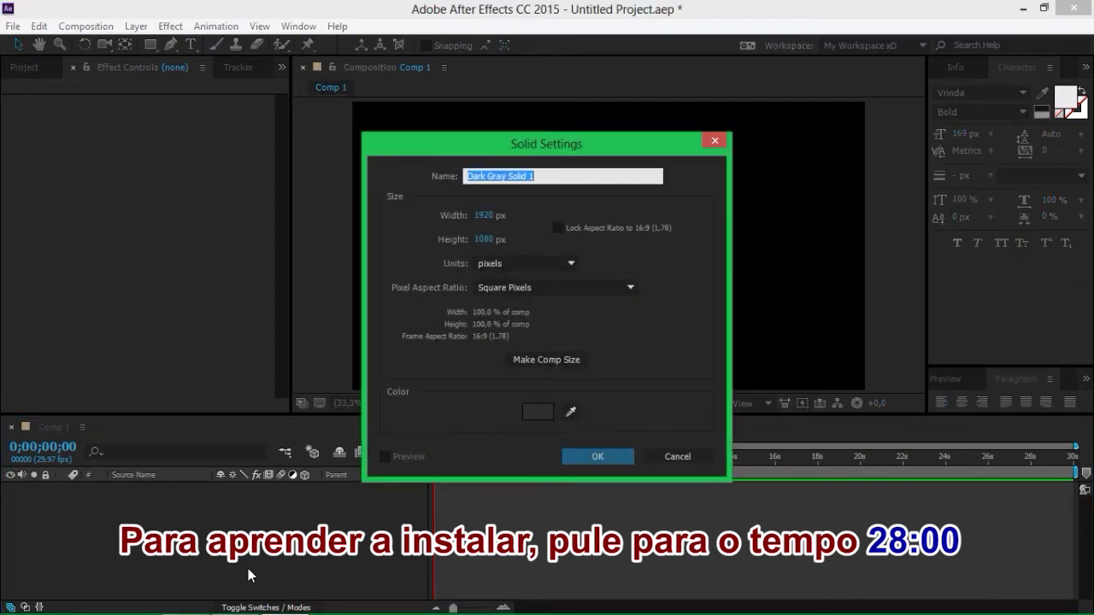
click(524, 414)
text(ffffff)
click(722, 219)
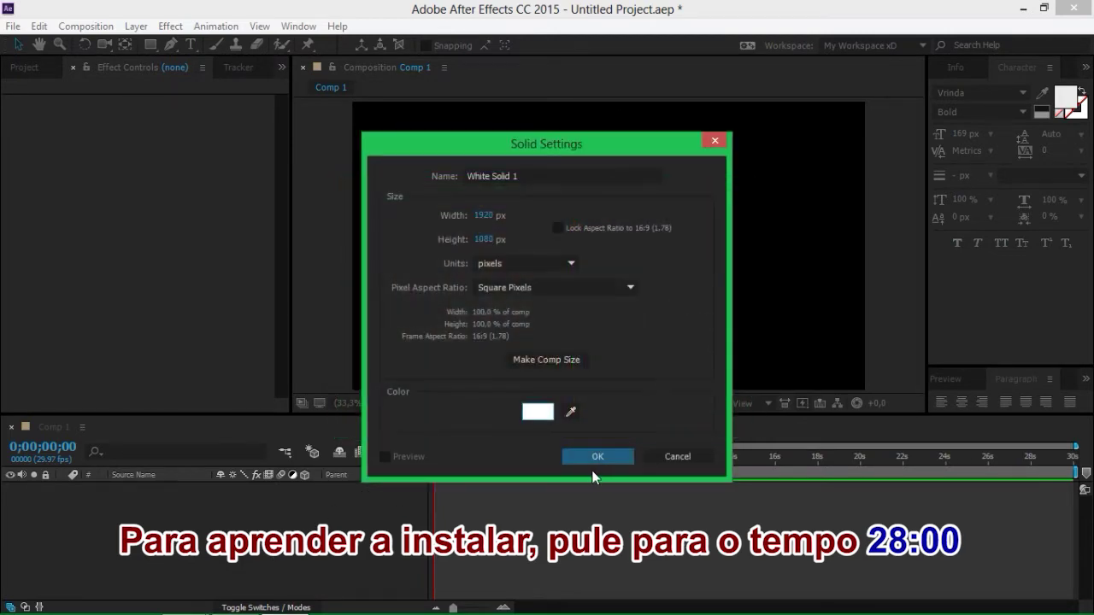
click(586, 389)
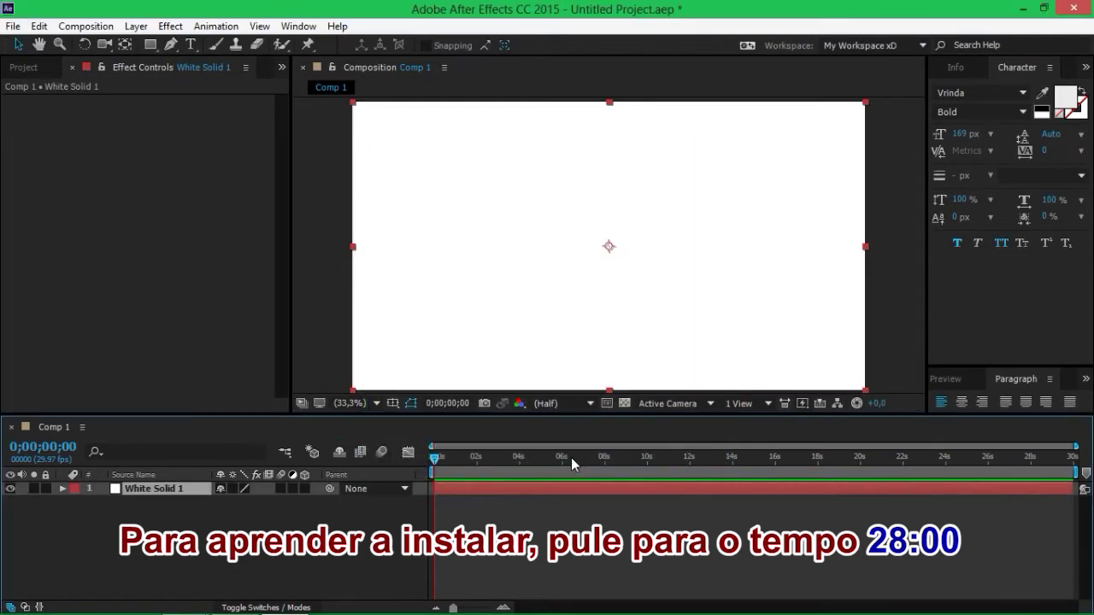
Import 1766571.png from the Anime Wallpapers folder into the project.
click(25, 66)
click(131, 327)
double_click(131, 329)
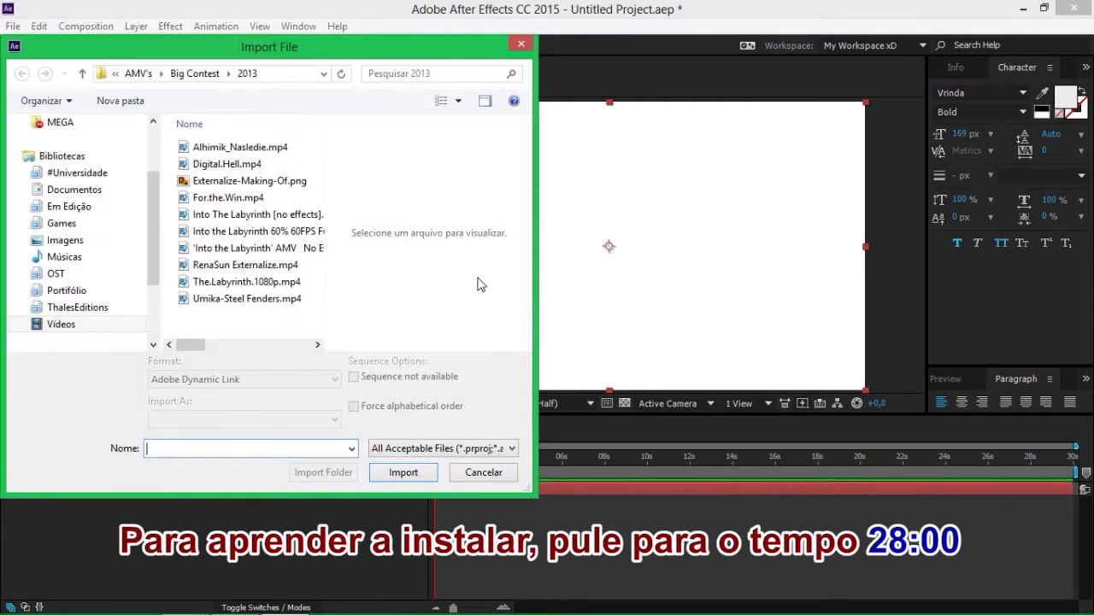
click(65, 240)
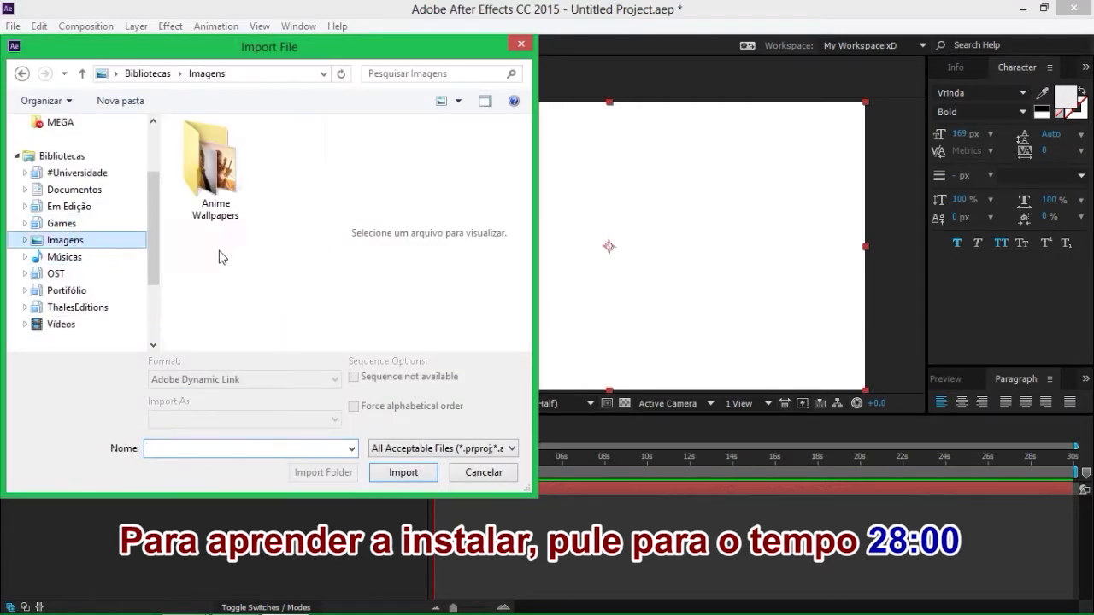
double_click(214, 154)
drag(316, 132, 321, 174)
double_click(215, 218)
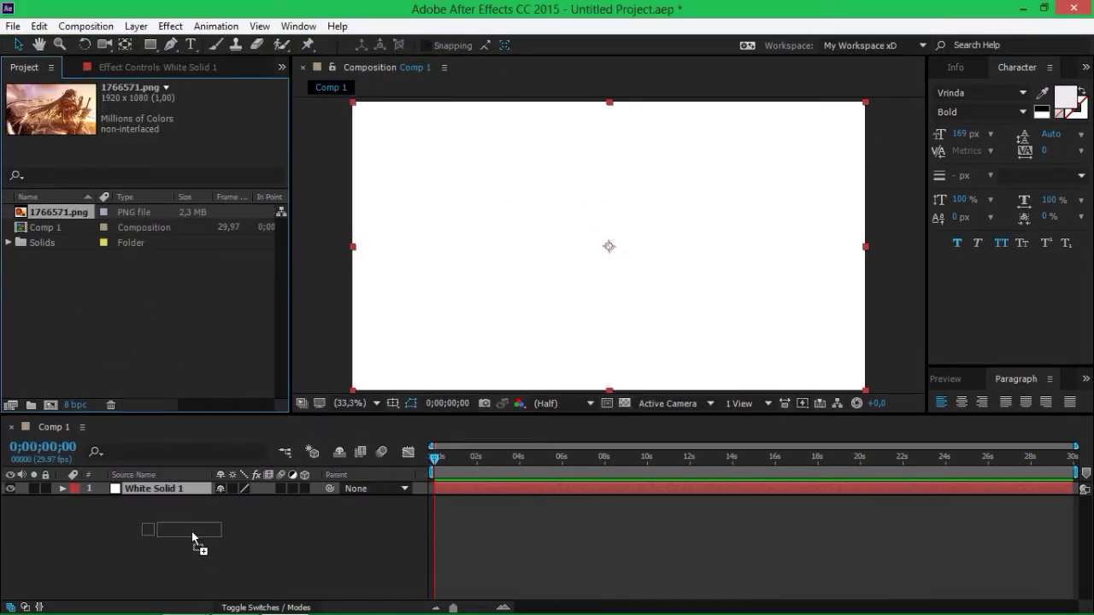
Place 1766571.png in Comp 1 beneath White Solid 1, then select the solid and show Effects & Presets.
drag(61, 212, 196, 539)
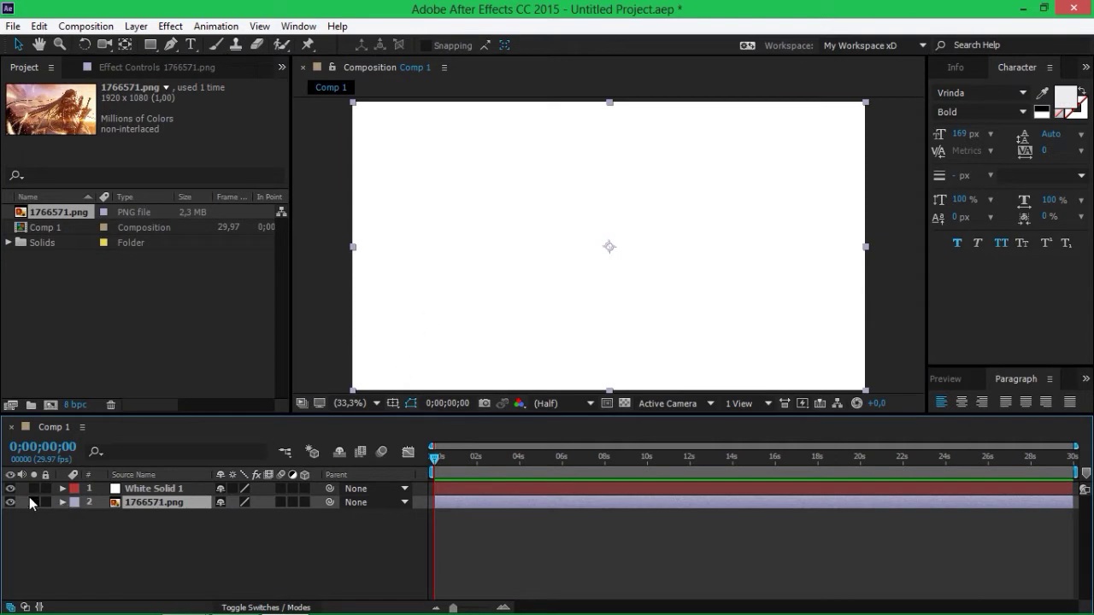
click(11, 488)
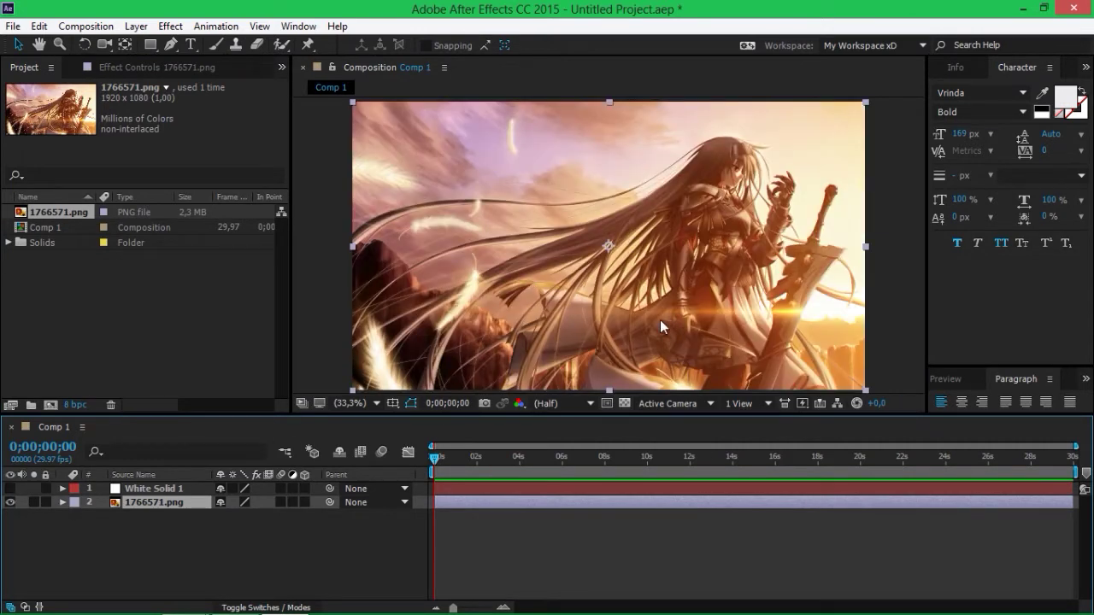
click(10, 488)
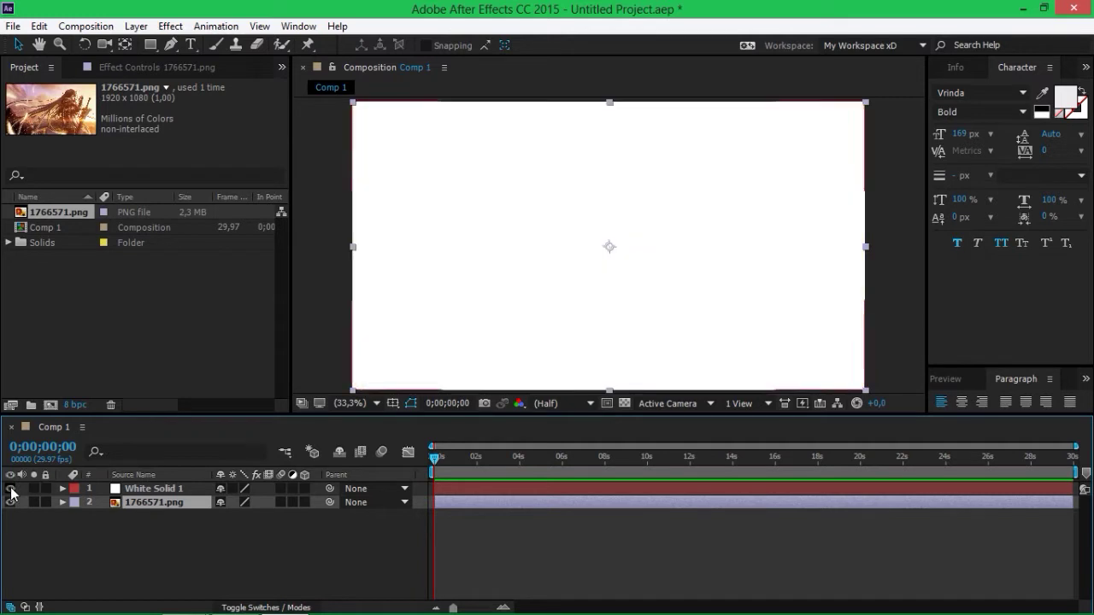
click(153, 488)
key(ctrl+5)
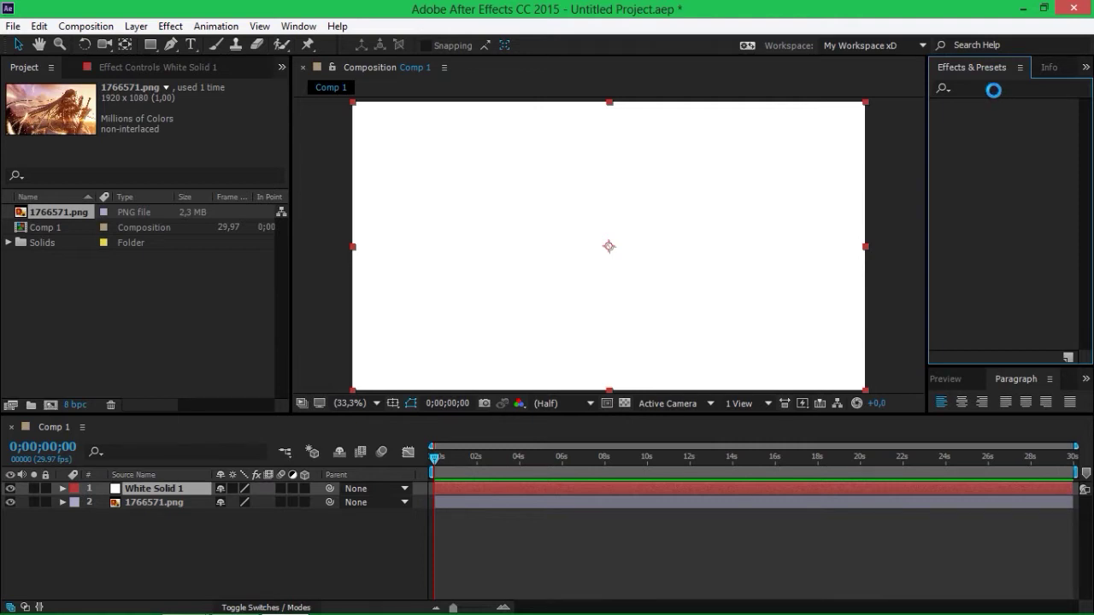
Apply the Video Copilot Element effect to White Solid 1.
click(994, 89)
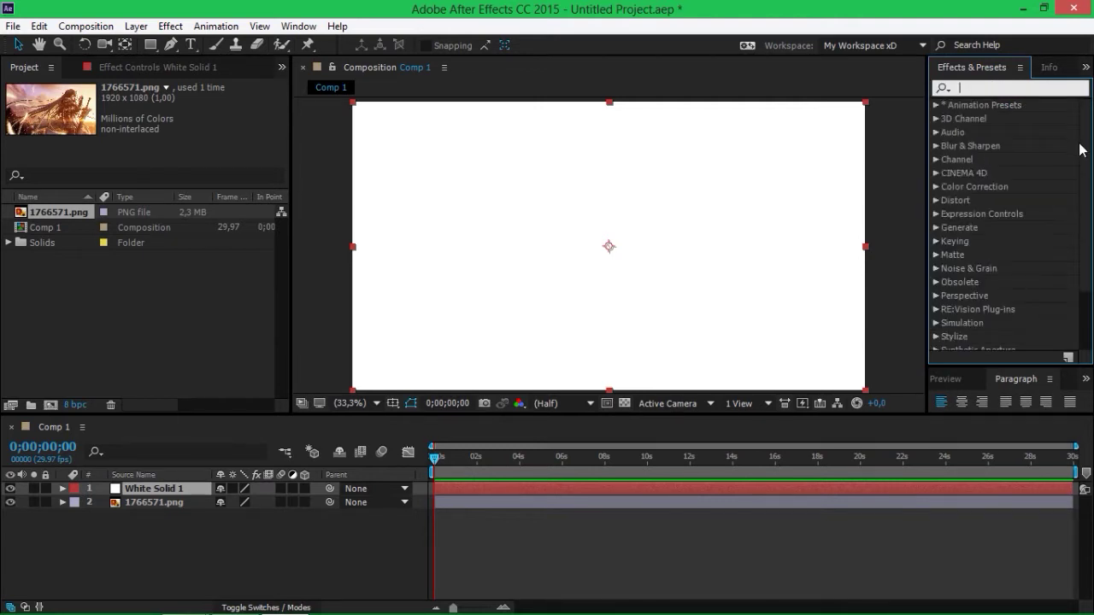
drag(1083, 170, 1083, 225)
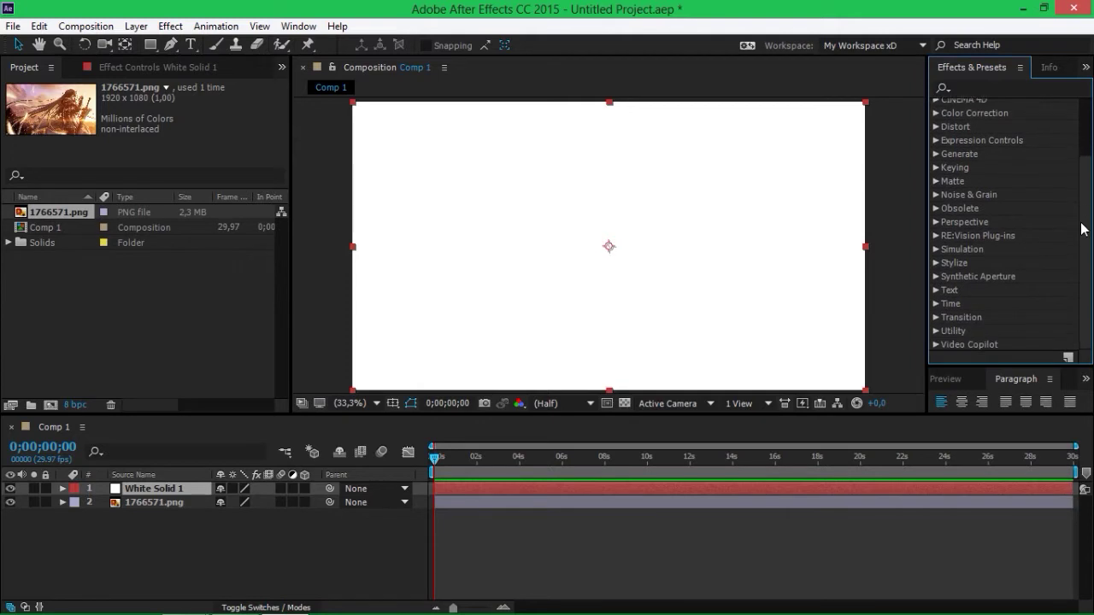
click(937, 343)
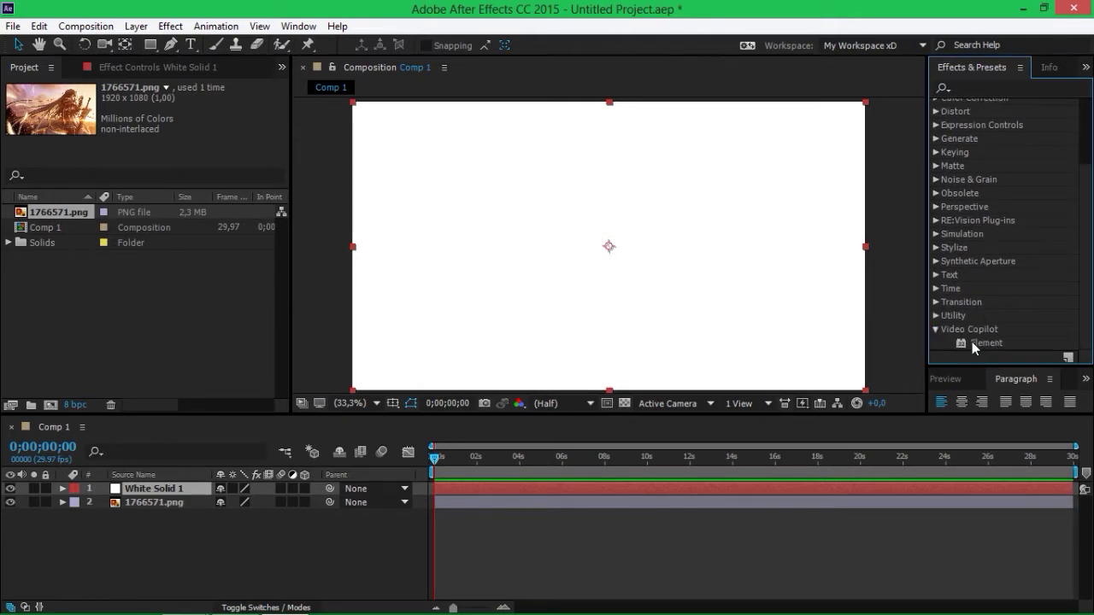
click(972, 342)
double_click(991, 340)
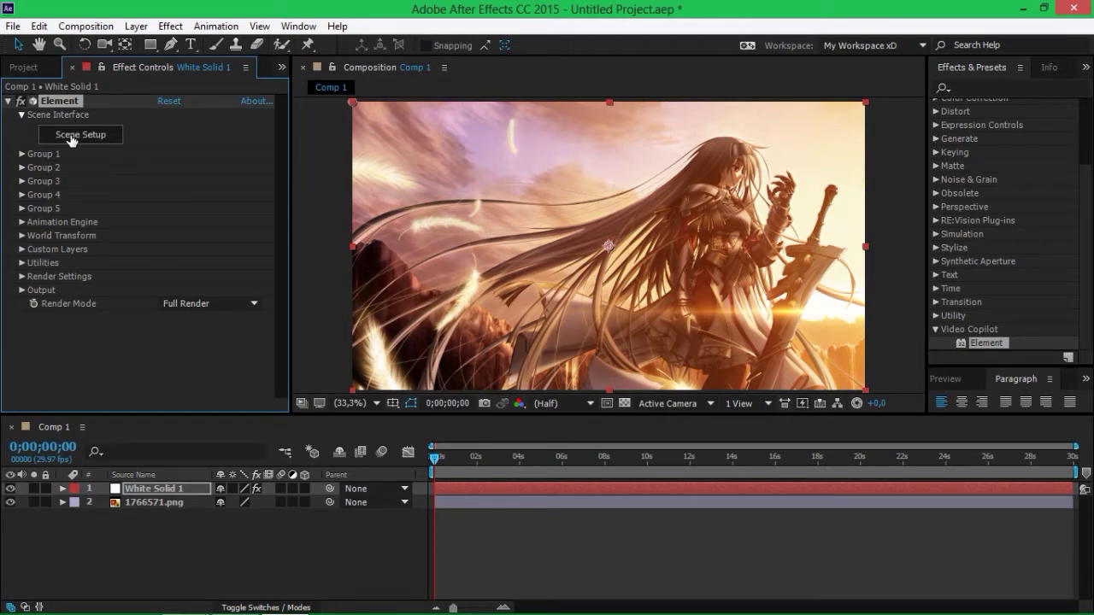
Open Element's Scene Setup and orbit the preview camera around the empty grid.
click(71, 139)
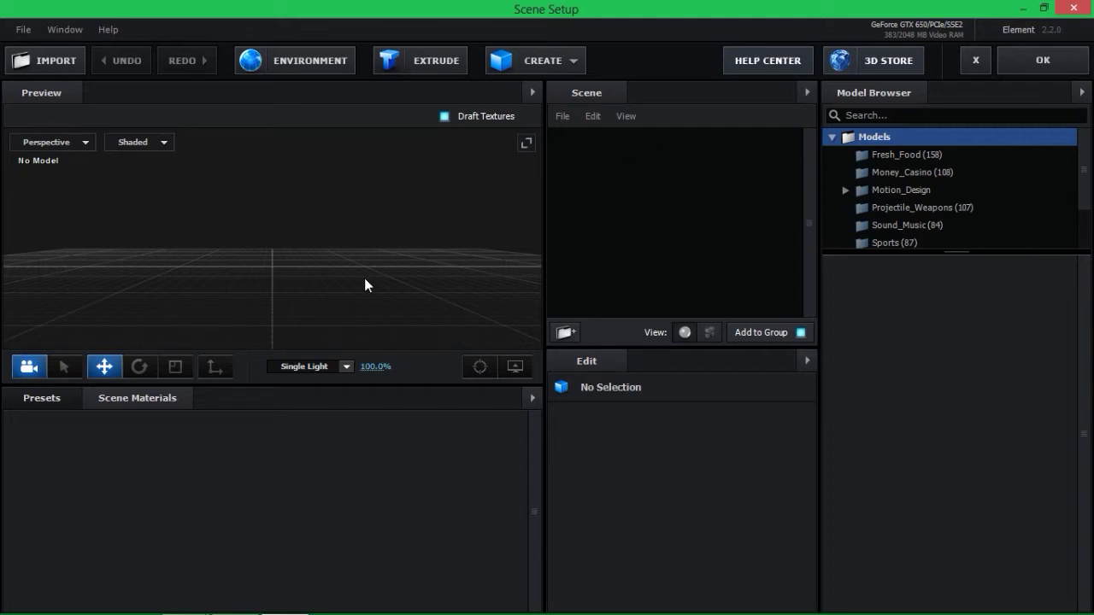
drag(261, 351, 271, 257)
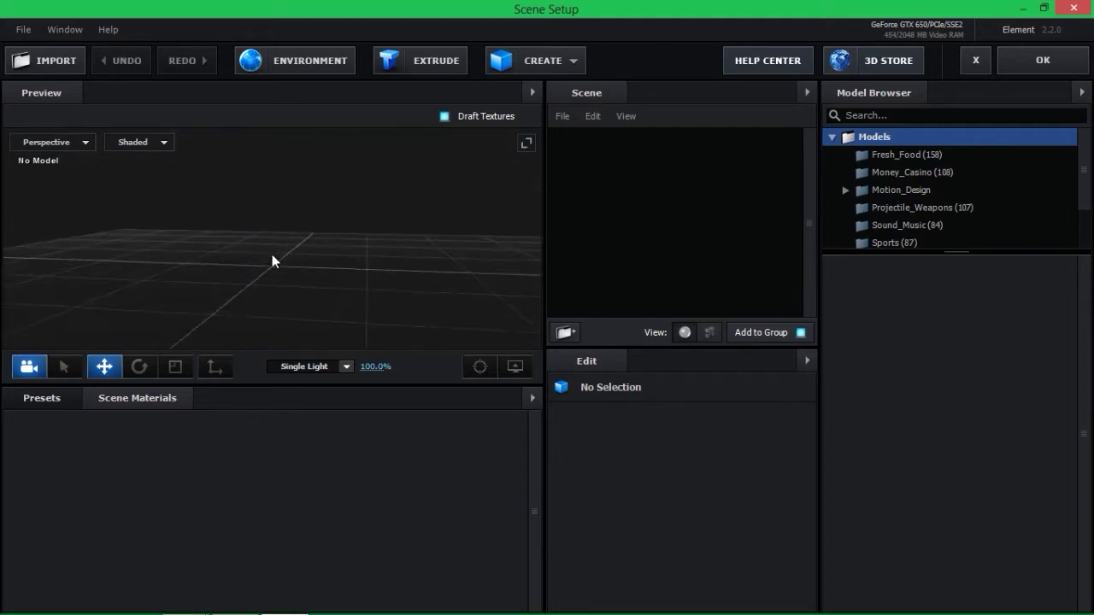
drag(268, 251, 286, 245)
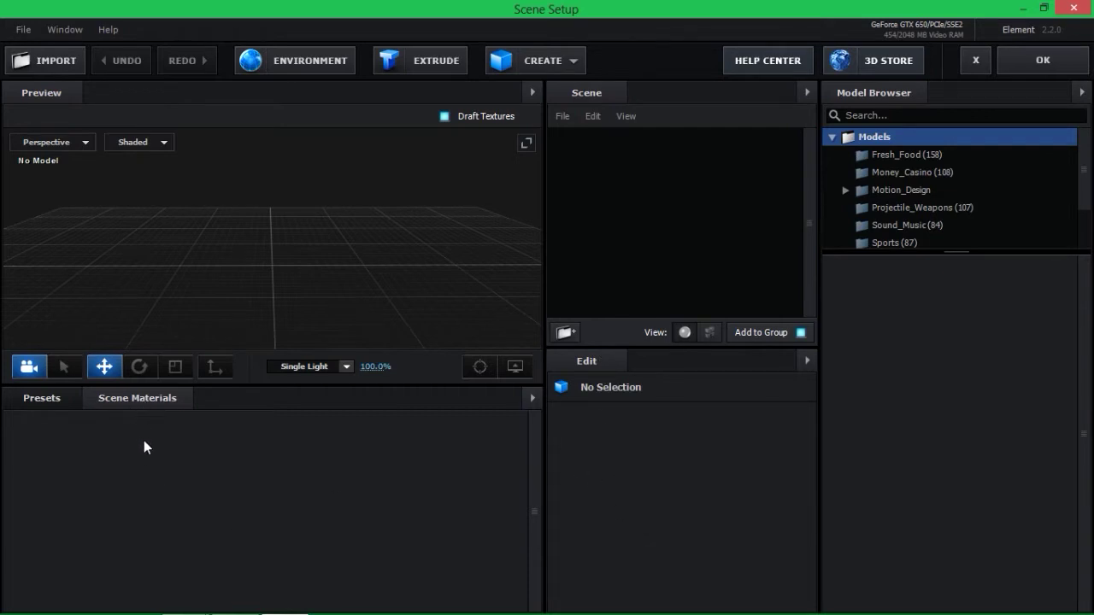
Browse the Bevels, Environment and Materials folders in the preset library.
click(52, 406)
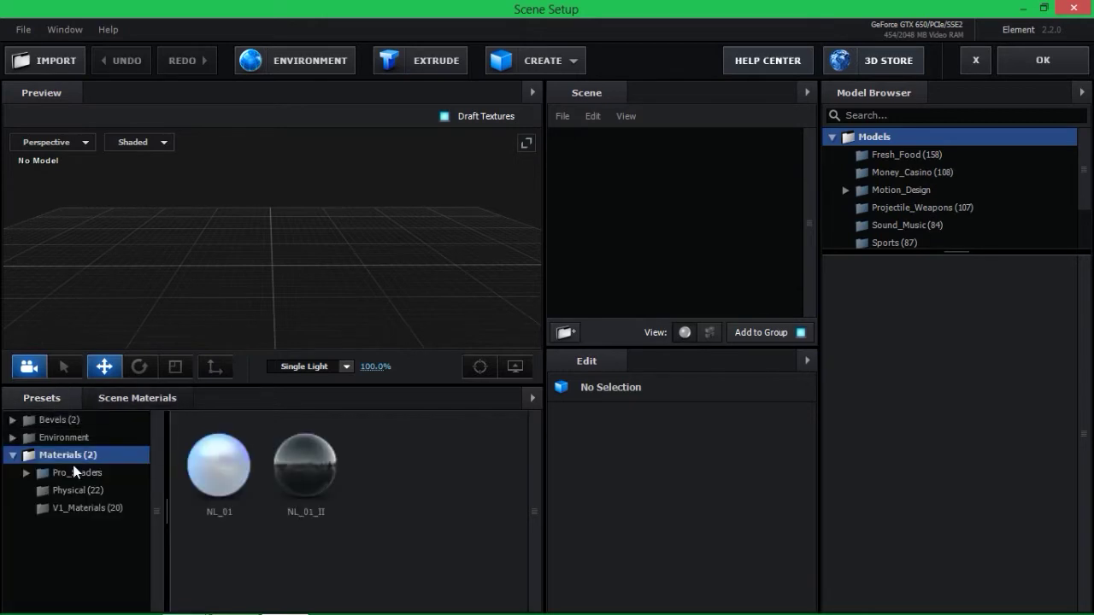
click(13, 456)
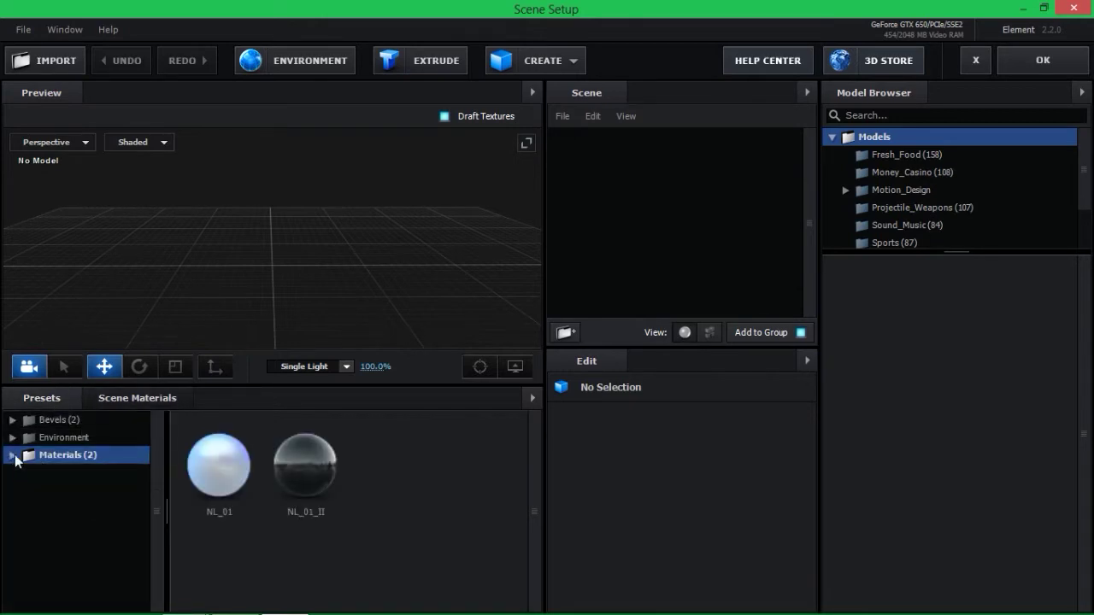
click(47, 421)
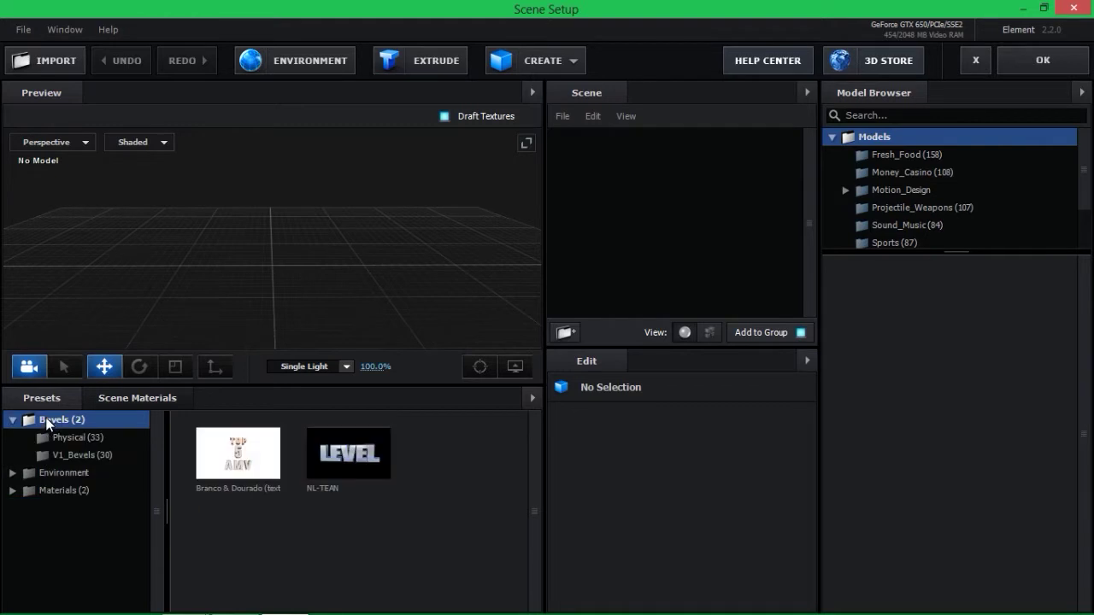
click(96, 439)
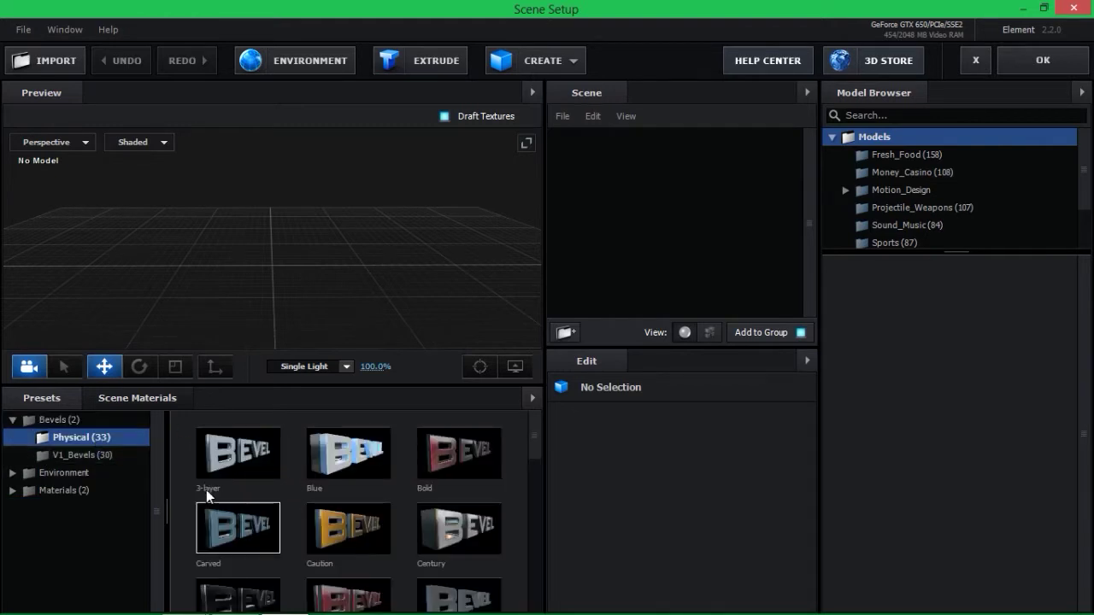
click(90, 454)
click(15, 422)
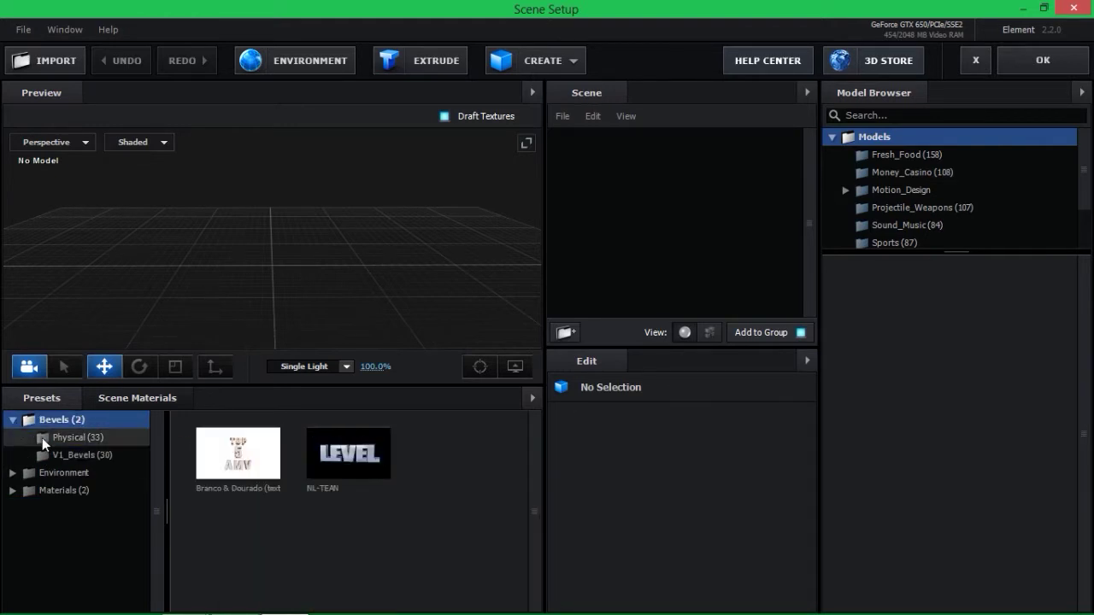
click(11, 421)
click(48, 439)
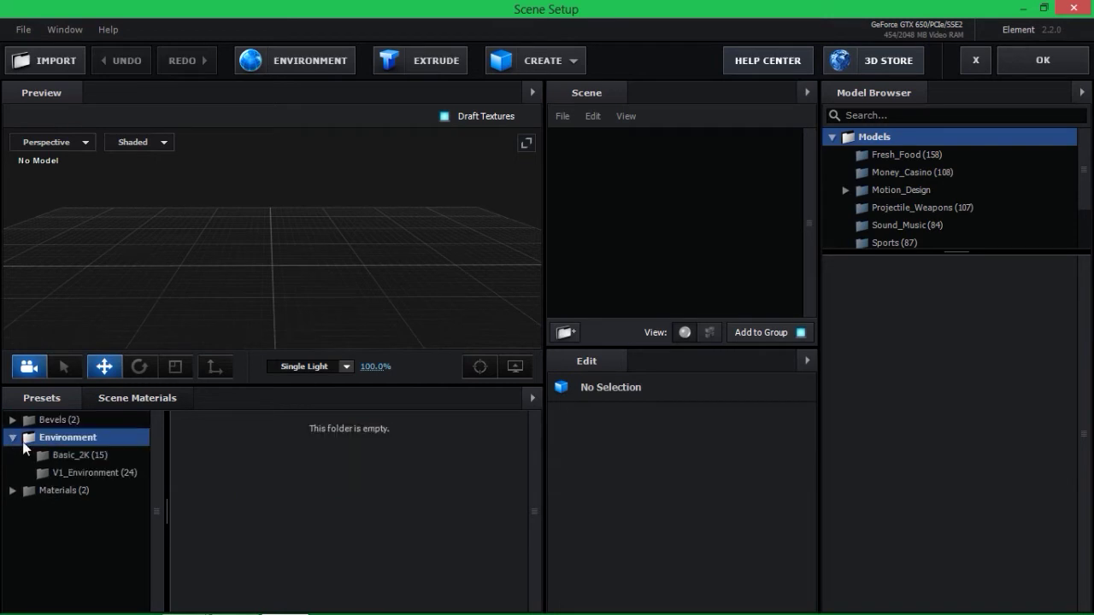
click(48, 444)
click(50, 447)
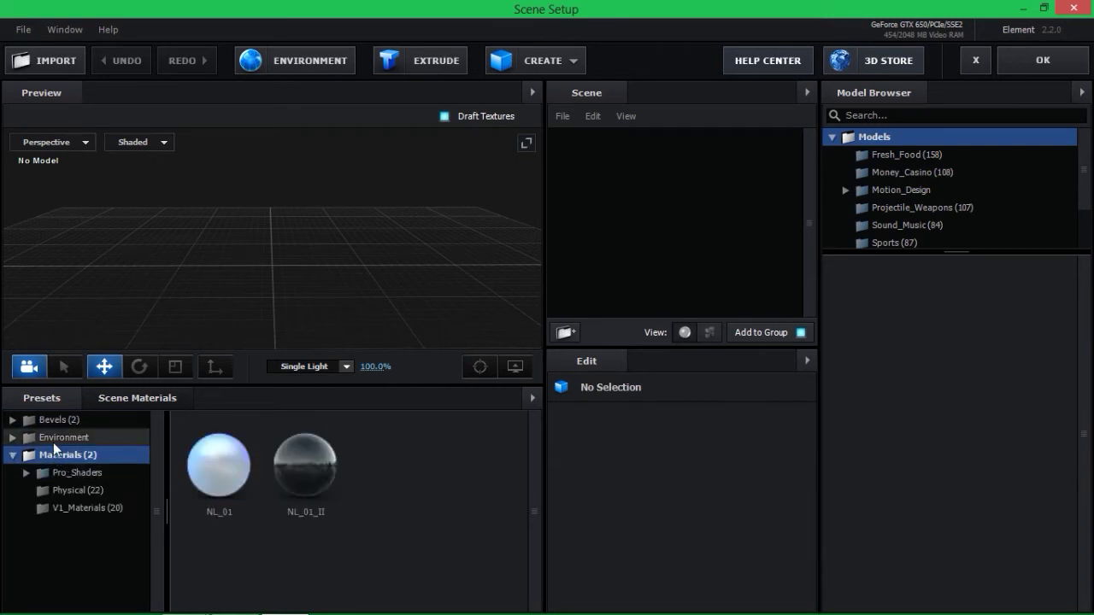
Apply the Default environment from V1_Environment to the scene.
click(53, 443)
click(59, 456)
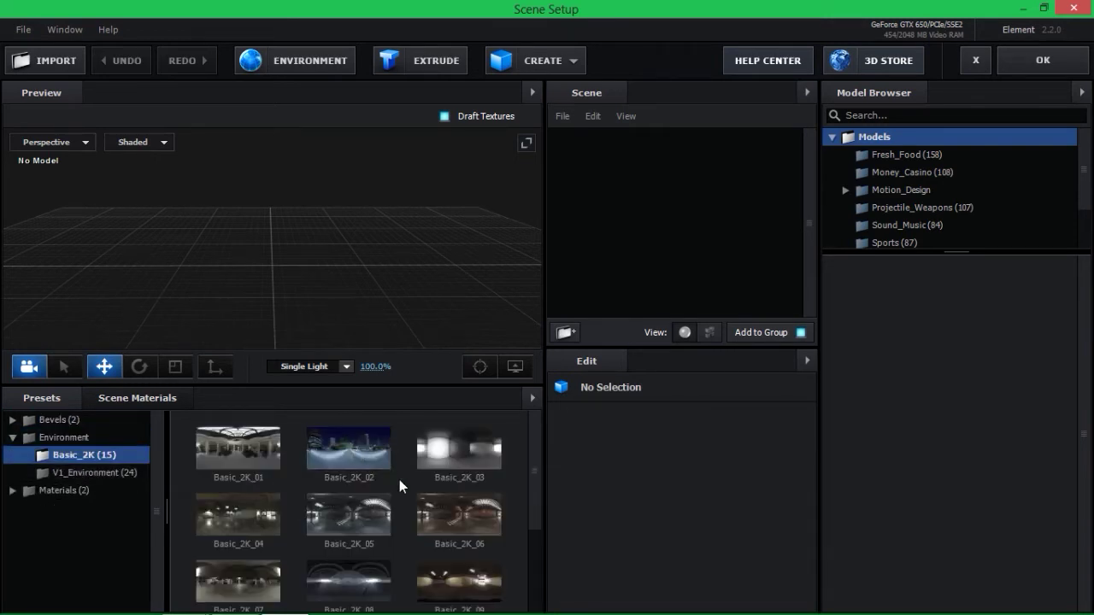
click(119, 477)
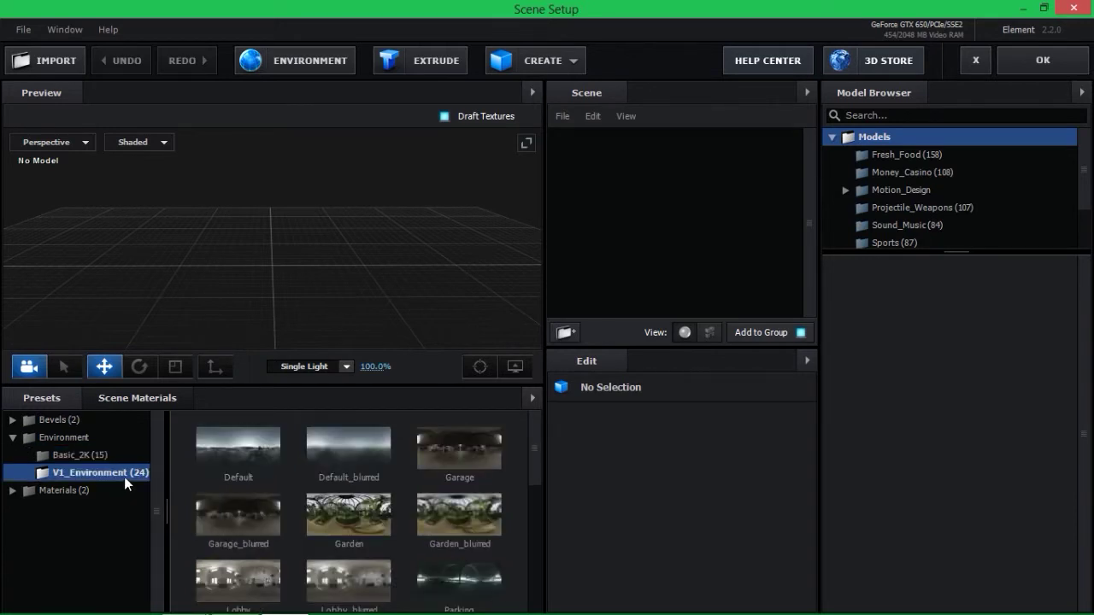
click(265, 440)
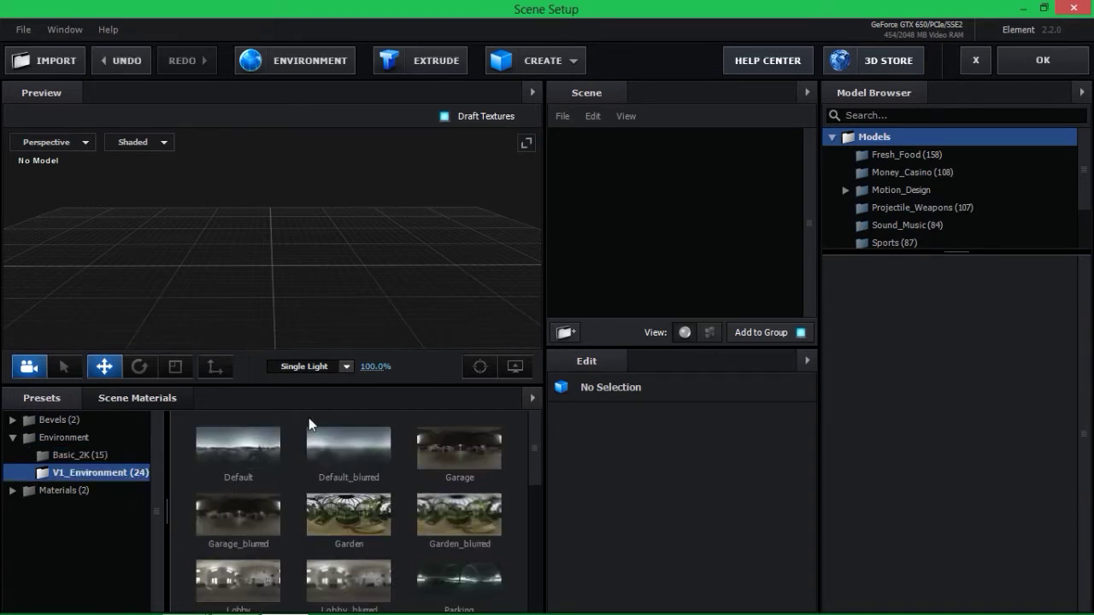
click(34, 437)
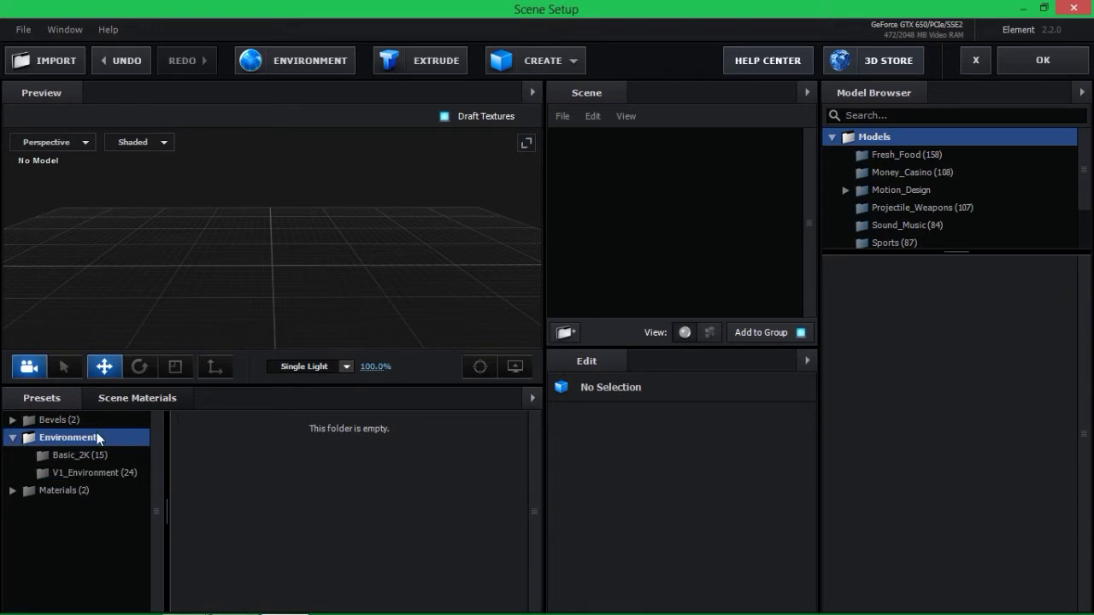
click(13, 437)
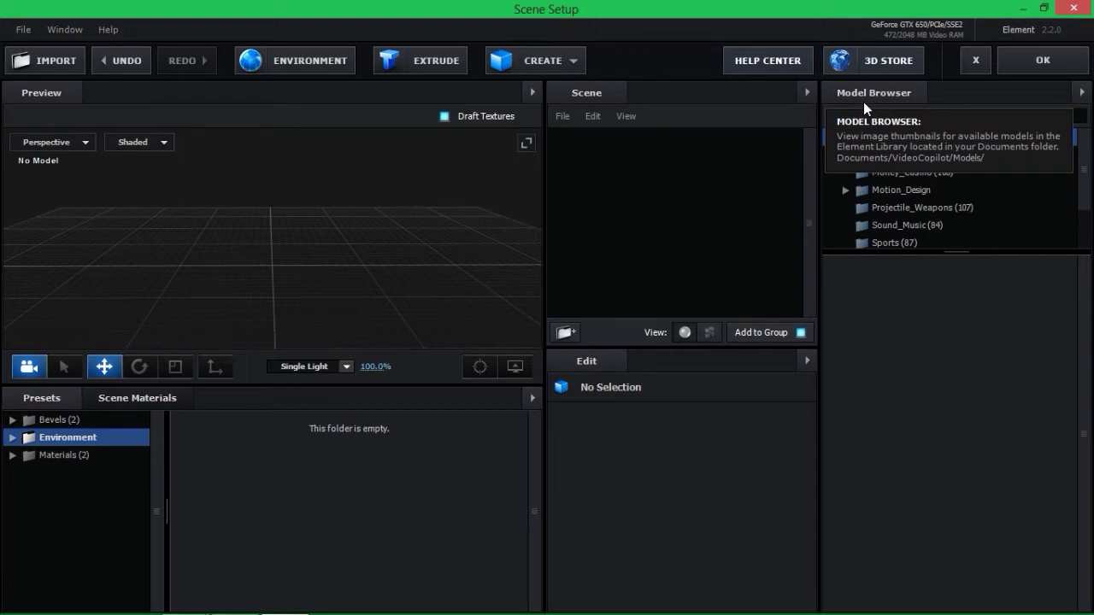
click(562, 62)
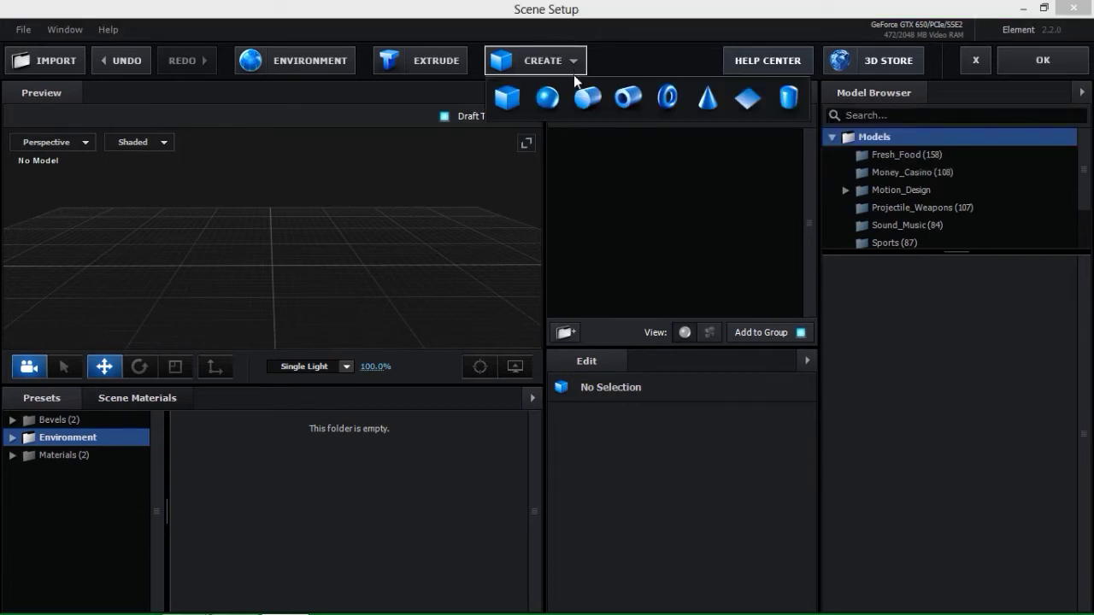
Expand Motion_Design in the Model Browser and browse Broken_Glass, Liquids, Music_Notes and Organic_Forms.
click(632, 21)
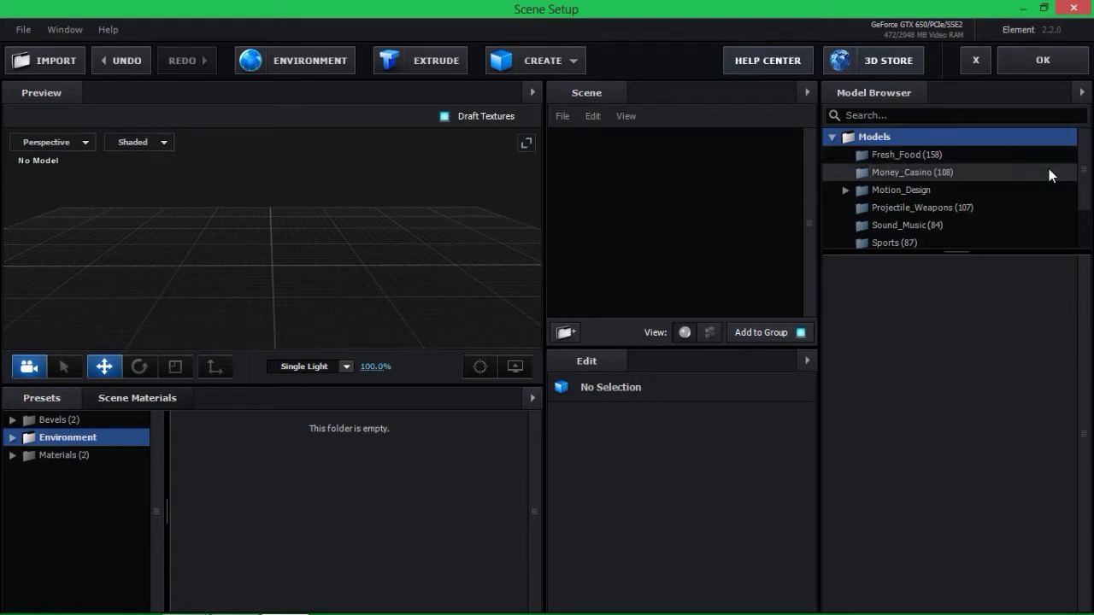
scroll(1082, 164, down, 1)
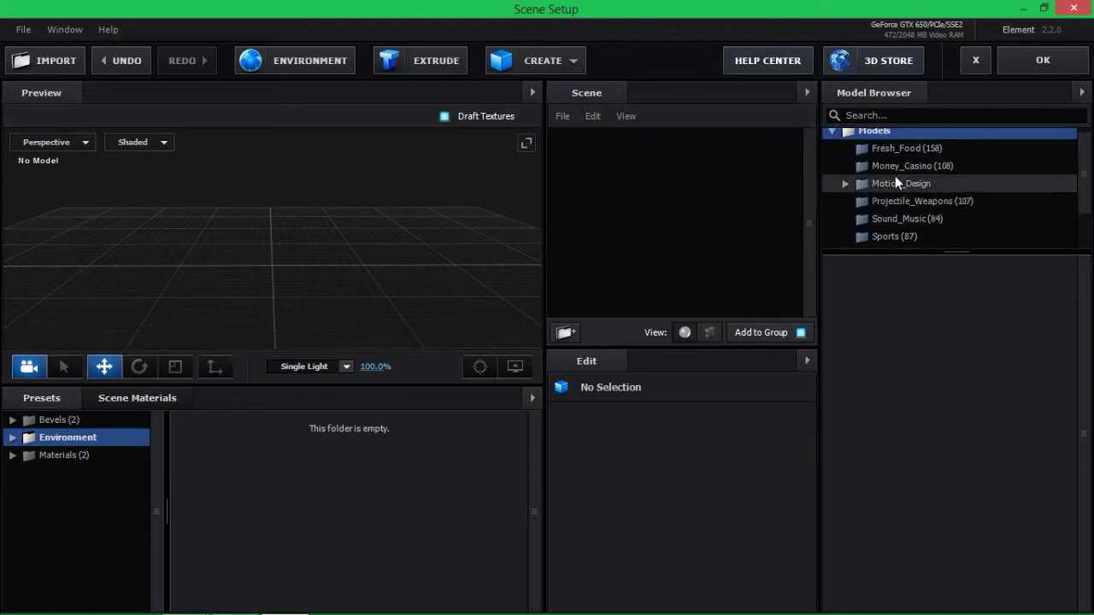
click(845, 185)
mouse_move(1084, 154)
mouse_down()
mouse_move(1089, 173)
mouse_move(1016, 189)
mouse_up()
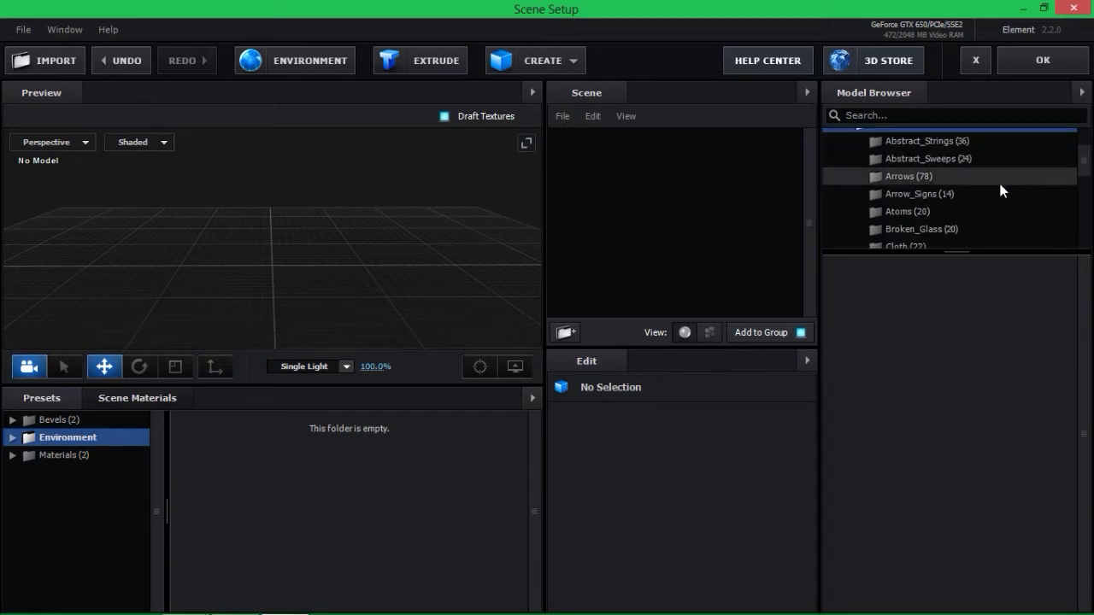
click(959, 229)
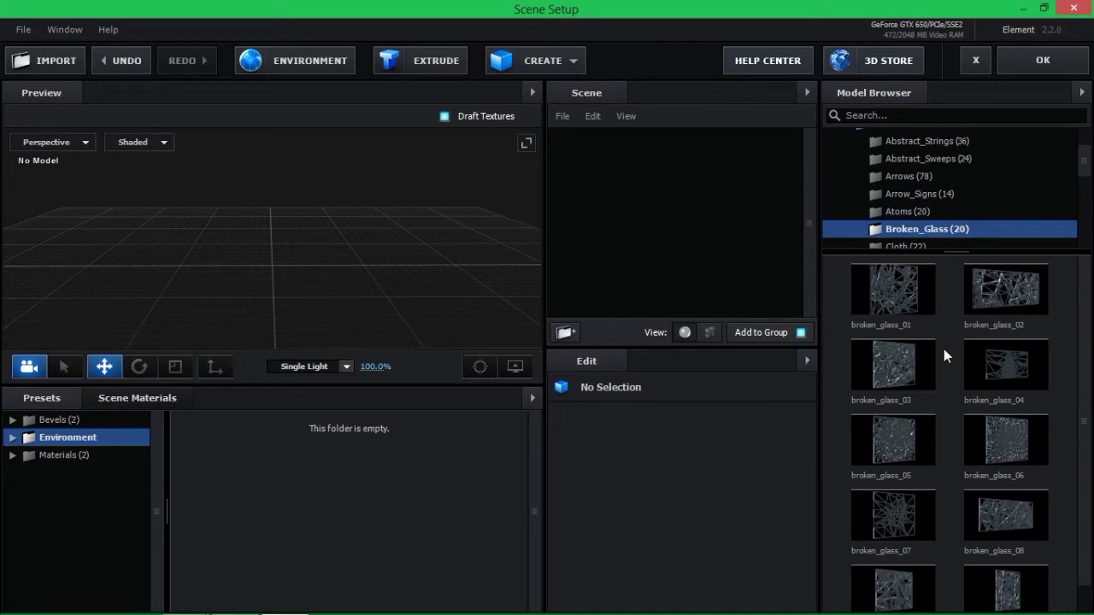
scroll(861, 180, down, 3)
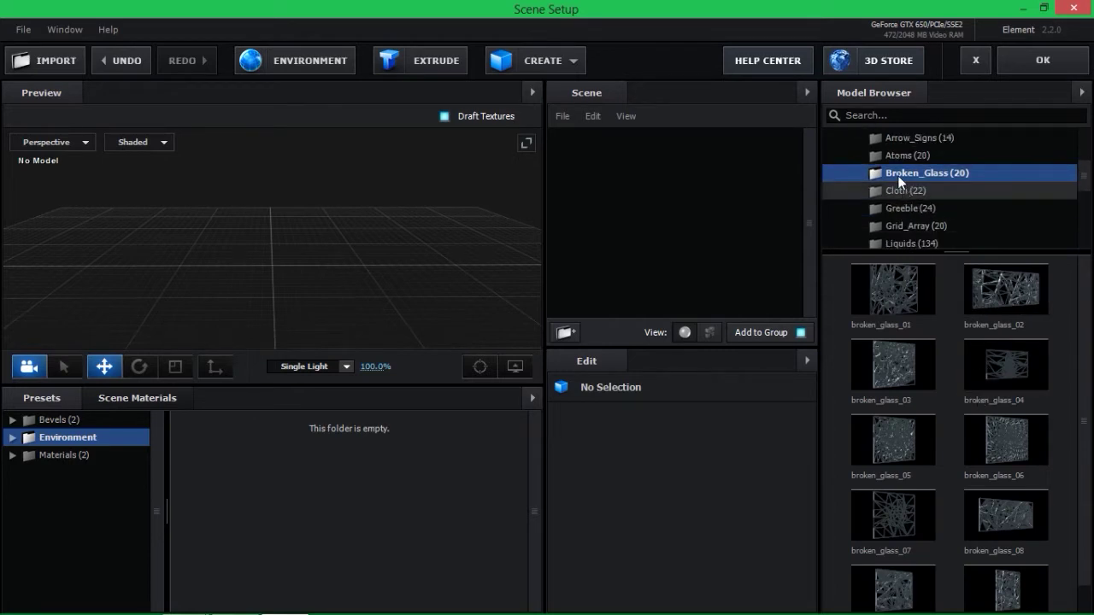
scroll(903, 179, down, 3)
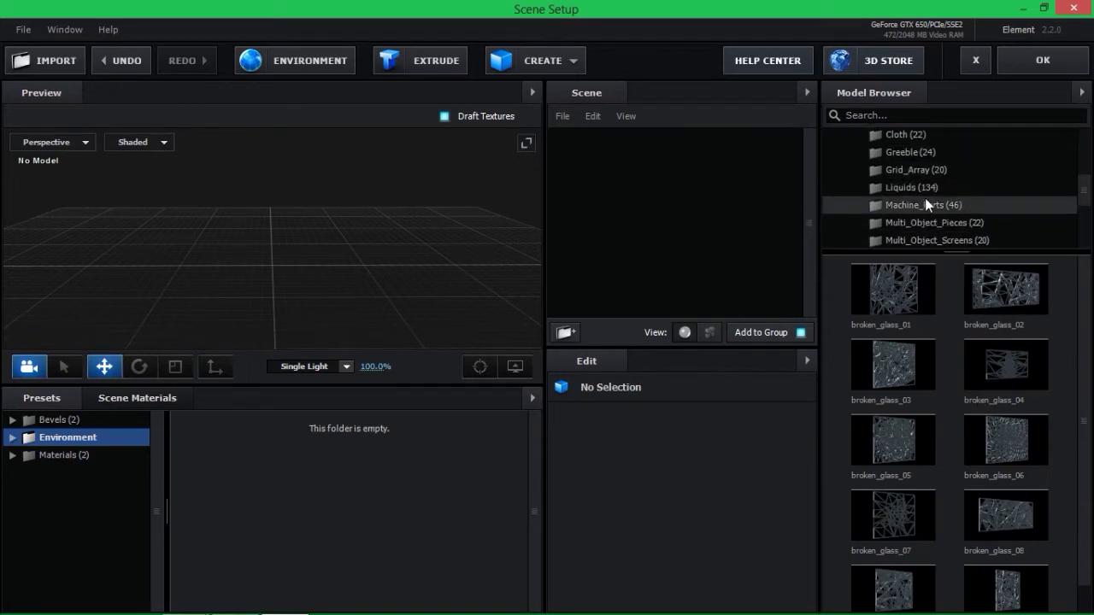
click(915, 193)
scroll(895, 193, down, 3)
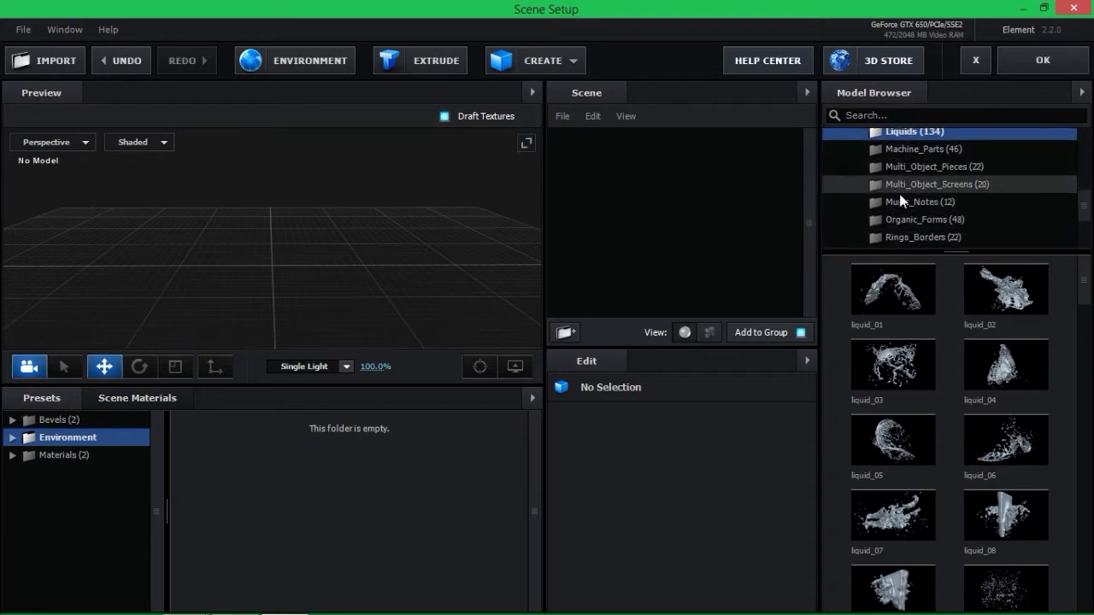
click(908, 205)
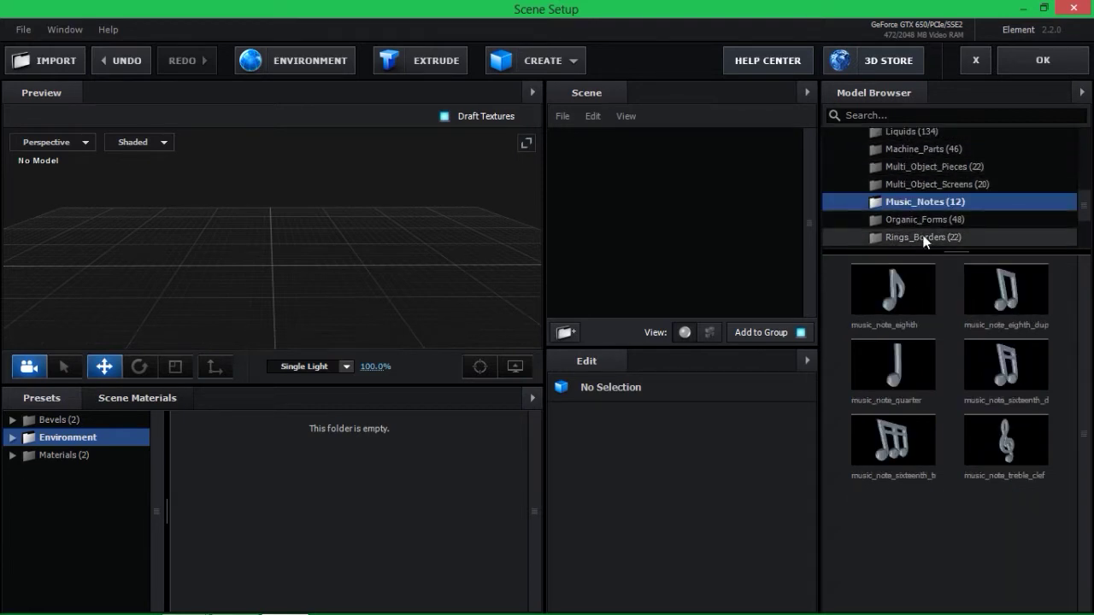
click(912, 220)
Browse Rings_Borders and the Multi_Object folders, then add broken_glass_02 from Broken_Glass to the scene.
scroll(912, 217, down, 3)
scroll(956, 299, down, 3)
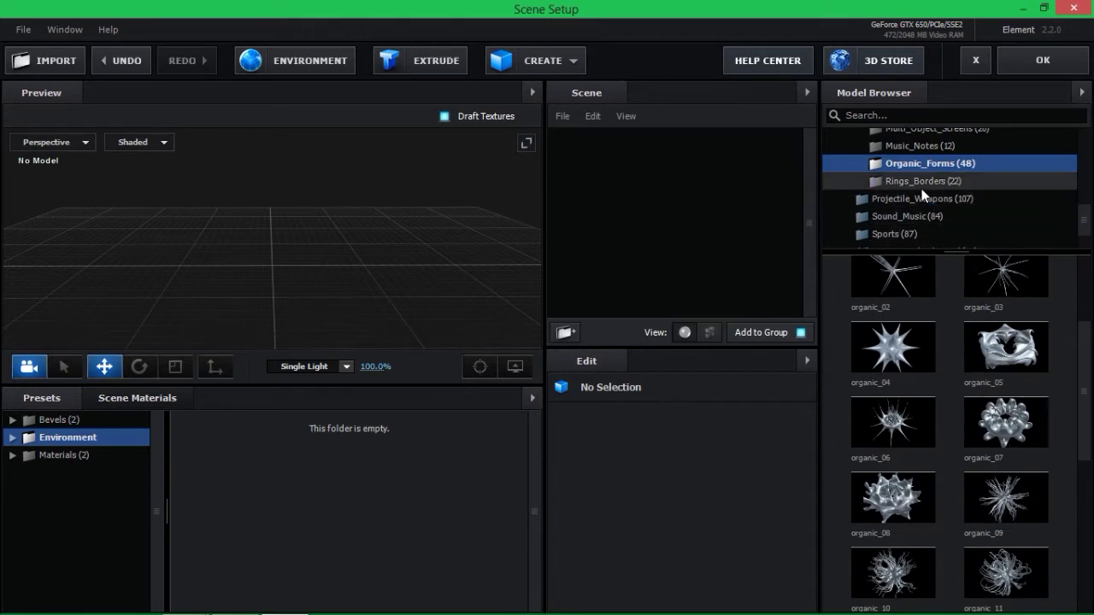
click(957, 181)
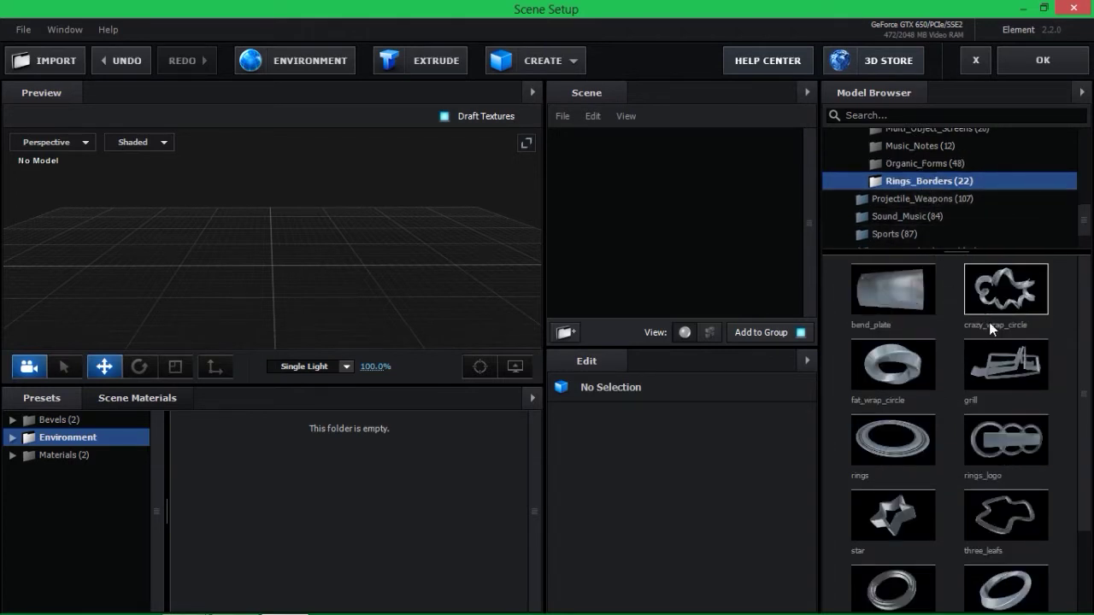
scroll(889, 205, up, 3)
scroll(887, 199, up, 3)
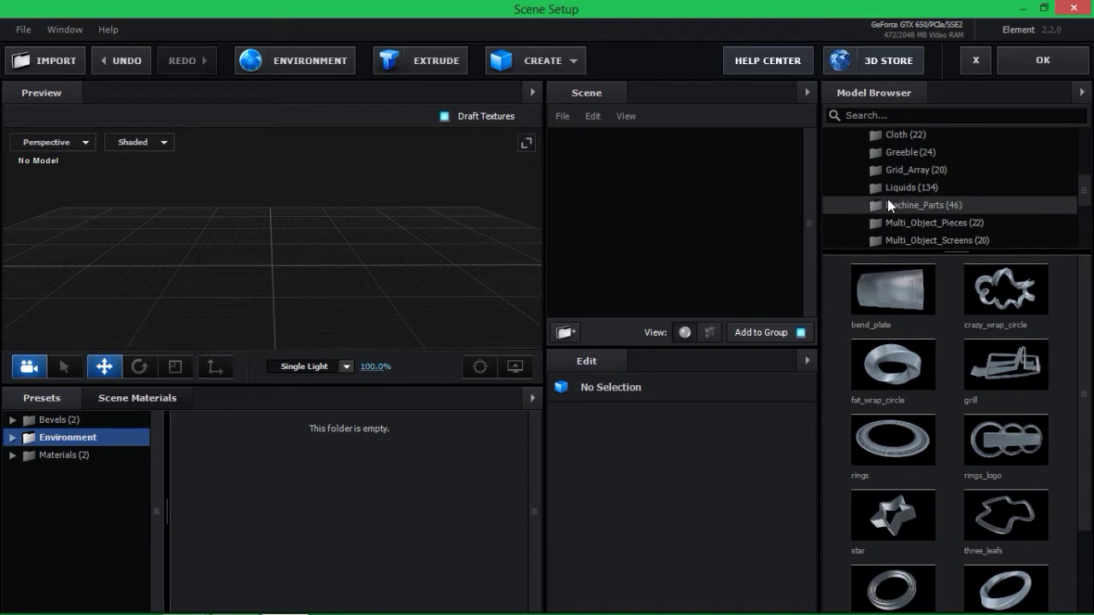
click(906, 226)
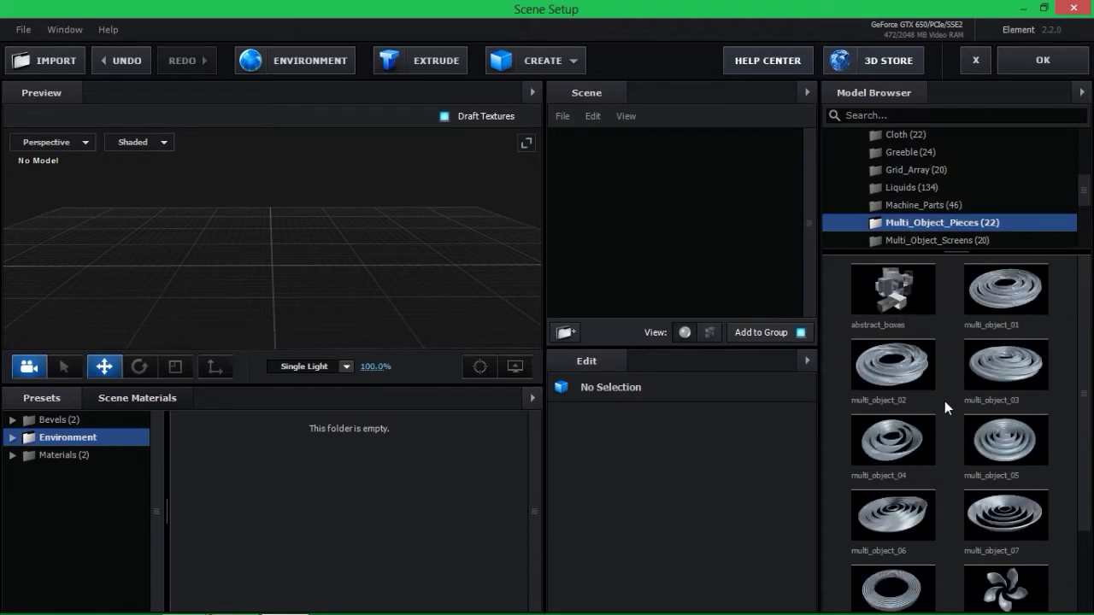
click(949, 241)
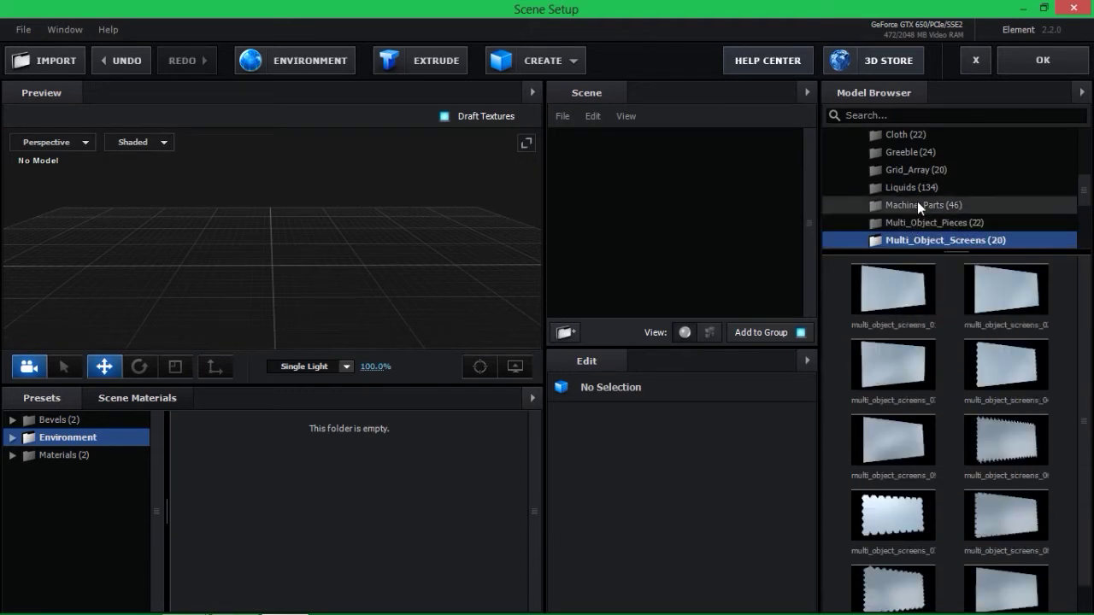
scroll(918, 198, up, 3)
click(932, 229)
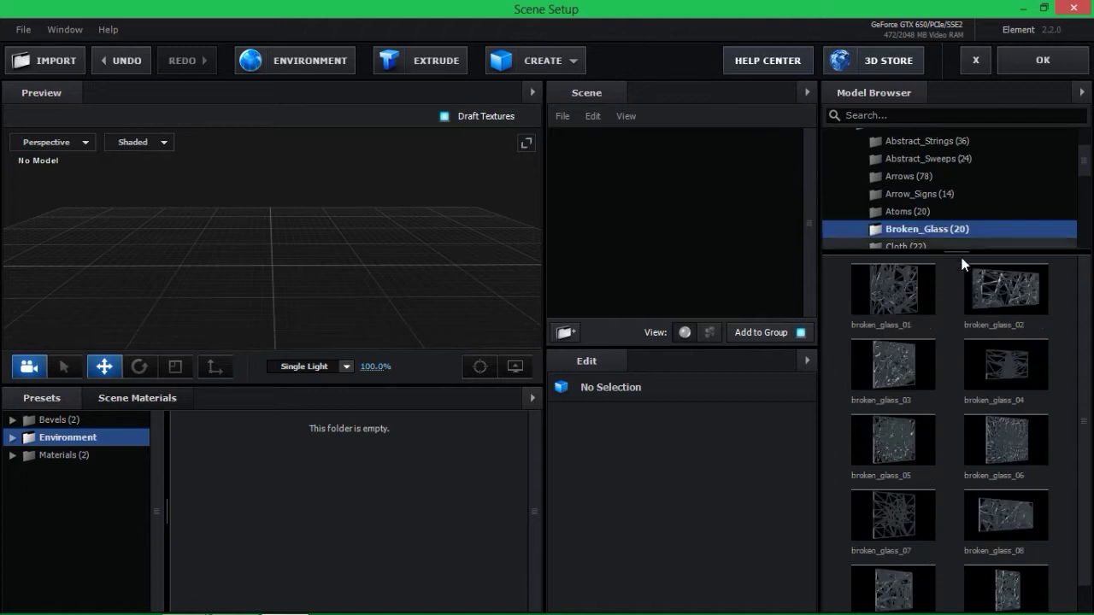
click(1006, 287)
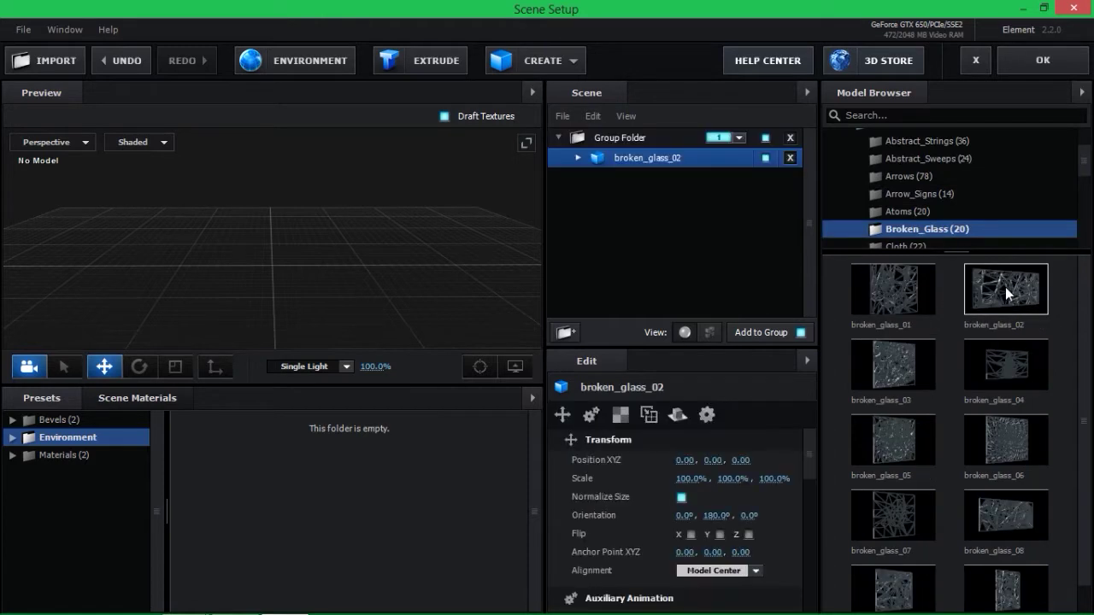
Orbit the preview and nudge the glass panel along X to Position -0.03.
mouse_move(292, 282)
mouse_down()
mouse_move(268, 280)
mouse_move(284, 300)
mouse_up()
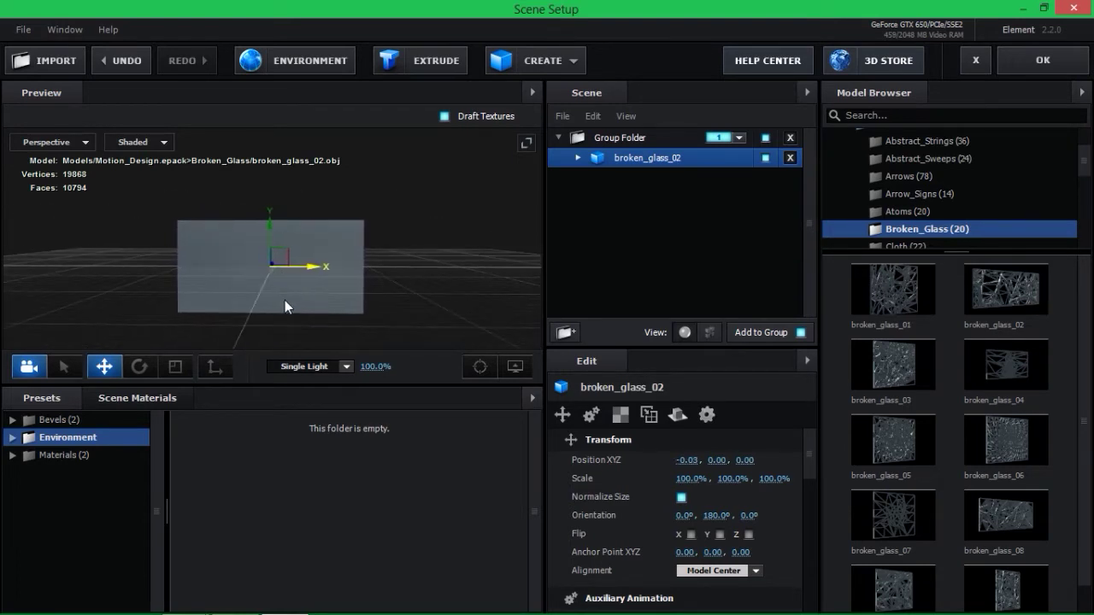
mouse_move(445, 272)
mouse_down()
mouse_move(425, 301)
mouse_move(420, 266)
mouse_move(440, 268)
mouse_up()
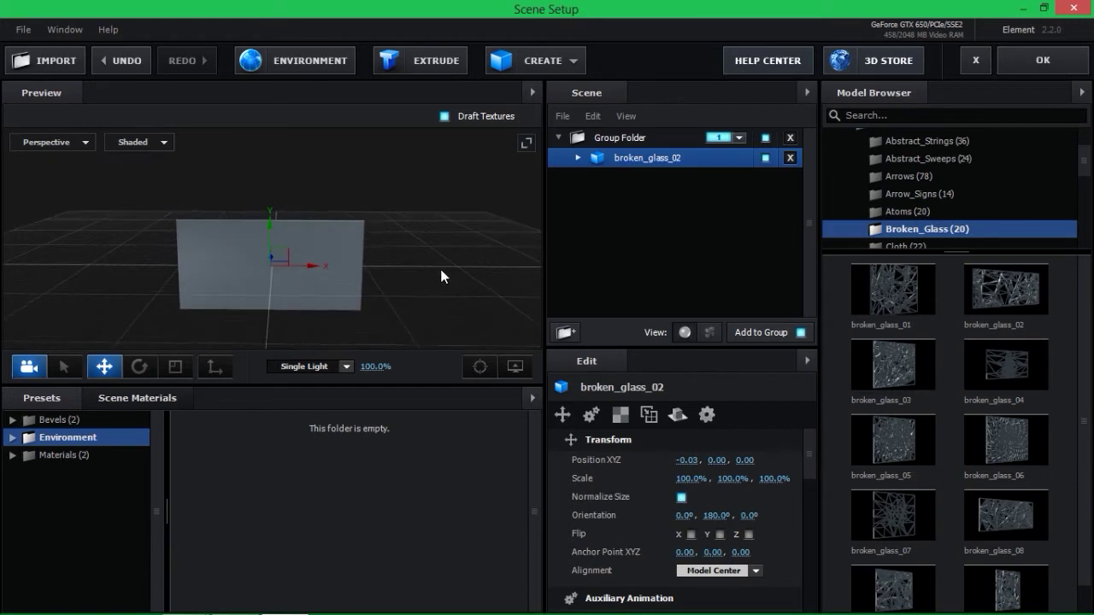
click(518, 367)
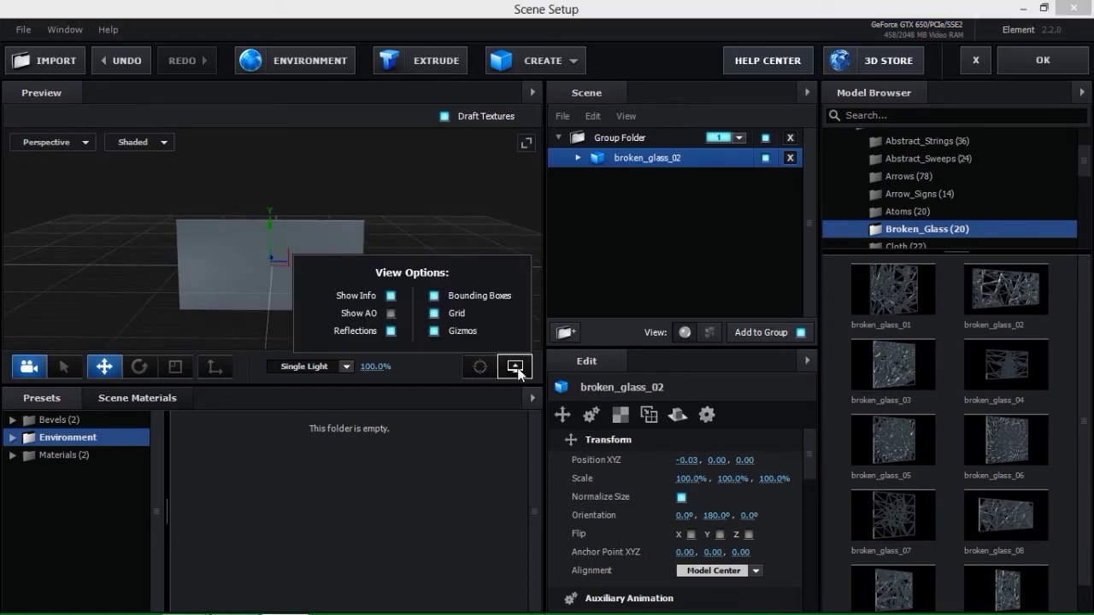
Turn off Grid and Show Info in View Options, keep Gizmos on, then reset and orbit the view.
click(435, 313)
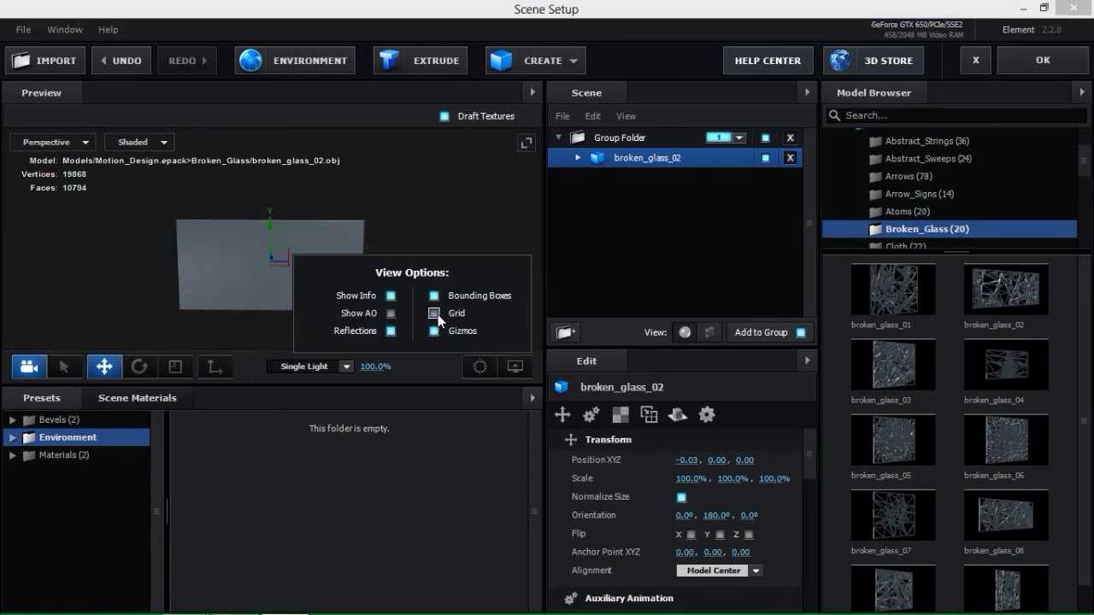
click(393, 297)
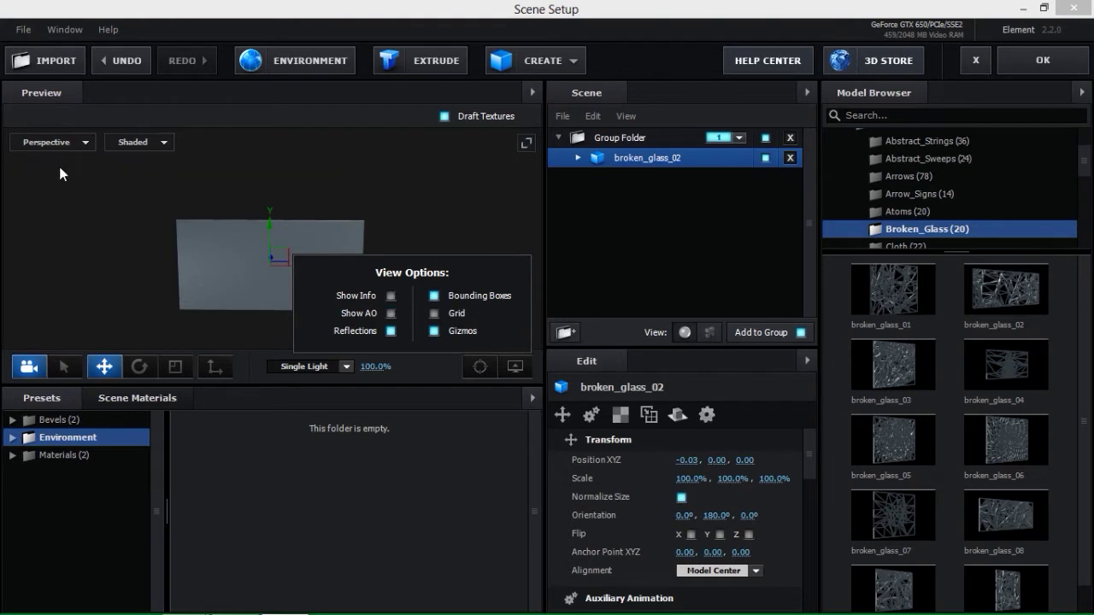
click(435, 332)
click(435, 331)
click(511, 366)
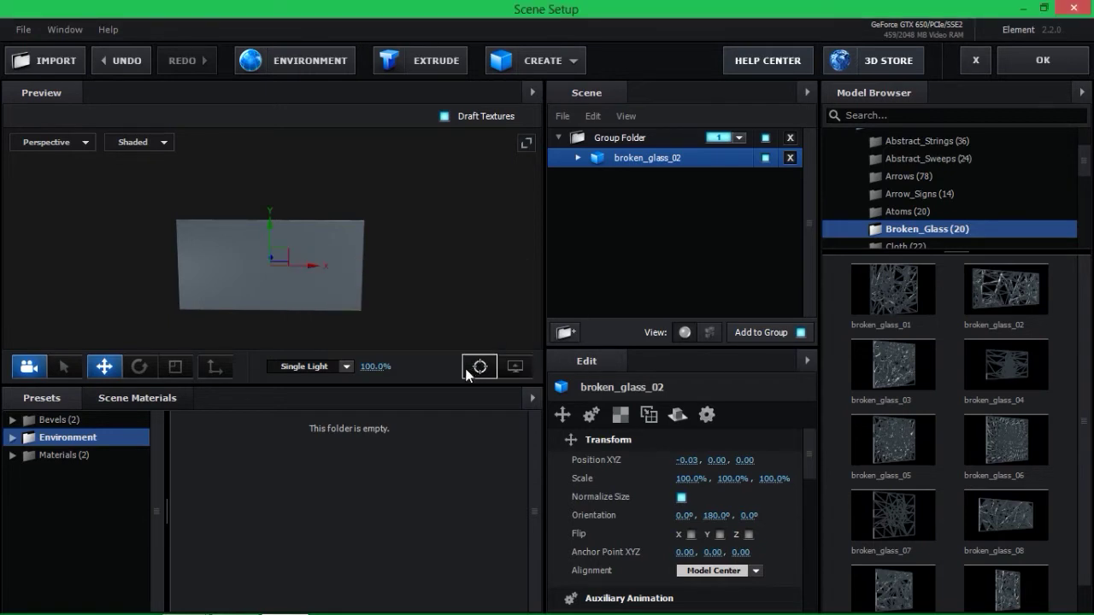
click(479, 367)
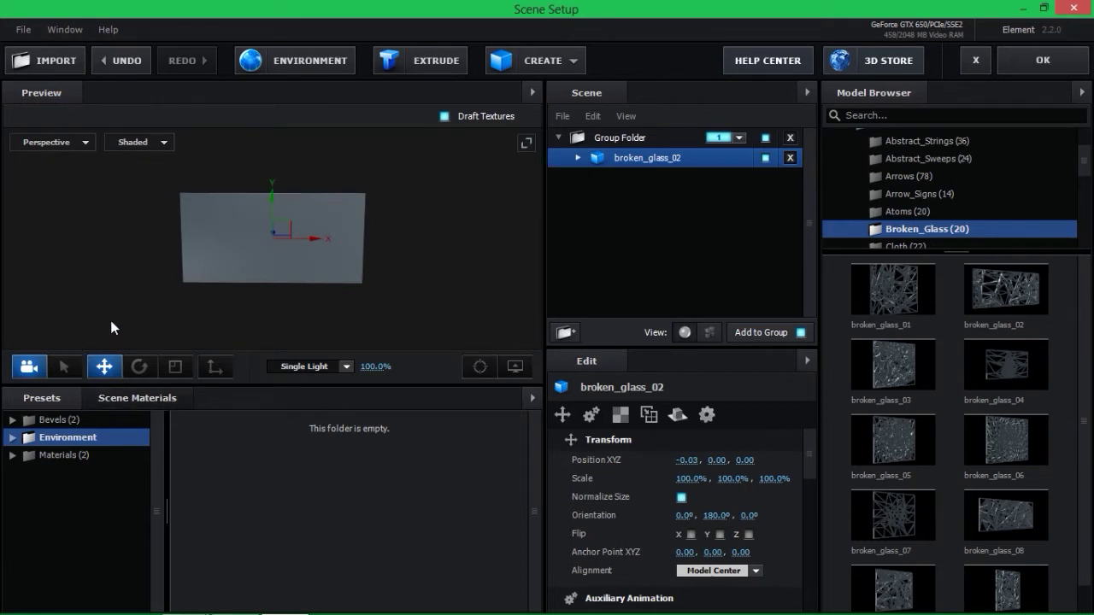
mouse_move(193, 239)
mouse_down()
mouse_move(313, 250)
mouse_move(203, 233)
mouse_up()
mouse_move(317, 154)
mouse_down()
mouse_move(349, 453)
mouse_move(306, 156)
mouse_move(628, 194)
mouse_move(317, 289)
mouse_move(385, 211)
mouse_up()
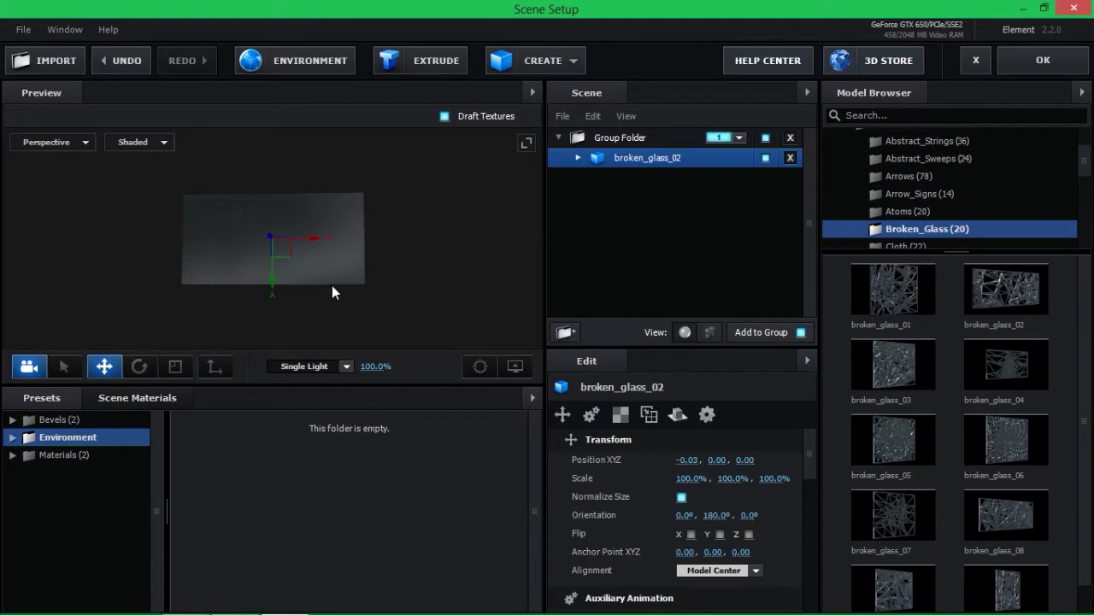
Select the Group Folder and move the glass group to Position X 0.35.
drag(369, 243, 351, 187)
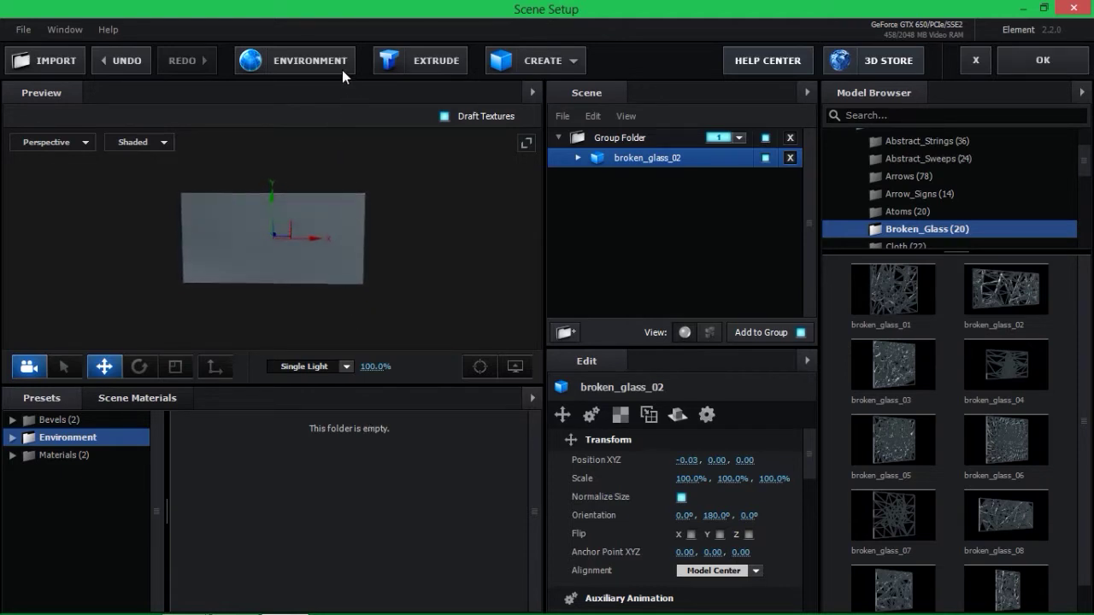
drag(323, 263, 338, 268)
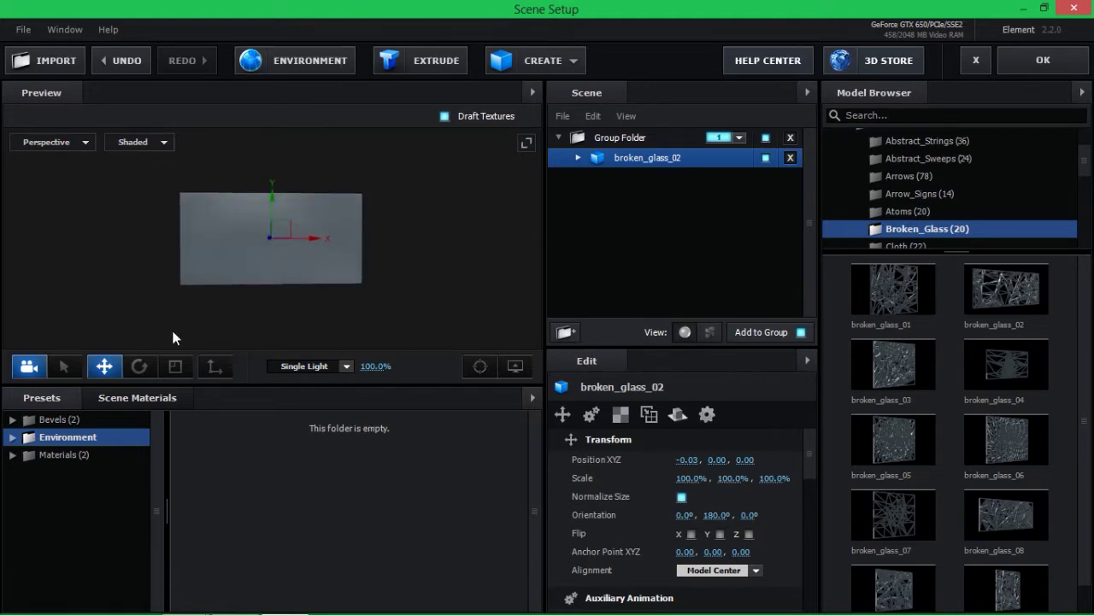
click(64, 369)
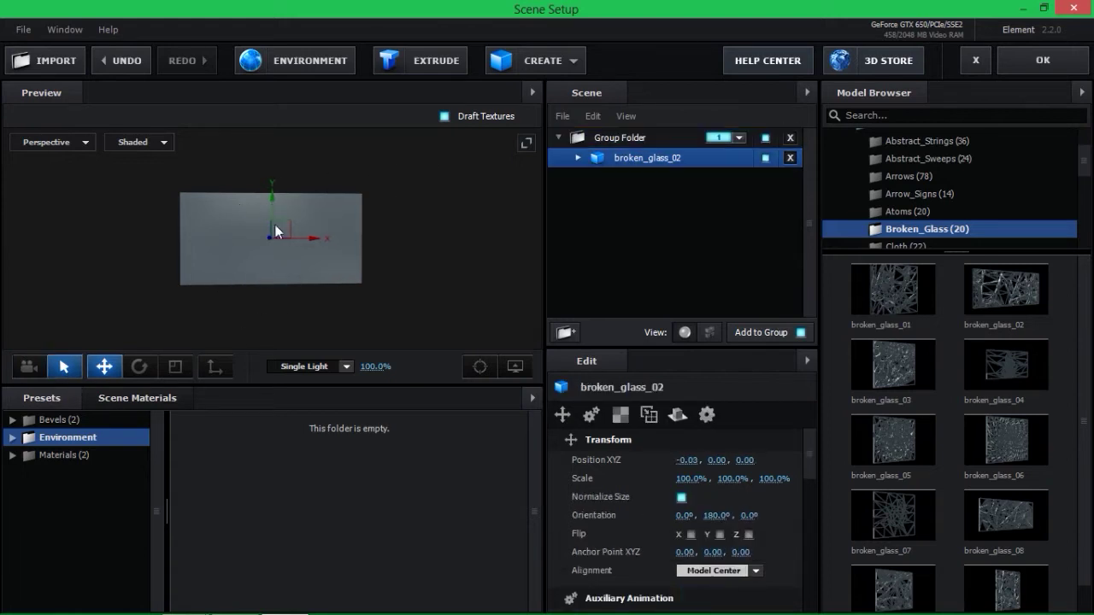
click(253, 284)
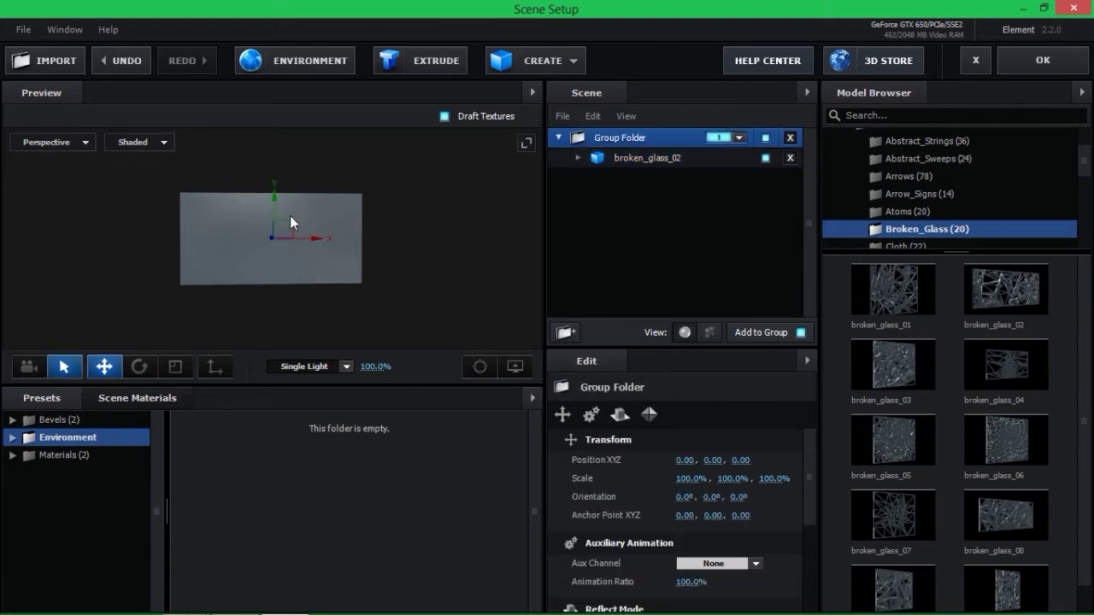
drag(269, 239, 335, 242)
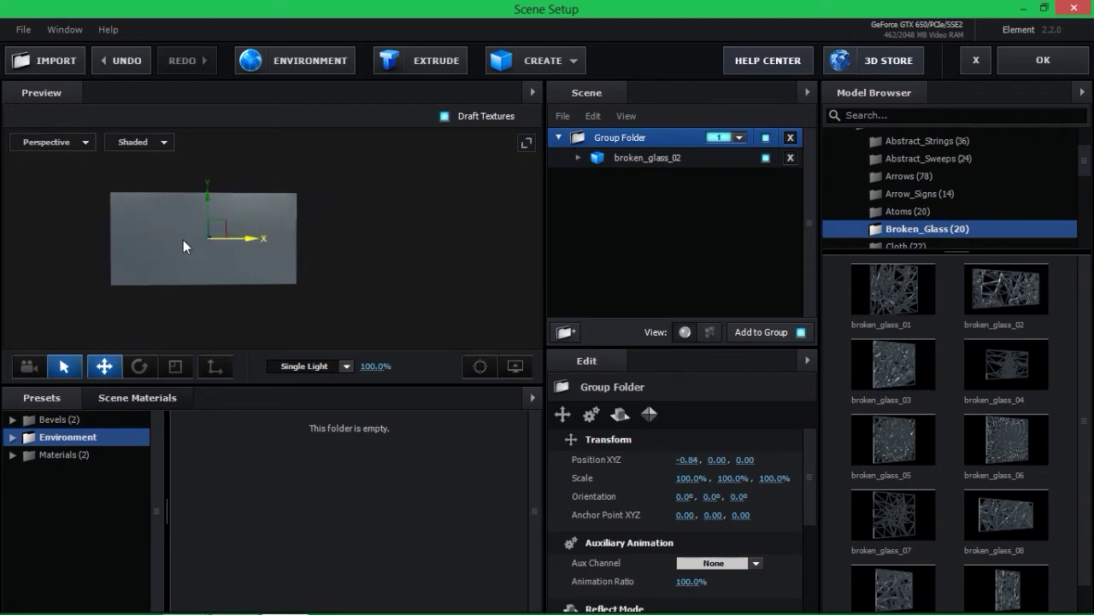
mouse_move(340, 229)
mouse_down()
mouse_move(282, 267)
mouse_move(304, 238)
mouse_up()
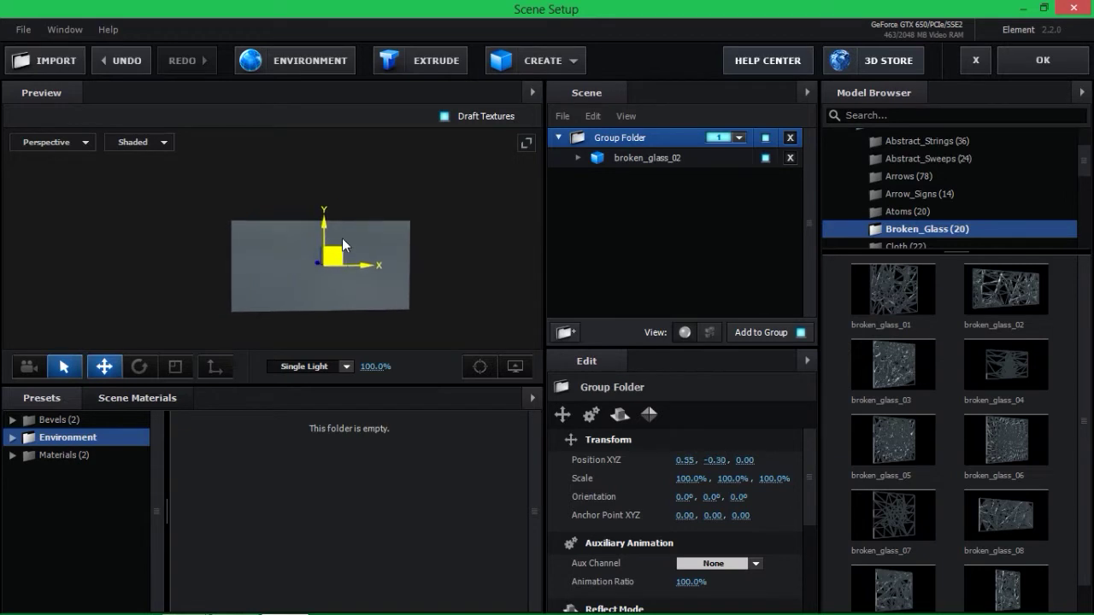
Tilt the group to 359.2° X orientation and scale it uniformly to 174.4% in X and Y.
click(144, 366)
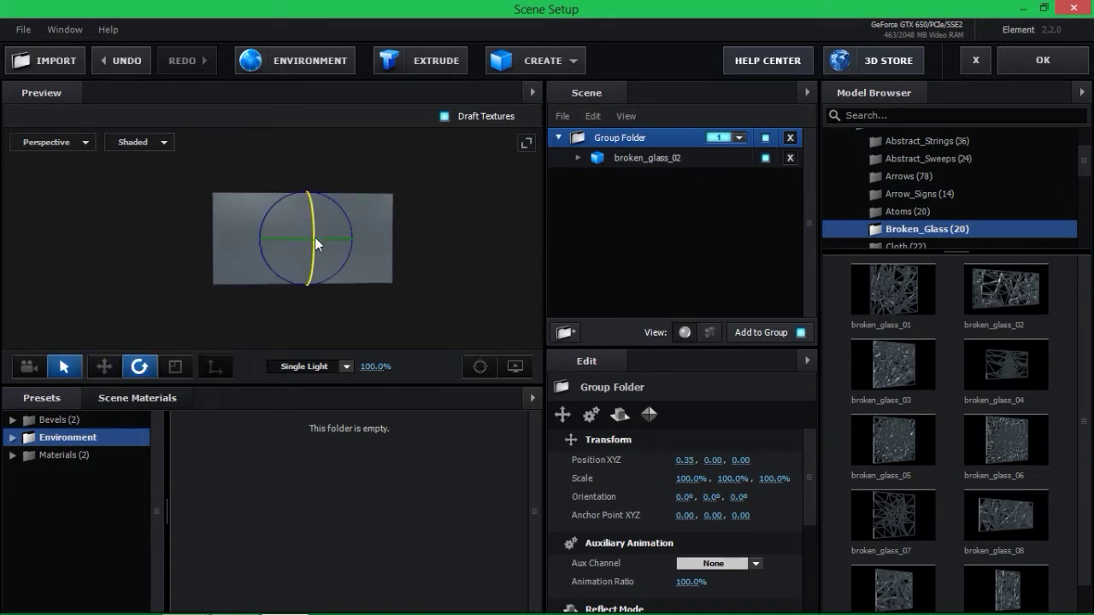
drag(315, 231, 301, 225)
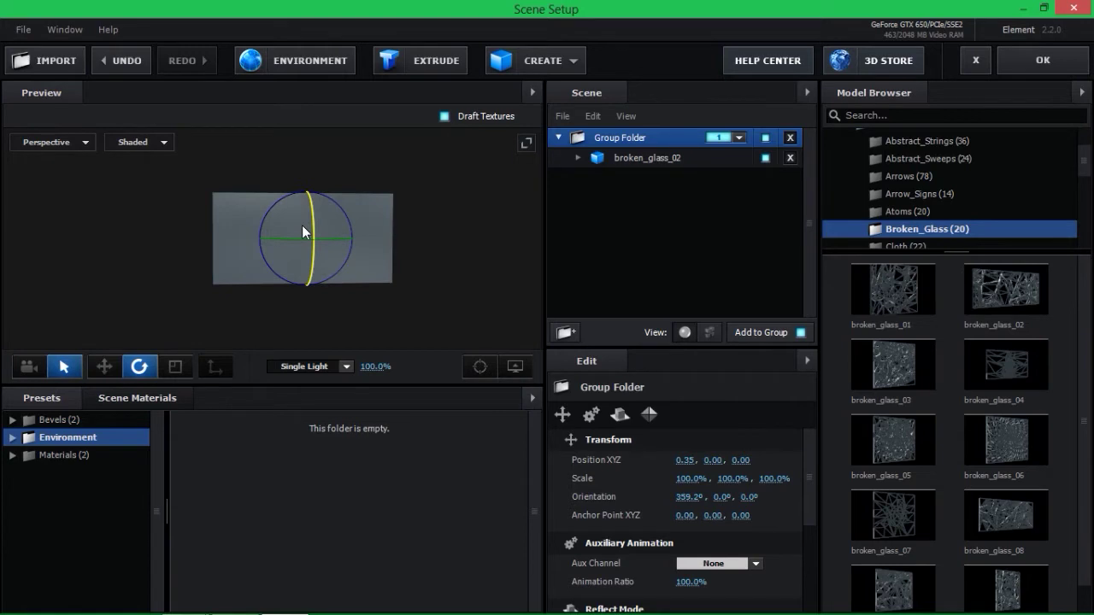
click(176, 366)
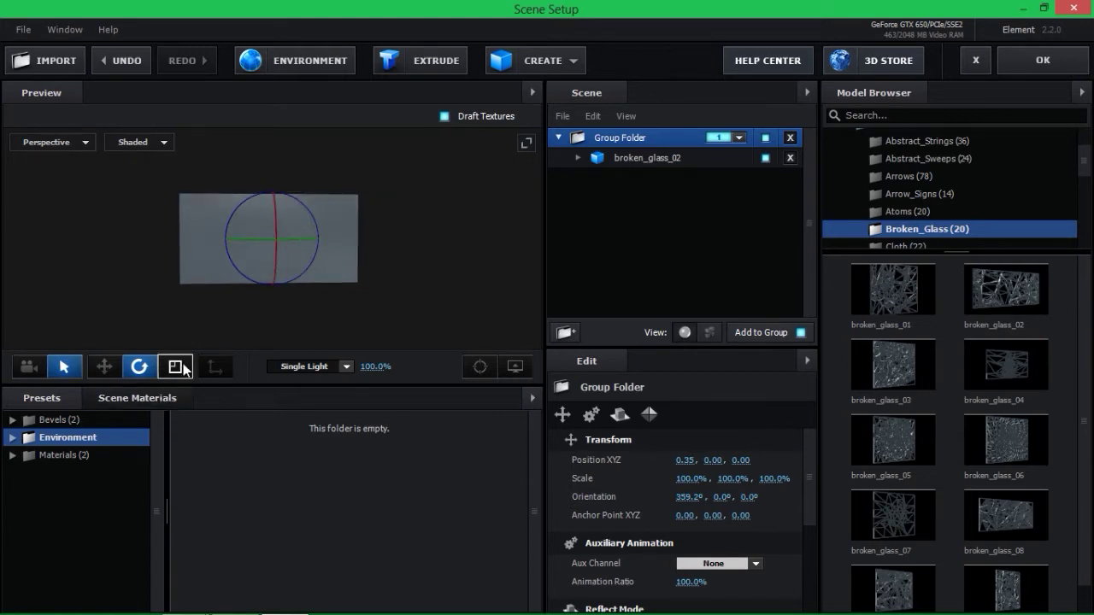
drag(283, 231, 346, 282)
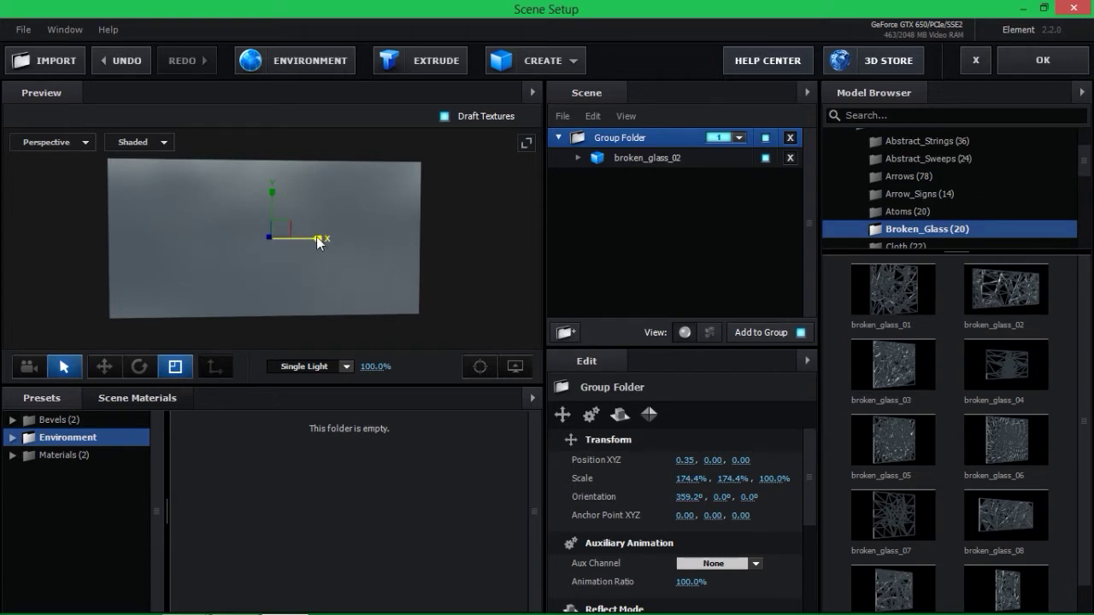
drag(317, 243, 318, 241)
drag(274, 194, 275, 175)
key(ctrl+z)
click(104, 367)
click(28, 367)
mouse_move(327, 221)
mouse_down()
mouse_move(228, 278)
mouse_move(329, 238)
mouse_up()
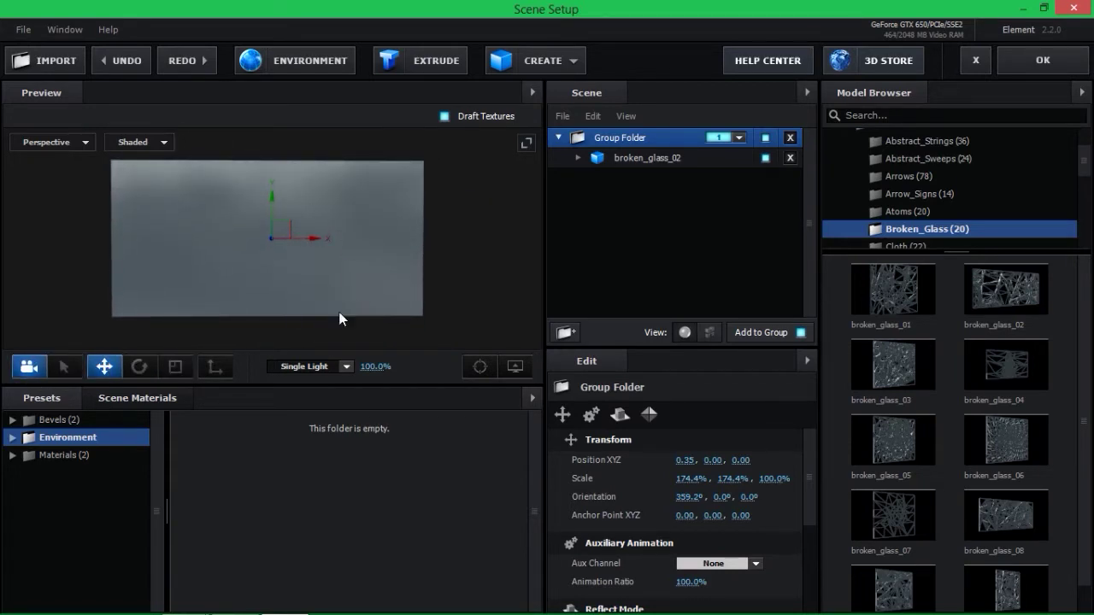
click(346, 366)
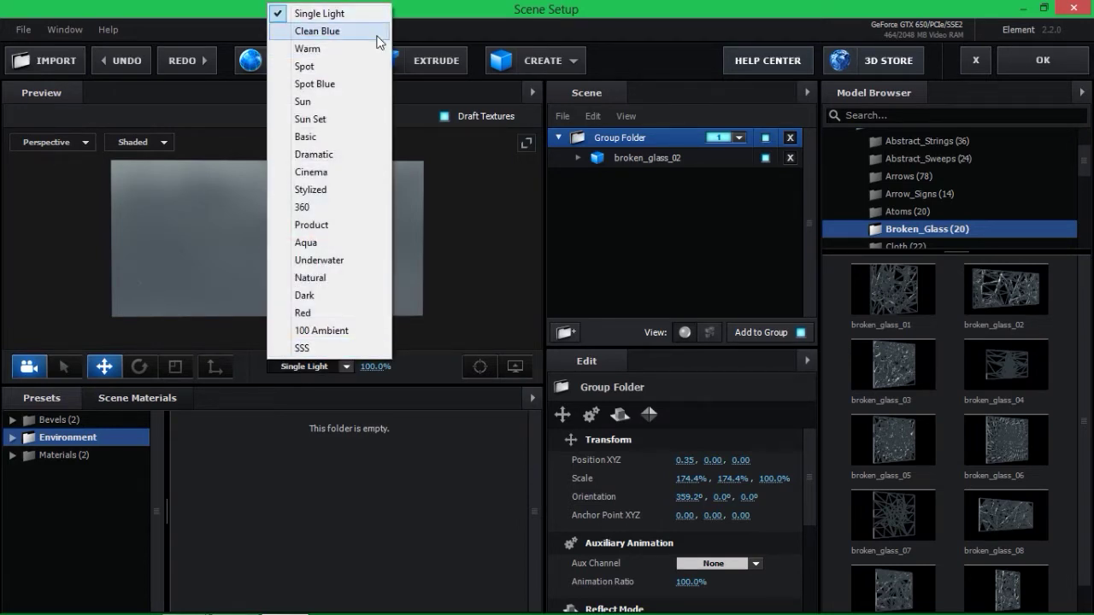
Try the Red and Product lighting presets, then settle on 360 for the preview.
click(320, 313)
drag(401, 217, 382, 240)
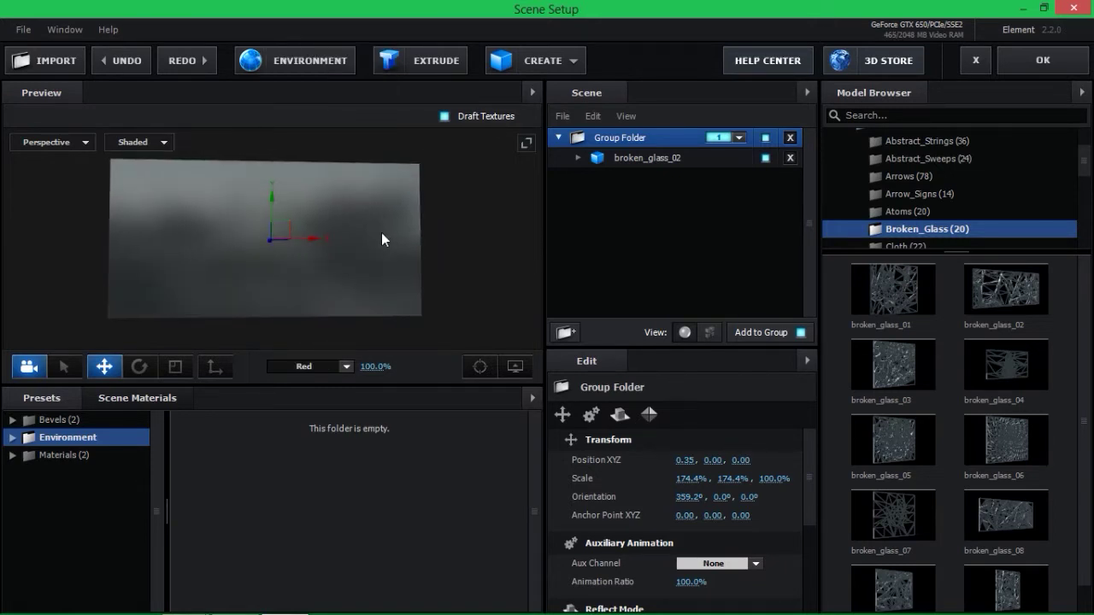
click(342, 366)
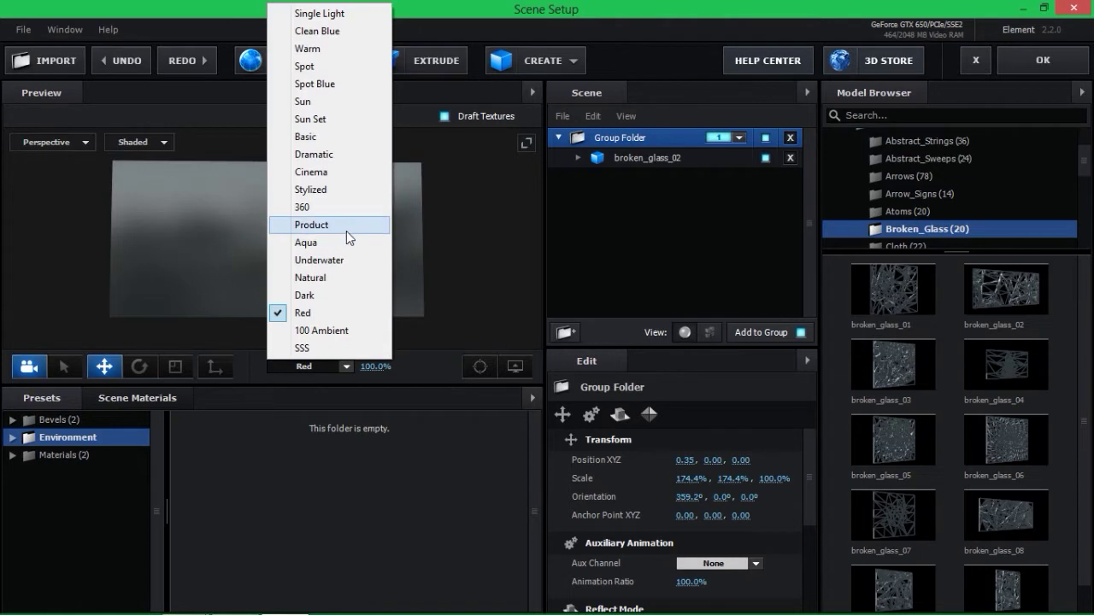
click(345, 226)
click(347, 366)
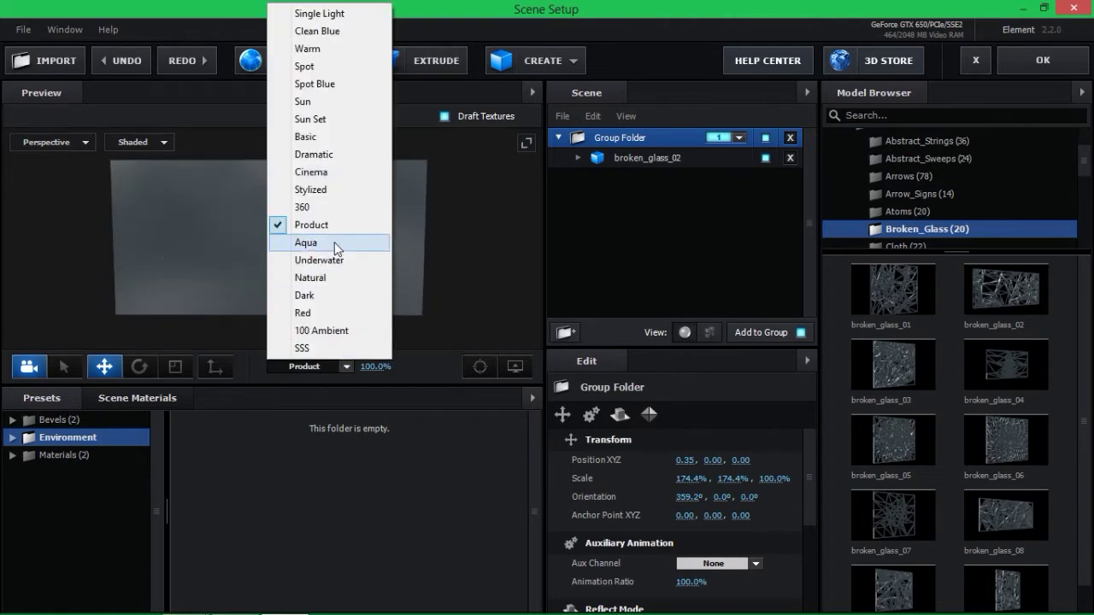
click(320, 207)
mouse_move(319, 243)
mouse_down()
mouse_move(378, 270)
mouse_move(364, 218)
mouse_up()
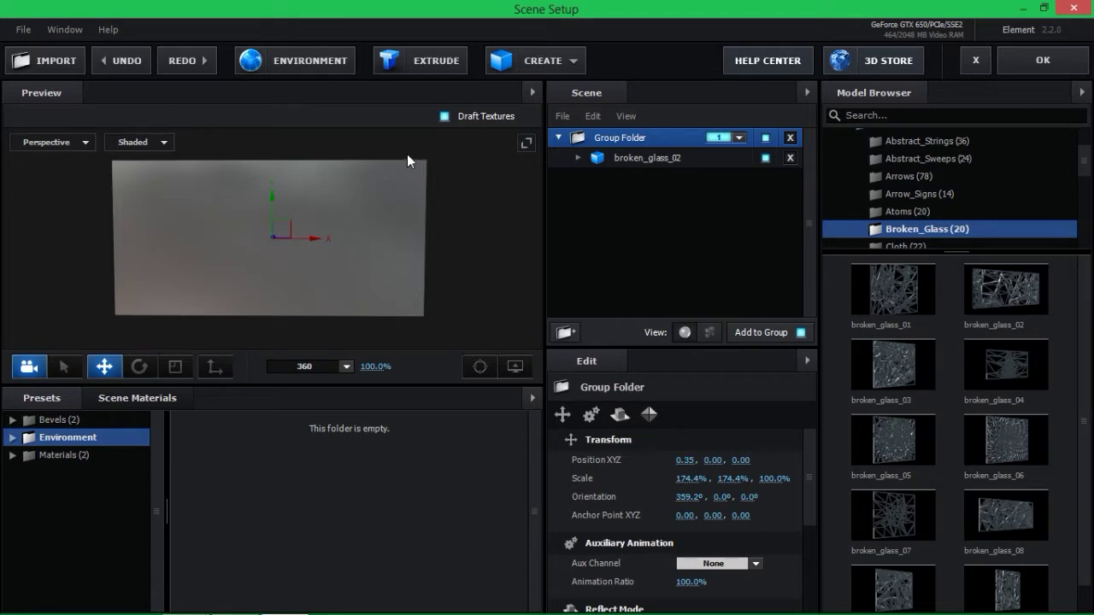
Preview the Garage, Garden_blurred, Parking and Roof_blurred images as the environment texture.
click(295, 60)
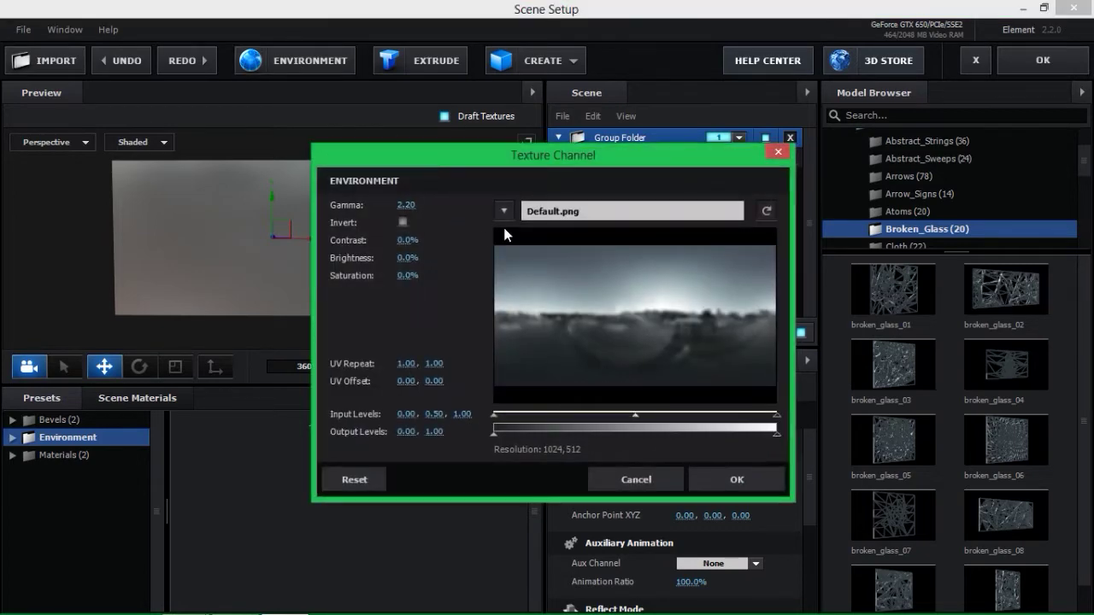
click(574, 212)
click(734, 138)
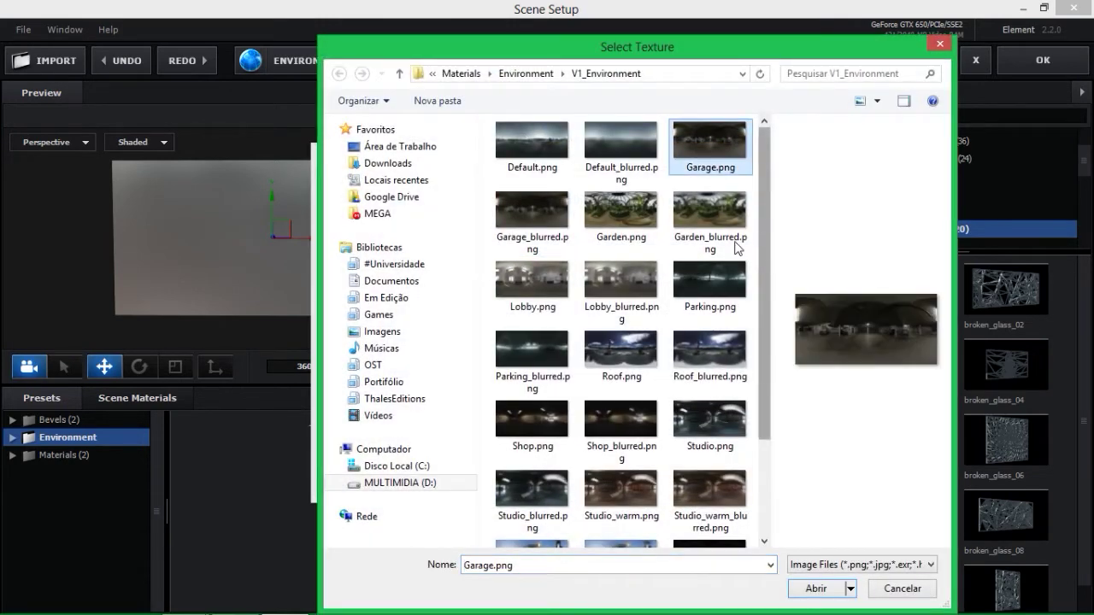
click(714, 214)
click(718, 291)
click(710, 355)
scroll(706, 454, down, 3)
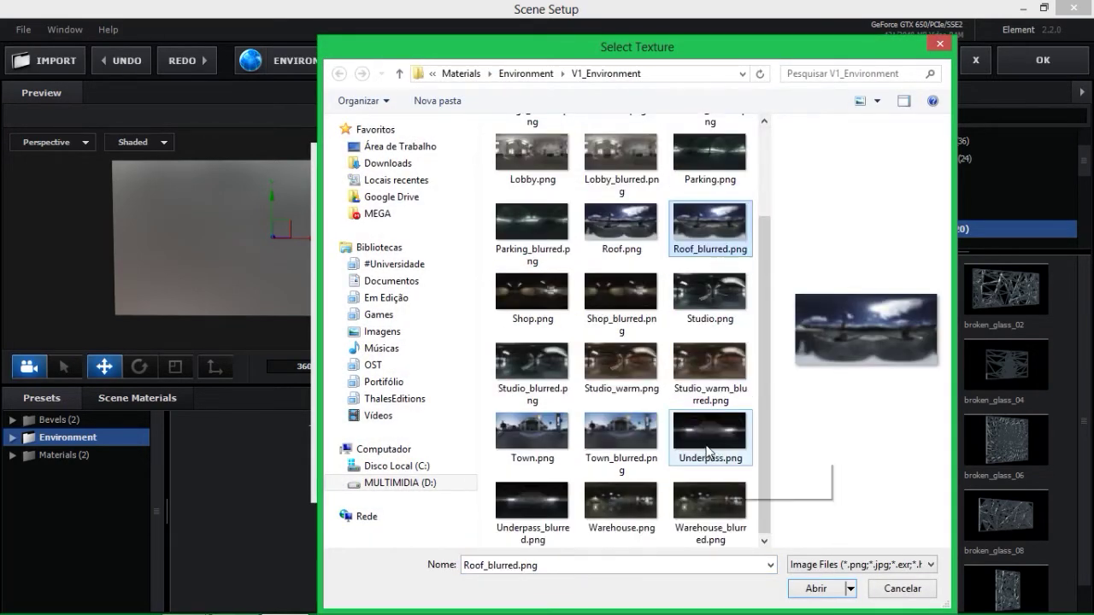
Load Imagens > Anime Wallpapers > 1766571.png as the environment, with input midtone 0.51.
click(382, 332)
double_click(560, 178)
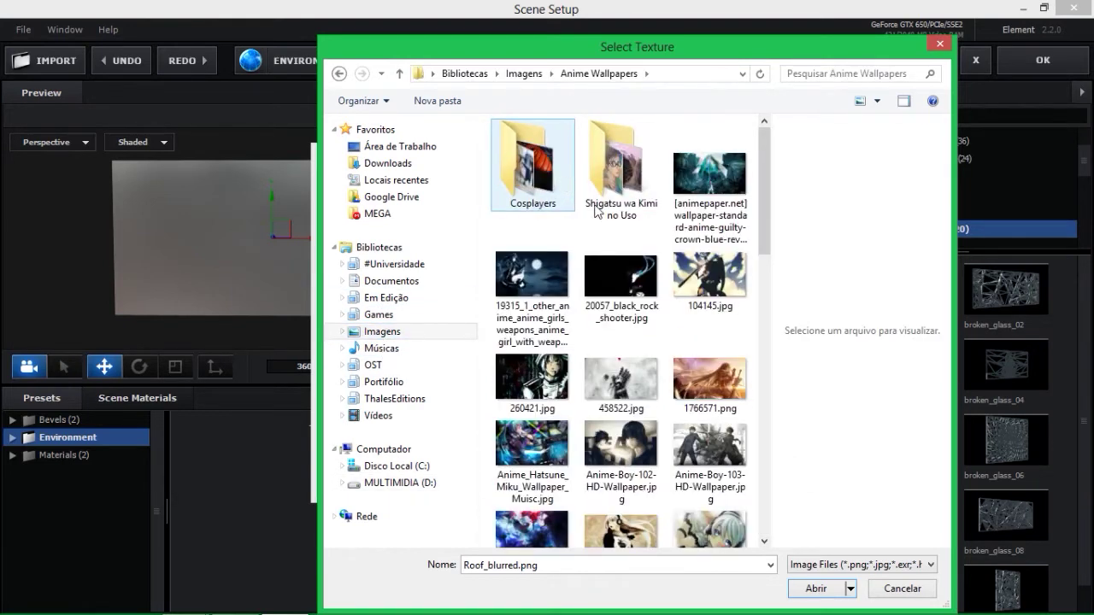
click(708, 370)
click(816, 590)
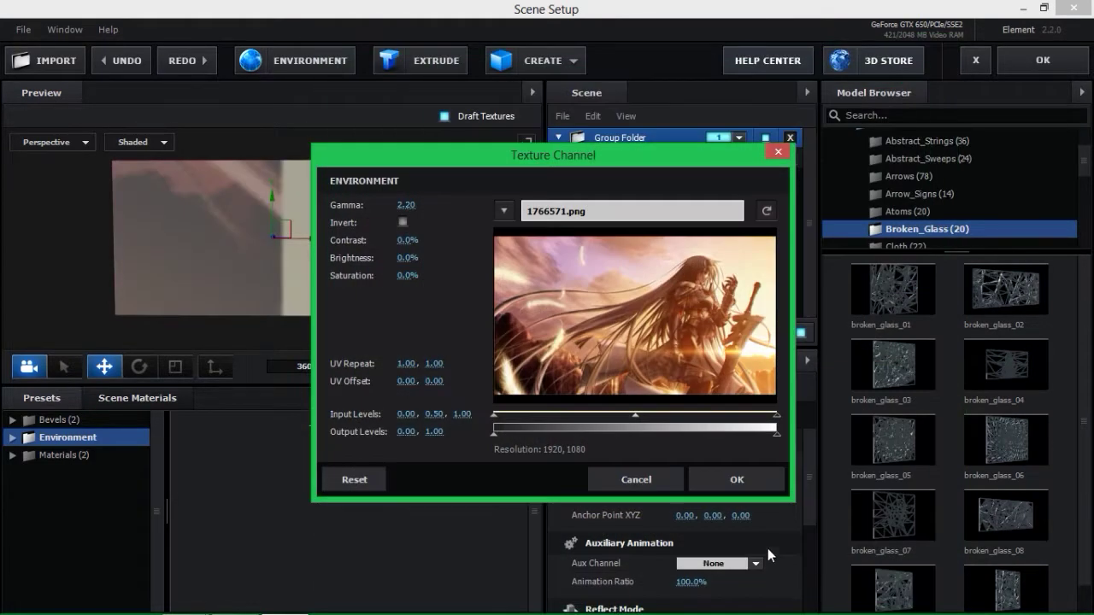
mouse_move(635, 416)
mouse_down()
mouse_move(670, 410)
mouse_move(612, 407)
mouse_move(651, 405)
mouse_move(639, 404)
mouse_up()
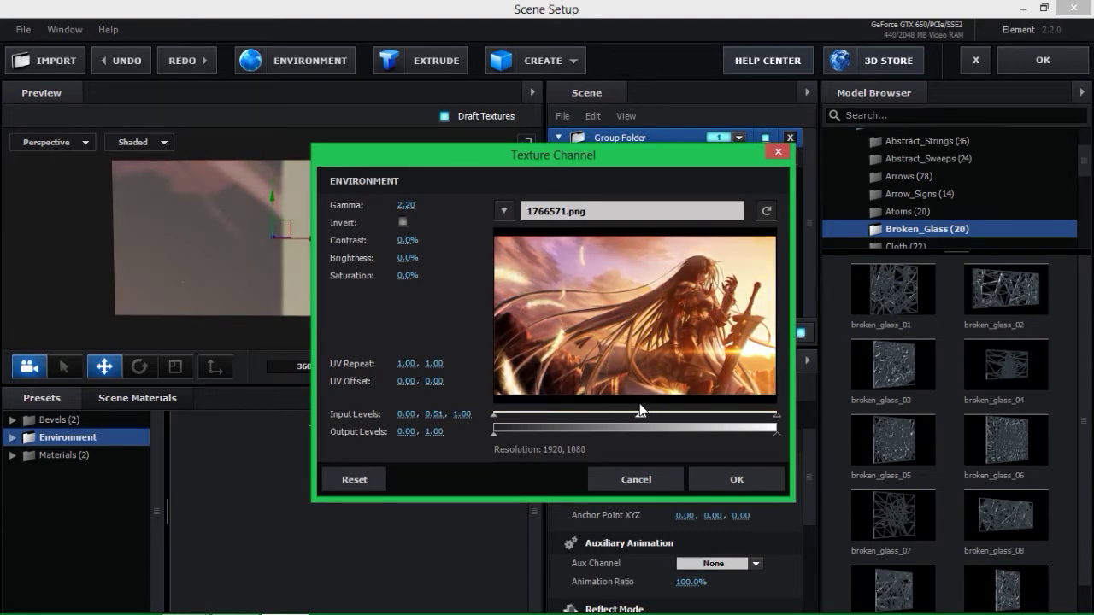
click(215, 239)
click(723, 479)
mouse_move(403, 230)
mouse_down()
mouse_move(487, 249)
mouse_move(466, 257)
mouse_up()
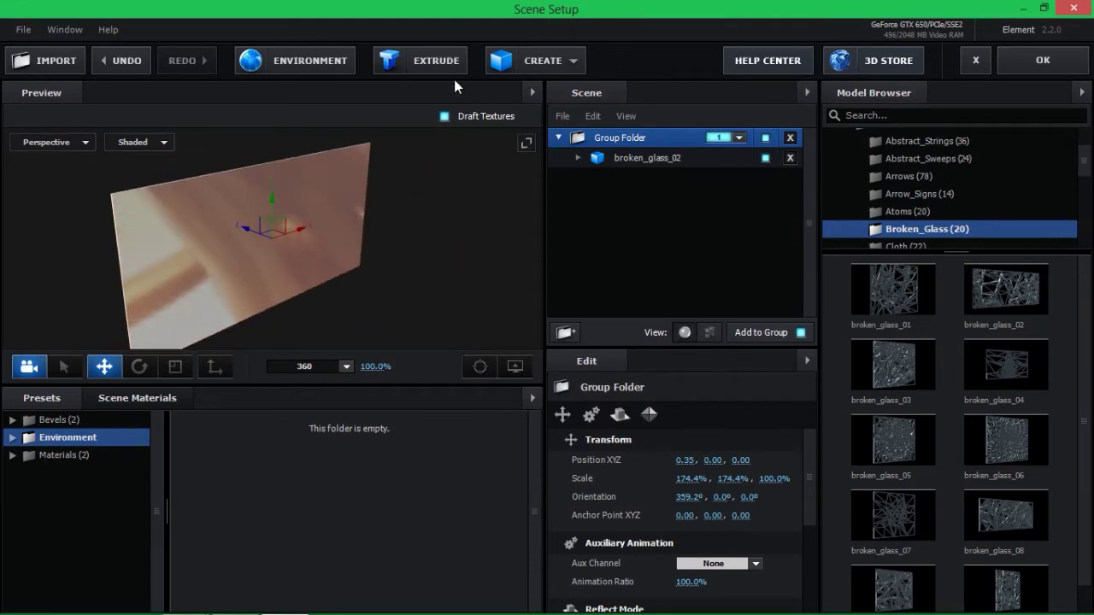
Raise the environment's input midtone to 0.56, leaving output levels and colour inversion unchanged.
click(337, 69)
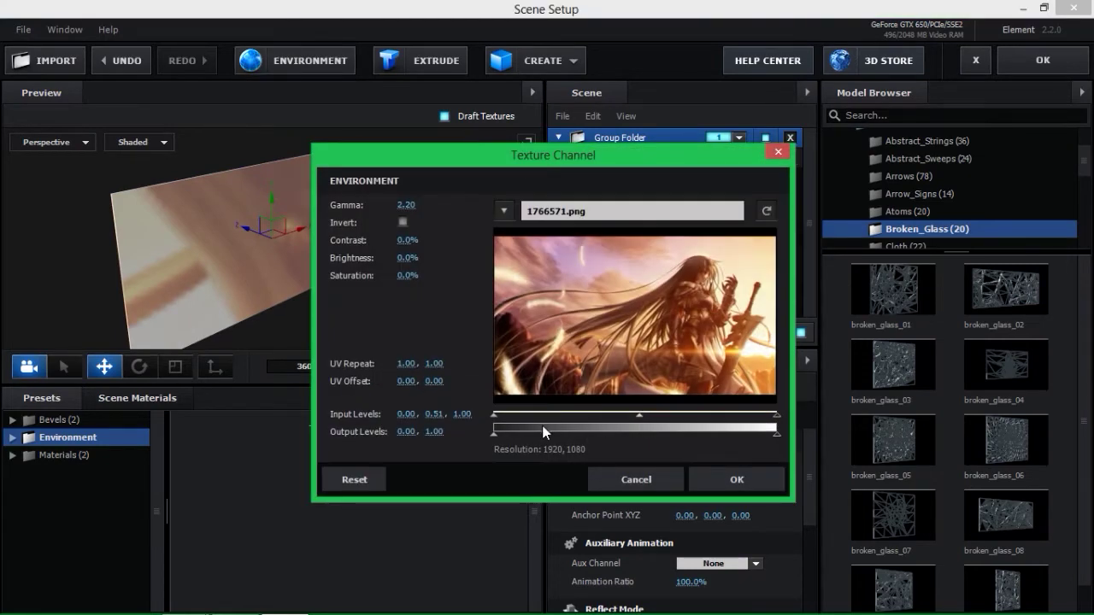
mouse_move(775, 435)
mouse_down()
mouse_move(727, 433)
mouse_move(778, 430)
mouse_up()
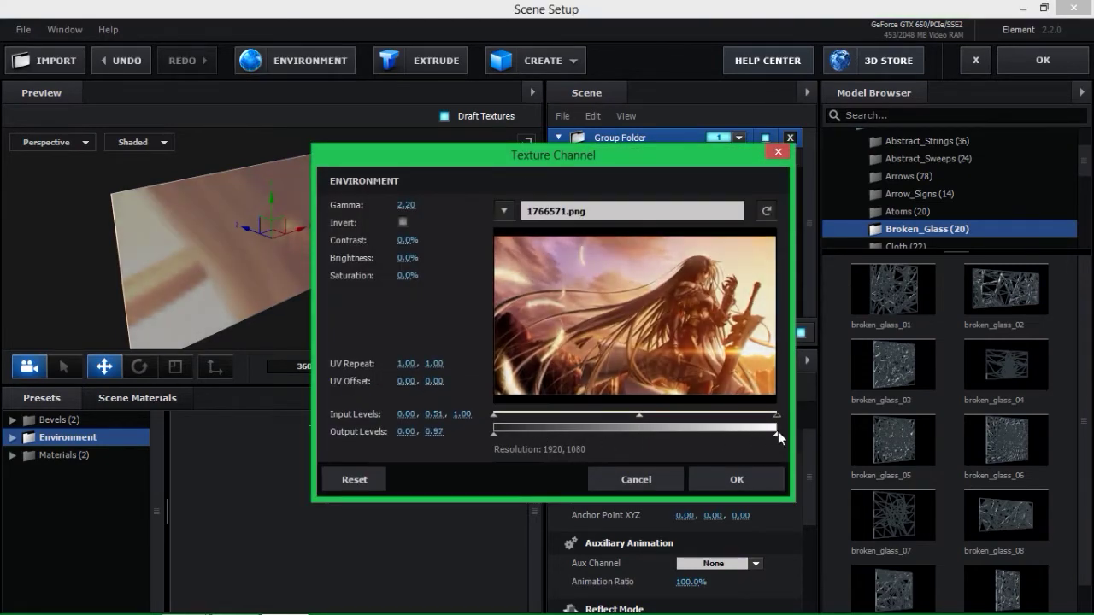
drag(497, 434, 548, 423)
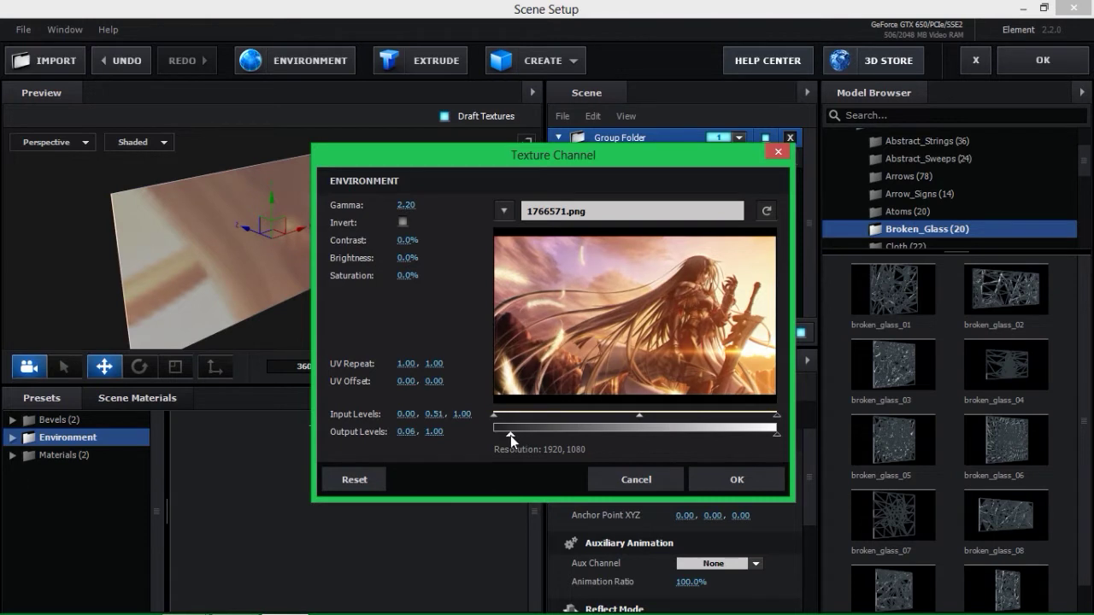
drag(637, 415, 656, 416)
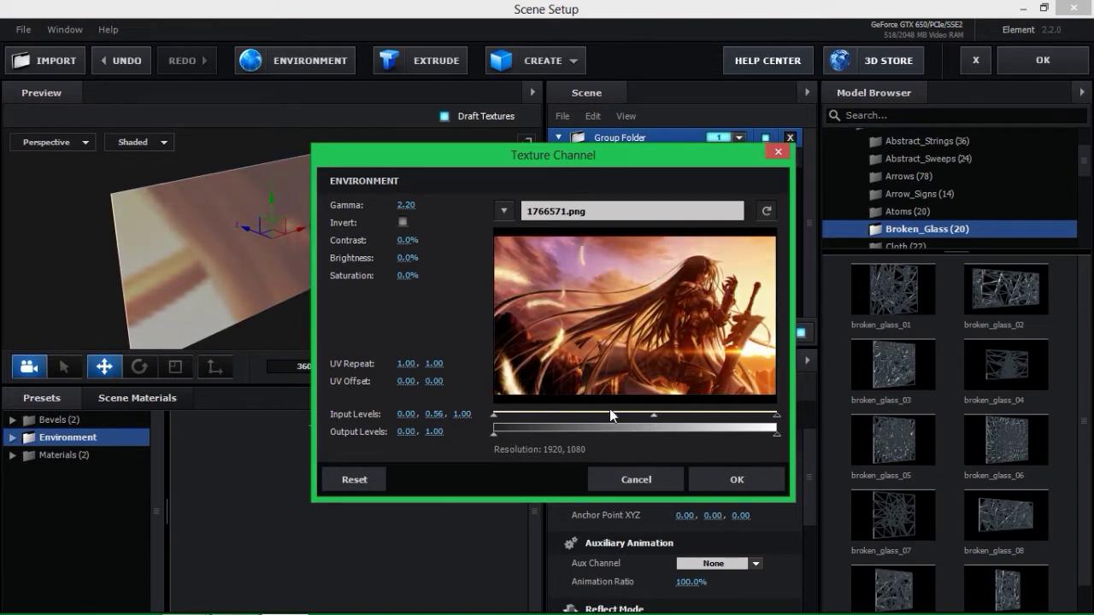
click(403, 223)
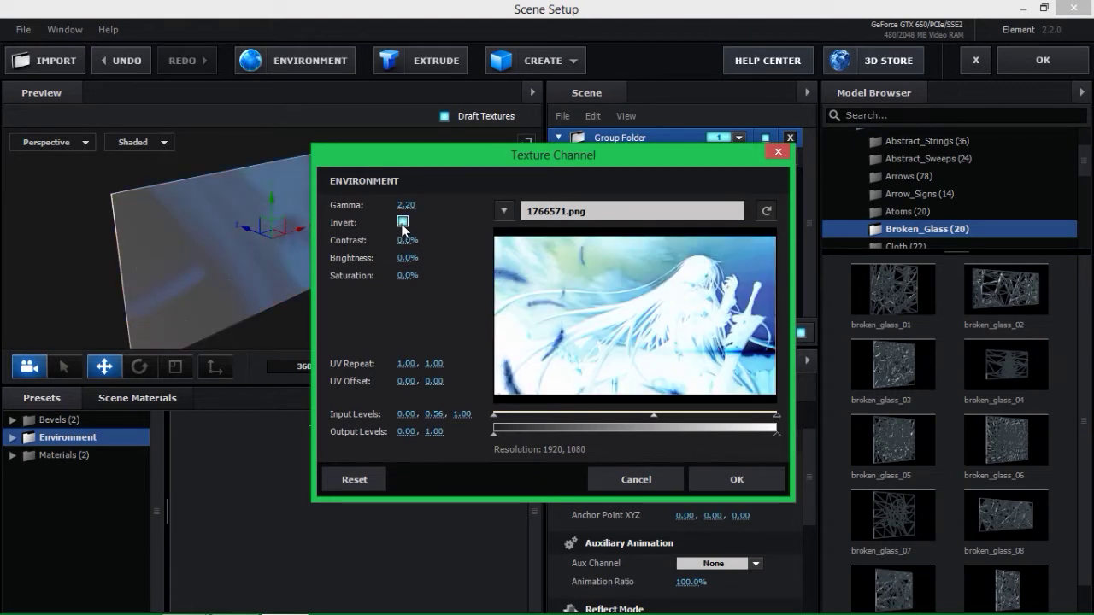
click(403, 222)
Set the environment texture's gamma to 2.03, contrast 0.0% and saturation 5.0%, then apply.
drag(428, 210, 375, 200)
drag(407, 241, 425, 242)
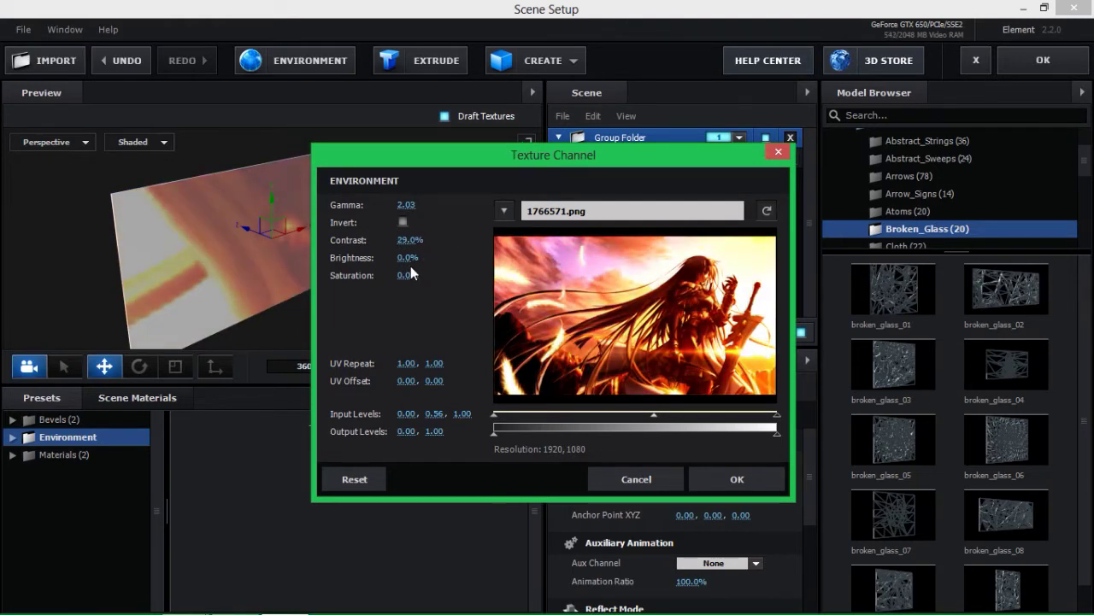
click(410, 240)
text(0)
drag(404, 275, 419, 277)
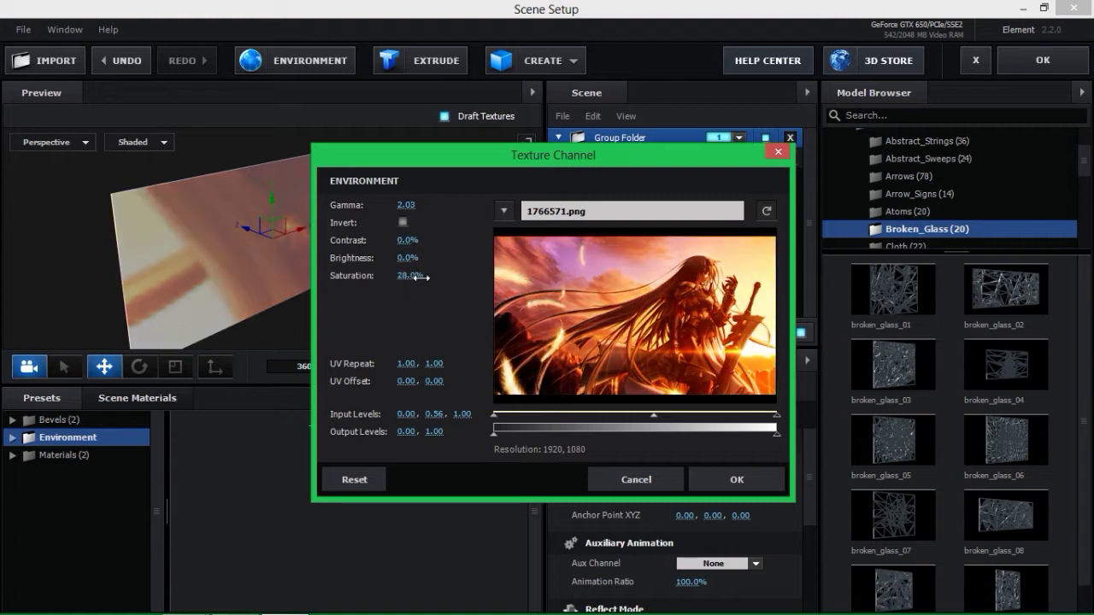
click(417, 277)
text(5)
key(Return)
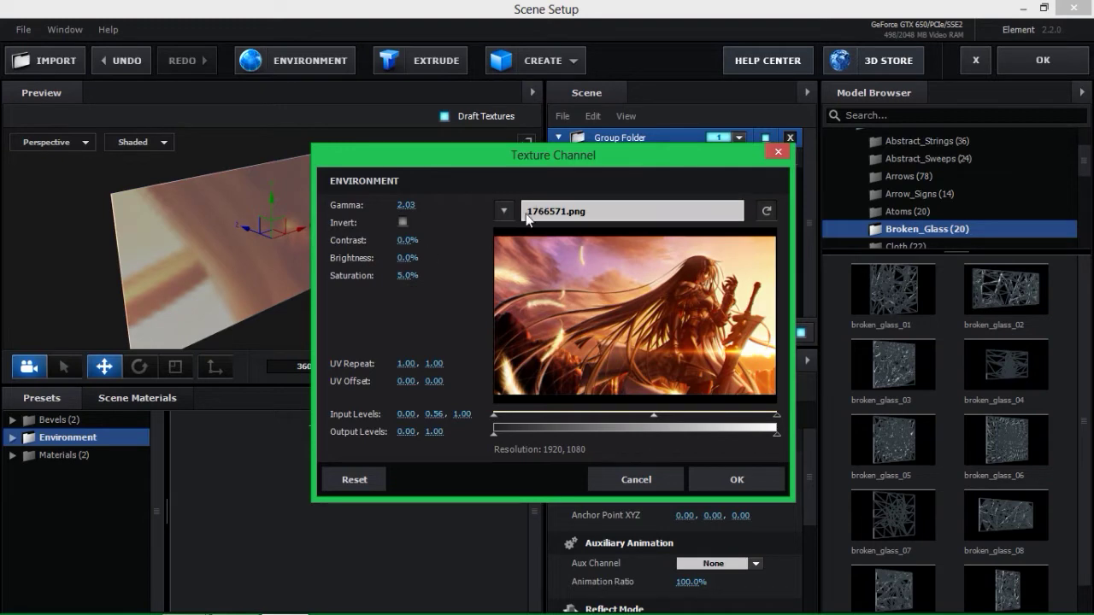
click(742, 481)
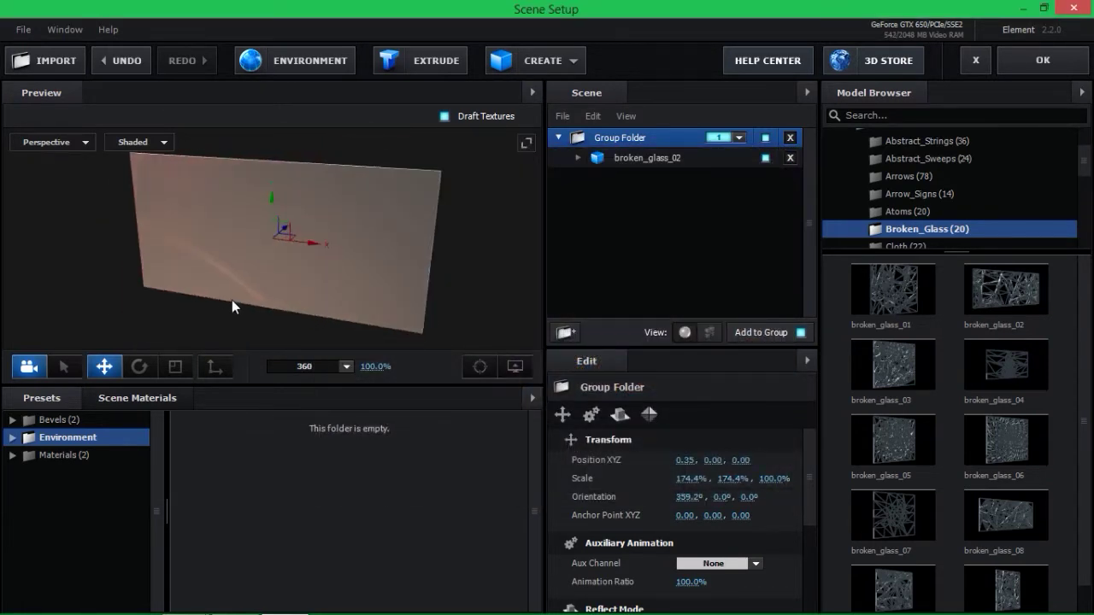
drag(176, 268, 263, 281)
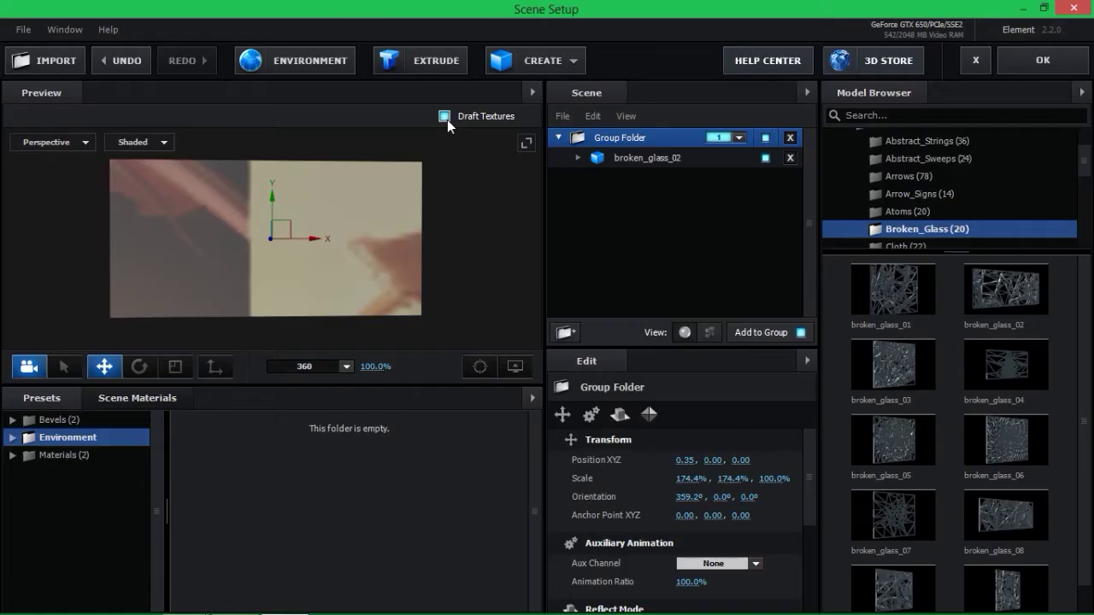
Orbit the preview around the glass plane to inspect the full environment texture.
mouse_move(455, 206)
mouse_down()
mouse_move(318, 283)
mouse_move(382, 274)
mouse_move(287, 276)
mouse_up()
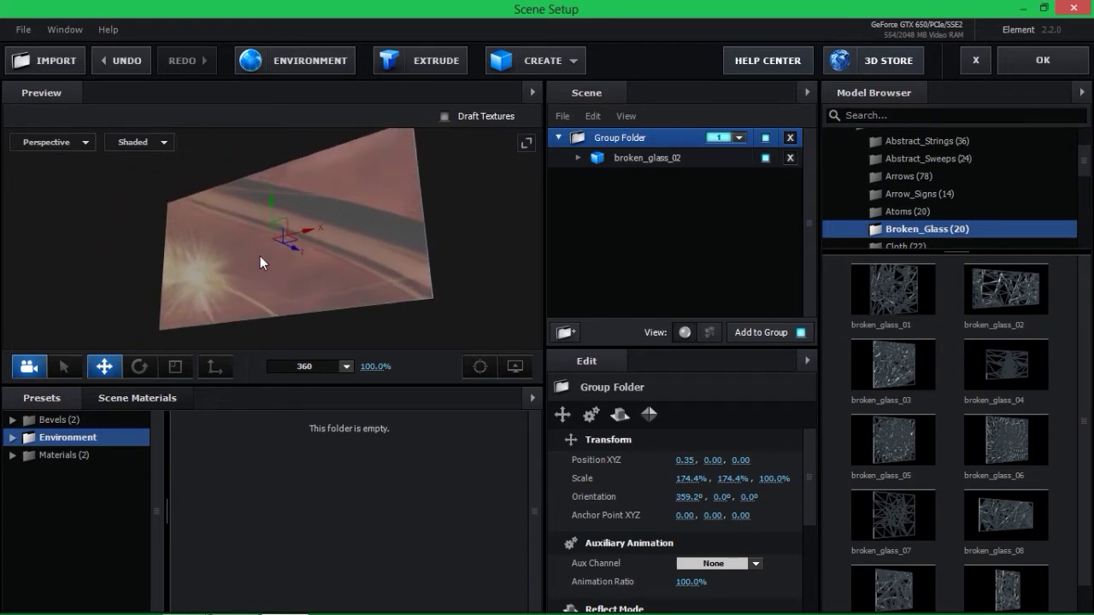
mouse_move(288, 278)
mouse_down()
mouse_move(346, 302)
mouse_move(308, 281)
mouse_up()
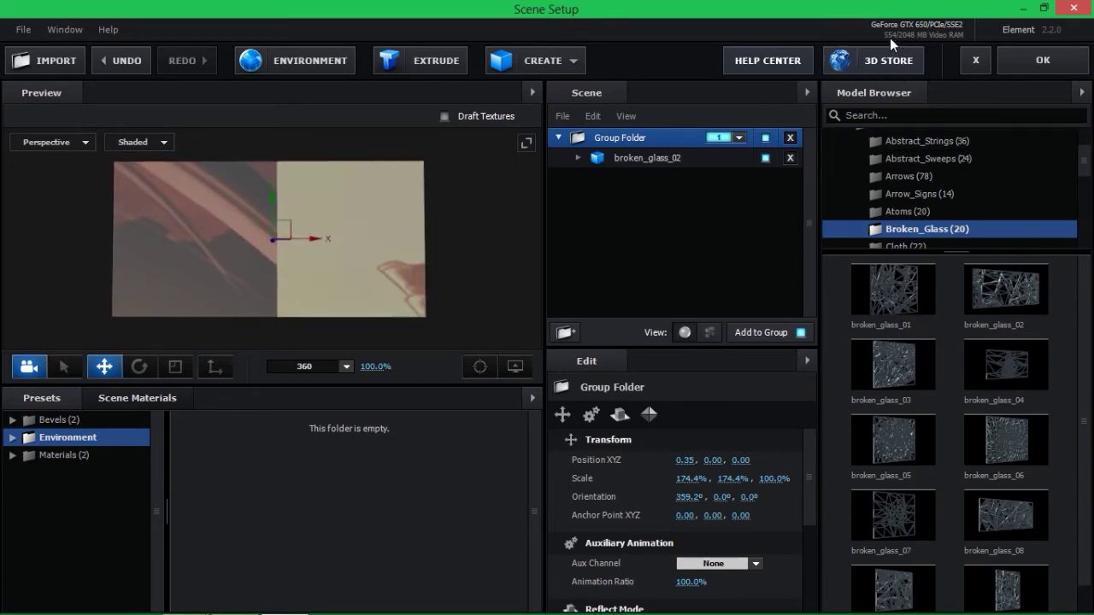
mouse_move(328, 262)
mouse_down()
mouse_move(447, 232)
mouse_move(430, 251)
mouse_move(524, 279)
mouse_move(385, 313)
mouse_move(248, 245)
mouse_move(196, 271)
mouse_move(255, 295)
mouse_move(373, 272)
mouse_up()
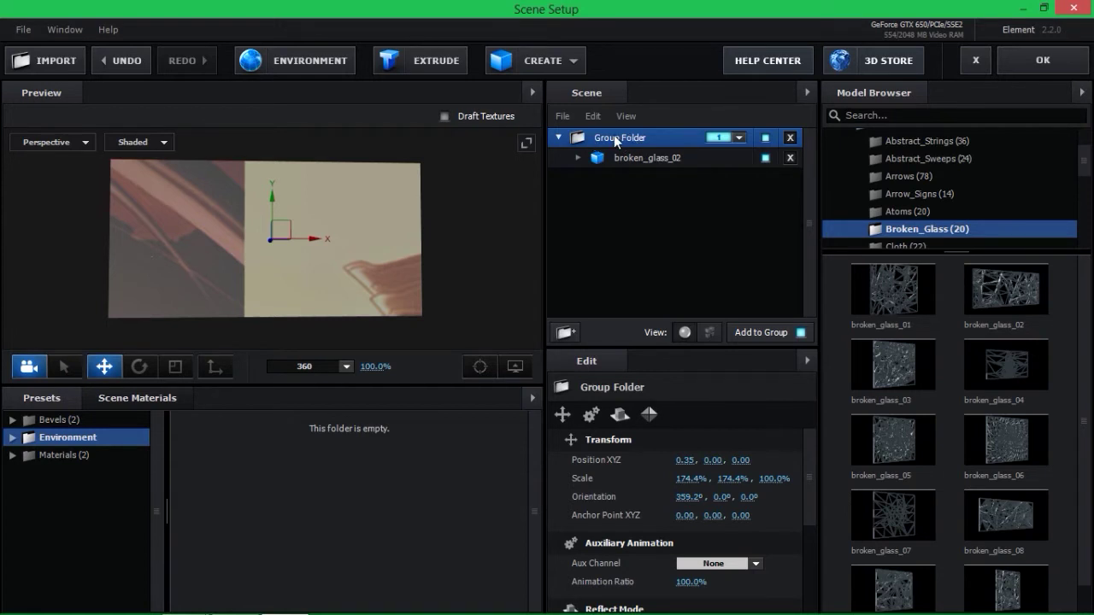
Add a new group folder, move it to the top level, and assign it to group 2.
click(565, 333)
drag(626, 159, 638, 261)
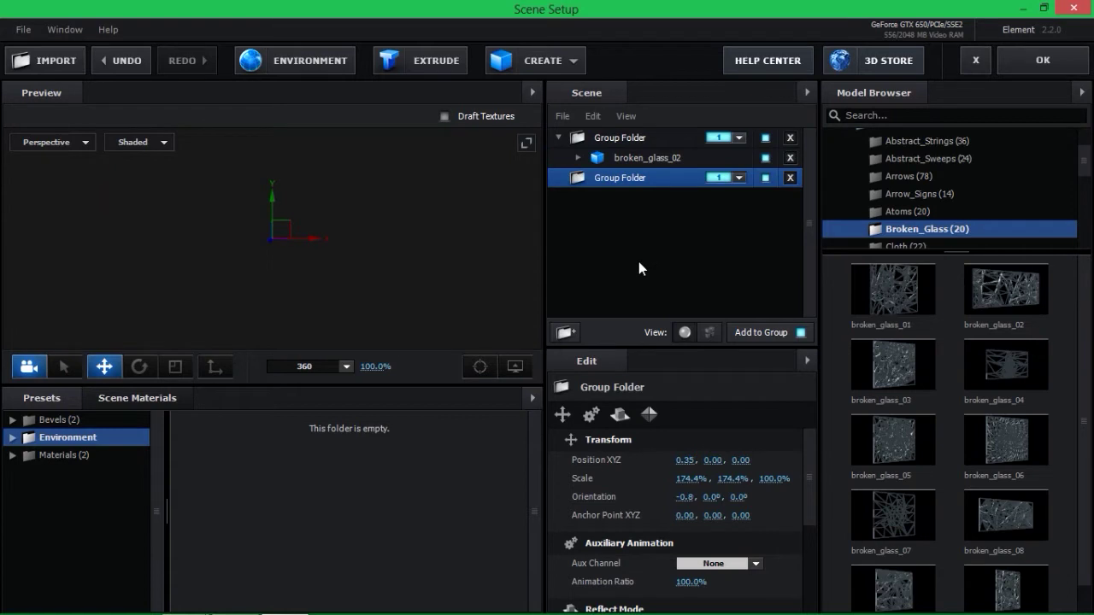
click(558, 137)
click(561, 142)
click(592, 162)
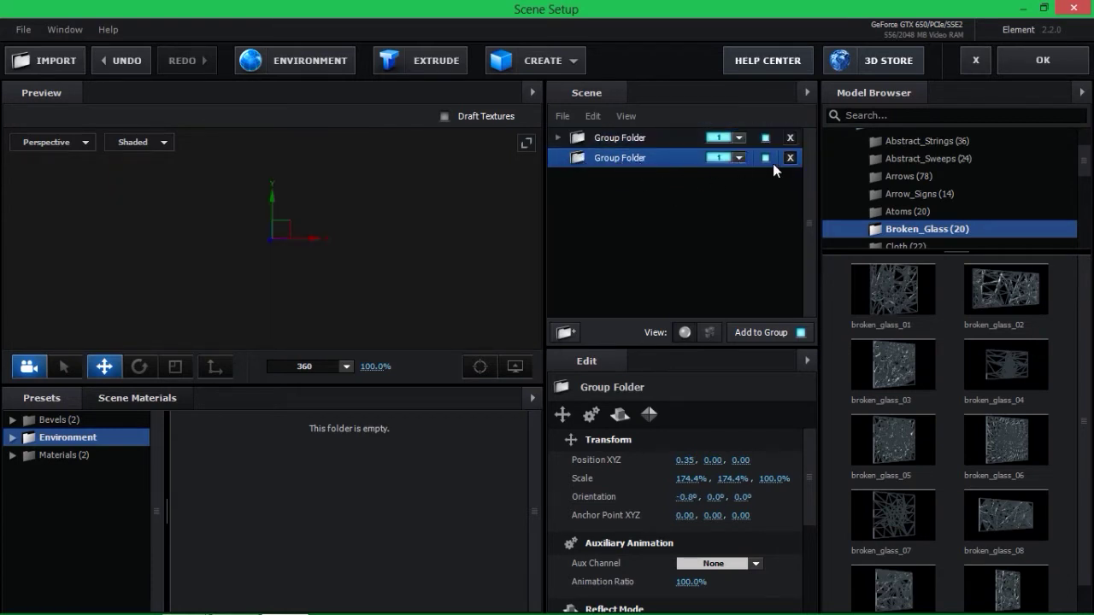
click(741, 158)
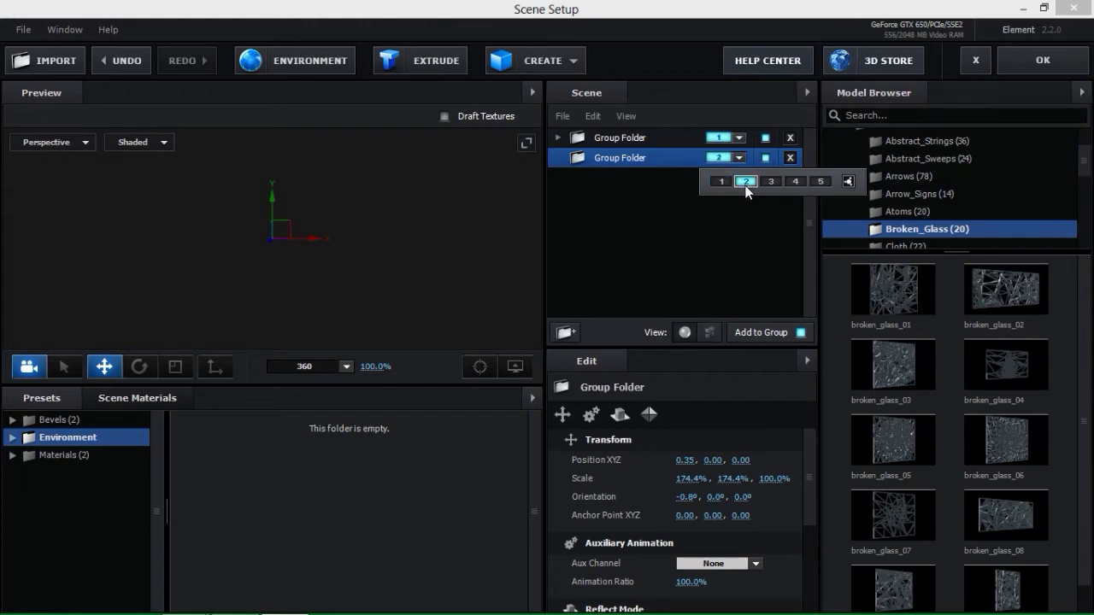
click(746, 181)
Check broken_glass_02 in the first folder, then select the second folder and list the Arrows models.
click(740, 159)
click(559, 137)
drag(370, 185, 372, 206)
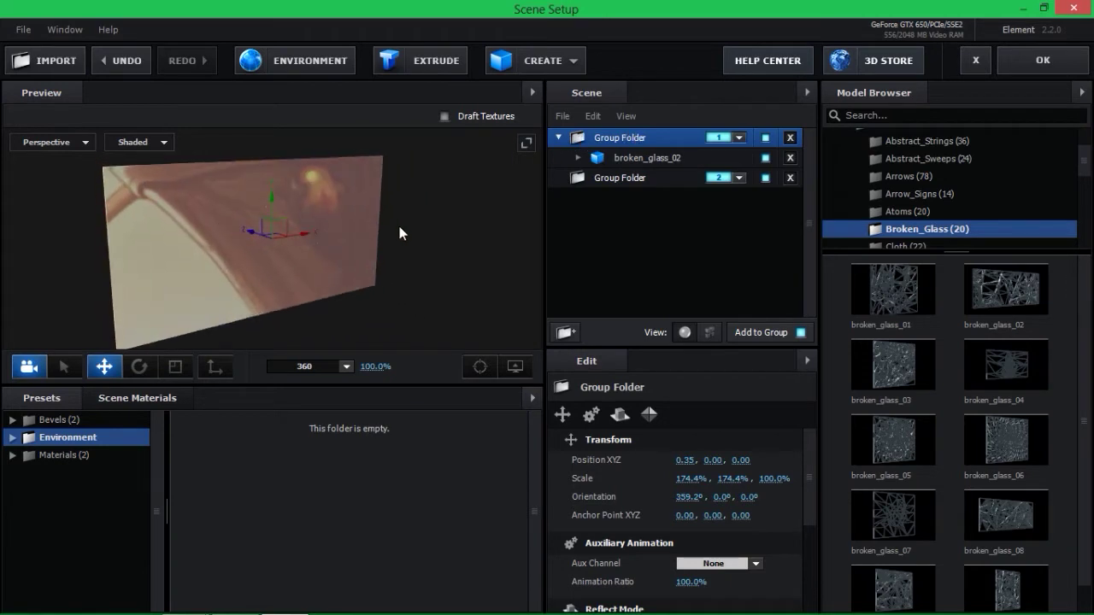
click(558, 136)
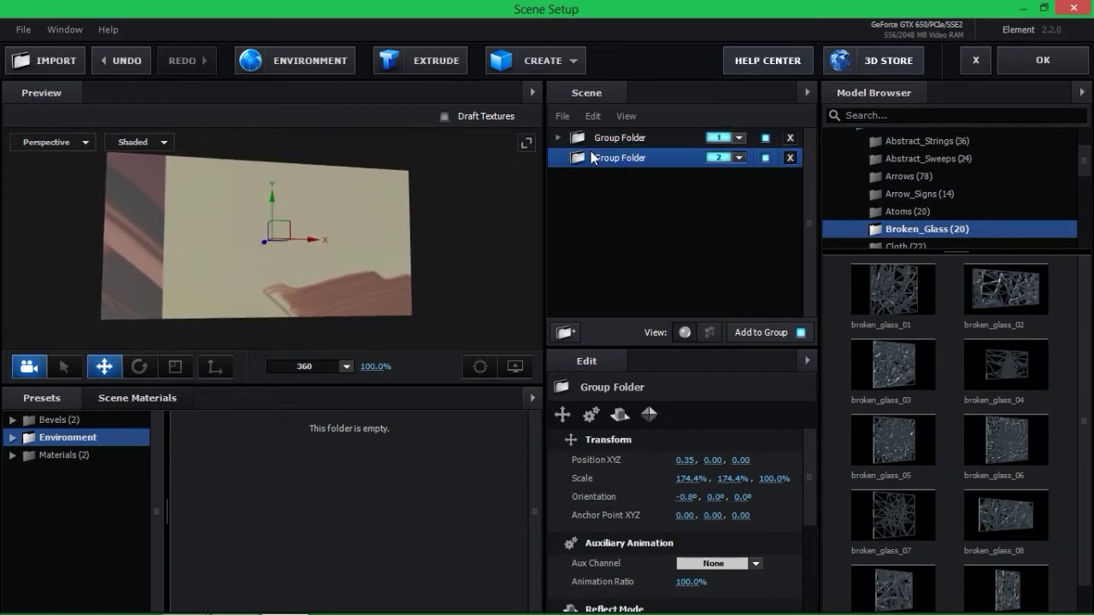
click(619, 158)
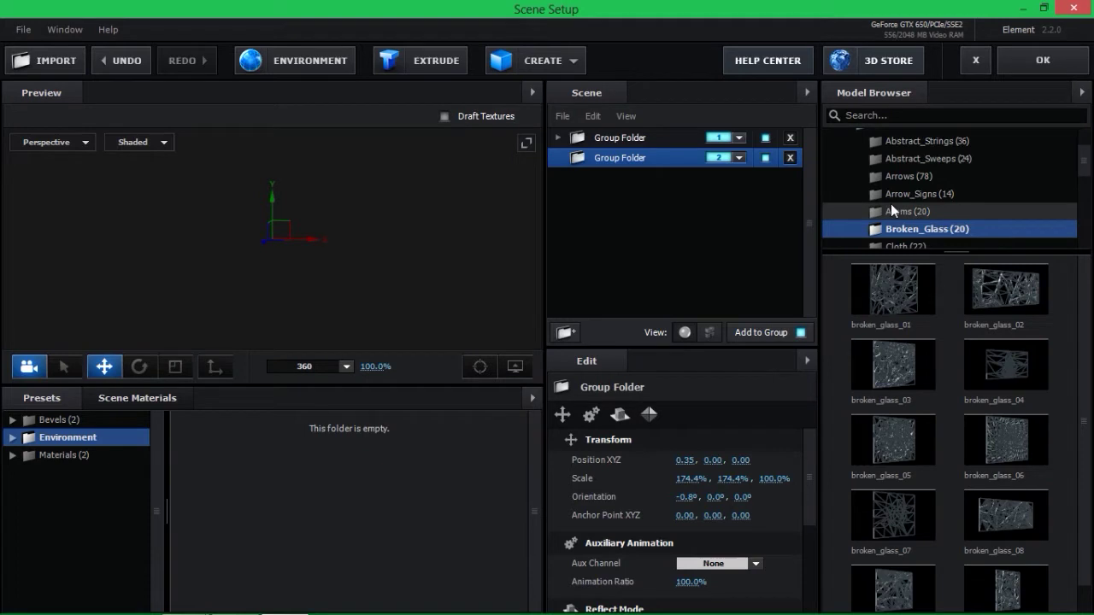
click(895, 177)
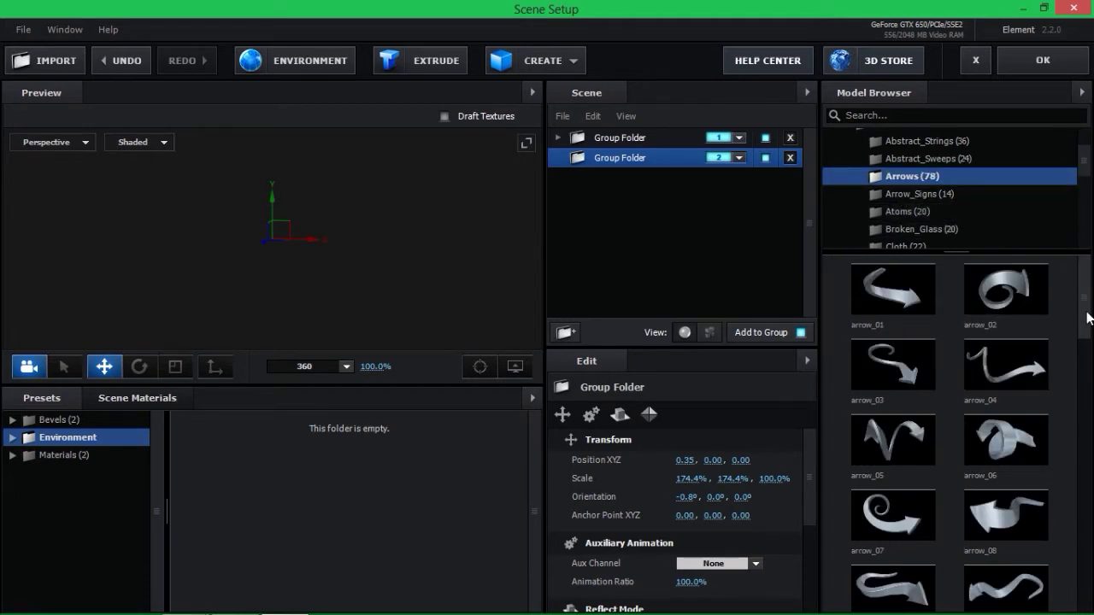
Add the arrow_13 model to the second group folder.
scroll(1081, 350, down, 5)
scroll(1078, 366, down, 4)
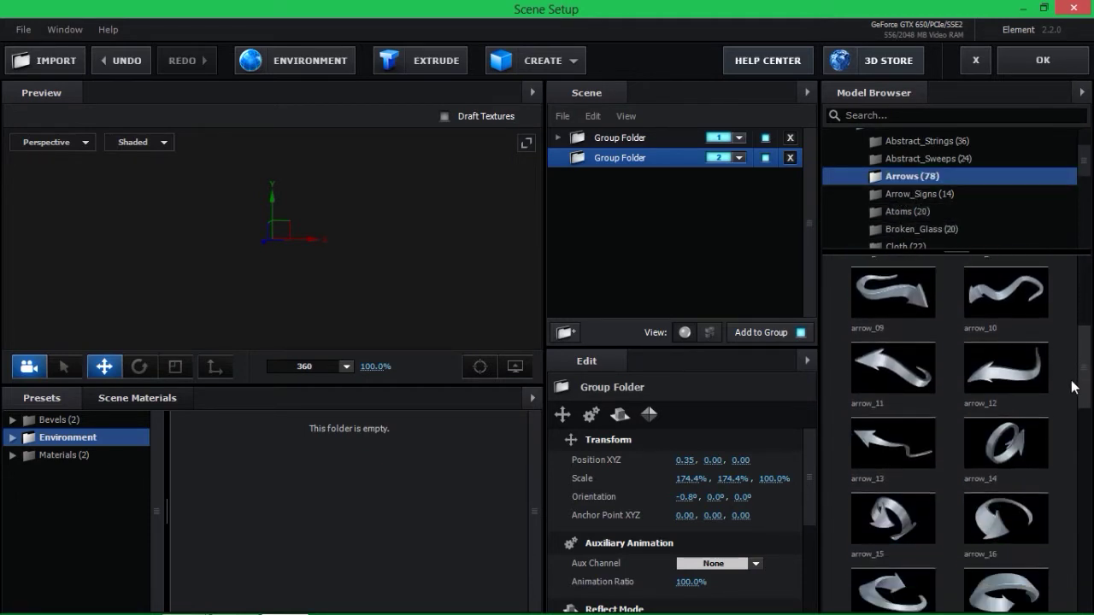
scroll(1068, 401, down, 3)
scroll(1060, 423, up, 1)
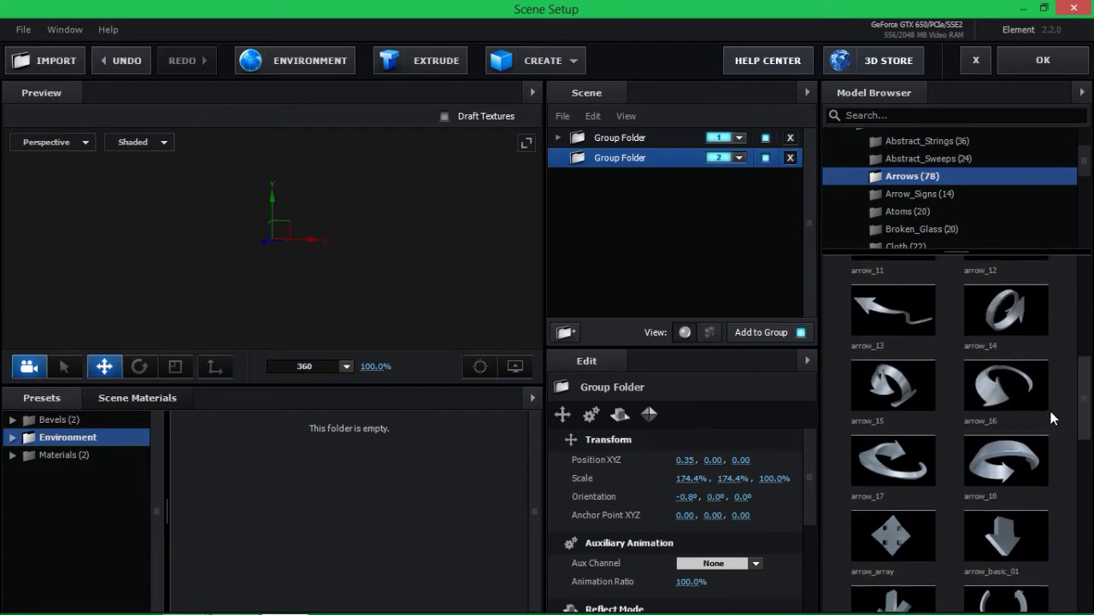
click(895, 344)
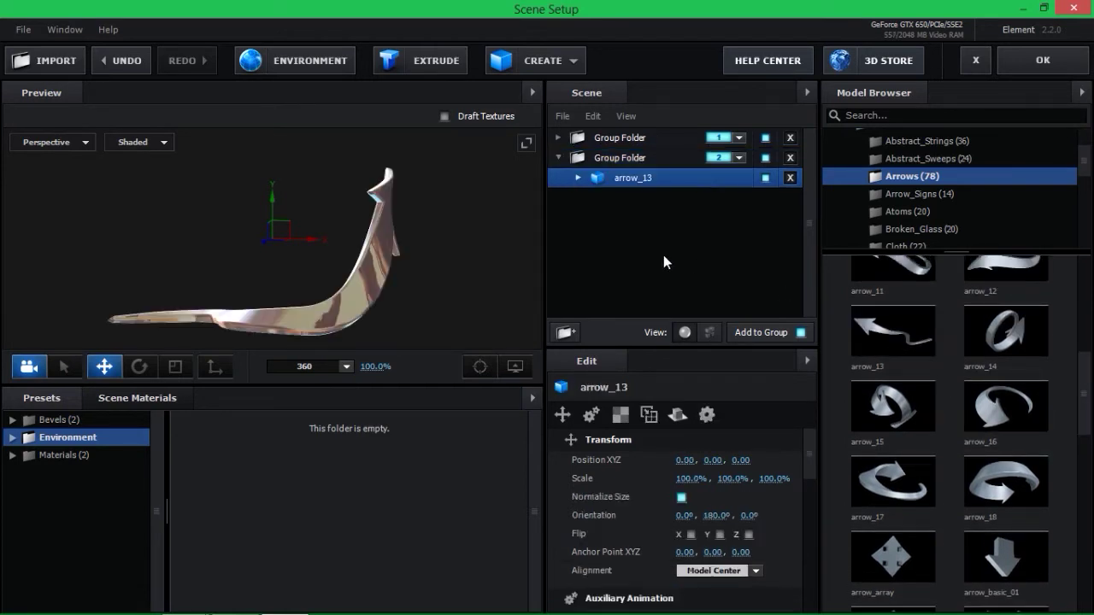
mouse_move(360, 267)
mouse_down()
mouse_move(296, 288)
mouse_move(452, 275)
mouse_move(317, 300)
mouse_move(157, 289)
mouse_move(144, 315)
mouse_move(176, 322)
mouse_move(244, 292)
mouse_move(262, 297)
mouse_up()
Rename the second folder Group 02 and the top folder Group 01.
click(629, 159)
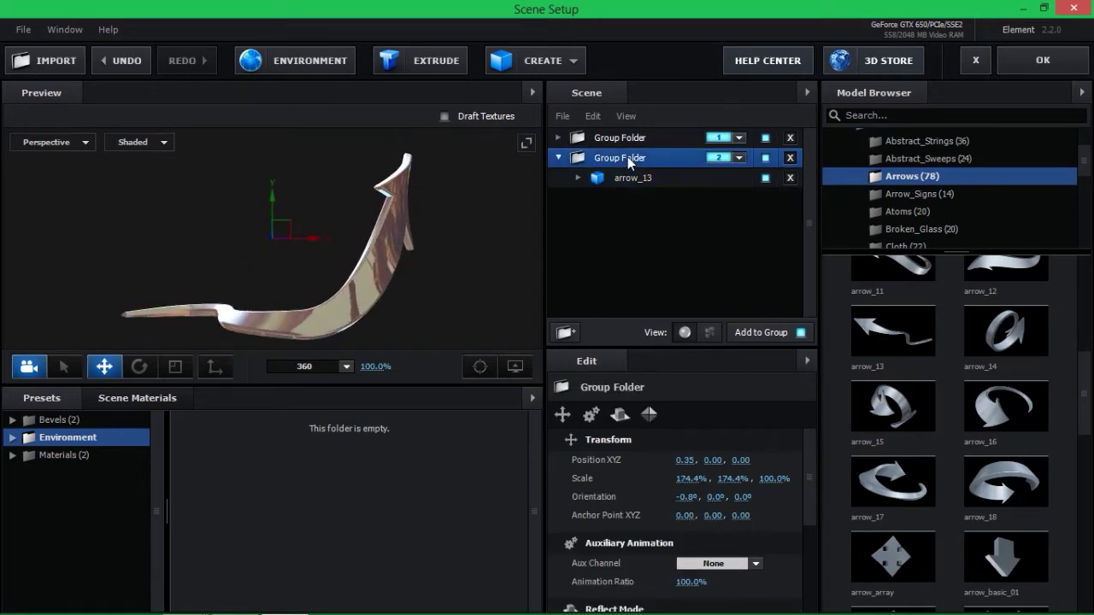
right_click(628, 156)
click(694, 272)
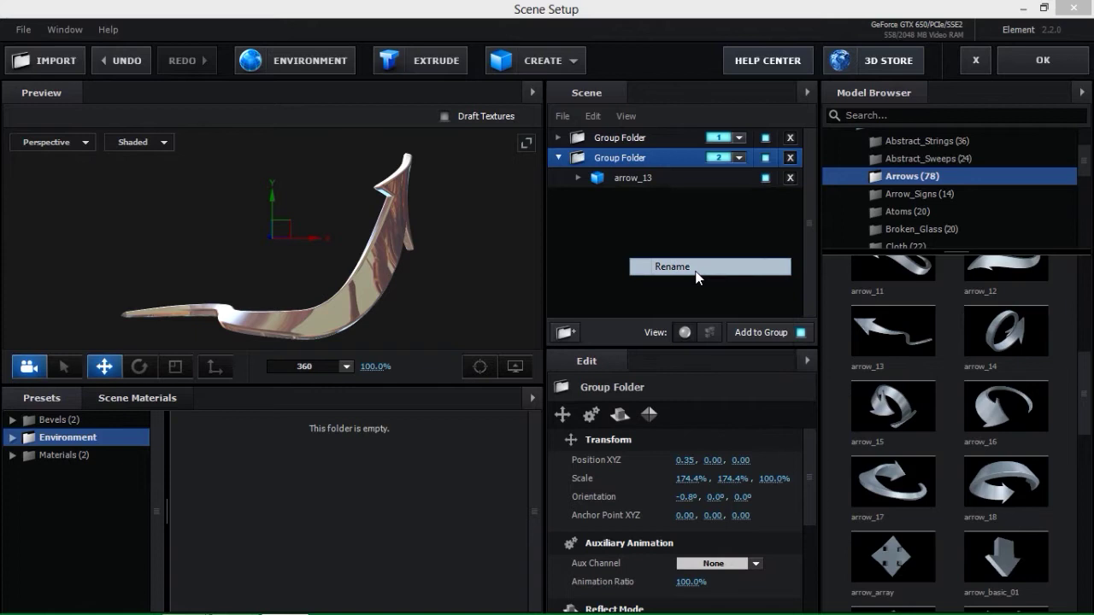
text(Group 02)
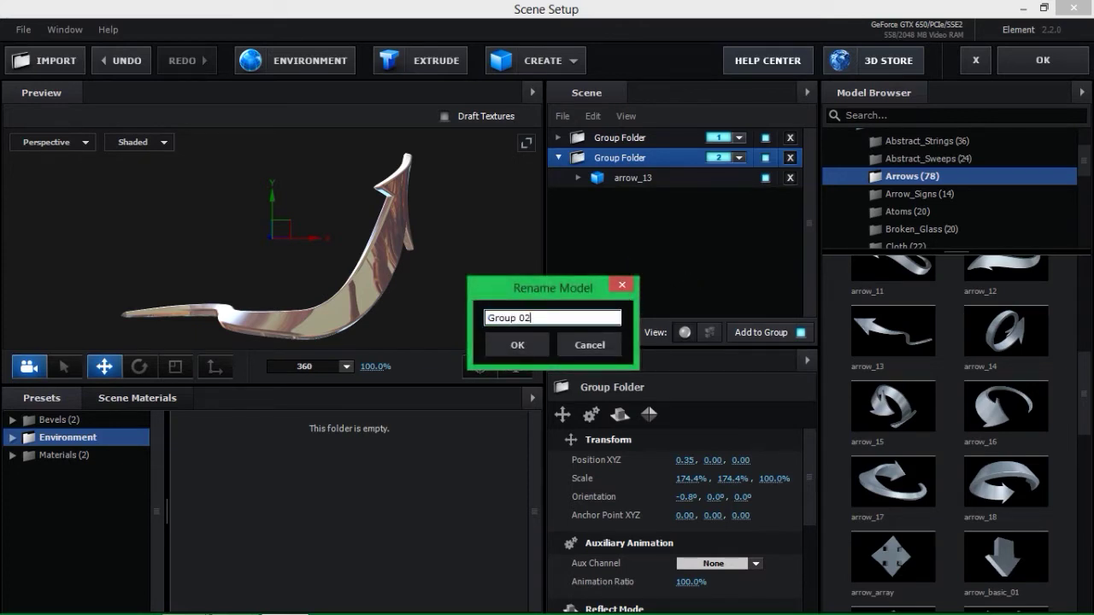
key(Return)
right_click(640, 139)
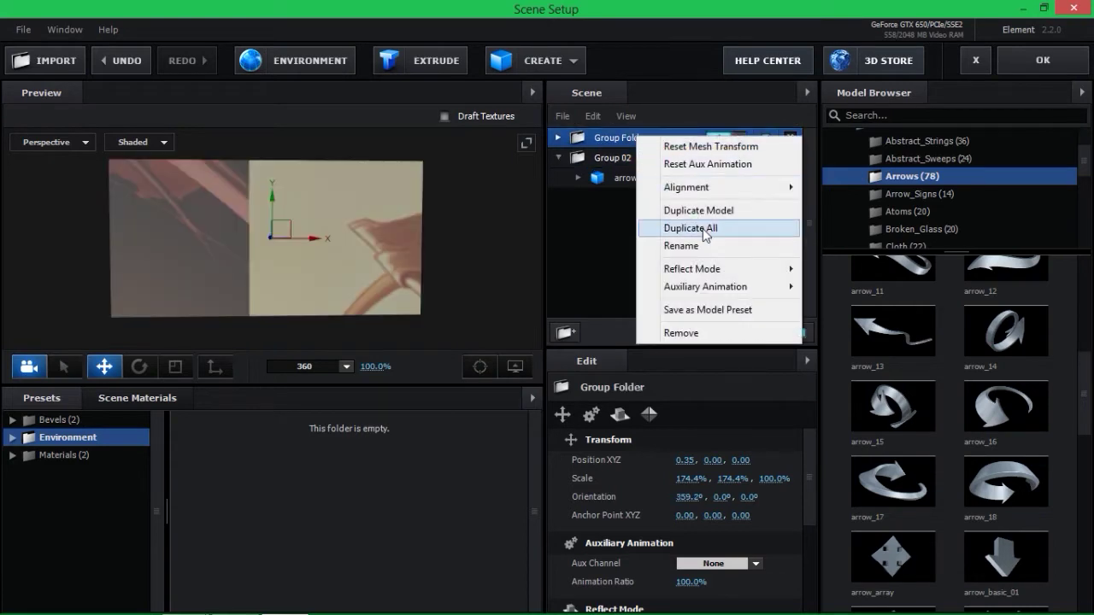
click(699, 247)
text(F)
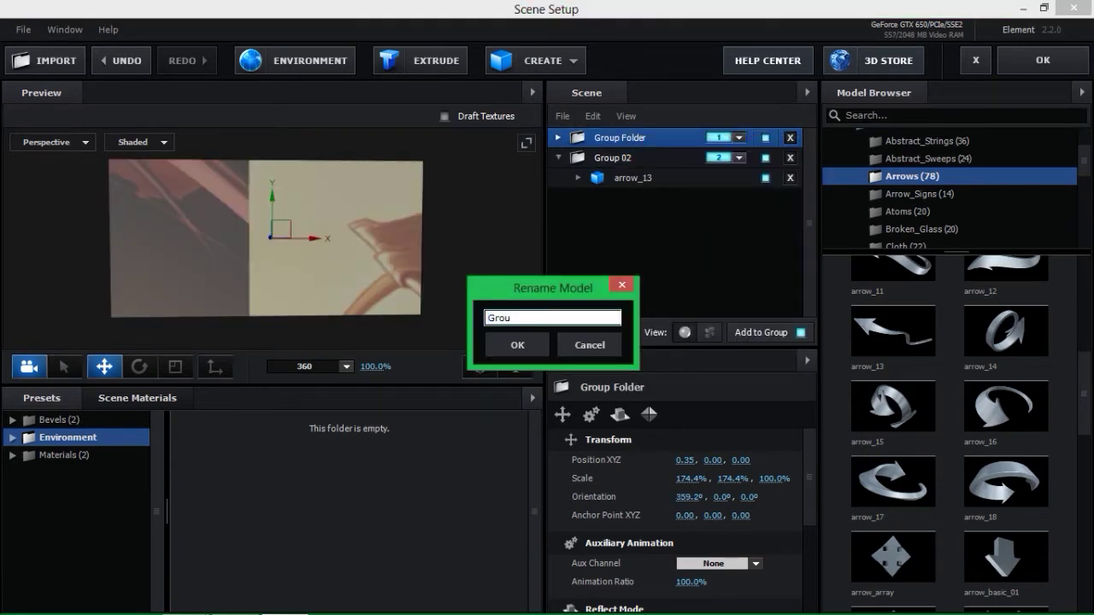
text(1)
key(Return)
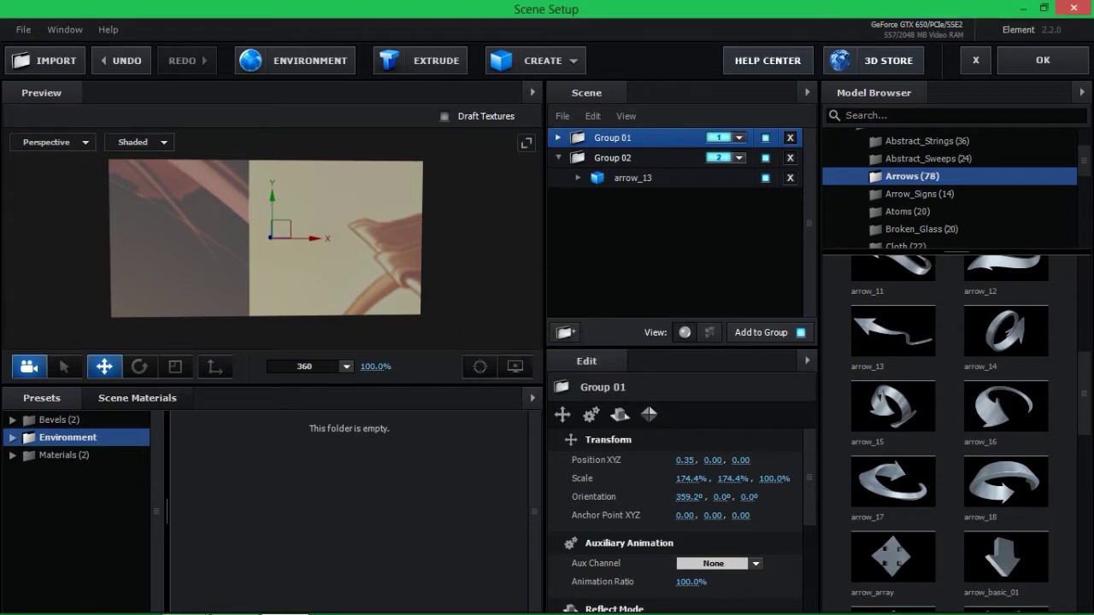
click(589, 166)
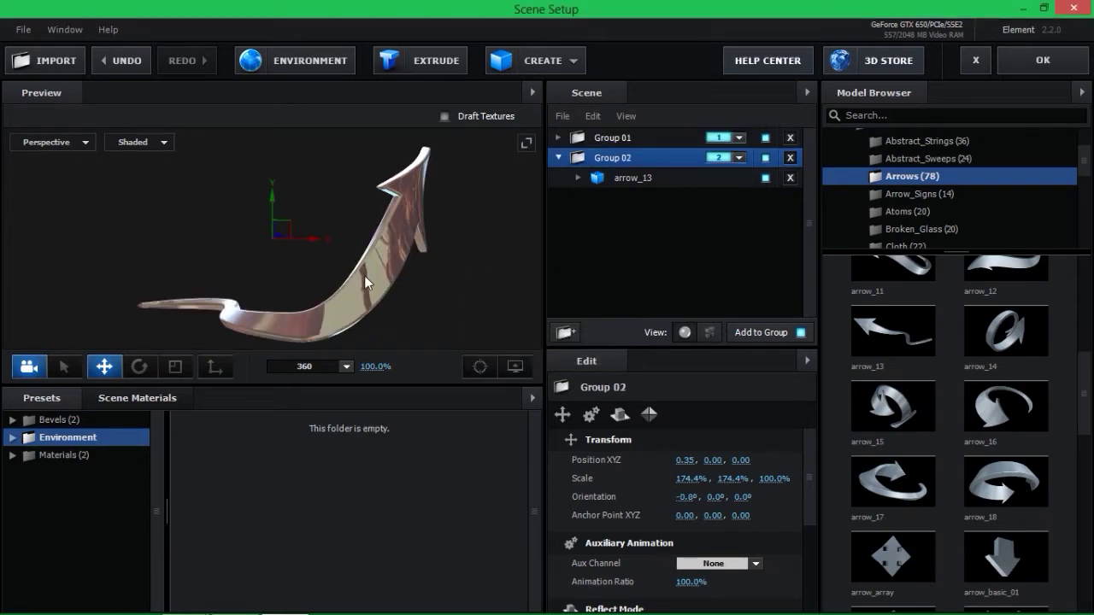
Add the atom_01 model from the Atoms collection to Group 02.
scroll(1026, 326, up, 1)
scroll(992, 325, up, 5)
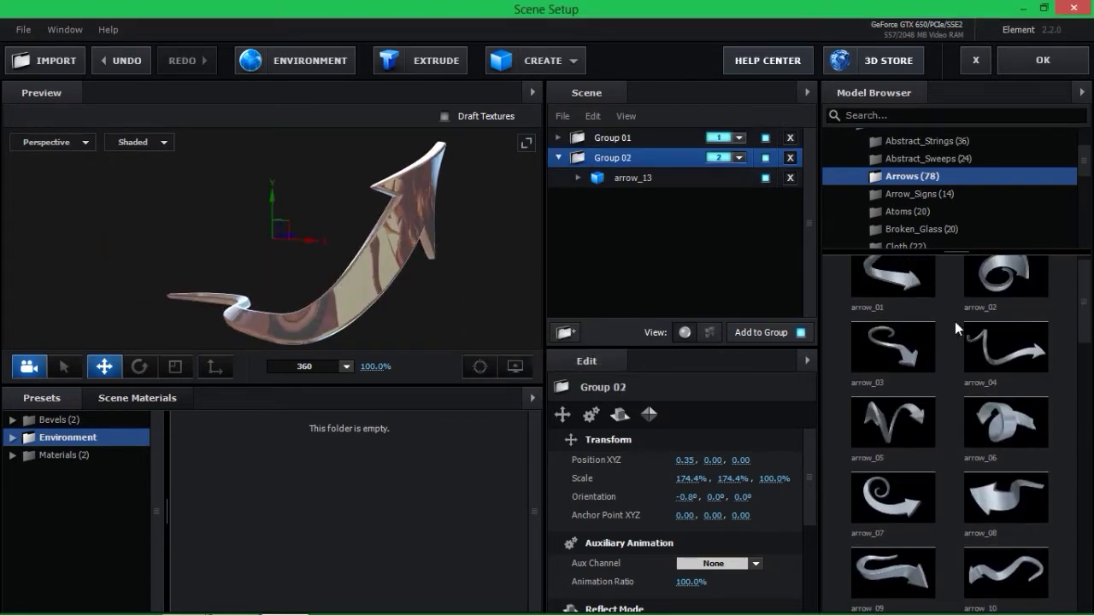
click(892, 211)
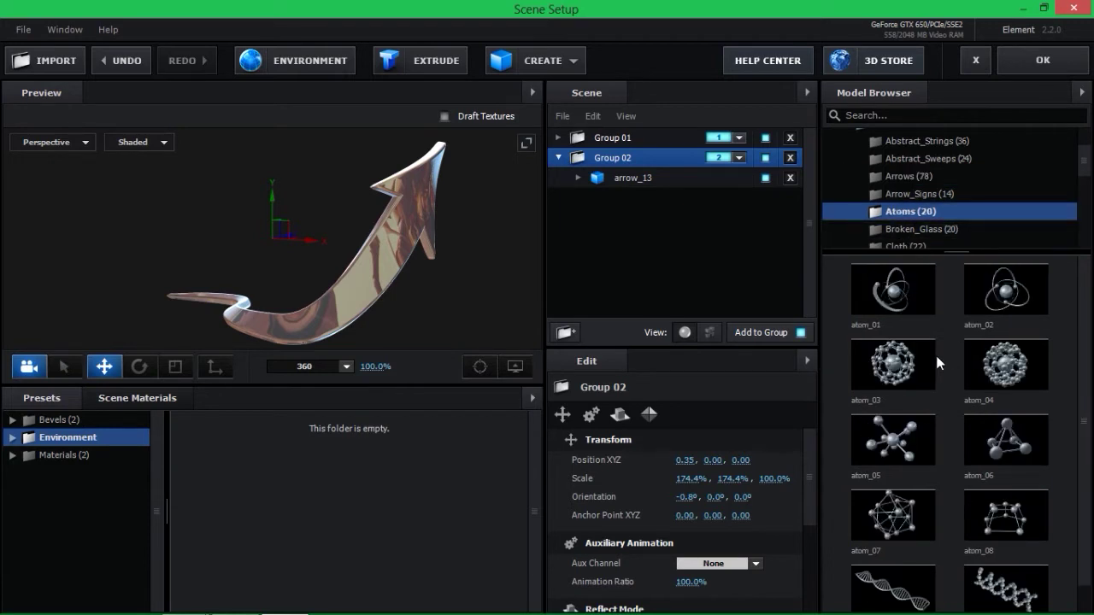
click(905, 301)
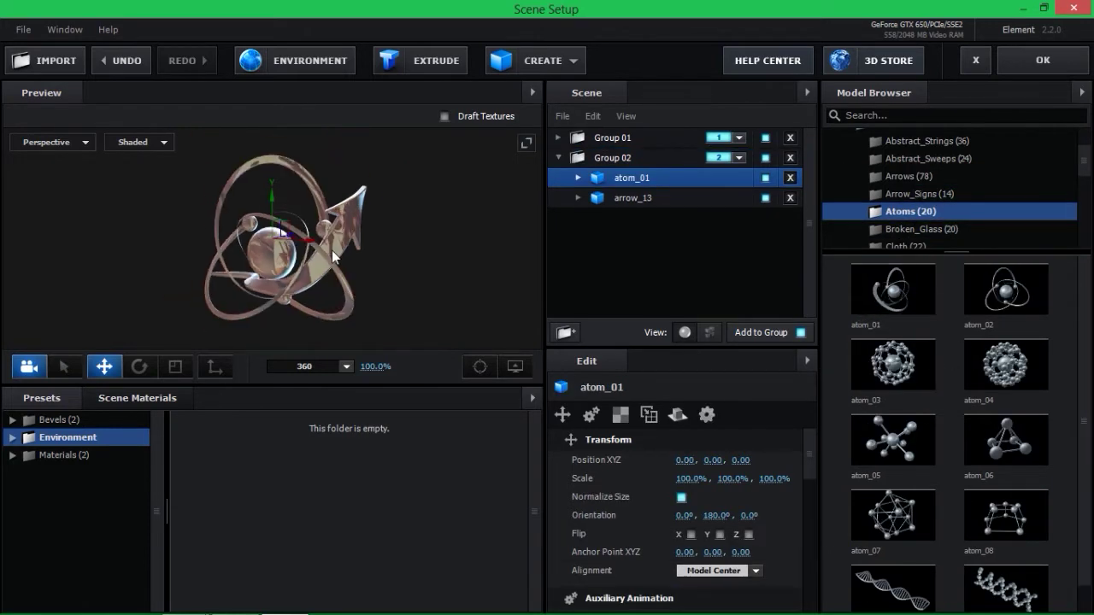
Move atom_01 up and left to position -0.42, 0.62, 0.00, undoing an accidental resize.
click(63, 366)
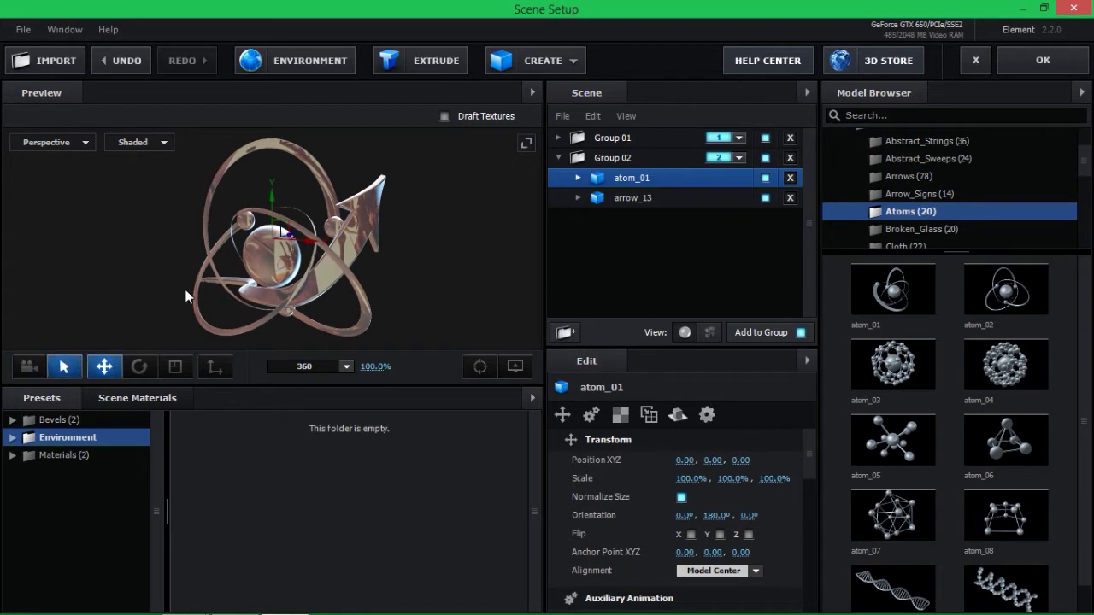
mouse_move(281, 239)
mouse_down()
mouse_move(253, 235)
mouse_move(277, 197)
mouse_up()
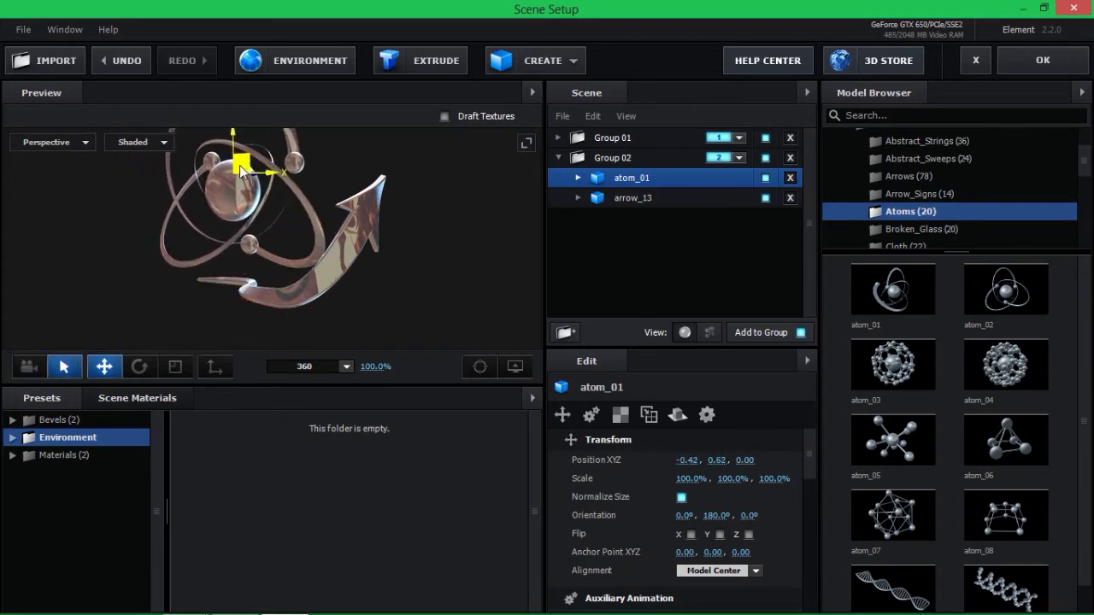
click(173, 371)
drag(231, 171, 302, 230)
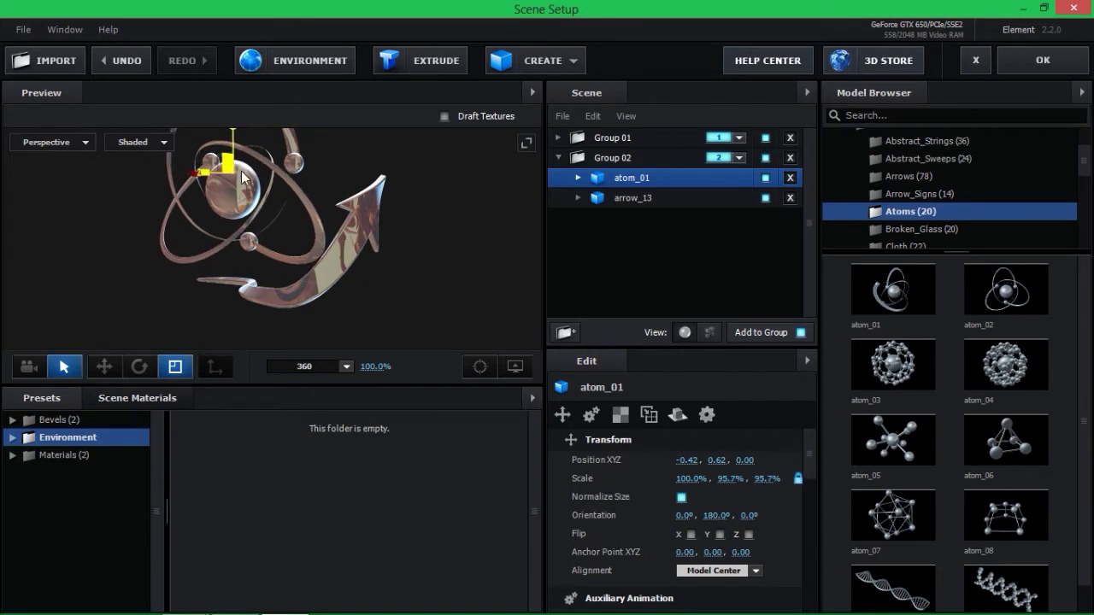
key(ctrl+z)
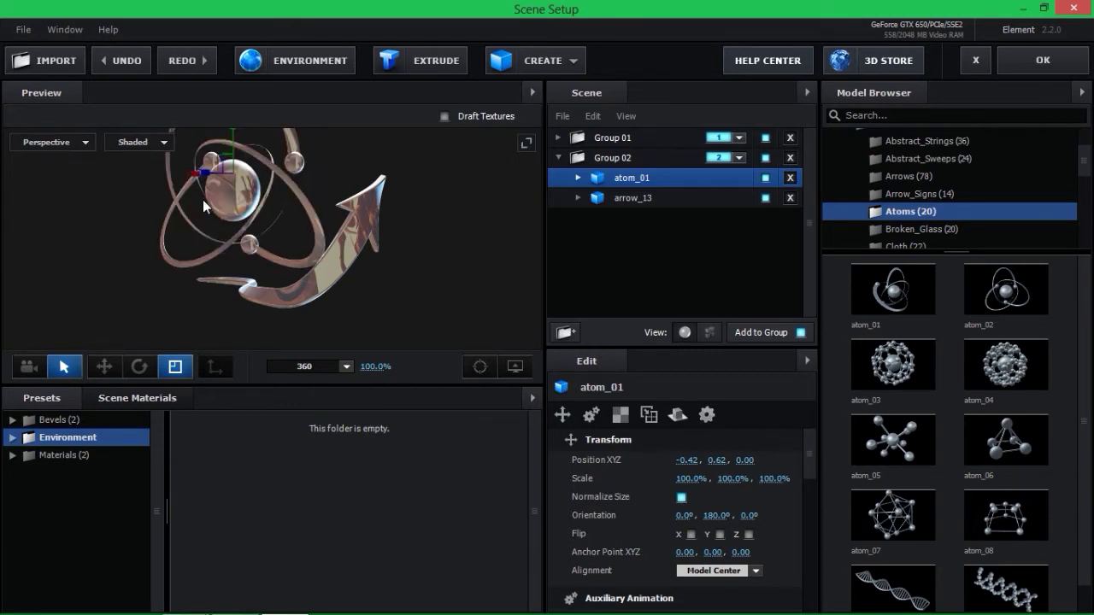
click(203, 199)
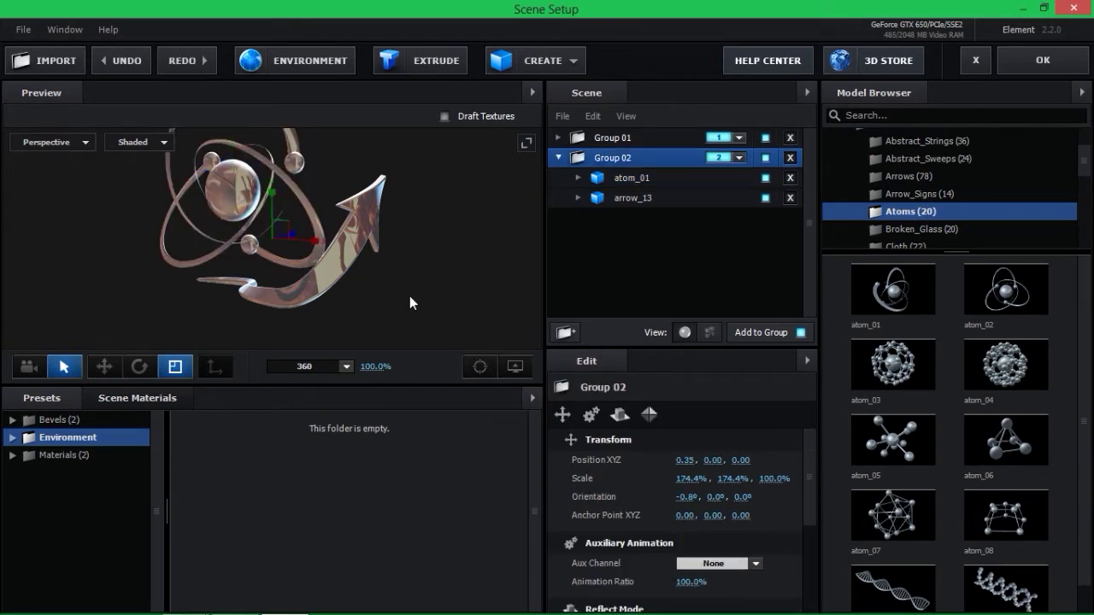
click(29, 367)
drag(49, 250, 202, 257)
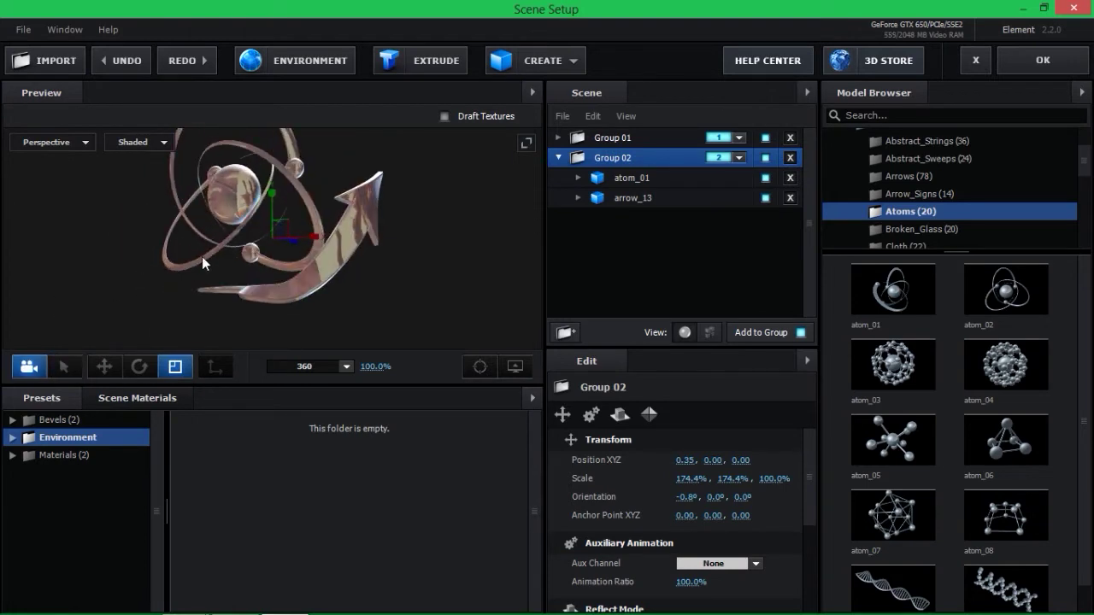
Enlarge Group 02 to 189.4% in X and Y, then select atom_01 to edit its transform.
click(104, 367)
drag(163, 288, 124, 303)
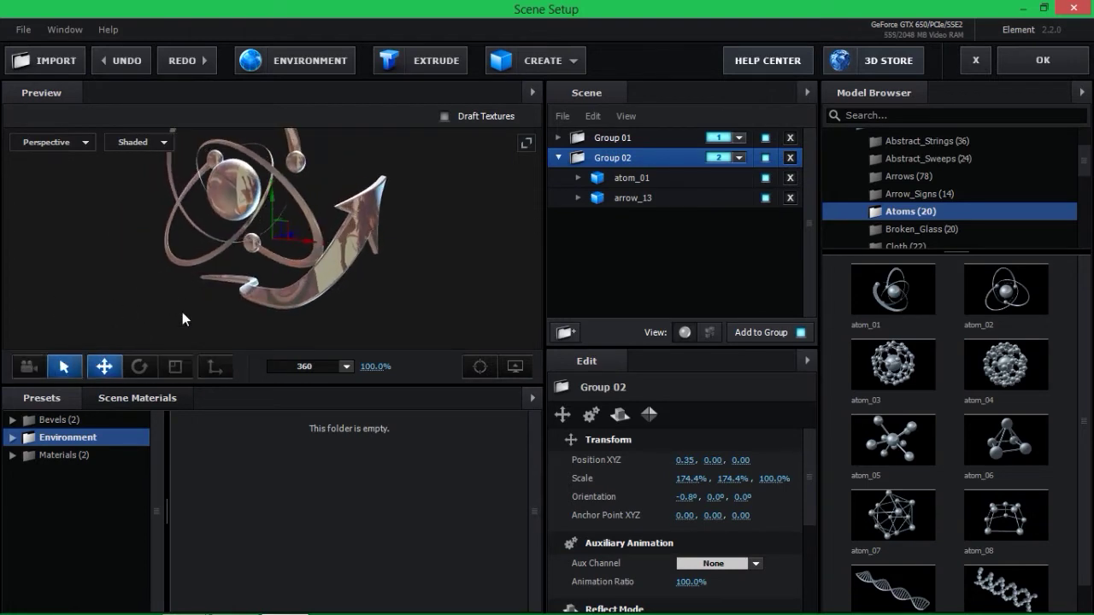
drag(400, 310, 216, 242)
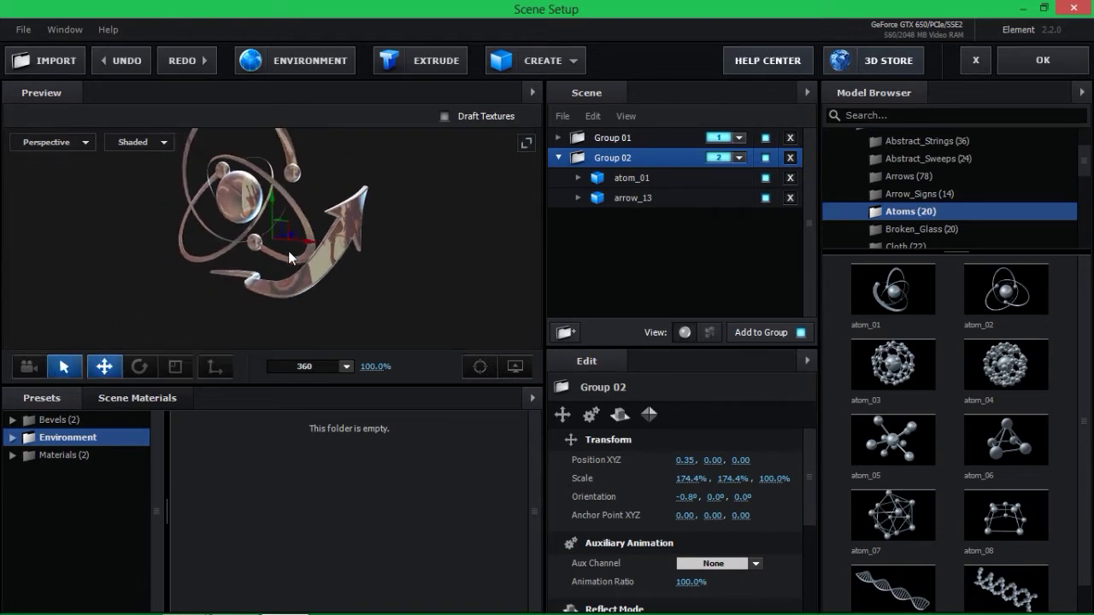
click(477, 365)
click(176, 367)
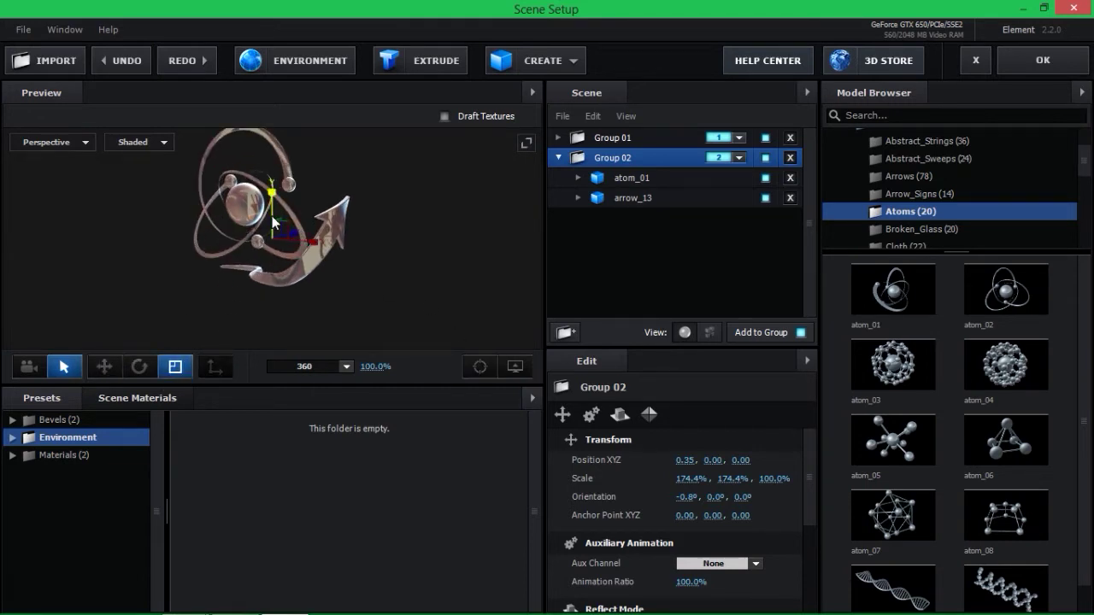
mouse_move(289, 240)
mouse_down()
mouse_move(256, 233)
mouse_move(278, 235)
mouse_up()
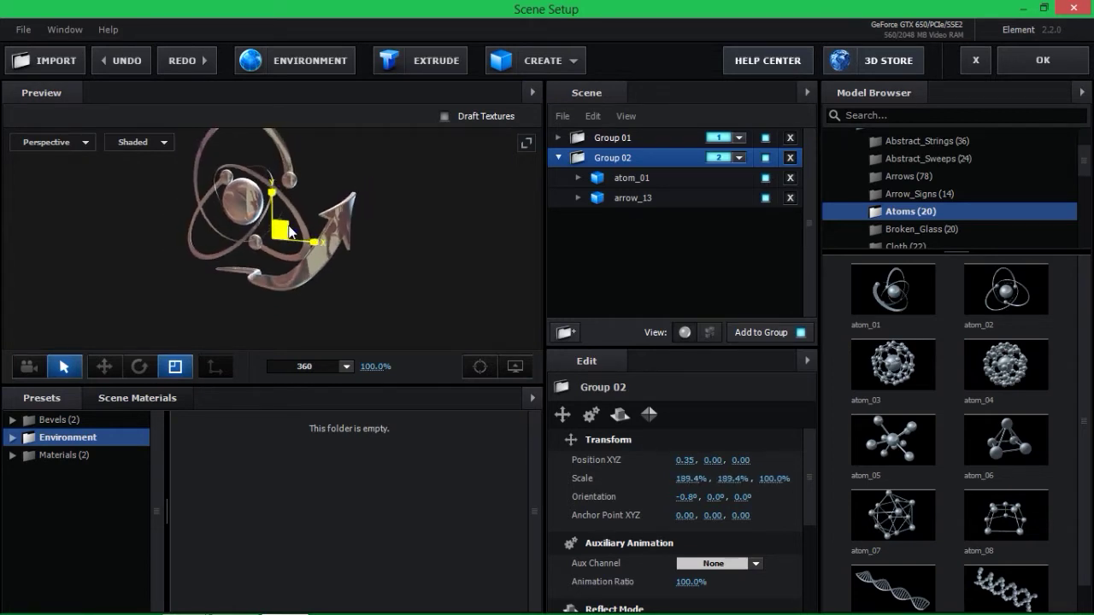
click(104, 367)
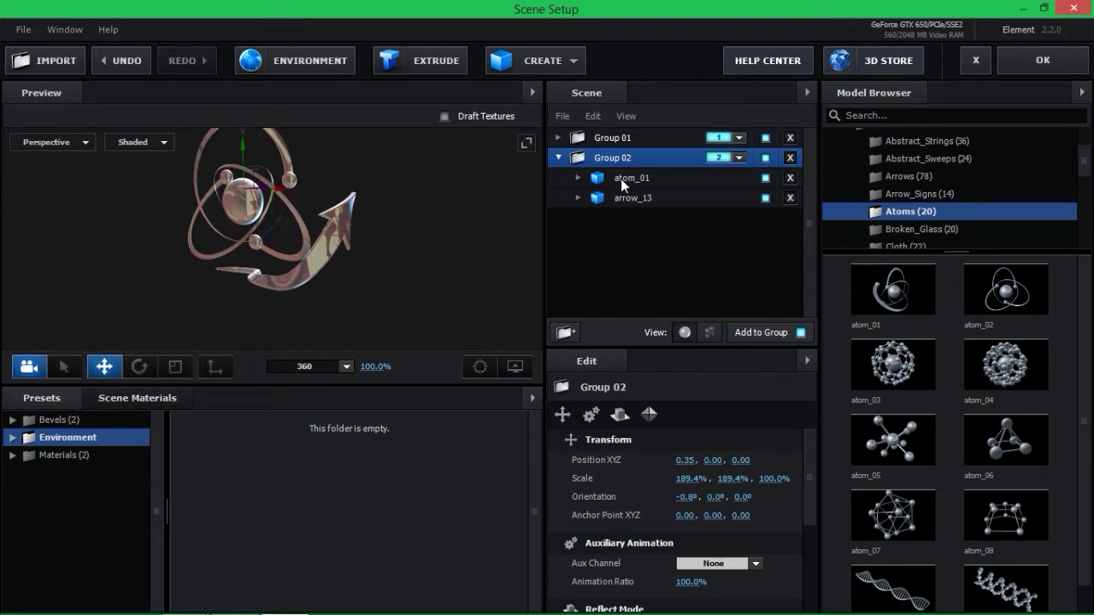
click(643, 183)
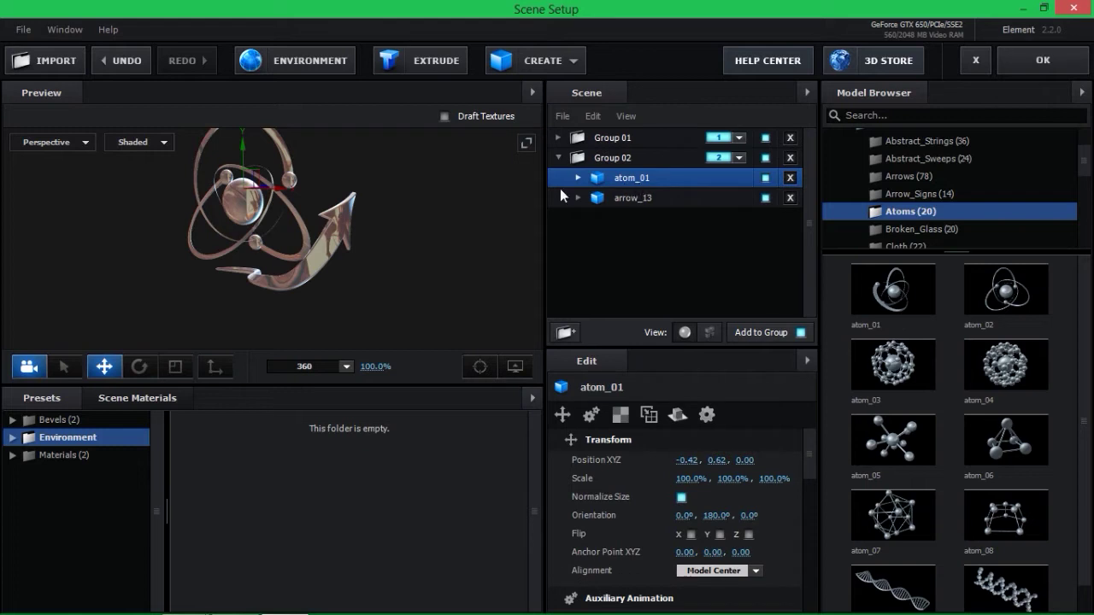
Shrink atom_01 to scale 48.3%, 42.3%, 42.3% and move it to -0.17, 0.30 beside the arrow.
click(63, 366)
click(176, 367)
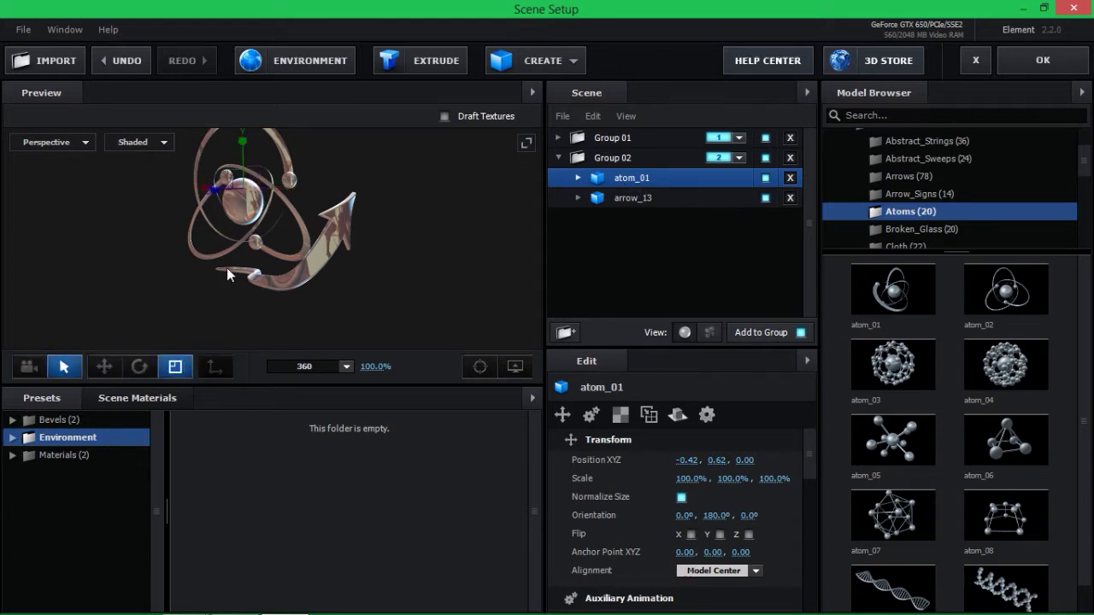
drag(244, 184, 267, 201)
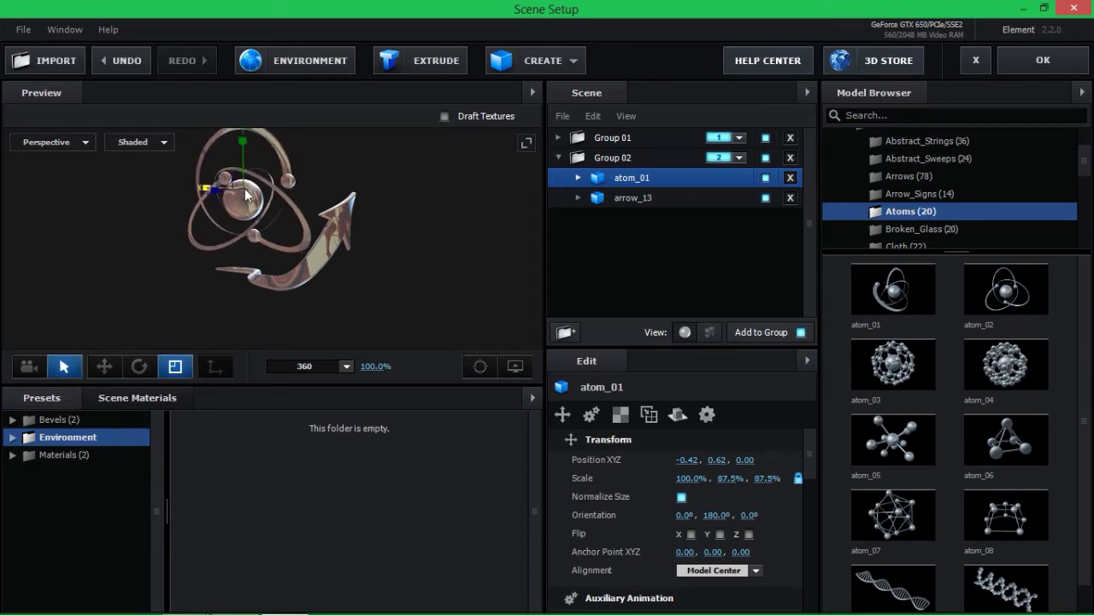
mouse_move(245, 191)
mouse_down()
mouse_move(163, 167)
mouse_move(178, 174)
mouse_up()
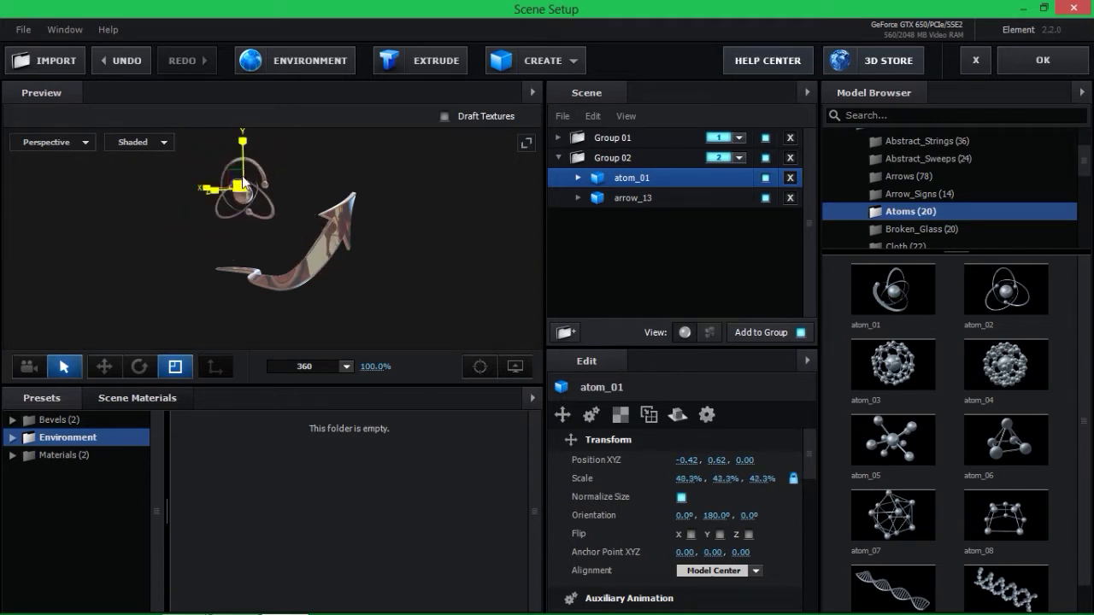
click(104, 367)
drag(248, 186, 269, 207)
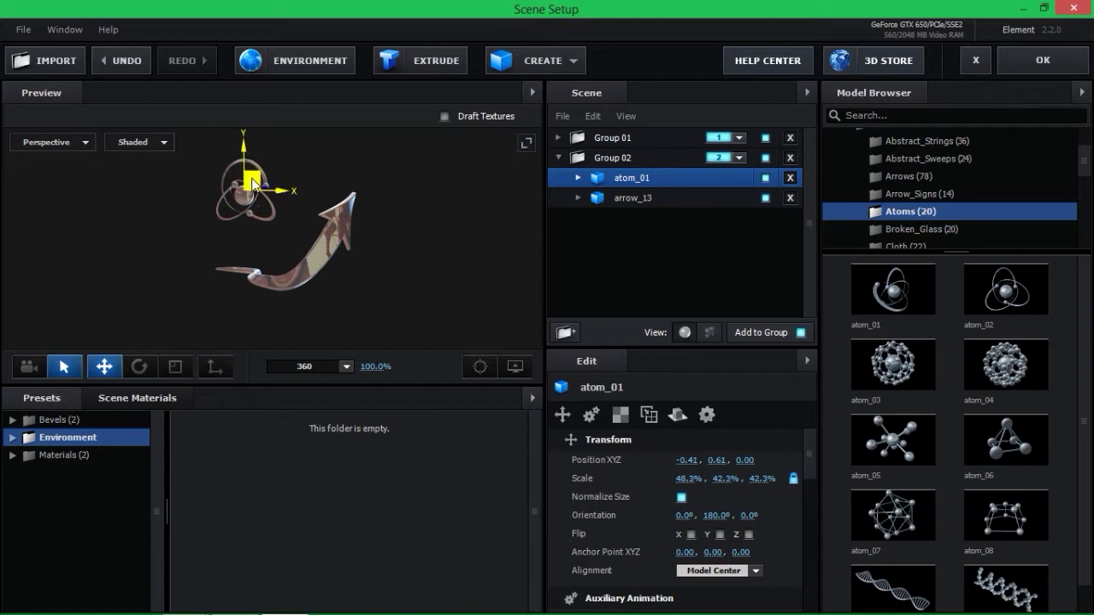
click(29, 367)
mouse_move(197, 276)
mouse_down()
mouse_move(14, 287)
mouse_move(314, 259)
mouse_move(213, 308)
mouse_move(155, 286)
mouse_move(251, 288)
mouse_move(271, 254)
mouse_move(311, 249)
mouse_up()
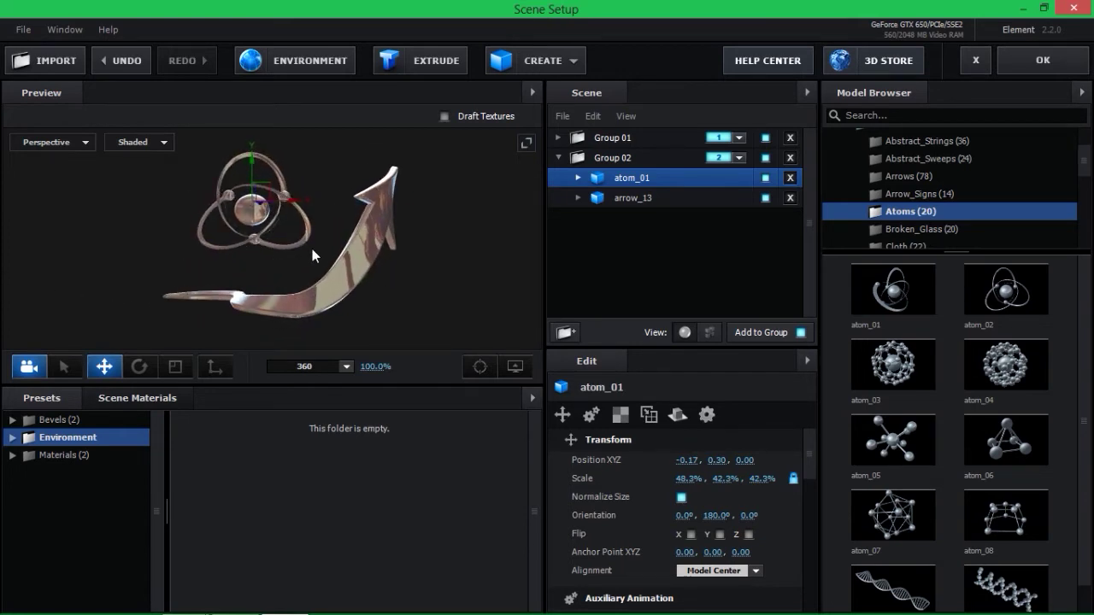
Try the Aqua, Sun, Spot, Warm, Basic and Dark environment lighting presets on the models.
click(347, 366)
click(346, 245)
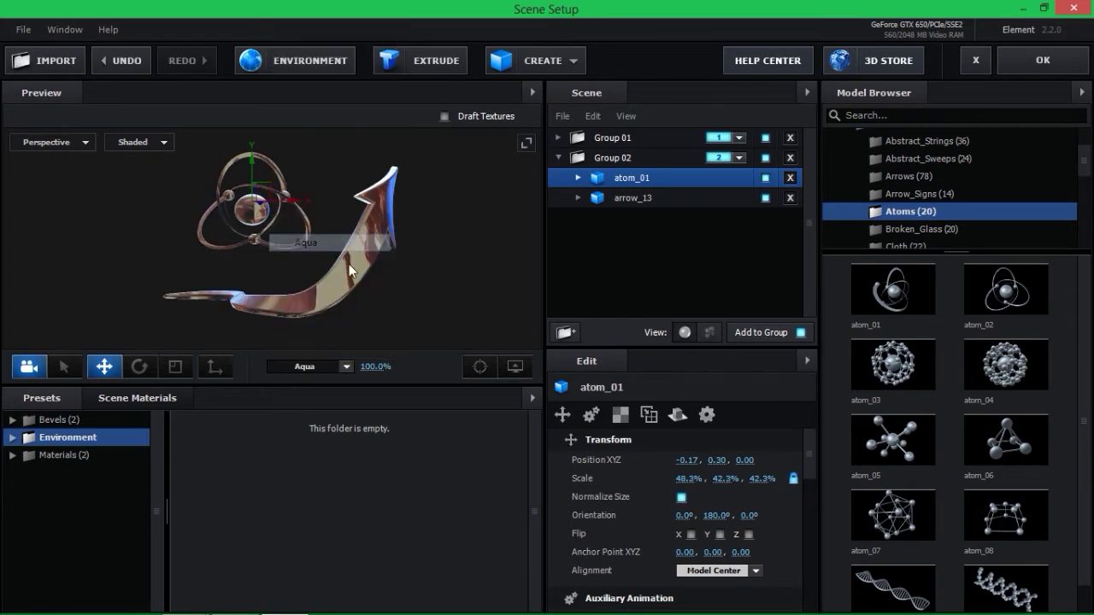
mouse_move(440, 282)
mouse_down()
mouse_move(336, 290)
mouse_move(397, 299)
mouse_move(413, 287)
mouse_move(357, 297)
mouse_move(398, 316)
mouse_up()
click(346, 366)
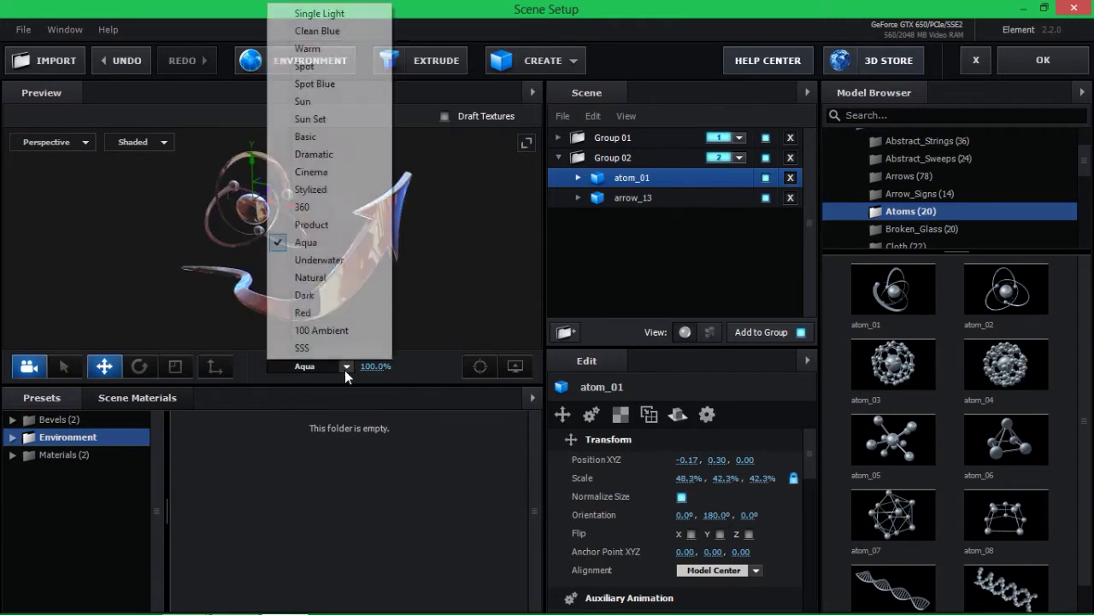
click(323, 101)
drag(390, 279, 357, 283)
click(346, 366)
click(336, 99)
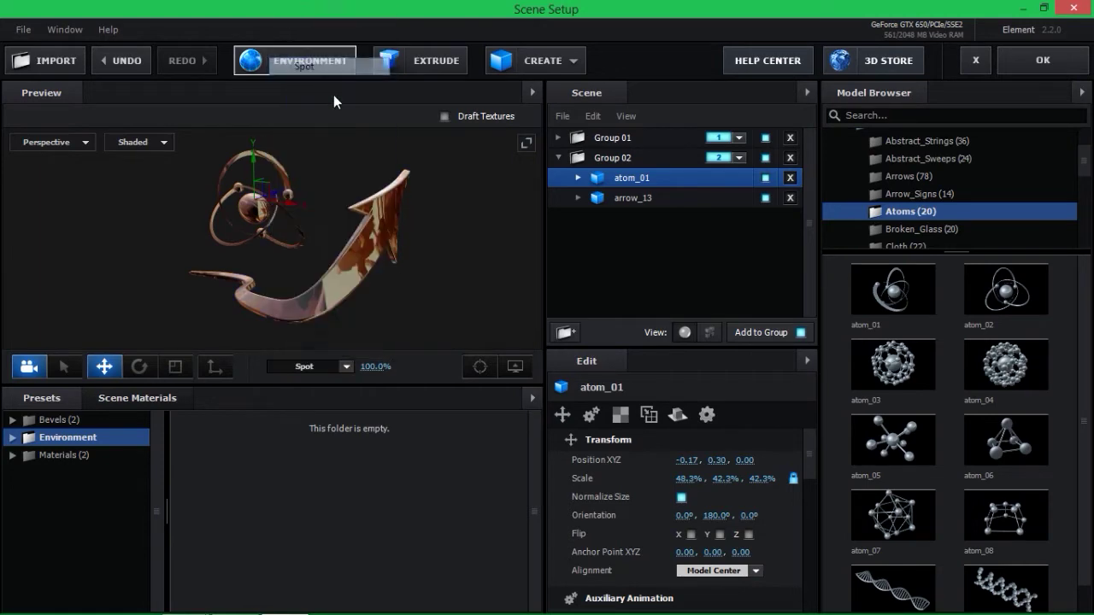
click(345, 366)
click(357, 49)
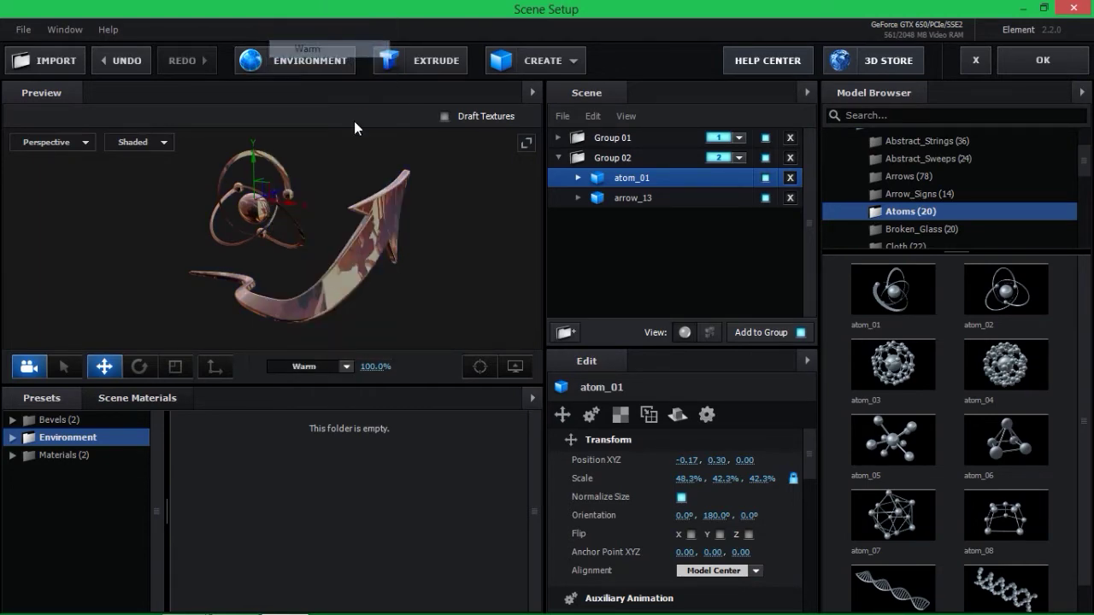
click(344, 366)
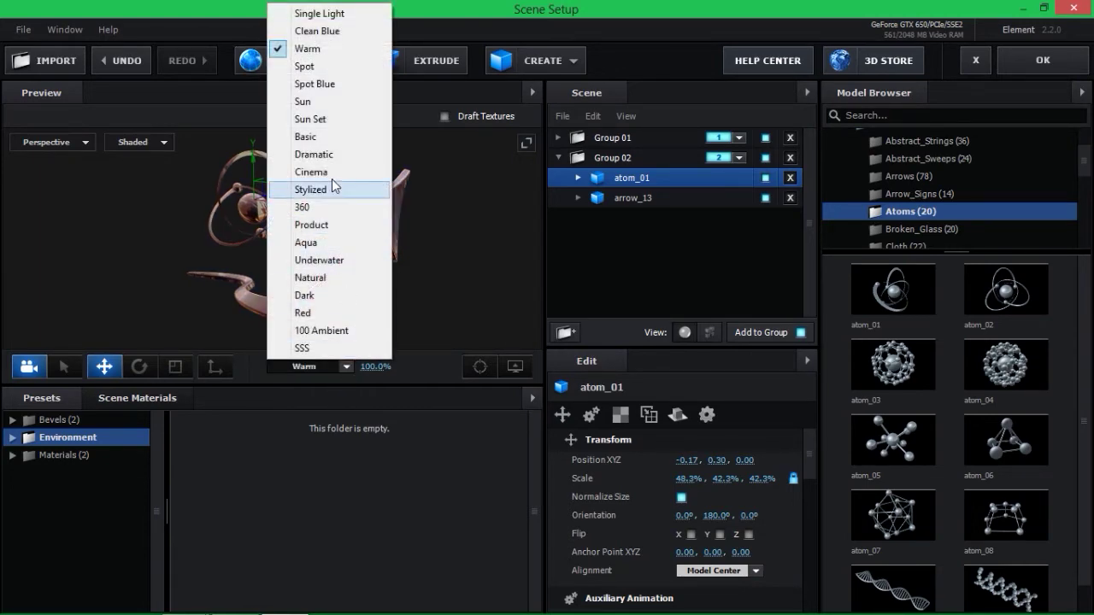
click(318, 136)
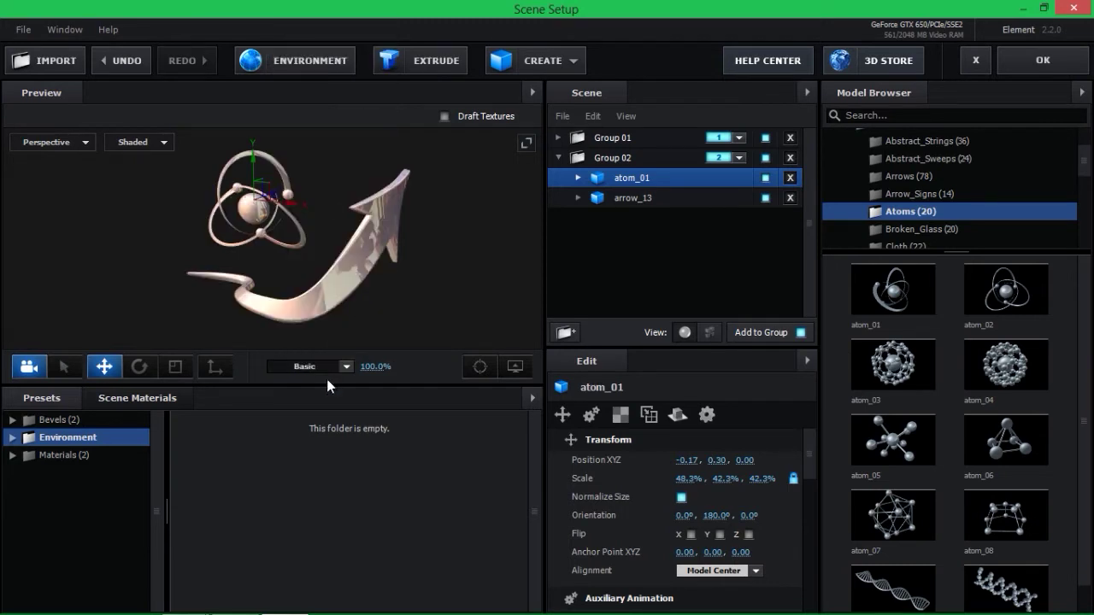
click(348, 364)
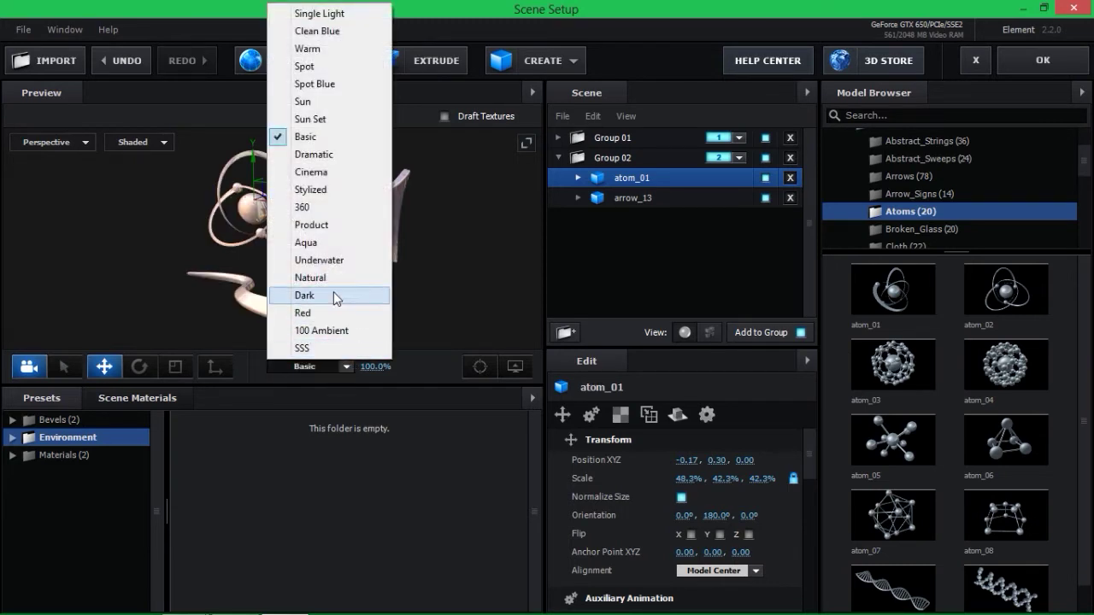
click(334, 294)
drag(300, 252, 498, 279)
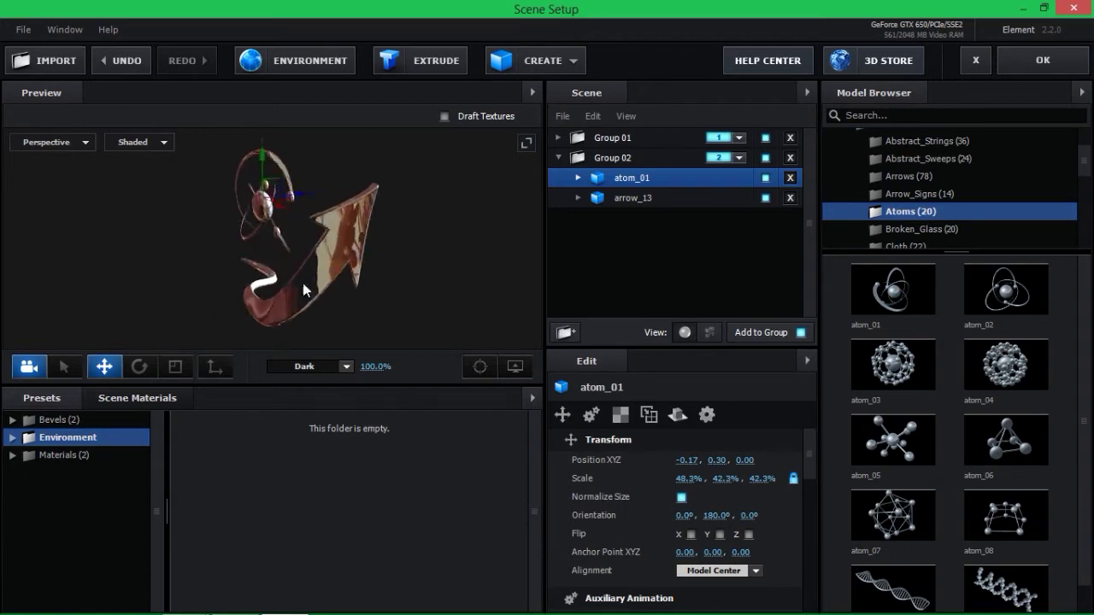
Collapse Group 02, expand Group 01 to show broken_glass_02, and apply the 360 lighting preset.
click(558, 158)
click(564, 137)
click(558, 138)
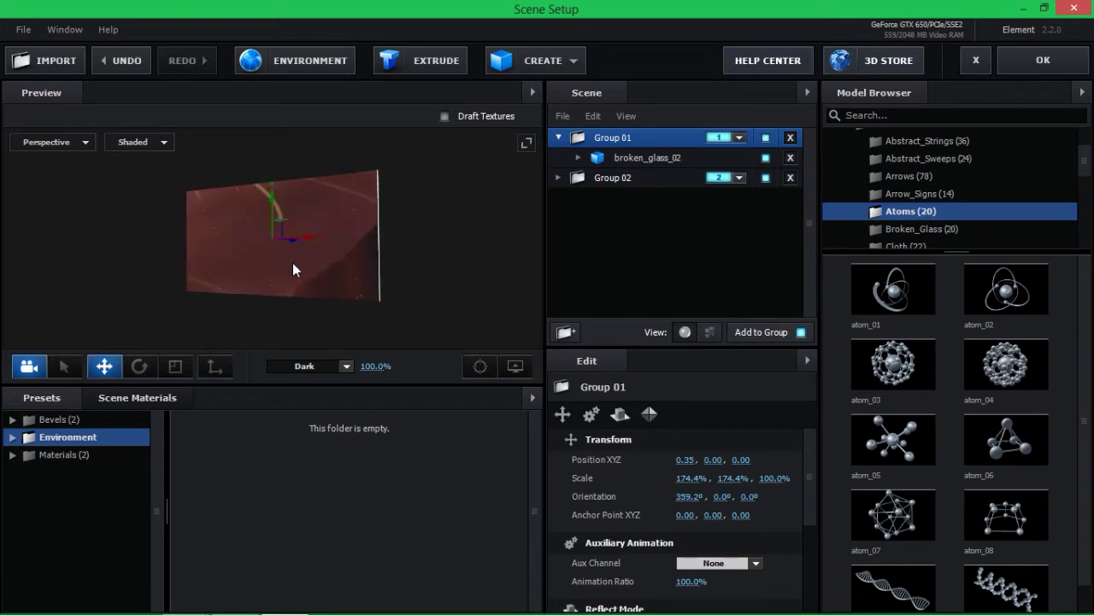
click(326, 366)
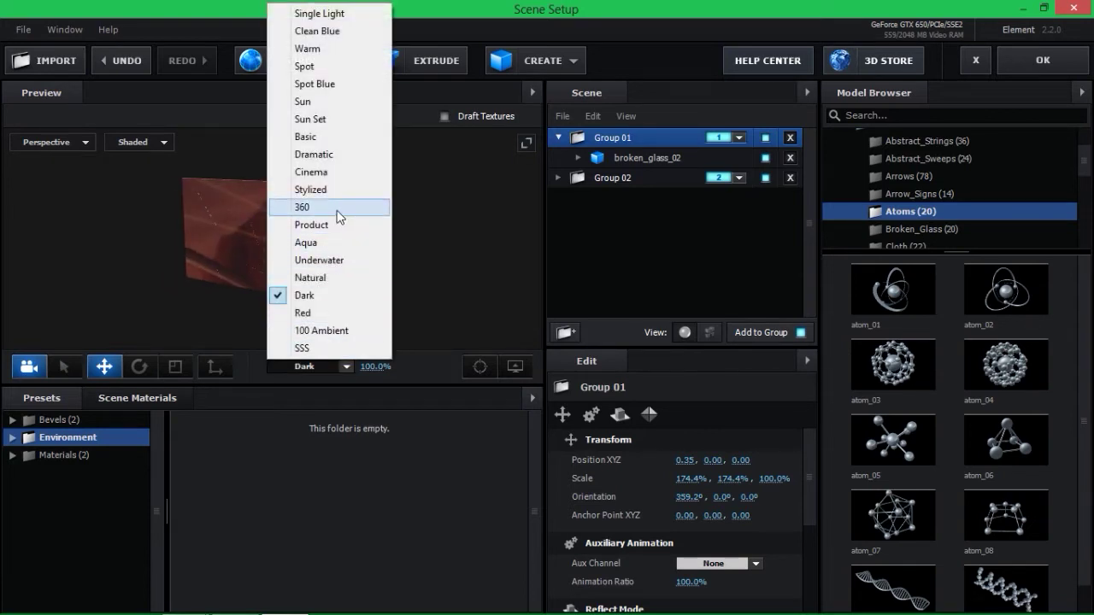
click(333, 207)
drag(424, 276, 298, 290)
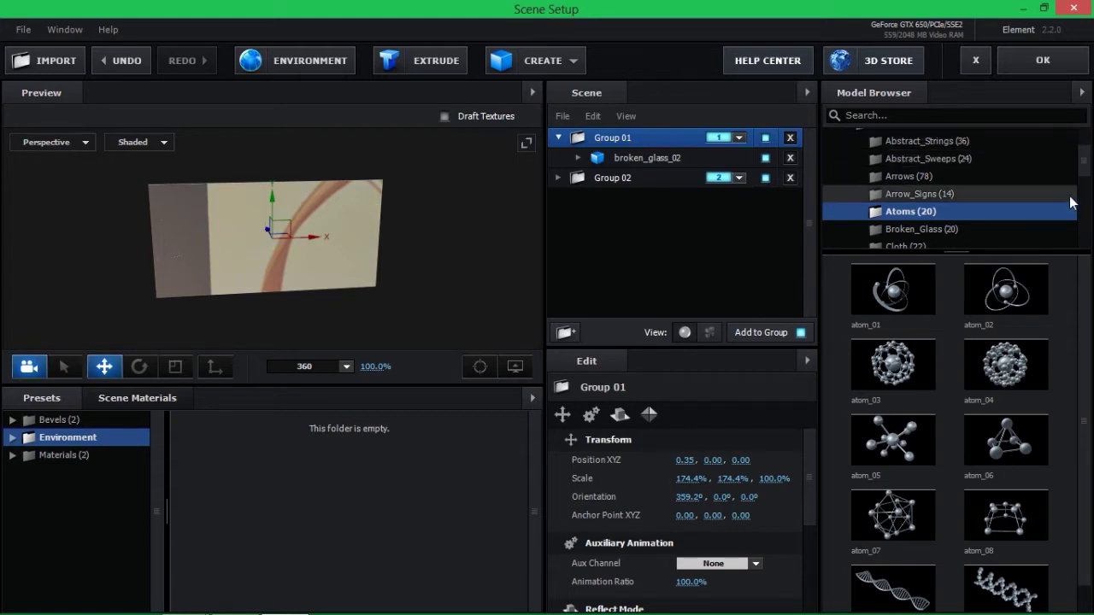
Browse the Money_Casino and Fresh_Food model collections.
scroll(1088, 166, up, 3)
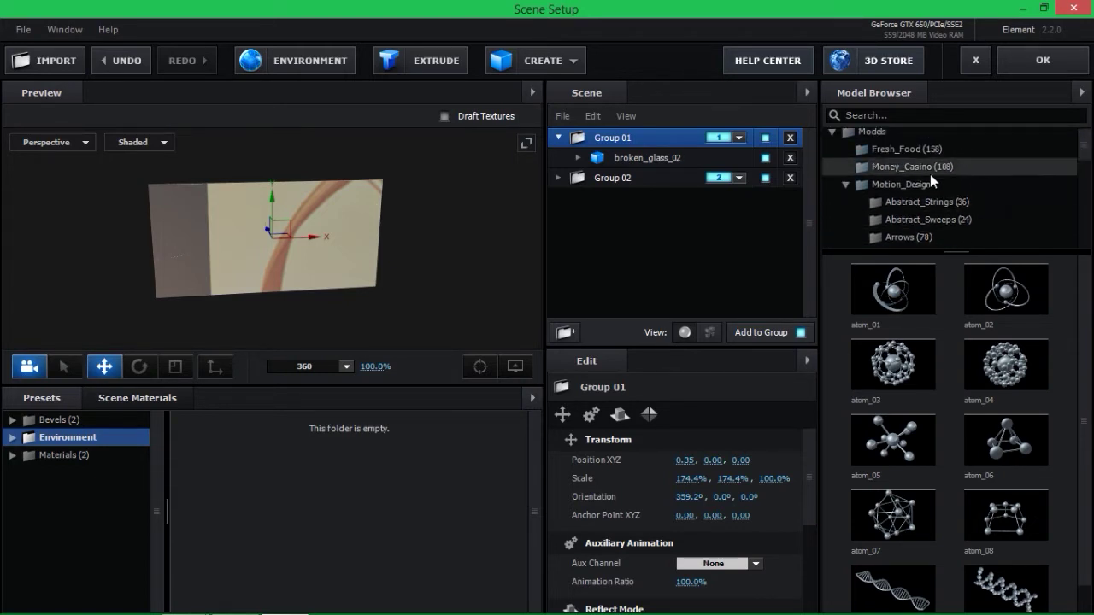
click(864, 166)
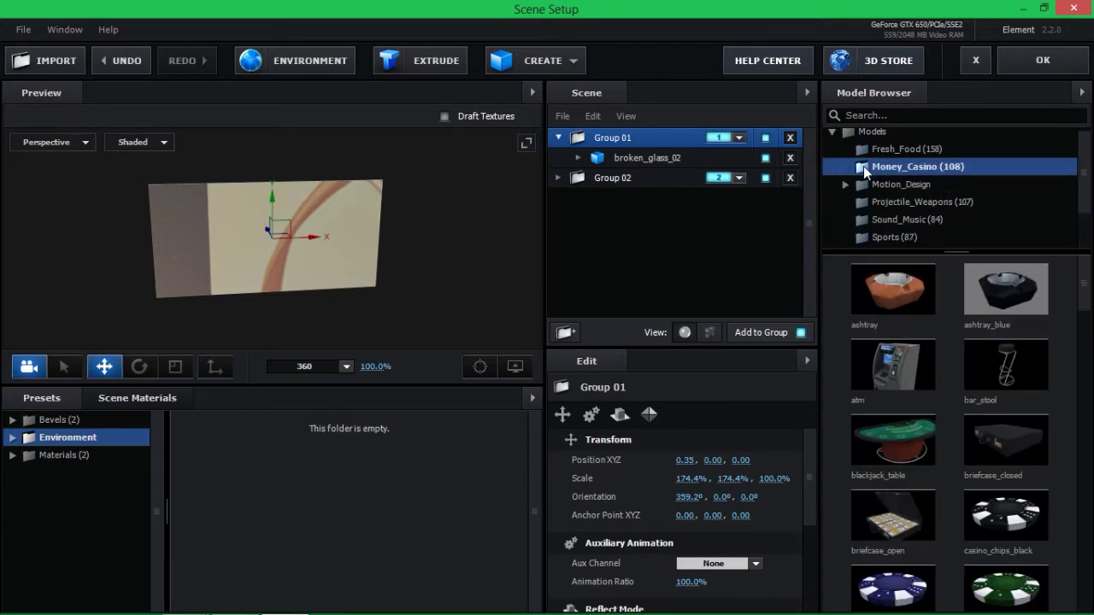
scroll(924, 359, down, 5)
scroll(923, 353, up, 3)
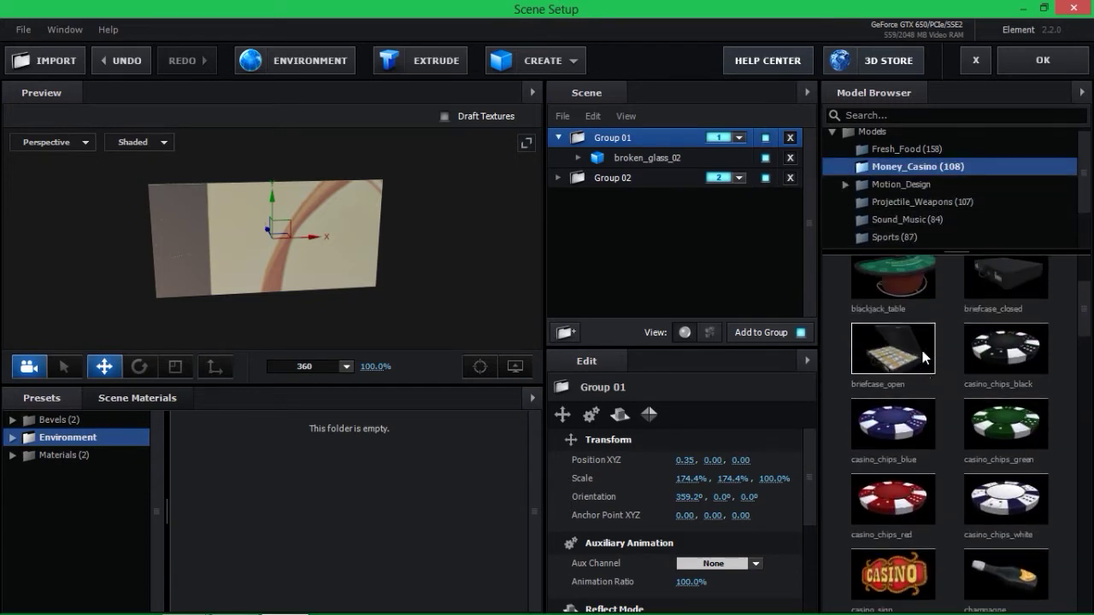
scroll(850, 175, up, 1)
click(852, 154)
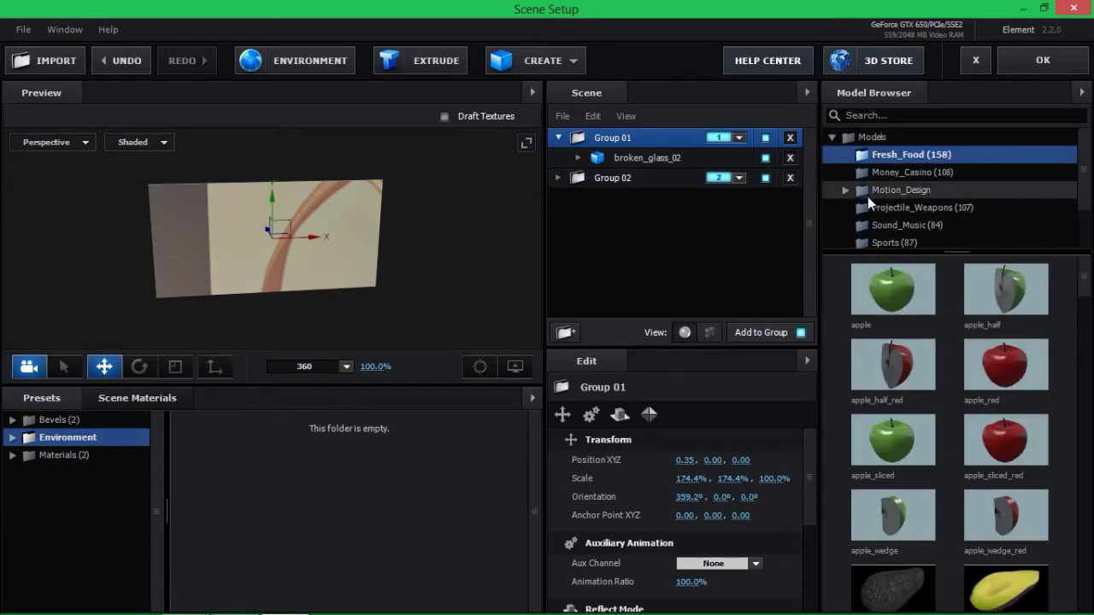
scroll(861, 198, down, 2)
Scroll Sound_Music down to retro_player and add it to Group 01.
click(864, 166)
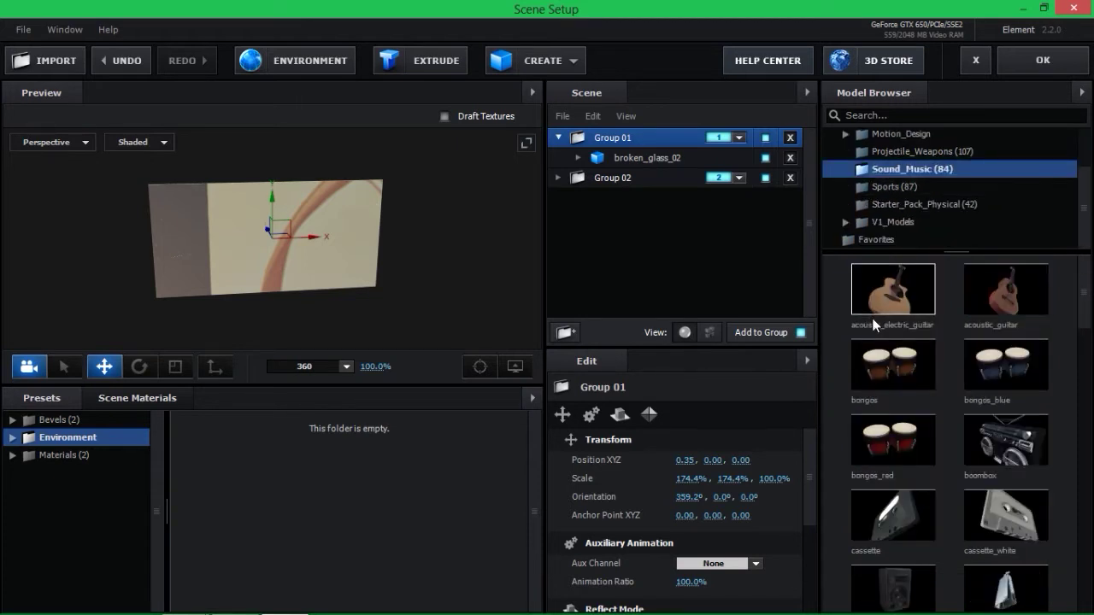
scroll(876, 326, down, 3)
scroll(874, 323, down, 2)
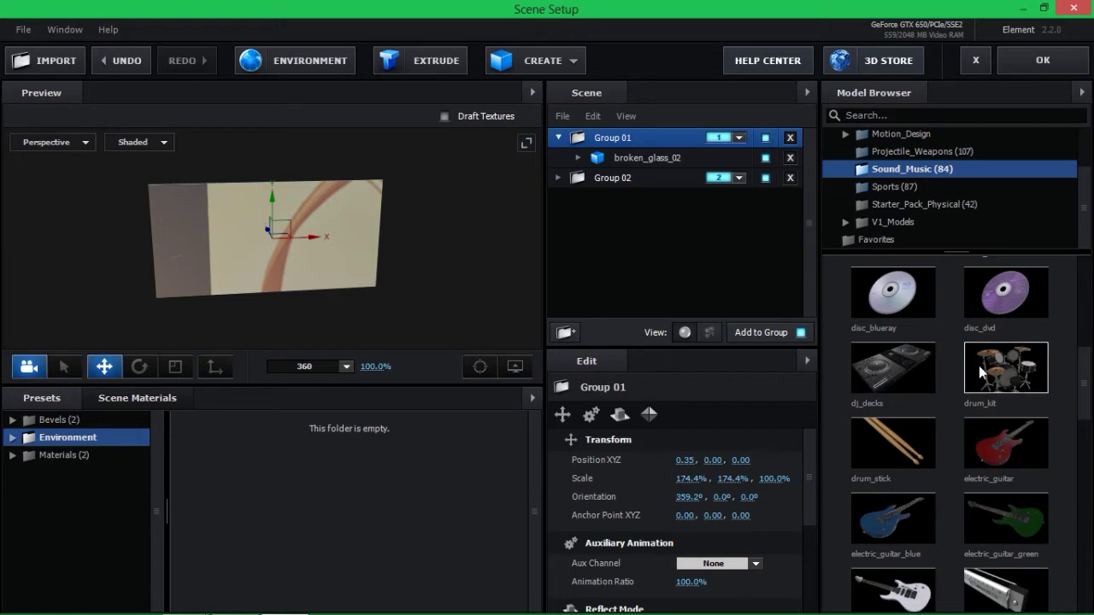
scroll(952, 447, down, 2)
scroll(950, 442, down, 3)
scroll(948, 440, down, 2)
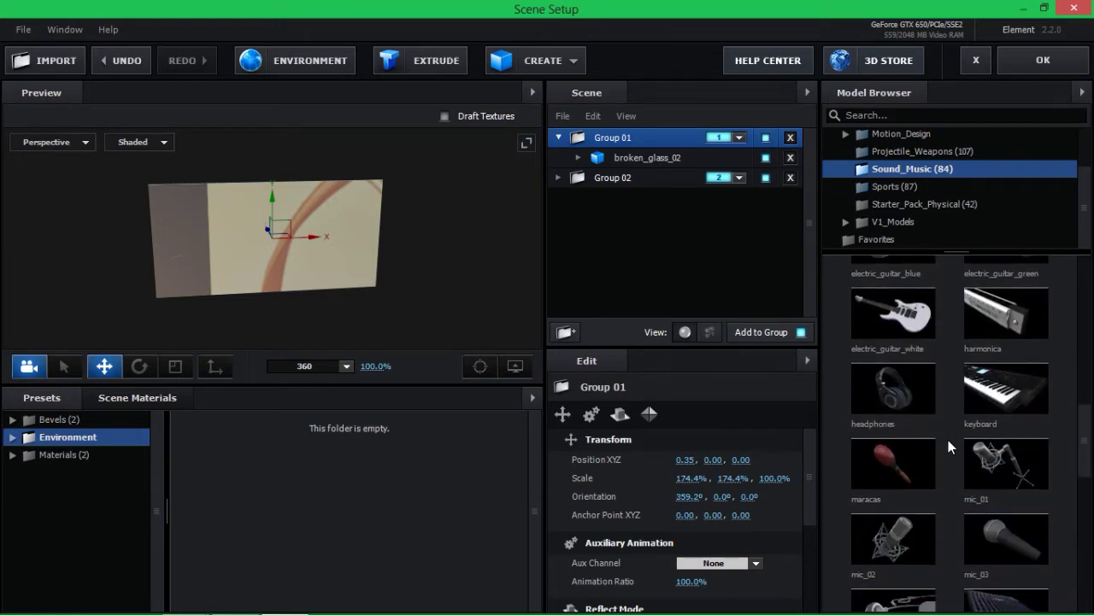
scroll(1009, 450, down, 2)
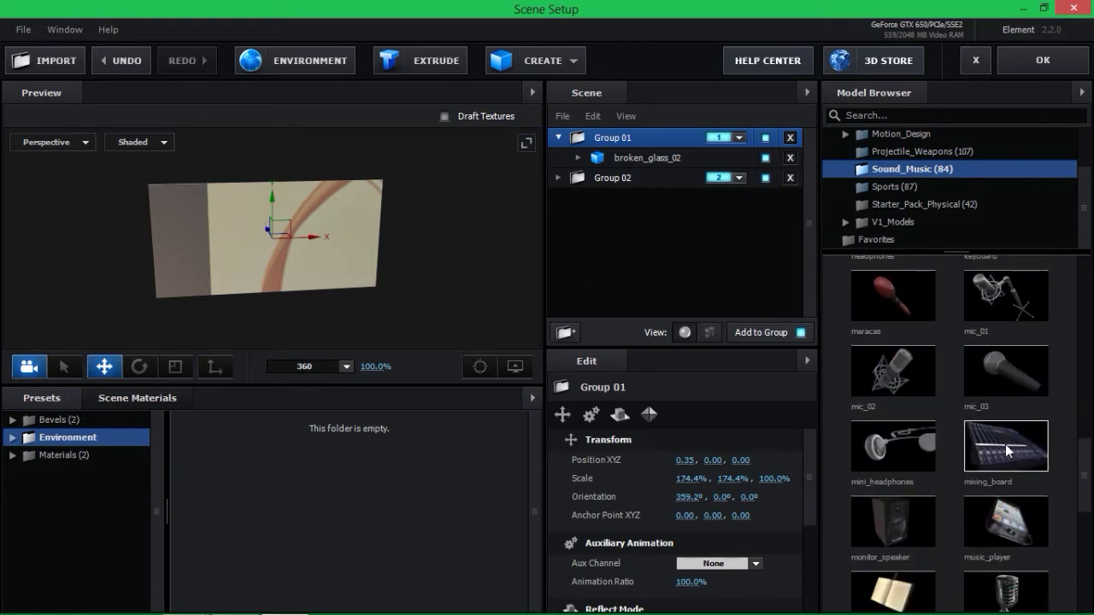
scroll(999, 446, down, 1)
scroll(997, 445, down, 4)
scroll(997, 446, down, 4)
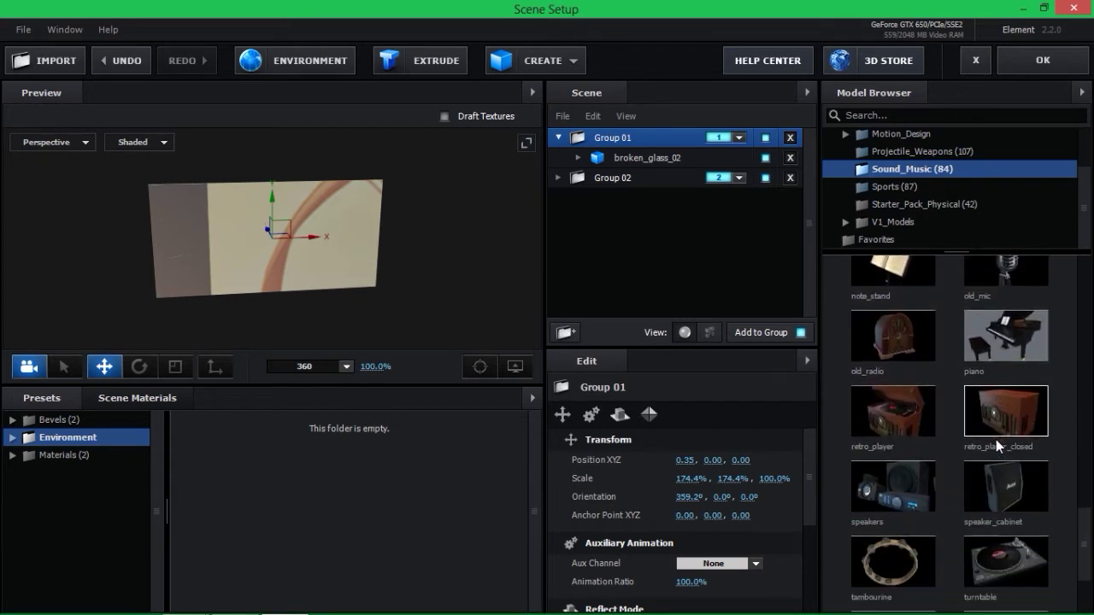
click(911, 413)
click(908, 416)
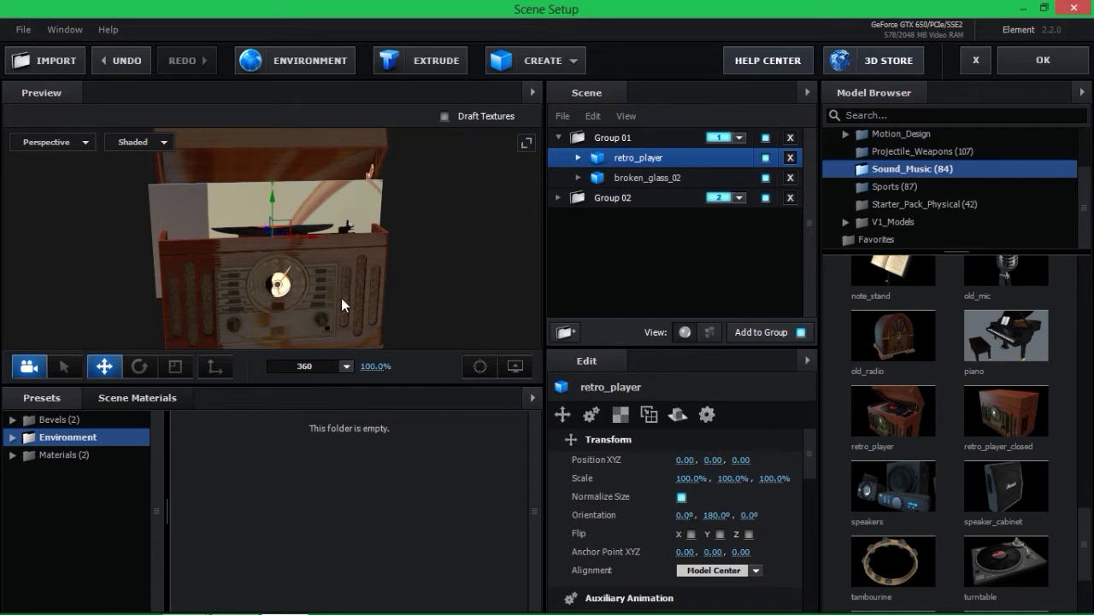
Move the retro_player model slightly down in the preview and select Group 01.
click(63, 366)
mouse_move(283, 231)
mouse_down()
mouse_move(374, 231)
mouse_move(291, 346)
mouse_move(290, 253)
mouse_move(280, 266)
mouse_up()
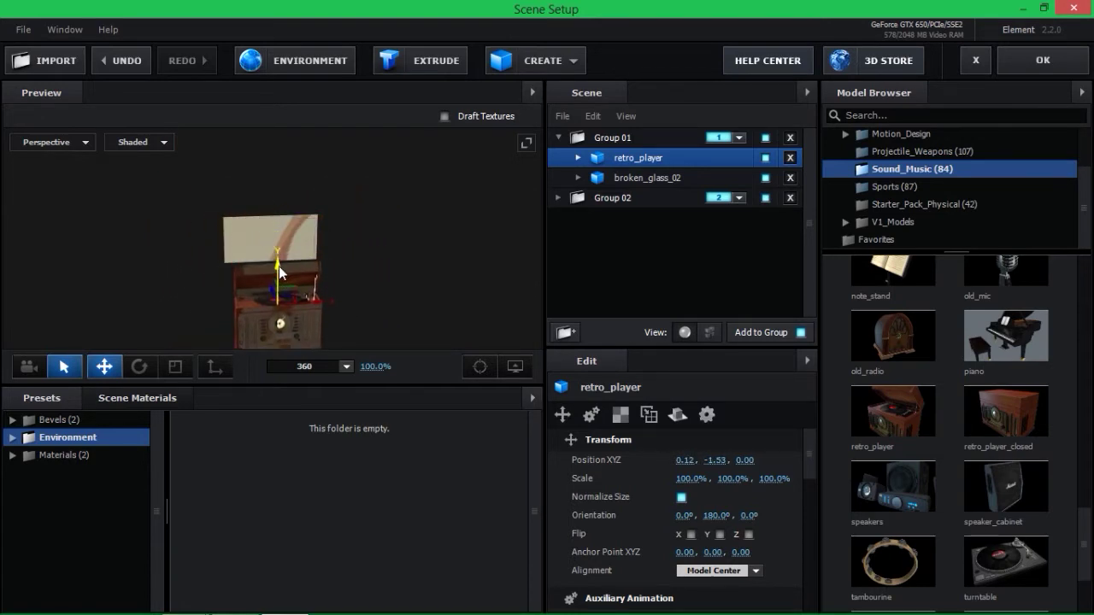
click(42, 372)
click(255, 277)
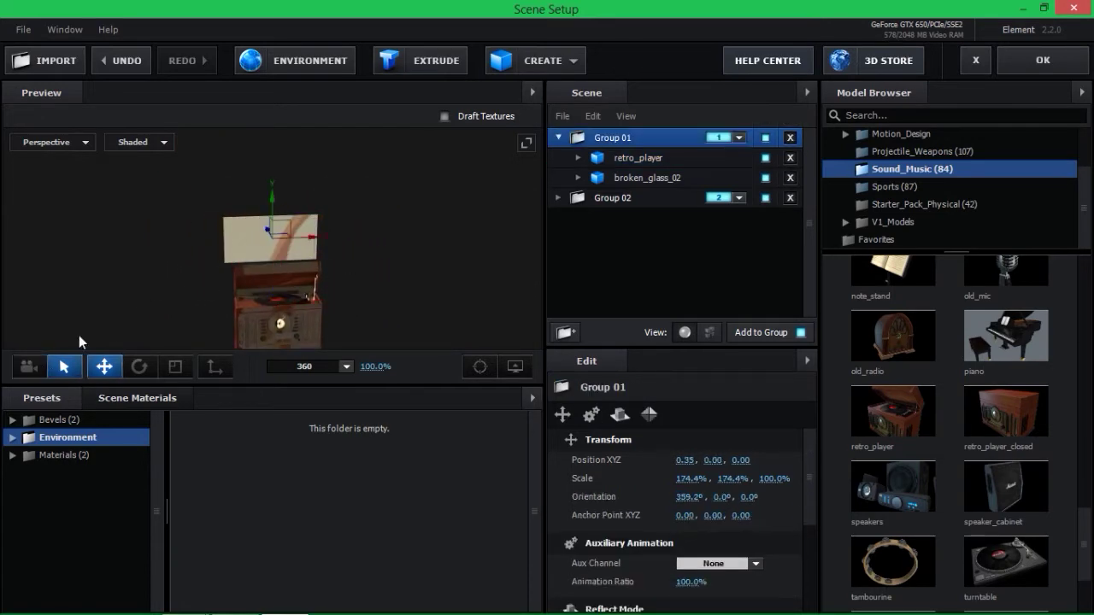
Orbit the preview camera around to a front view of the retro player.
drag(127, 271, 193, 286)
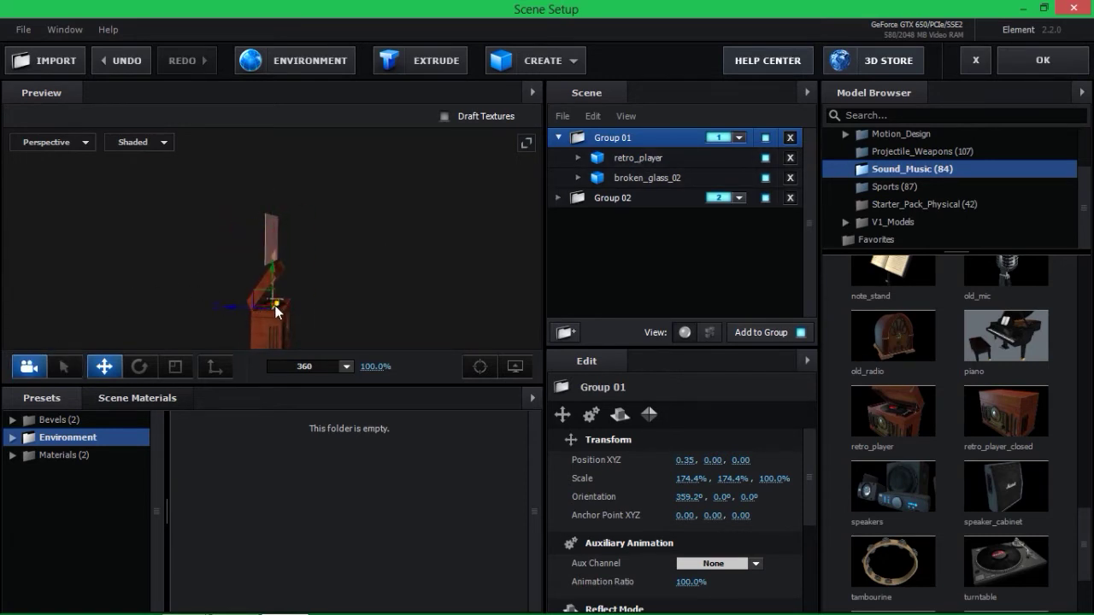
click(72, 366)
click(29, 367)
mouse_move(243, 308)
mouse_down()
mouse_move(316, 255)
mouse_move(314, 272)
mouse_up()
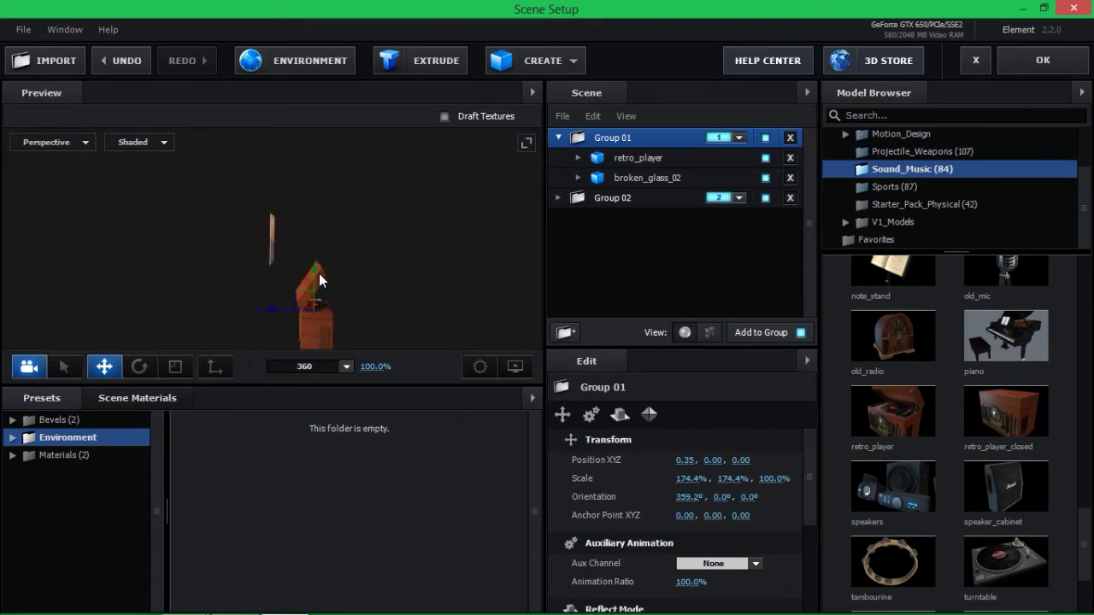
drag(314, 266, 251, 270)
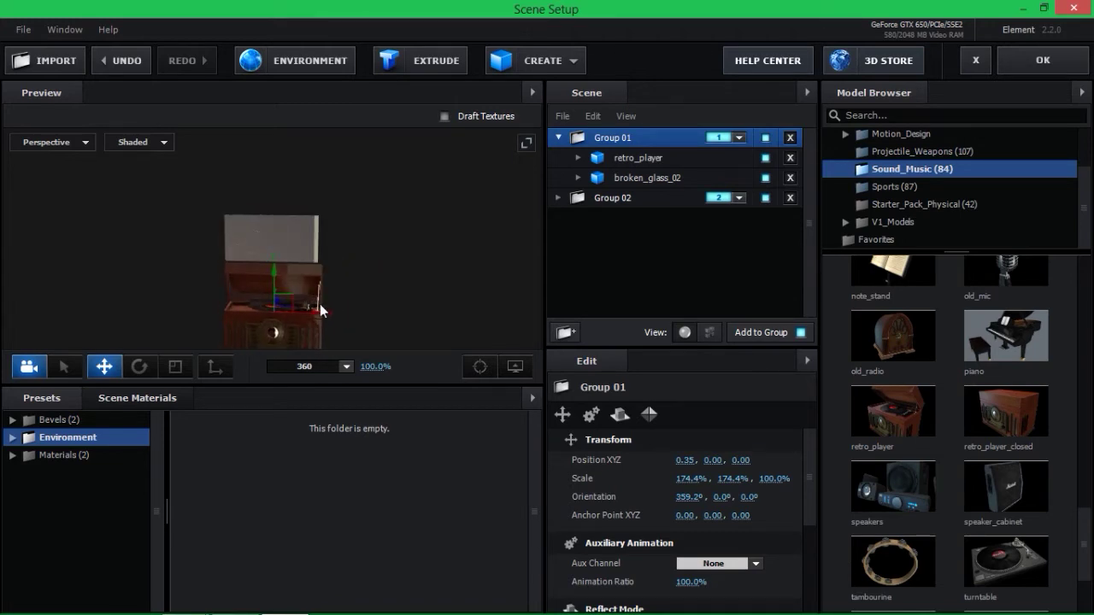
drag(310, 318, 368, 305)
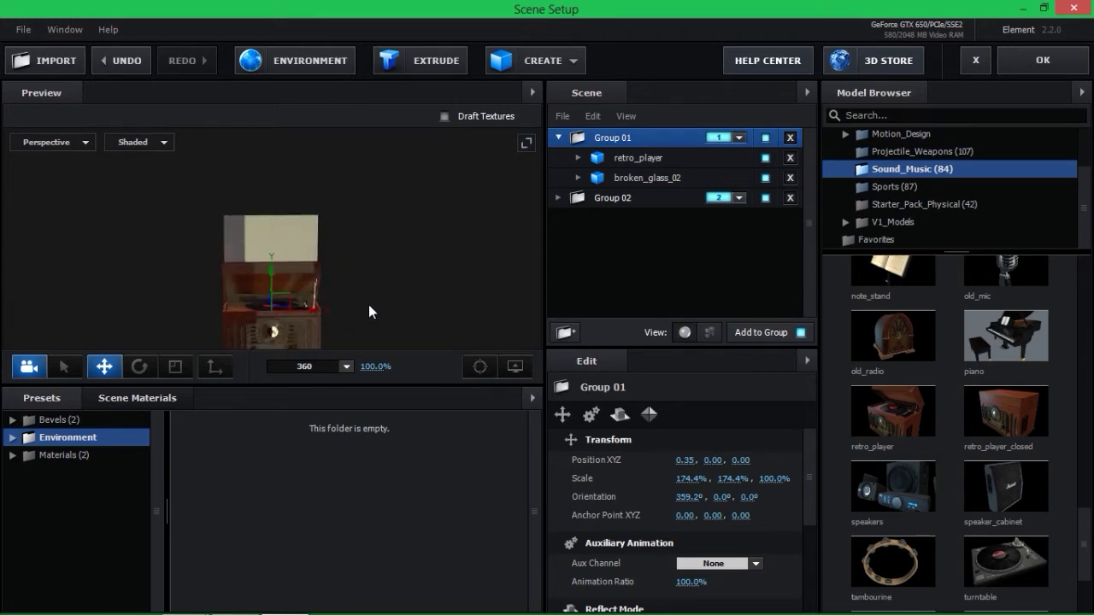
Frame the retro player closely in the preview and select broken_glass_02.
click(484, 368)
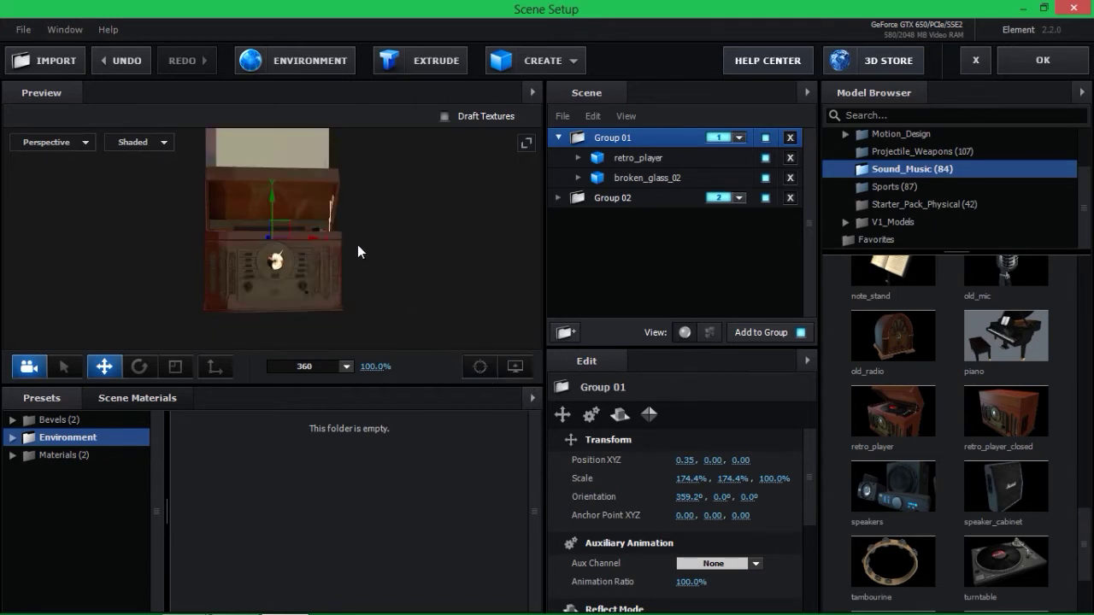
drag(272, 205, 273, 234)
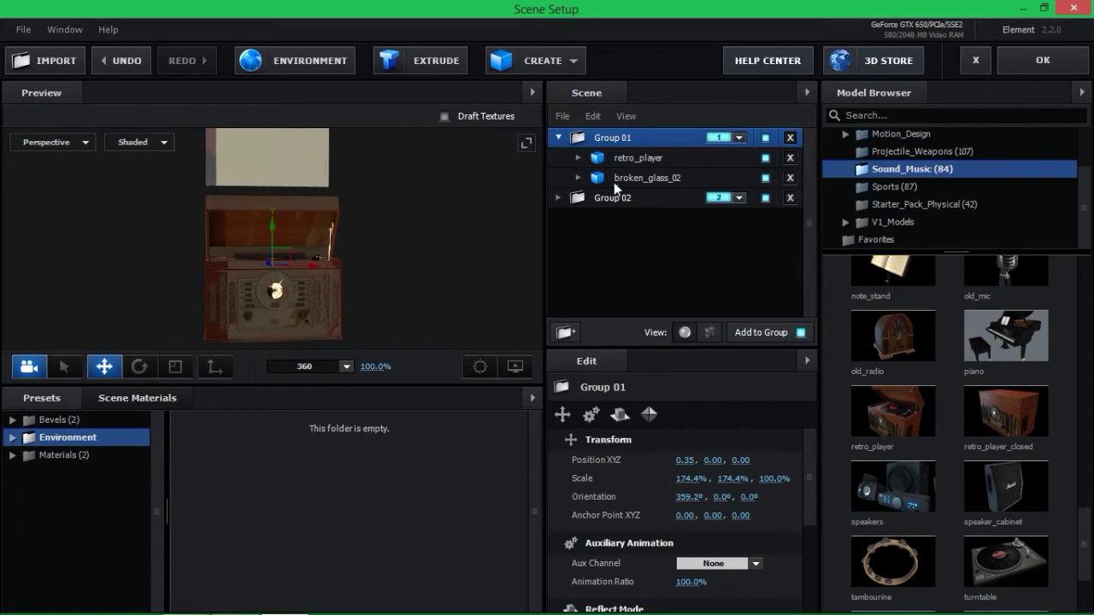
click(480, 369)
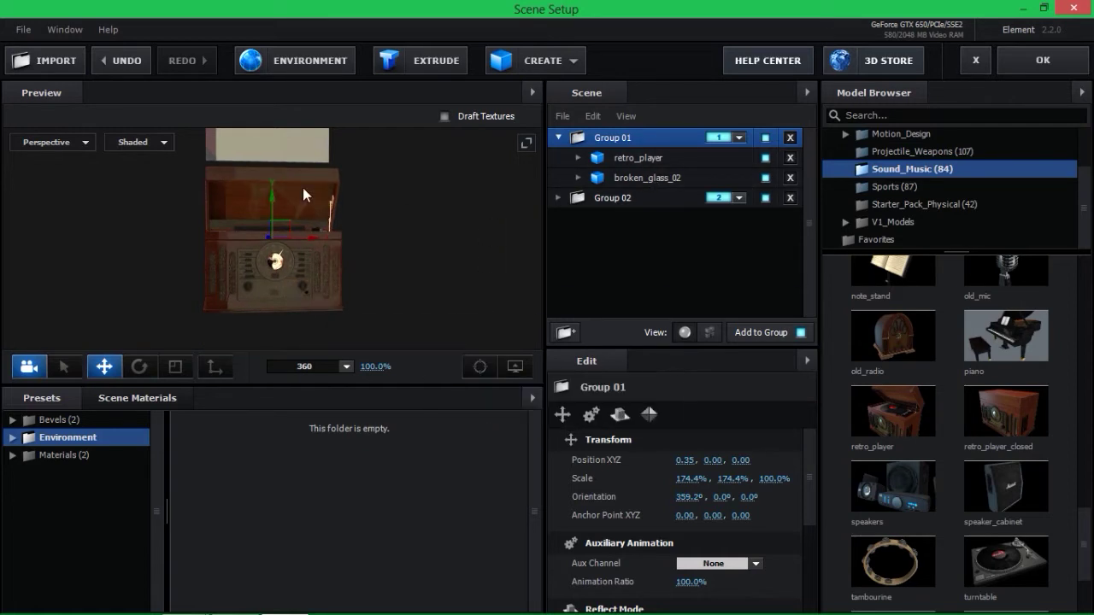
drag(274, 205, 273, 233)
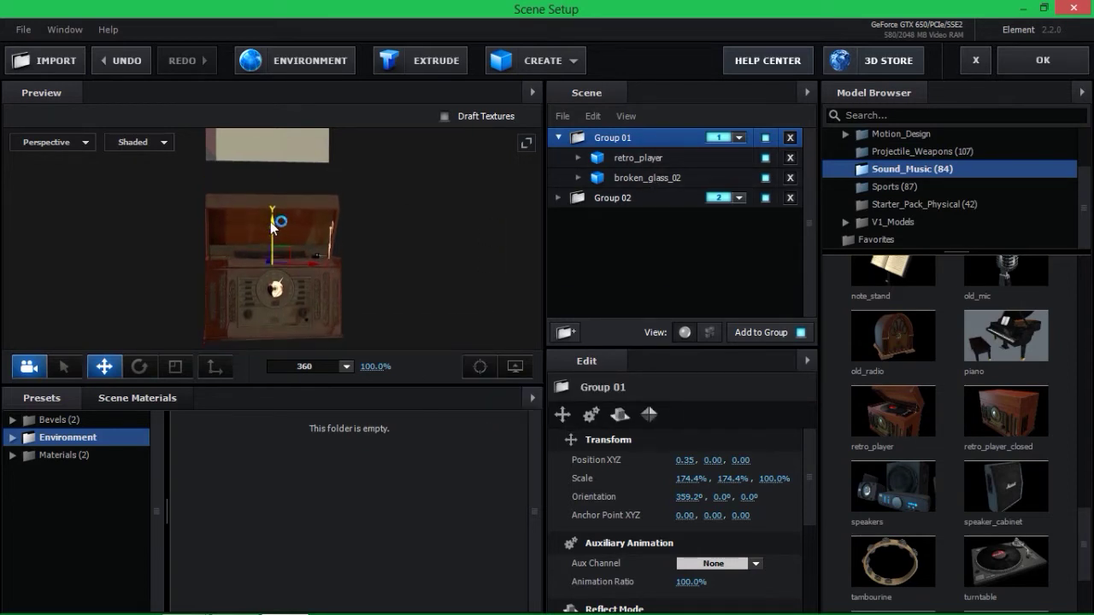
click(479, 367)
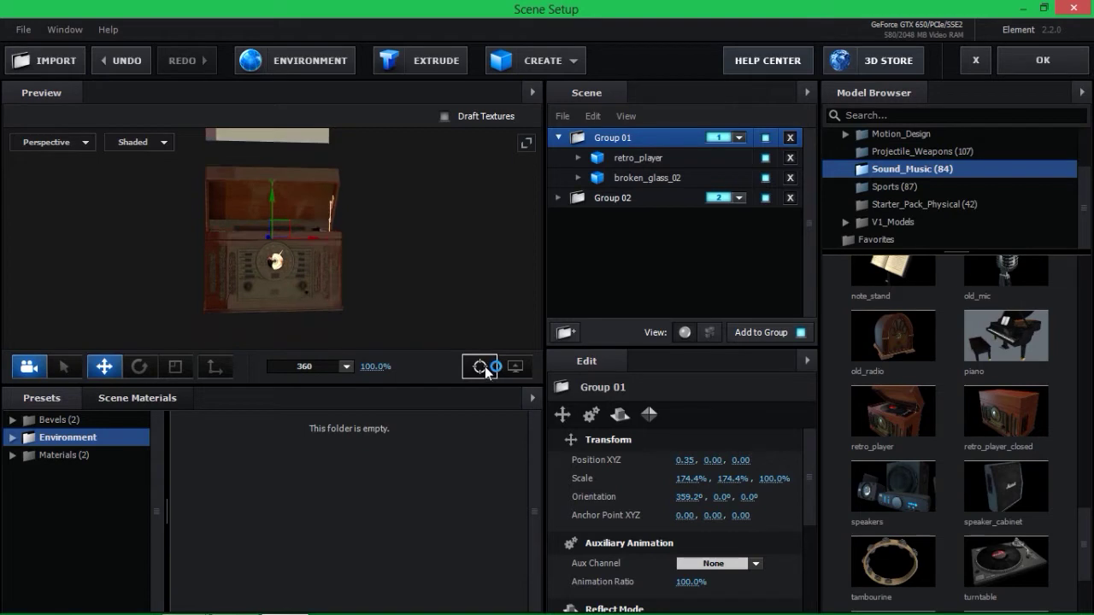
click(640, 178)
Lower the broken glass pane onto the retro player and nudge it along X.
scroll(270, 194, down, 2)
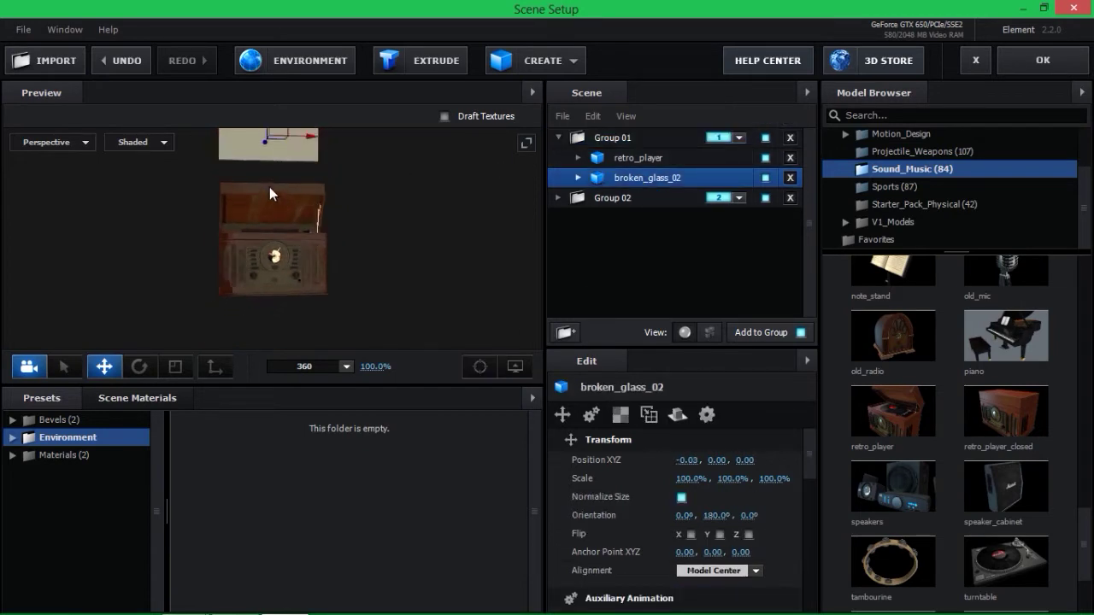
scroll(267, 147, down, 1)
drag(267, 147, 282, 161)
drag(314, 194, 318, 190)
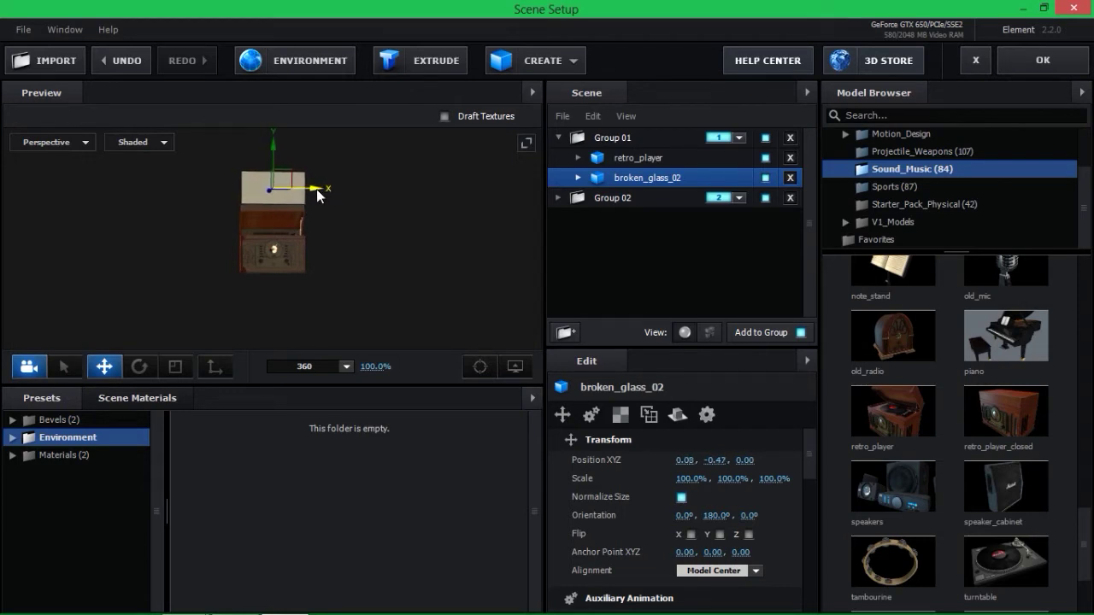
click(489, 370)
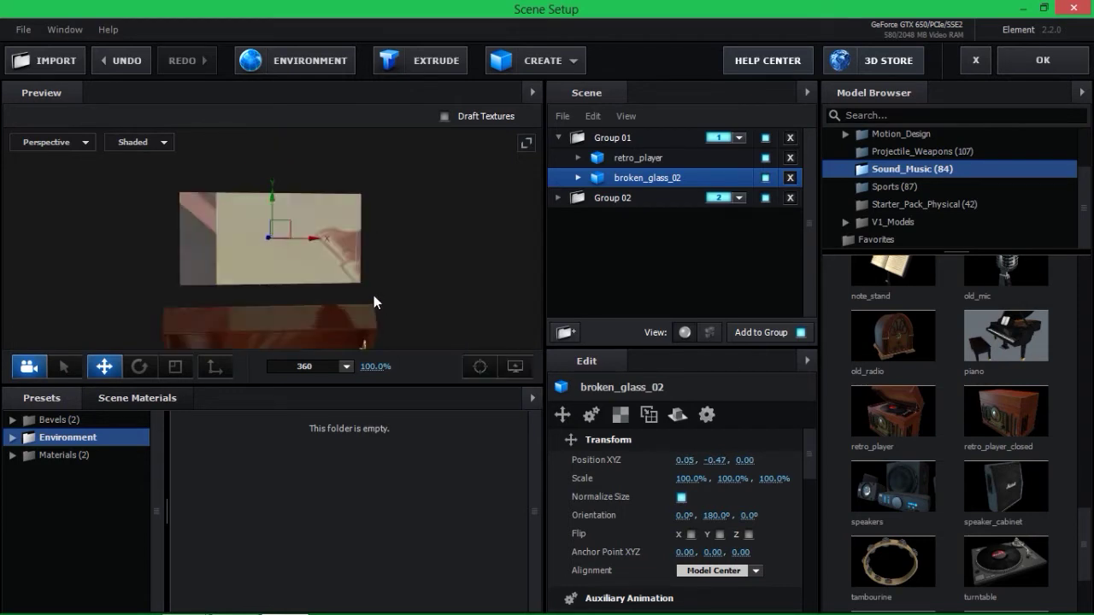
Select retro_player and broken_glass_02 together and raise both along Y.
click(608, 142)
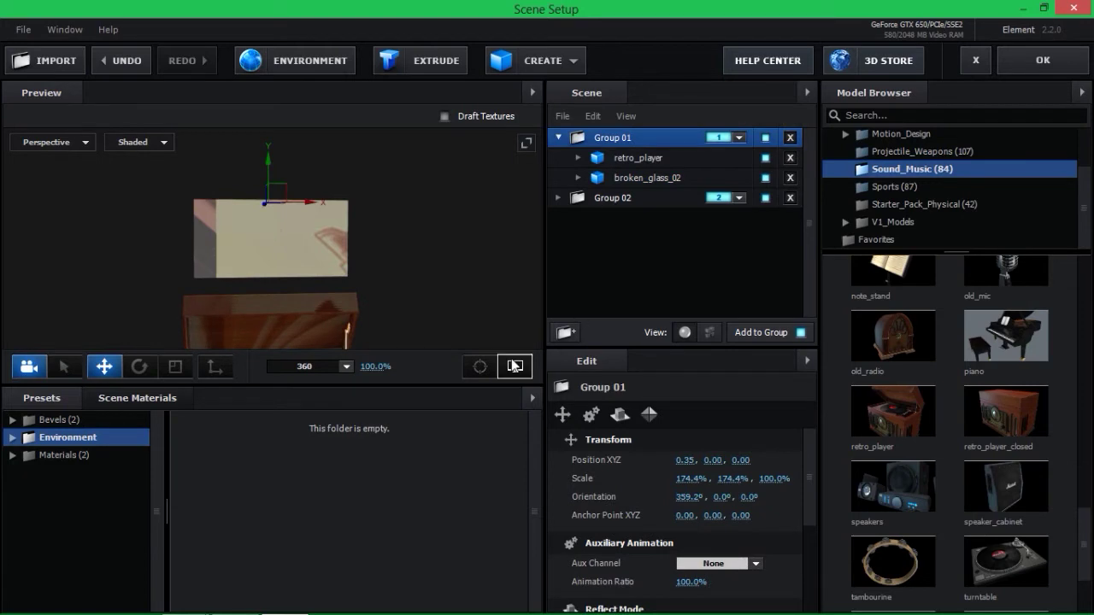
click(480, 366)
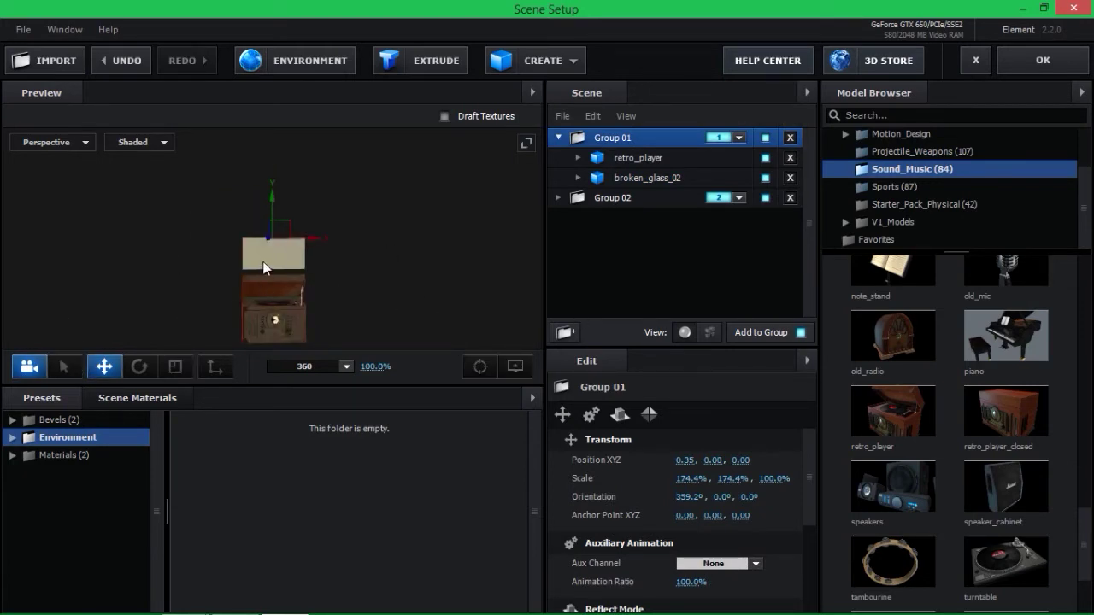
click(623, 177)
click(621, 143)
click(633, 158)
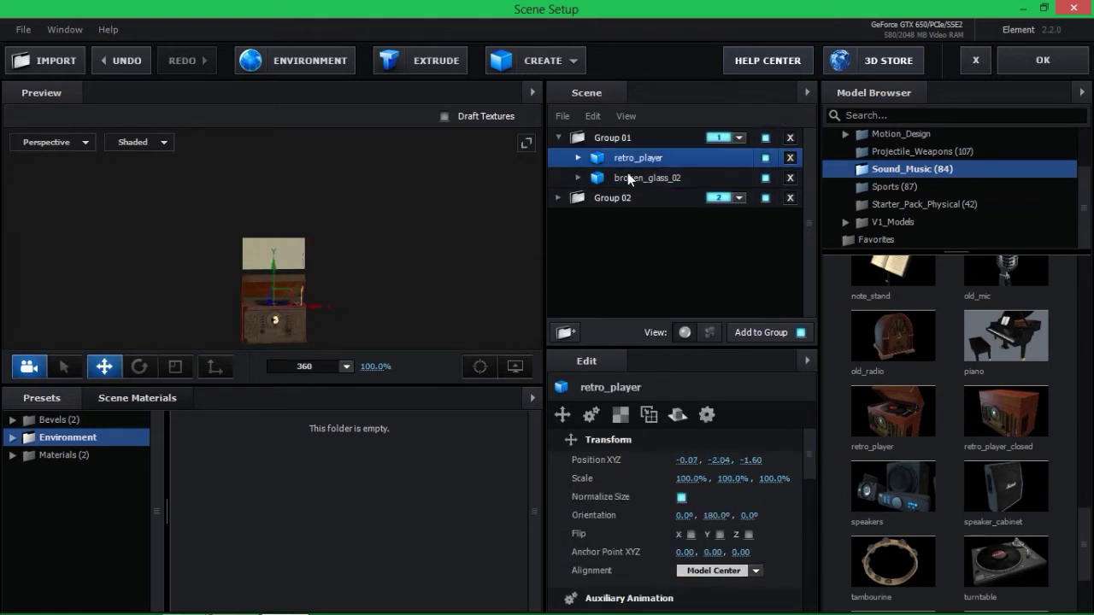
ctrl+click(632, 178)
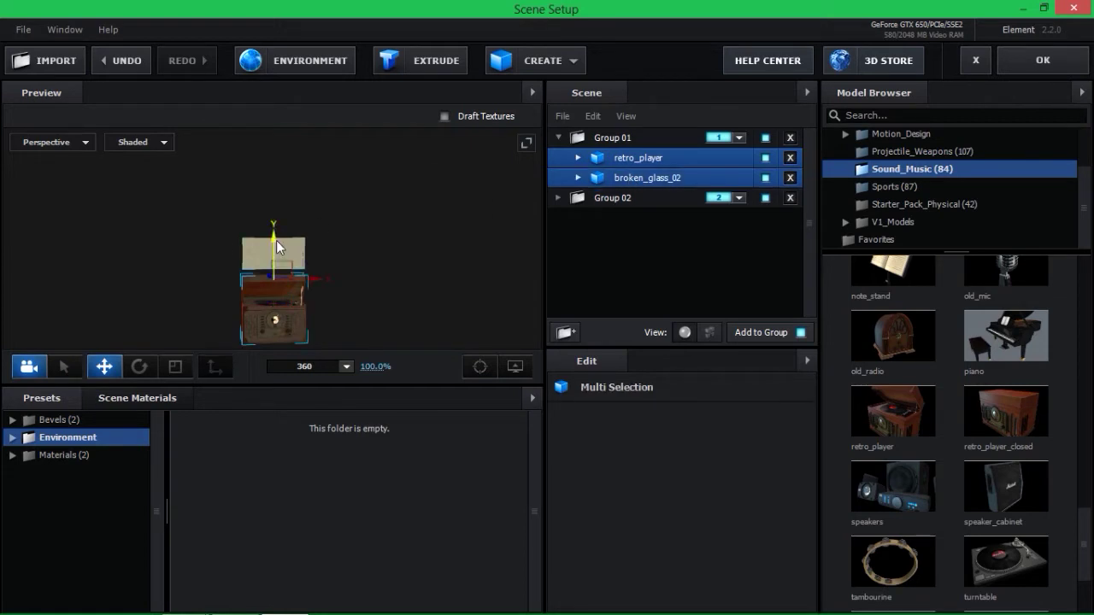
drag(277, 242, 270, 183)
Reframe the preview on Group 01 and orbit to a new angle.
click(609, 140)
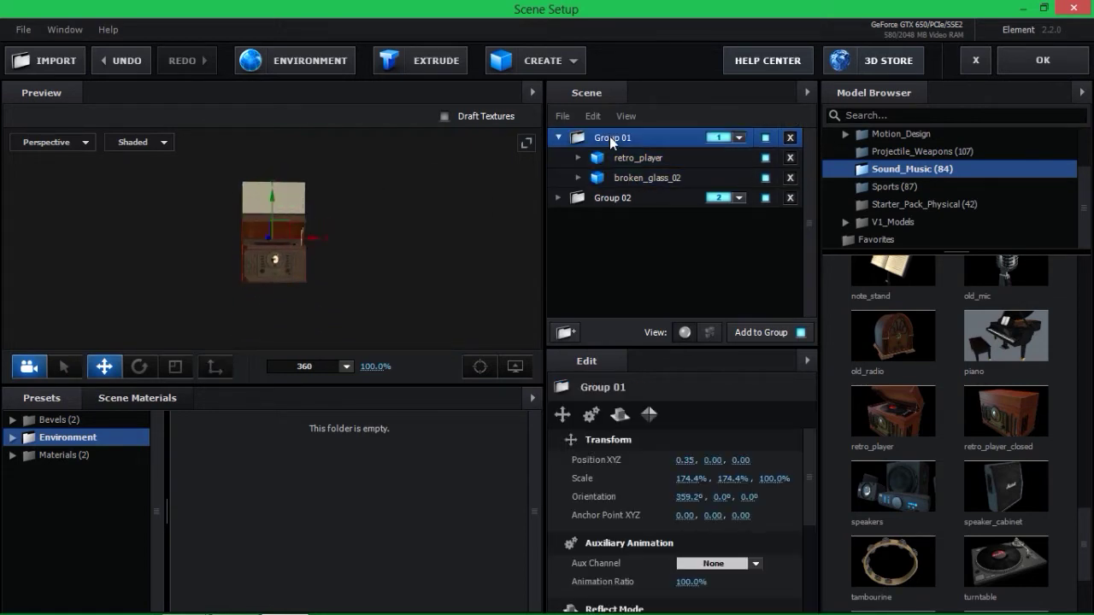
click(480, 366)
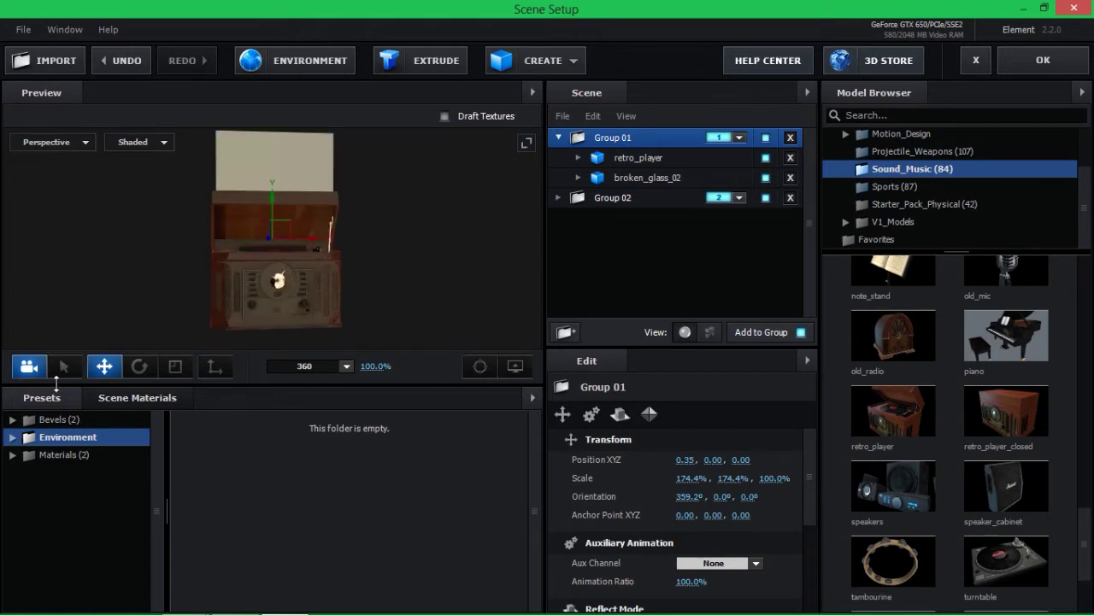
mouse_move(346, 257)
mouse_down()
mouse_move(238, 300)
mouse_move(349, 287)
mouse_move(343, 268)
mouse_up()
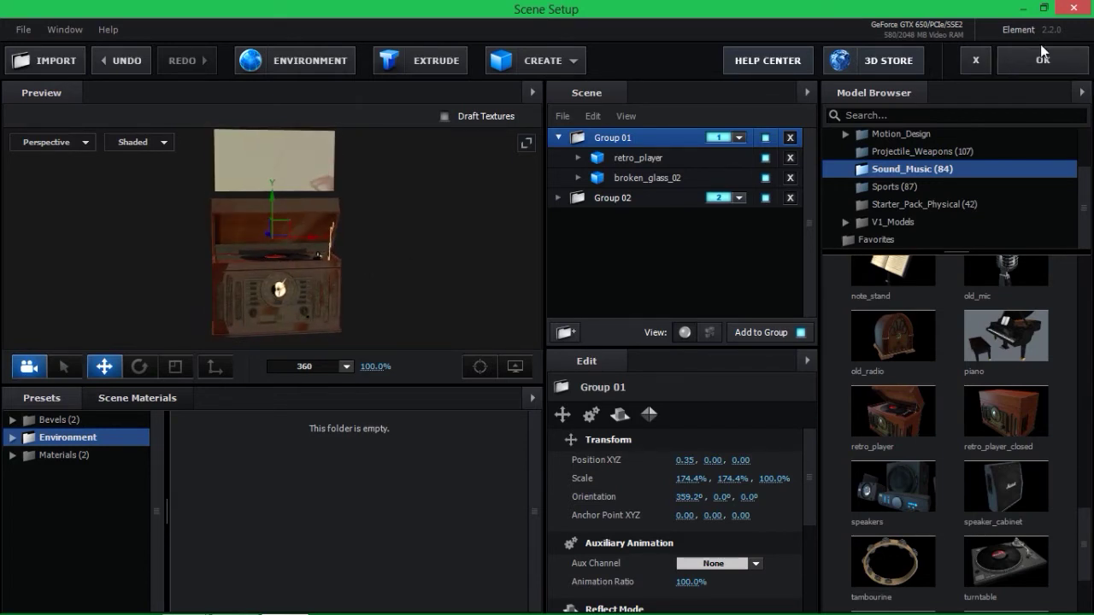
click(637, 155)
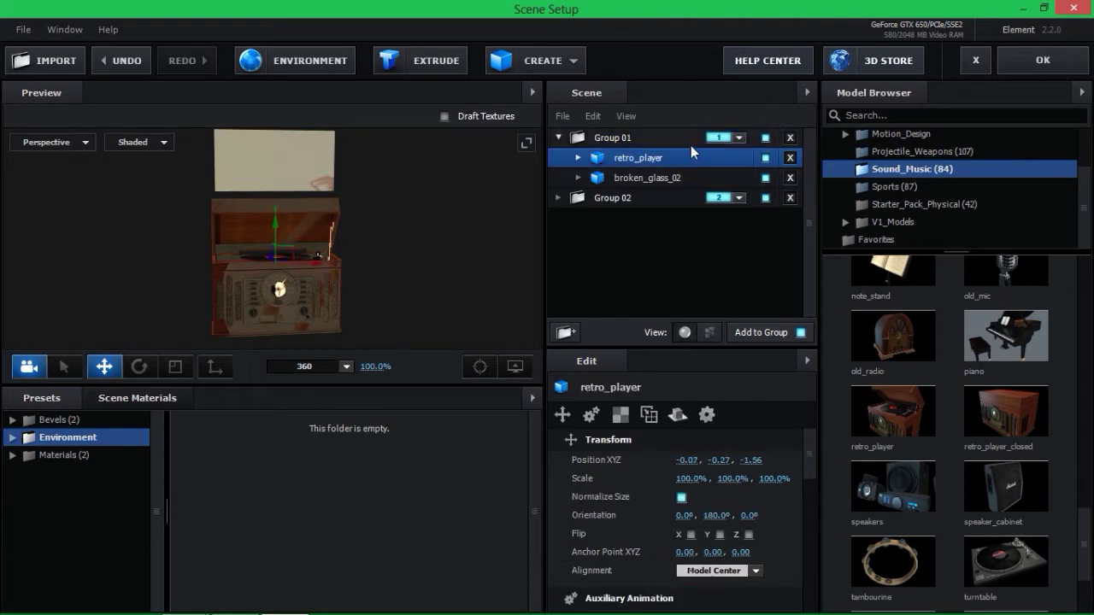
scroll(813, 457, down, 1)
scroll(808, 438, up, 1)
drag(813, 449, 749, 487)
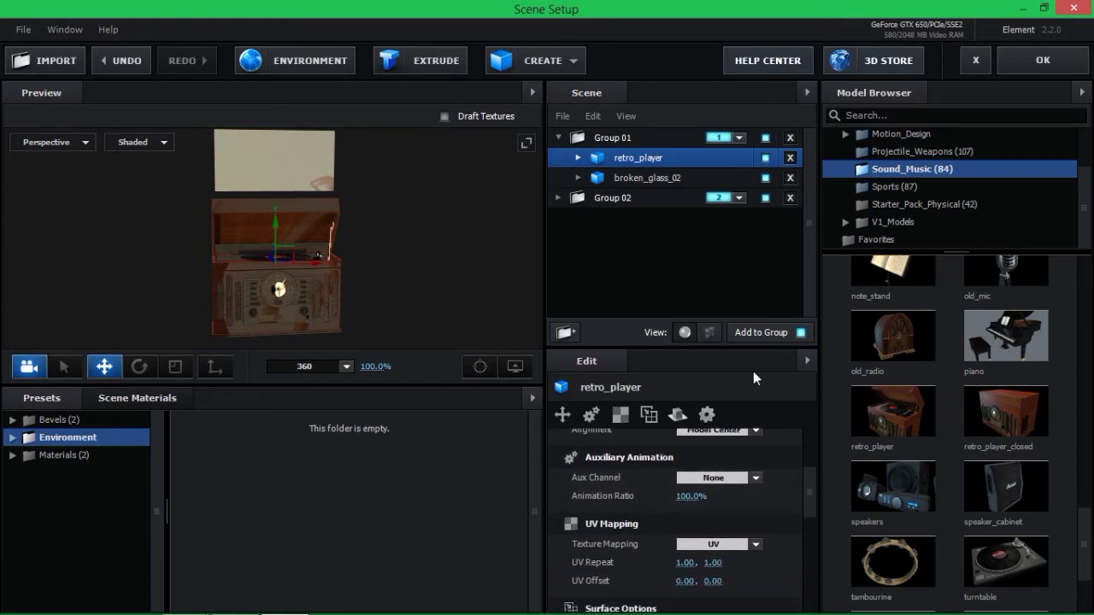
mouse_move(806, 490)
mouse_down()
mouse_move(827, 601)
mouse_move(841, 434)
mouse_up()
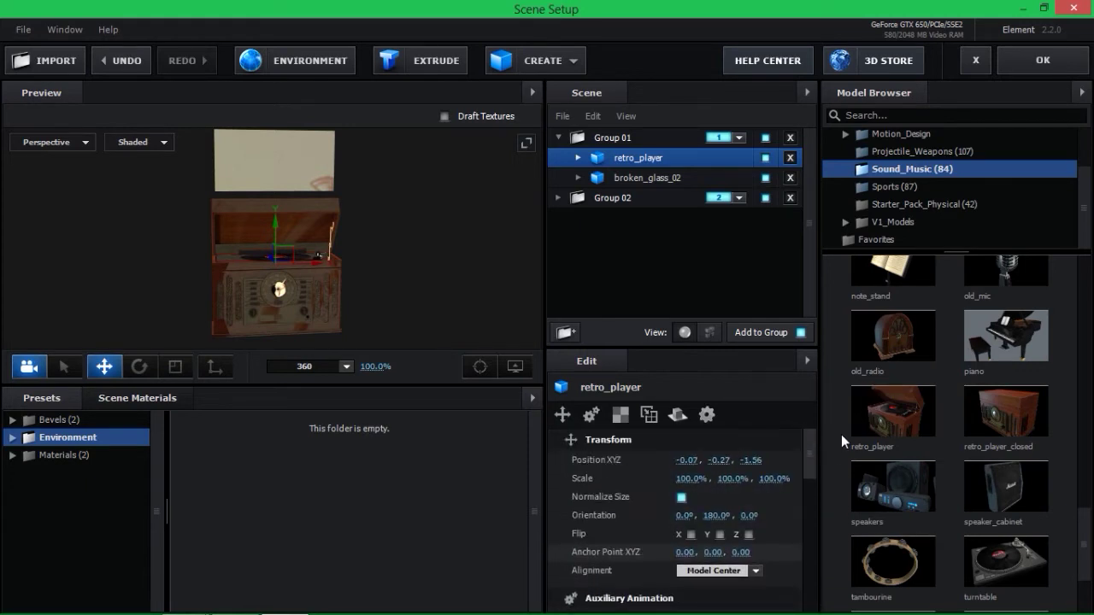
click(563, 416)
click(562, 415)
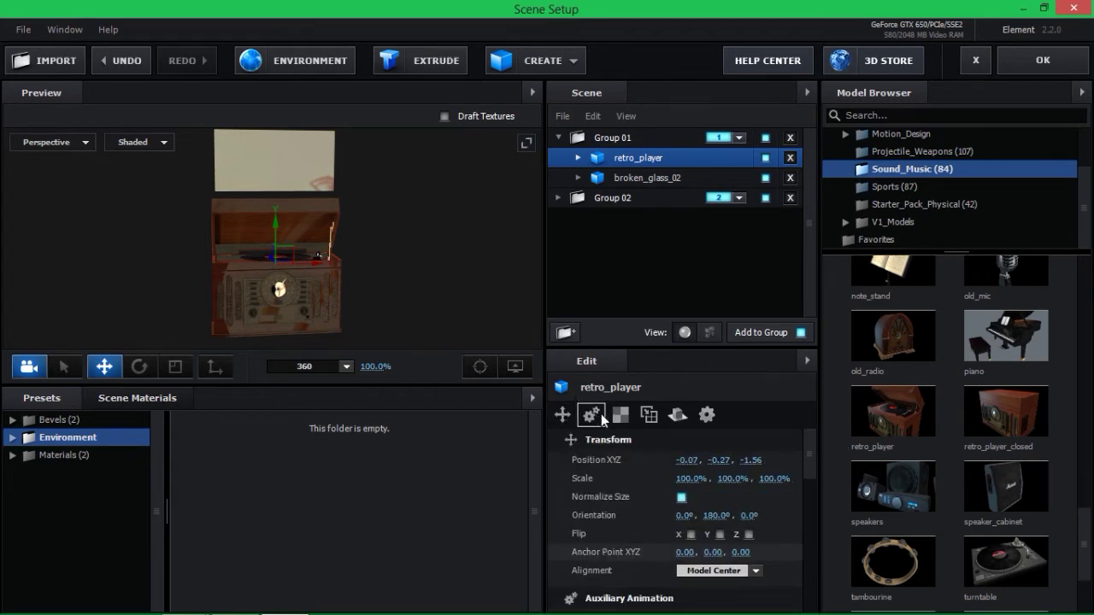
click(635, 183)
mouse_move(816, 457)
mouse_down()
mouse_move(801, 550)
mouse_move(824, 363)
mouse_up()
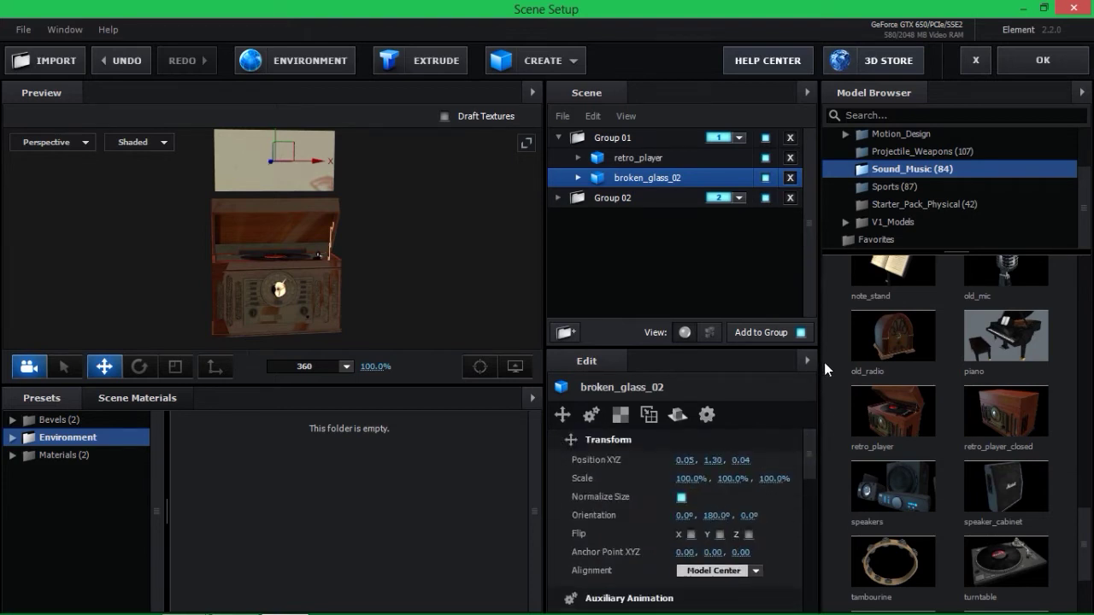
click(685, 332)
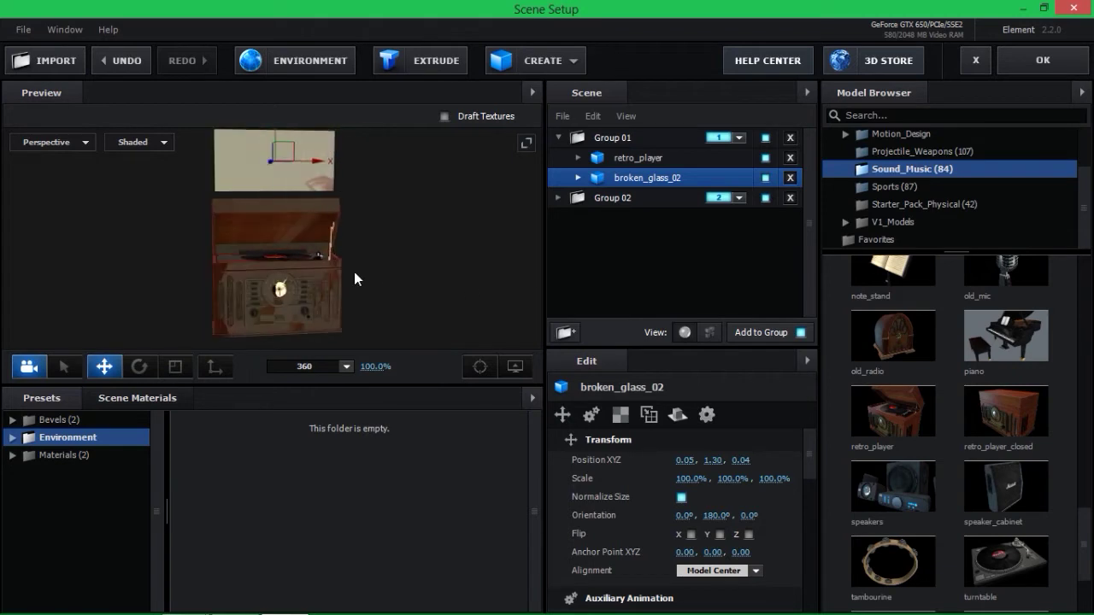
click(644, 159)
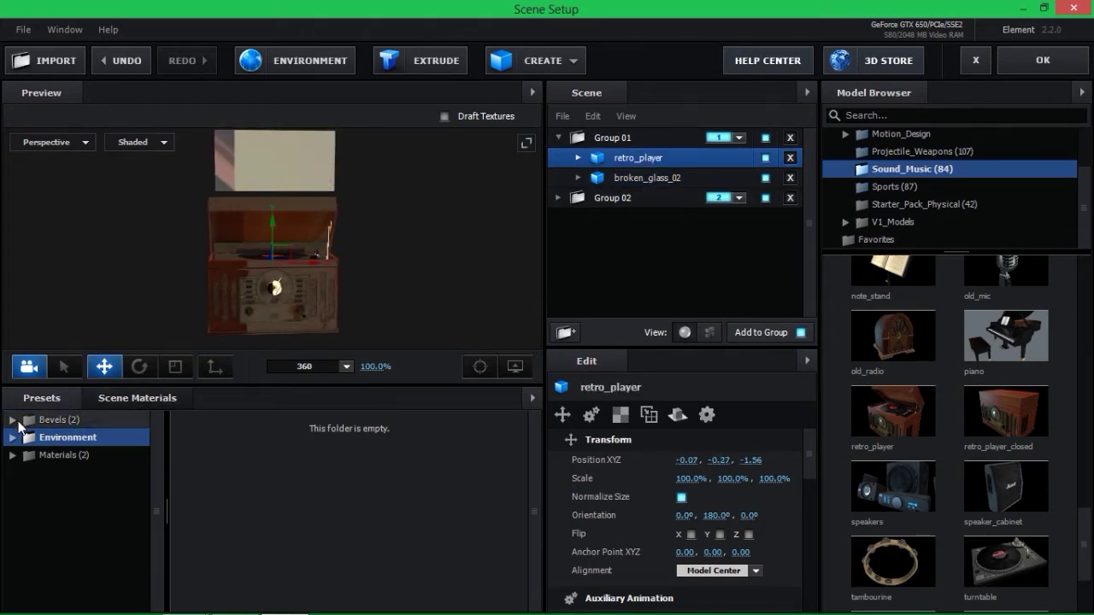
Try the Pro_Shaders futuristic_01 material on the record player, then undo it.
click(12, 455)
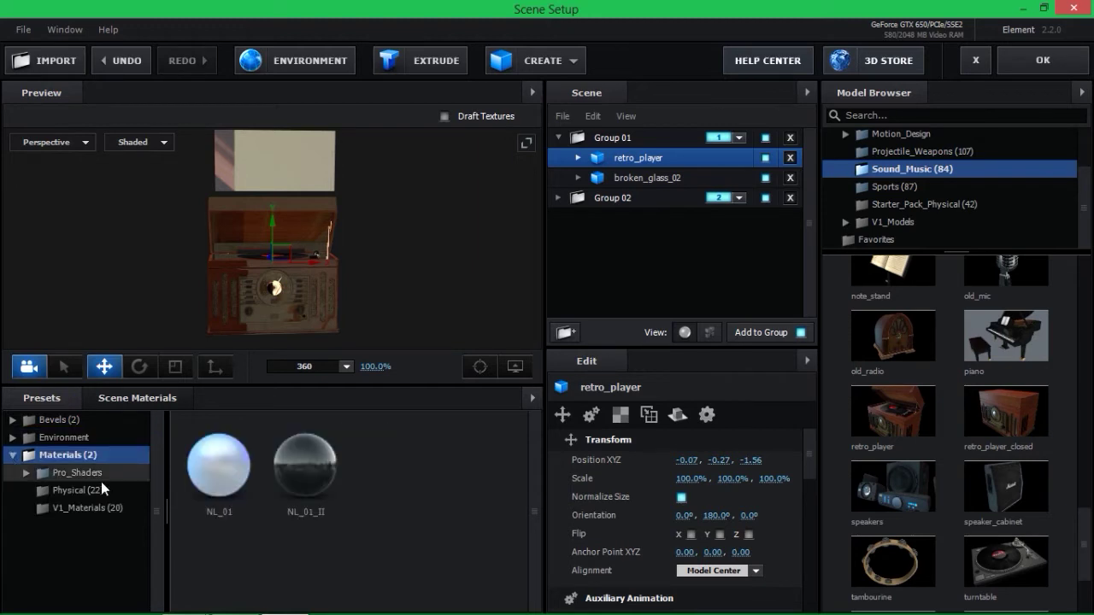
click(77, 474)
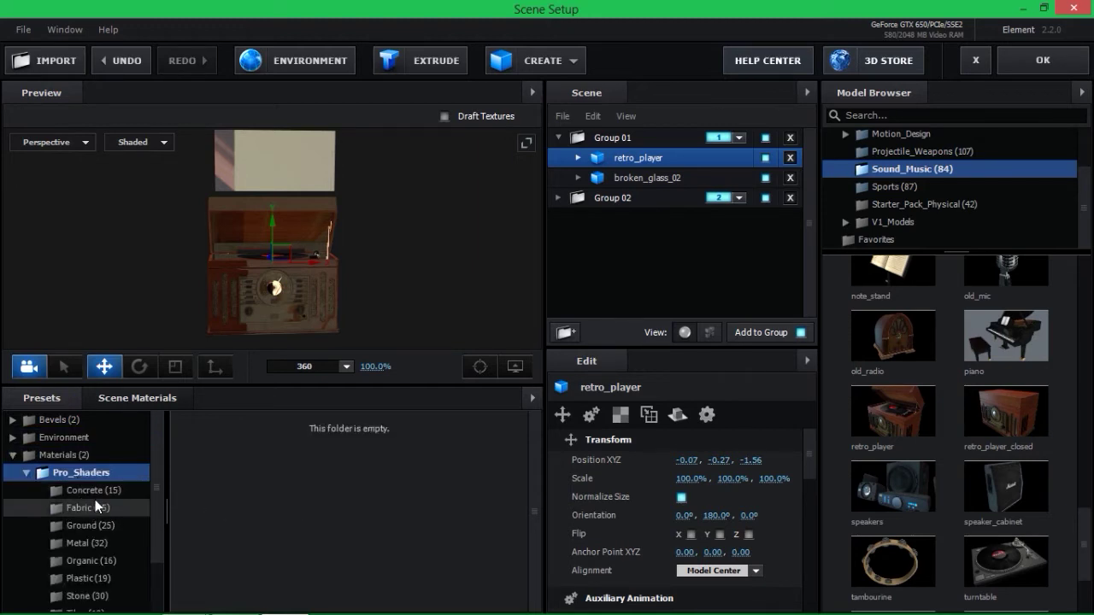
click(97, 579)
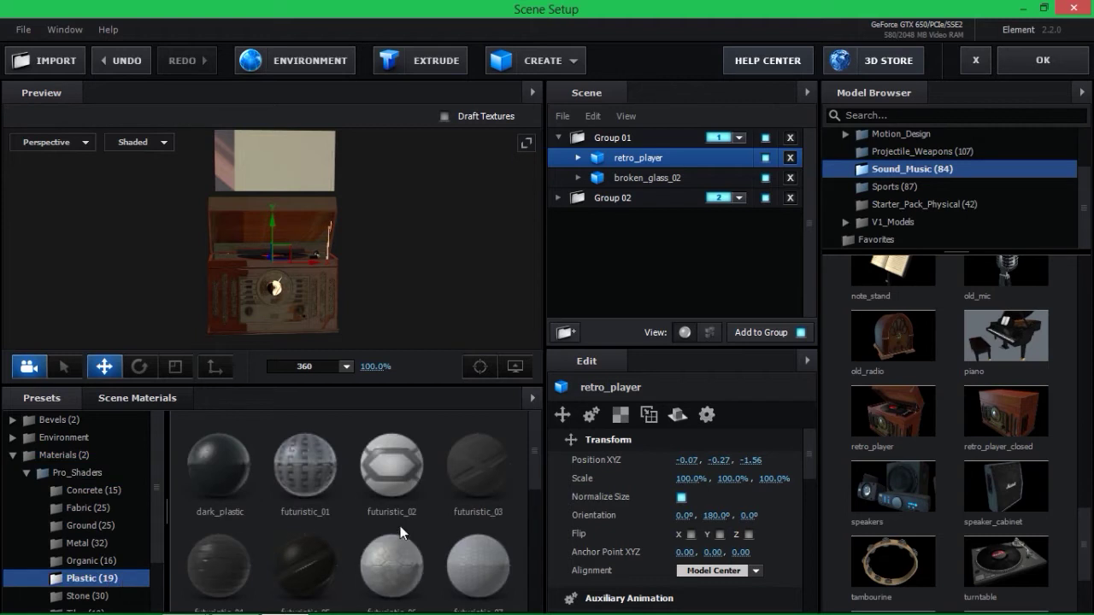
click(309, 464)
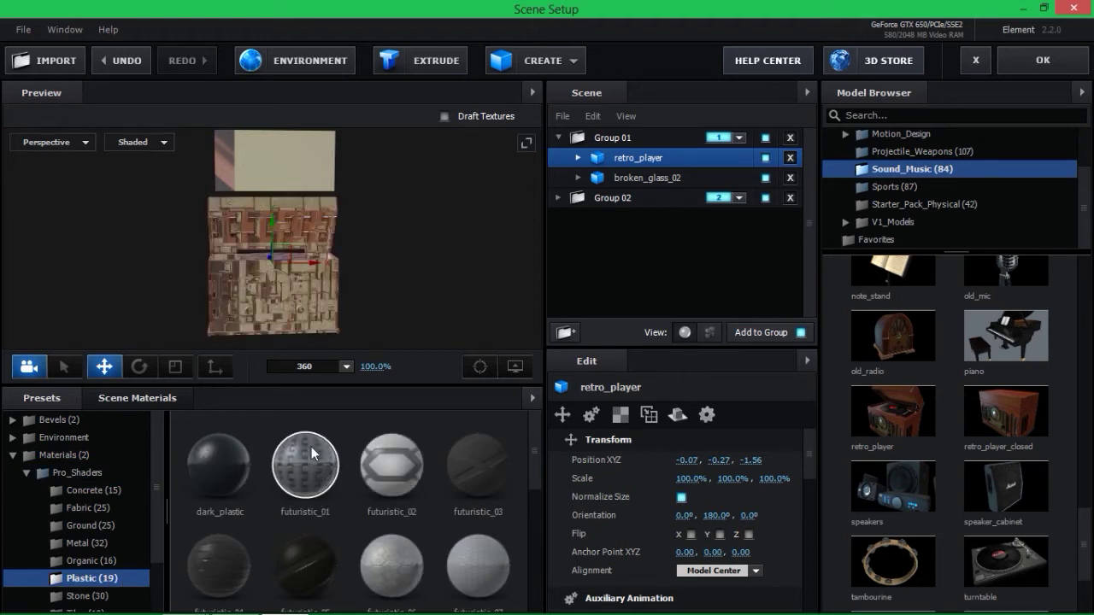
scroll(289, 298, up, 2)
scroll(289, 298, up, 1)
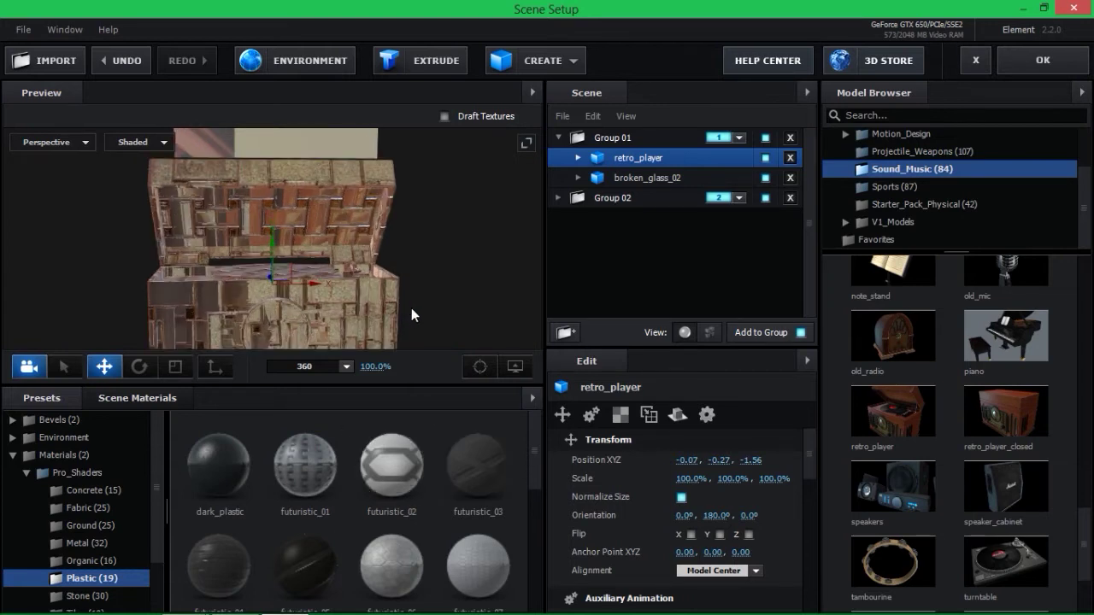
key(ctrl+z)
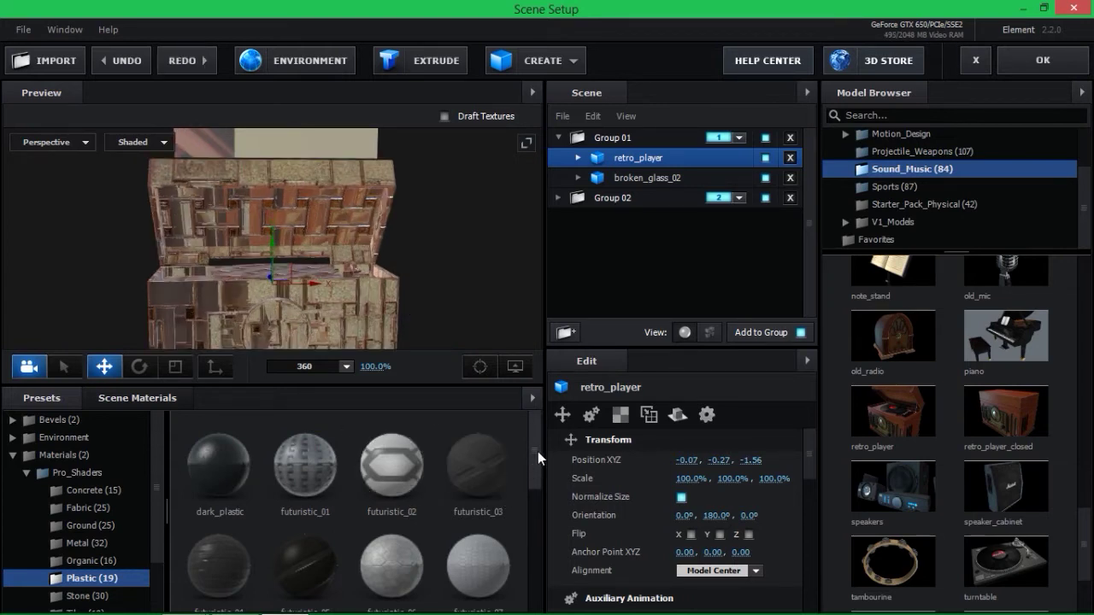
Enable Draft Textures, try and undo plastic_02, then show Group 02's models.
click(445, 116)
drag(537, 452, 533, 565)
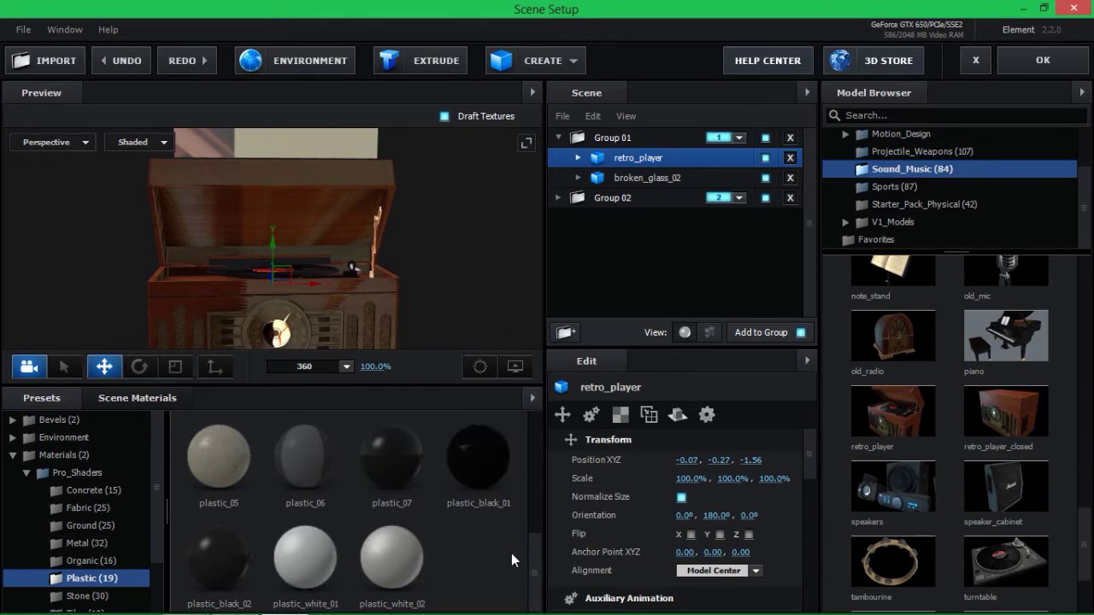
scroll(526, 553, up, 2)
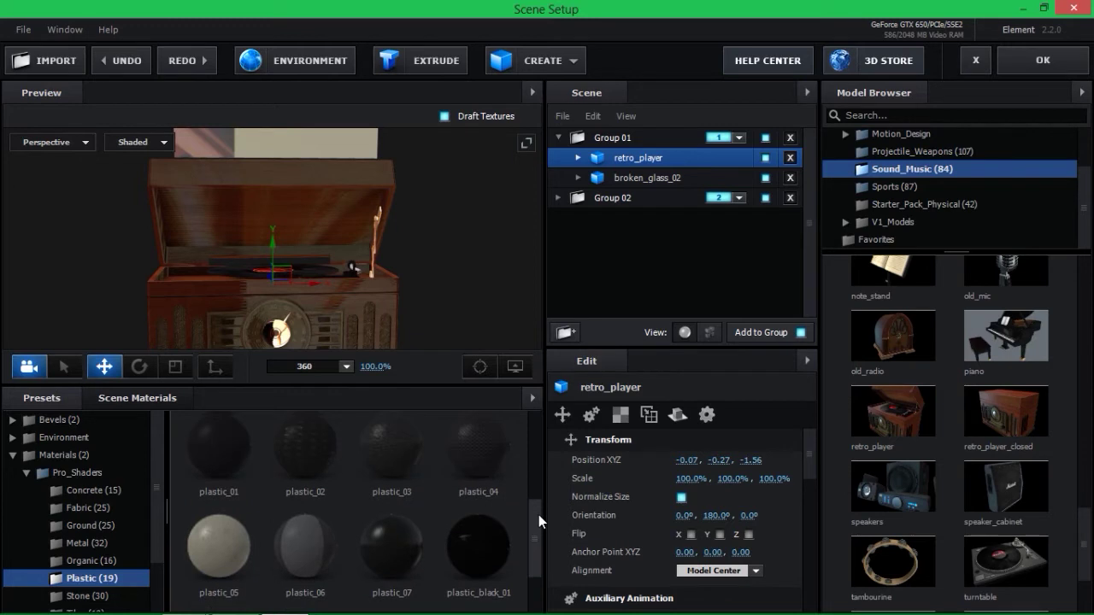
click(299, 470)
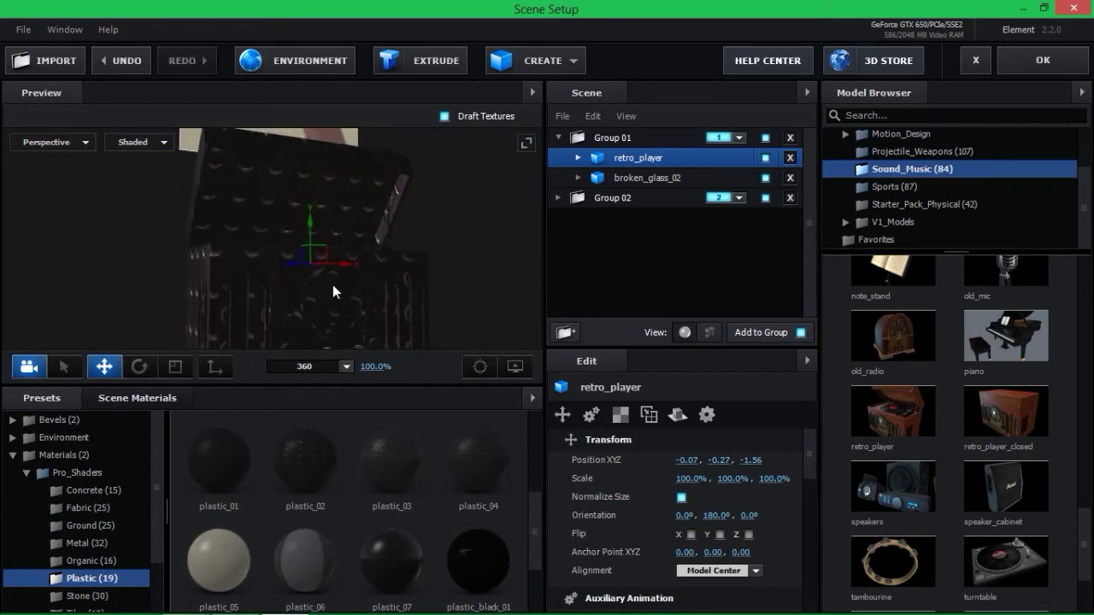
key(ctrl+z)
scroll(219, 461, down, 3)
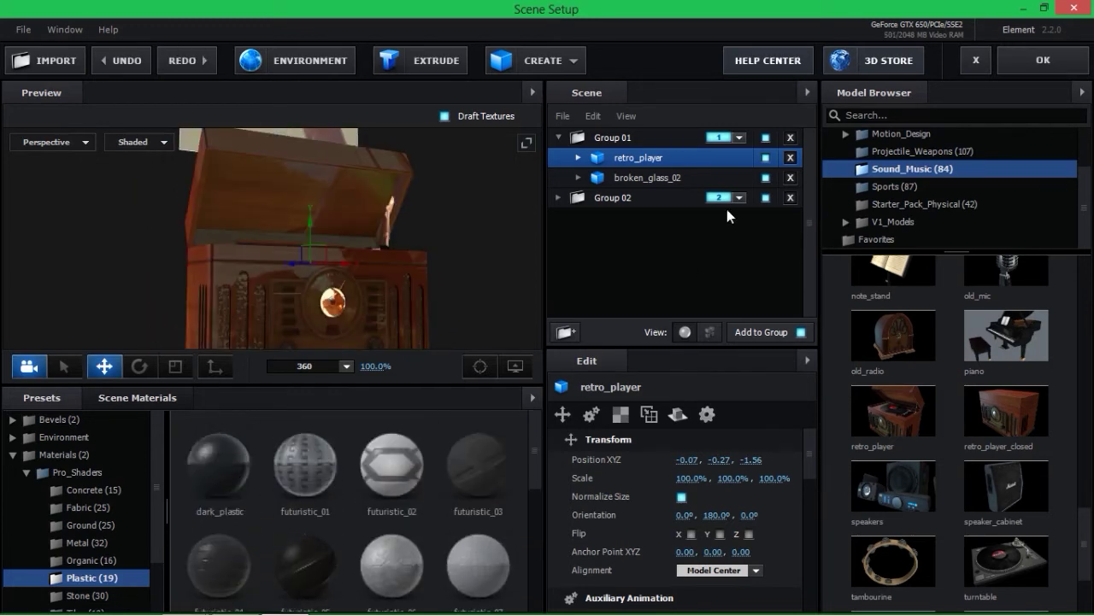
click(632, 200)
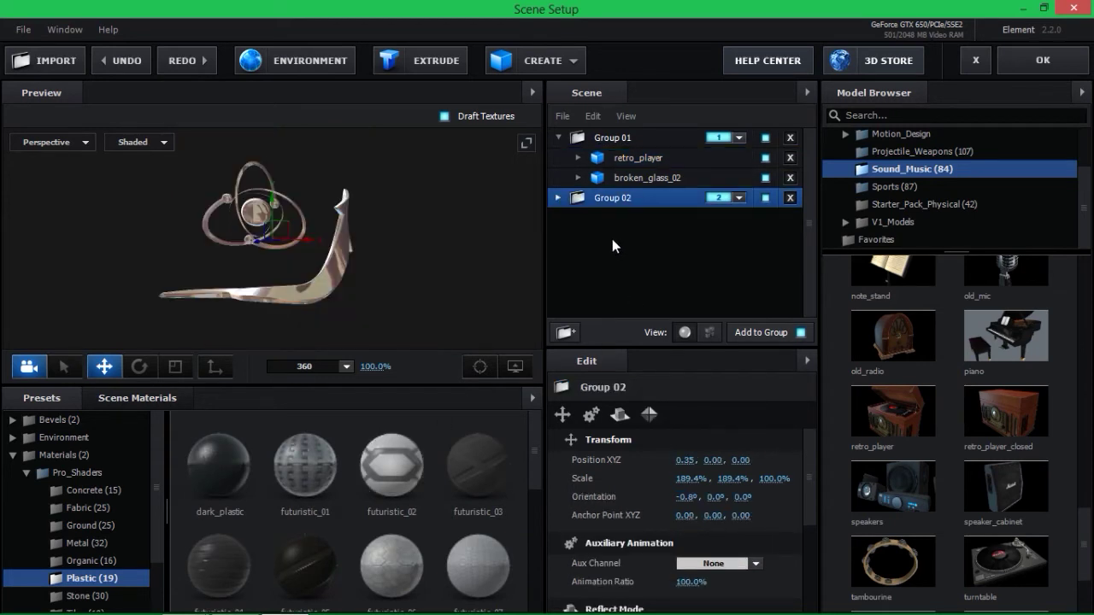
Expand Group 02, select atom_01 and apply the Organic hot_sauce material.
click(558, 198)
click(571, 218)
scroll(149, 505, down, 2)
scroll(149, 505, up, 2)
scroll(137, 502, down, 2)
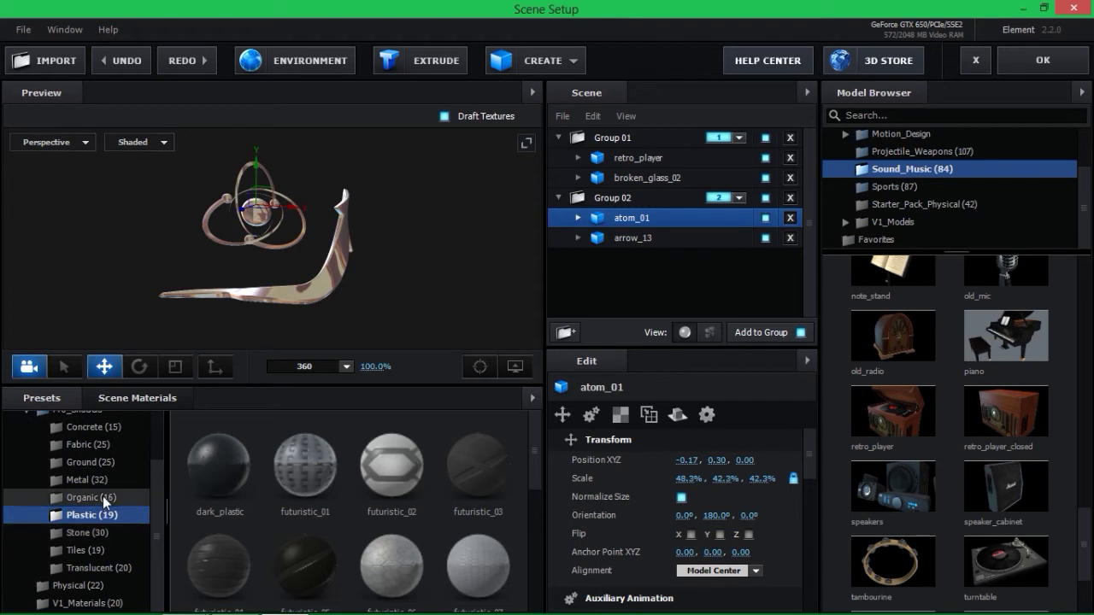
click(99, 497)
drag(530, 479, 531, 542)
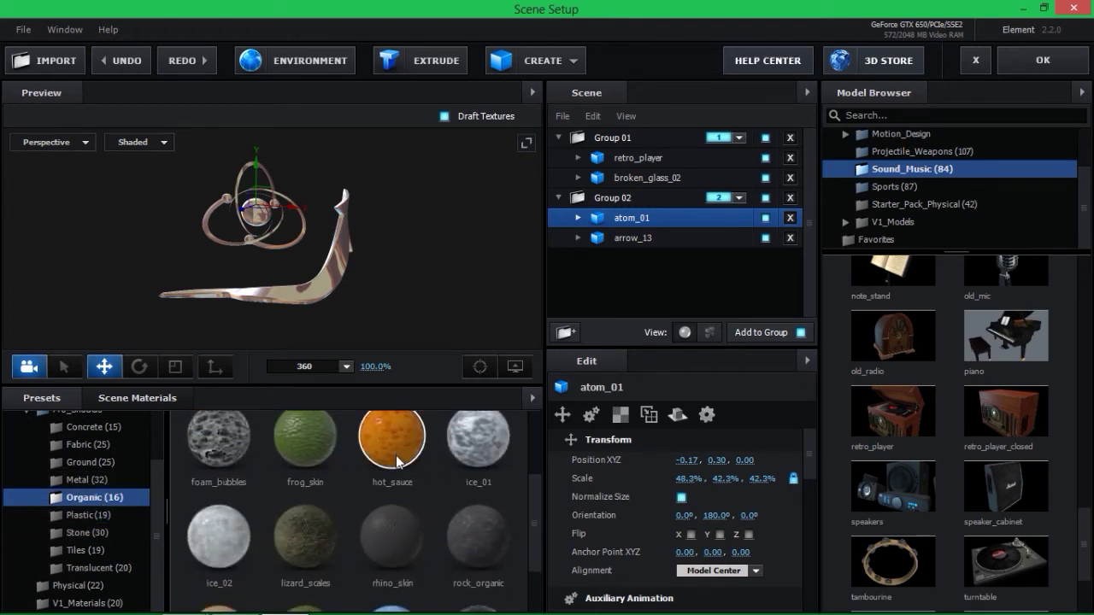
click(394, 436)
Orbit the preview, remove the orange material and try a sponge material on the atom.
mouse_move(264, 211)
mouse_down()
mouse_move(325, 233)
mouse_move(267, 262)
mouse_move(254, 203)
mouse_up()
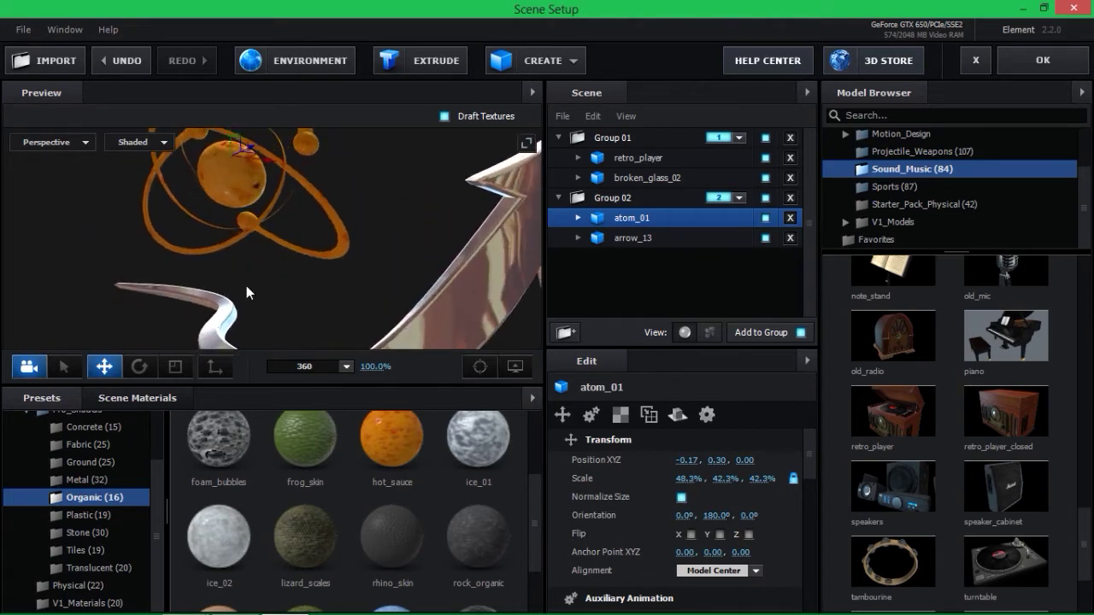
drag(207, 201, 199, 233)
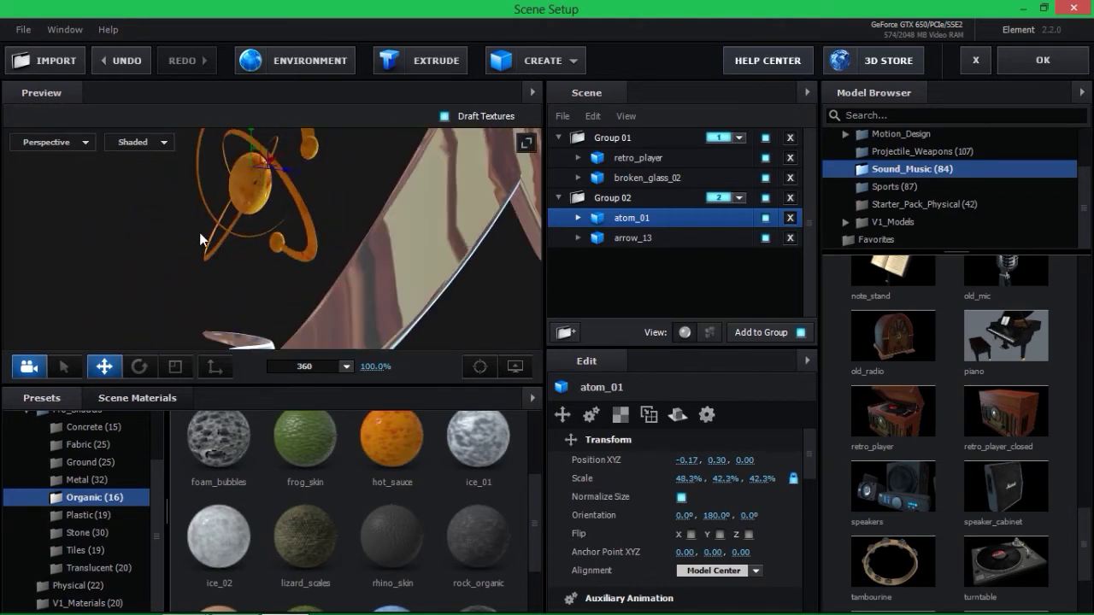
drag(540, 541, 538, 575)
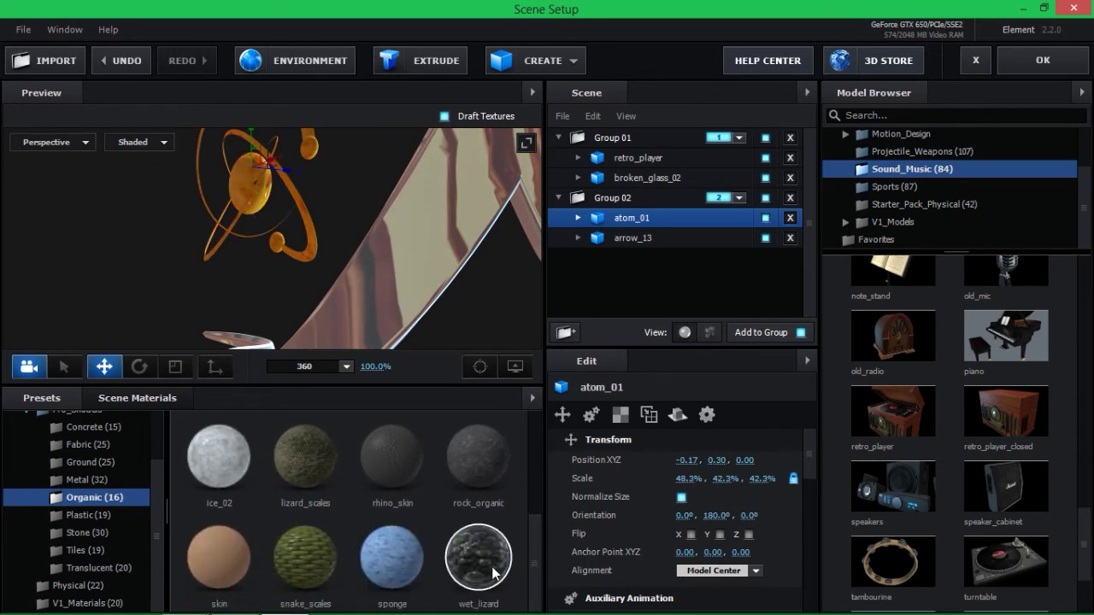
drag(391, 557, 282, 175)
drag(387, 249, 377, 200)
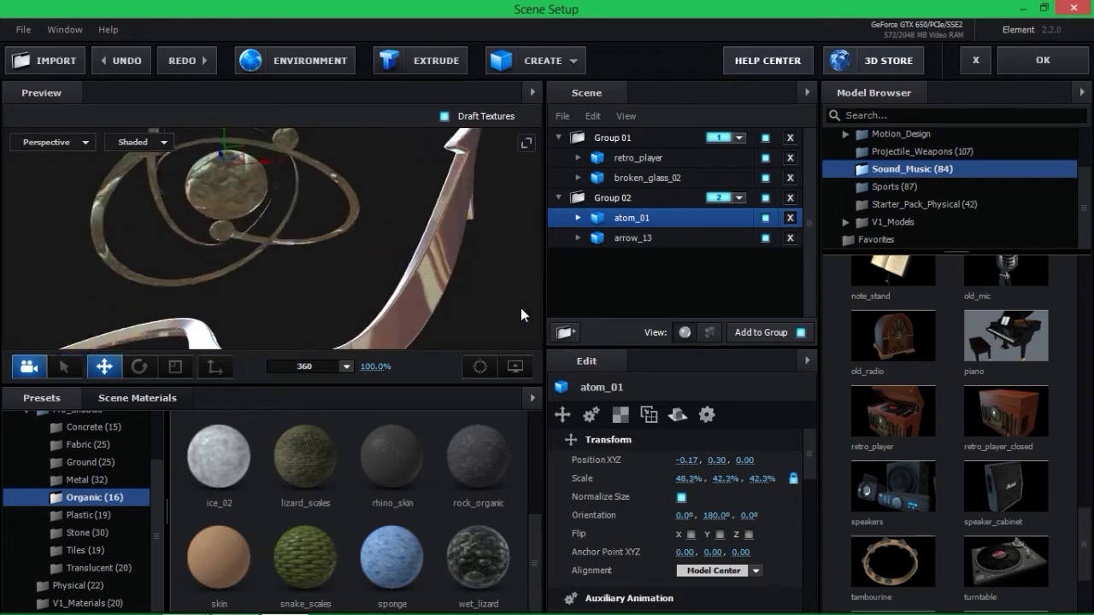
drag(377, 200, 386, 215)
click(392, 558)
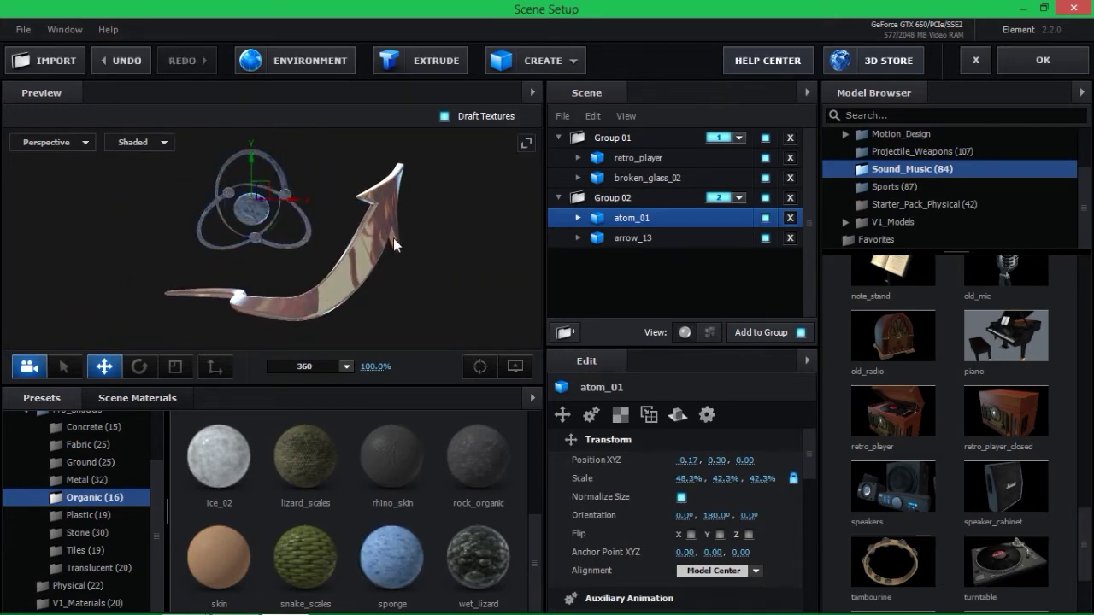
Give the atom the dark foam_bubbles material, orbit the arrow forward, and accept the scene.
scroll(420, 501, up, 3)
click(235, 502)
scroll(343, 441, up, 1)
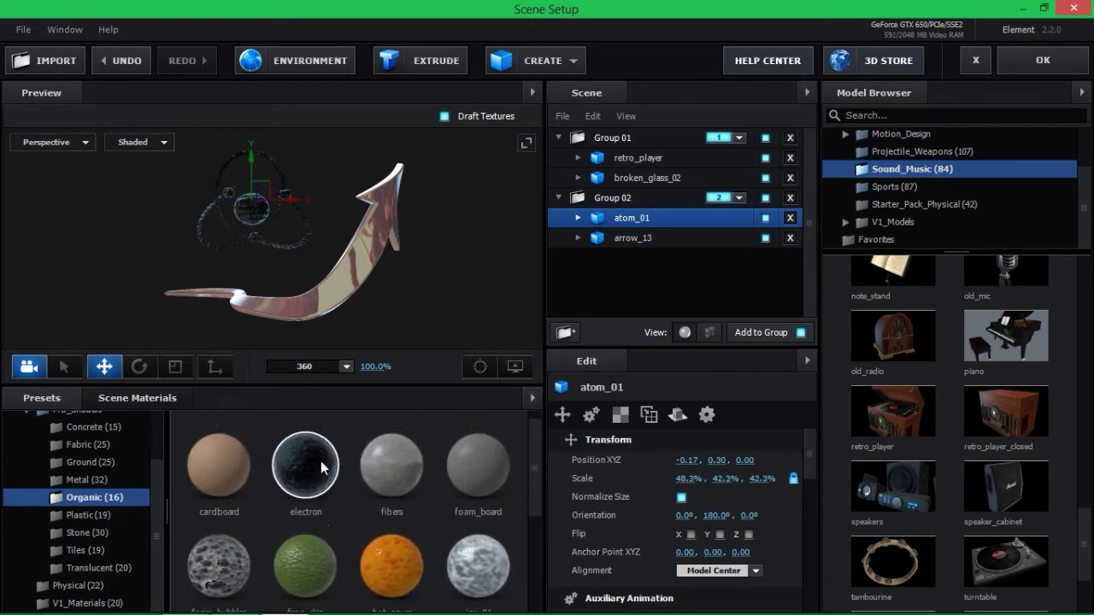
scroll(367, 249, up, 3)
drag(418, 294, 342, 235)
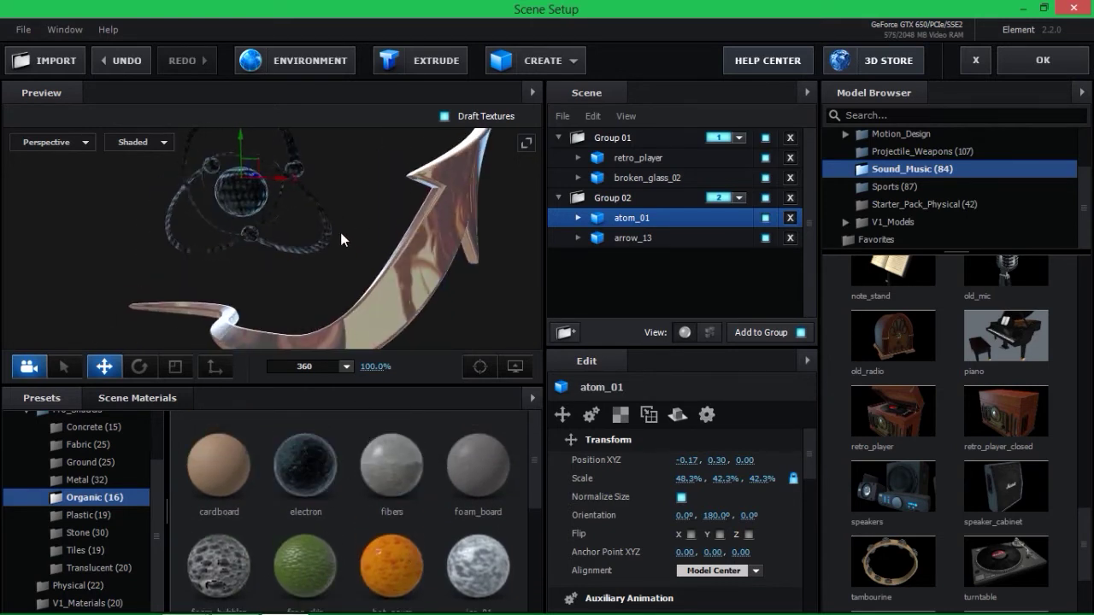
click(1016, 74)
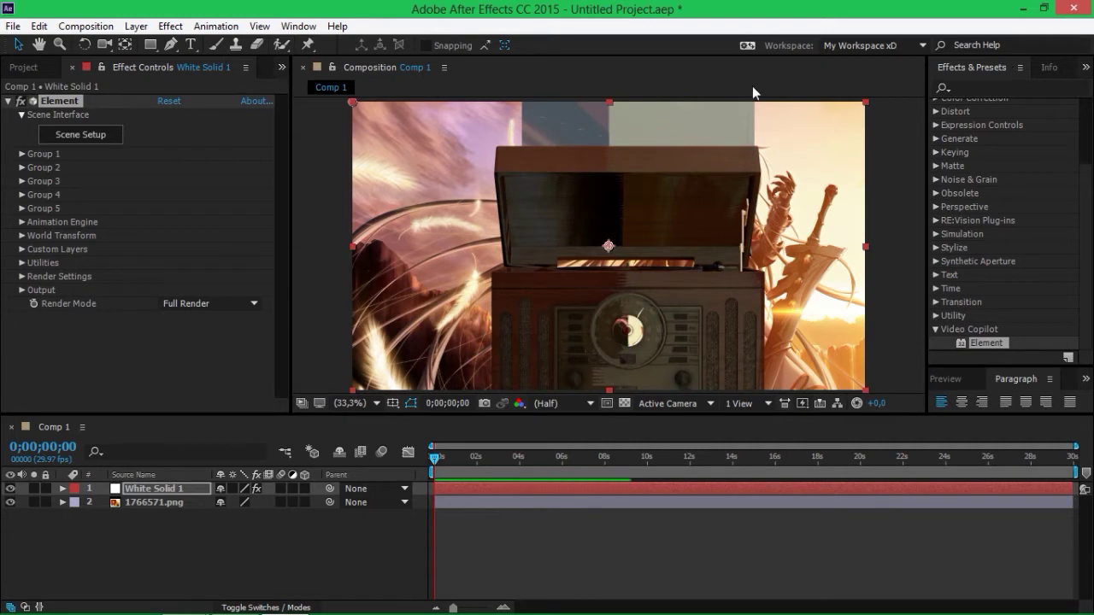
Set the Element effect's Render Mode to Preview and reopen Scene Setup.
key(comma)
key(comma)
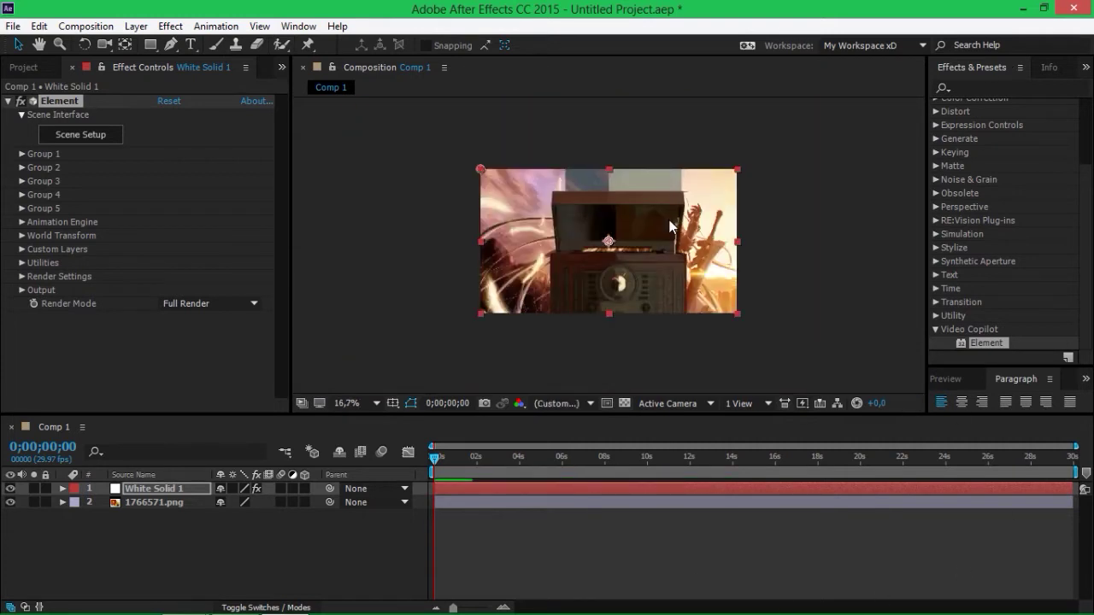
key(period)
key(period)
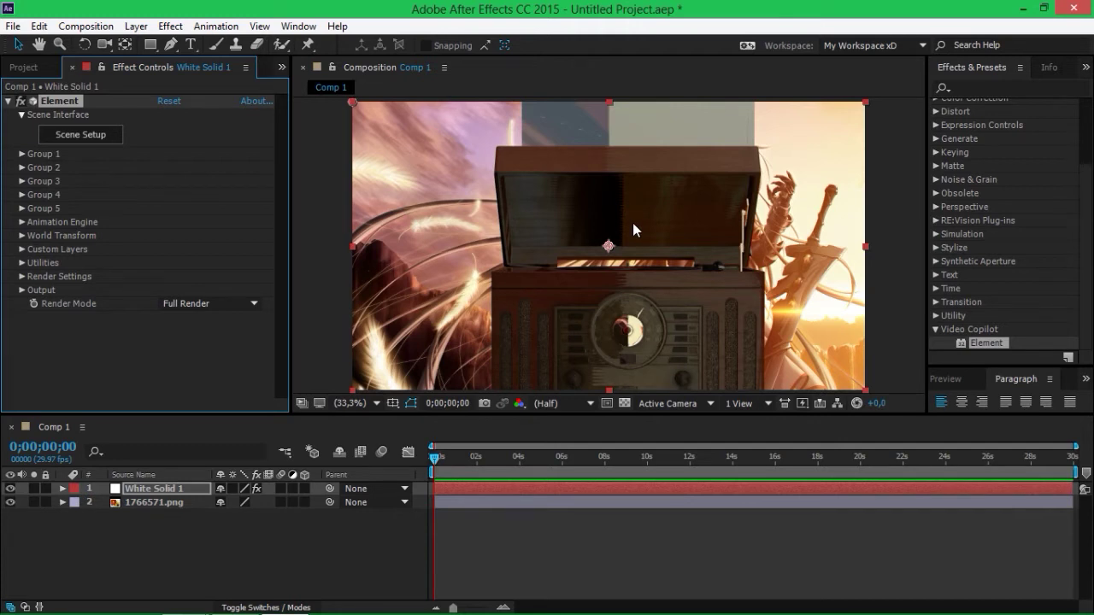
click(137, 503)
click(141, 489)
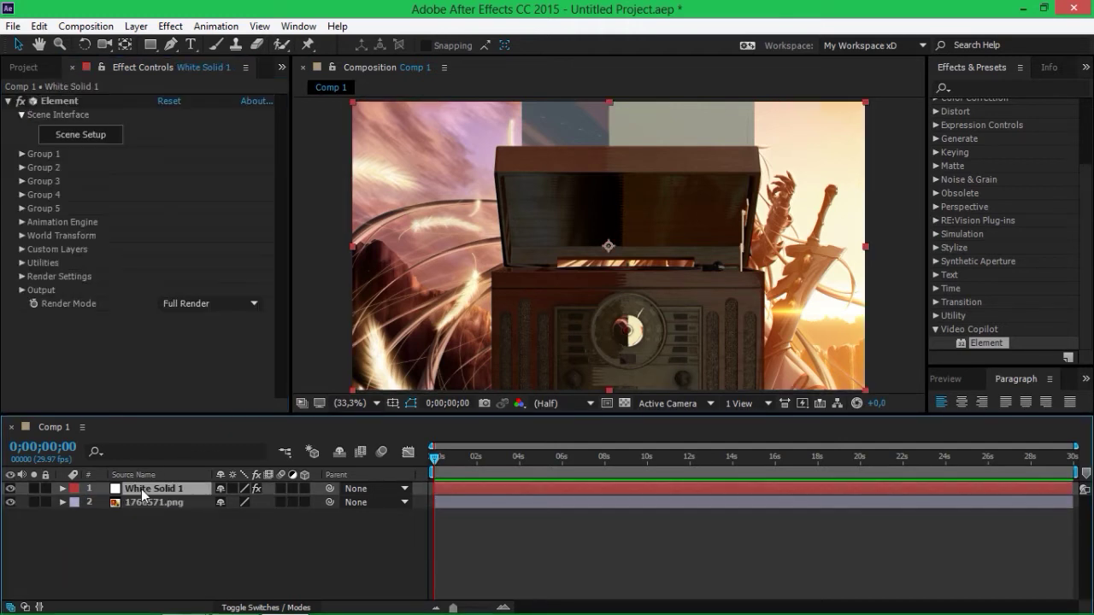
click(217, 306)
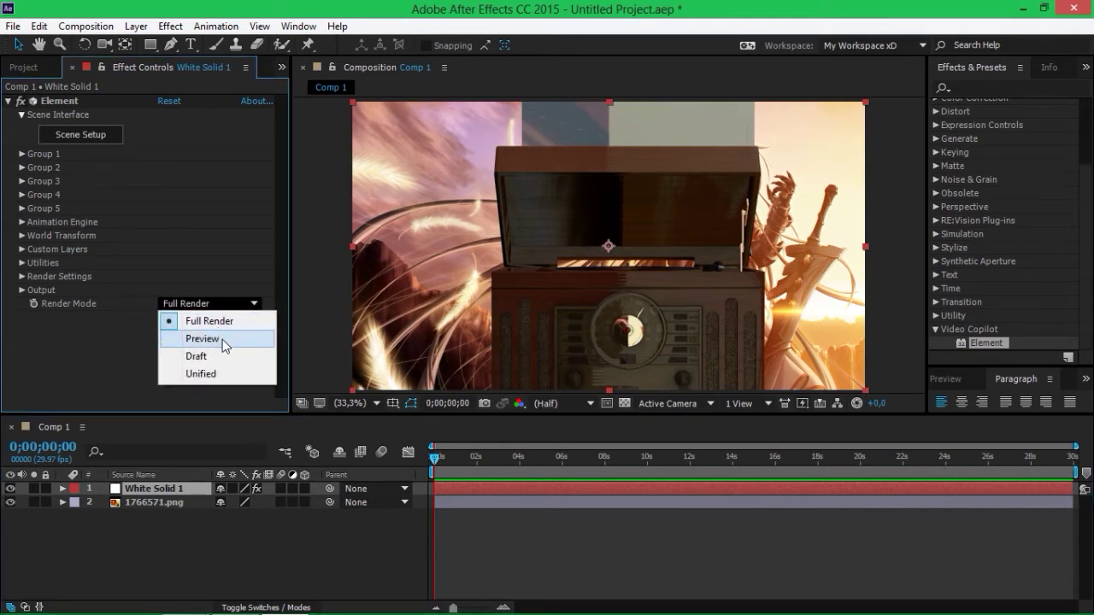
click(221, 339)
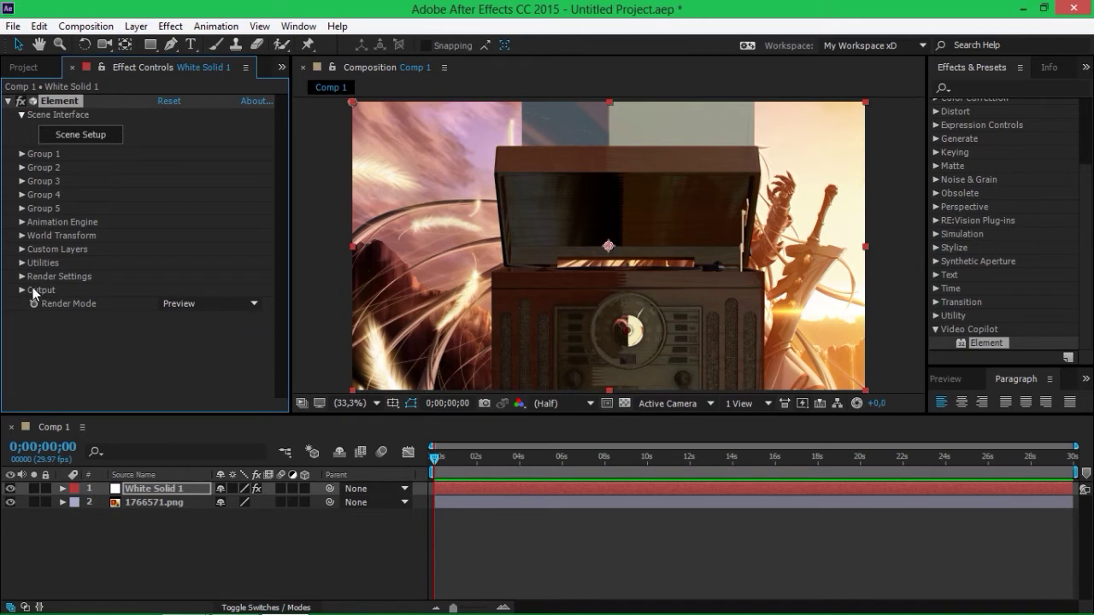
click(82, 138)
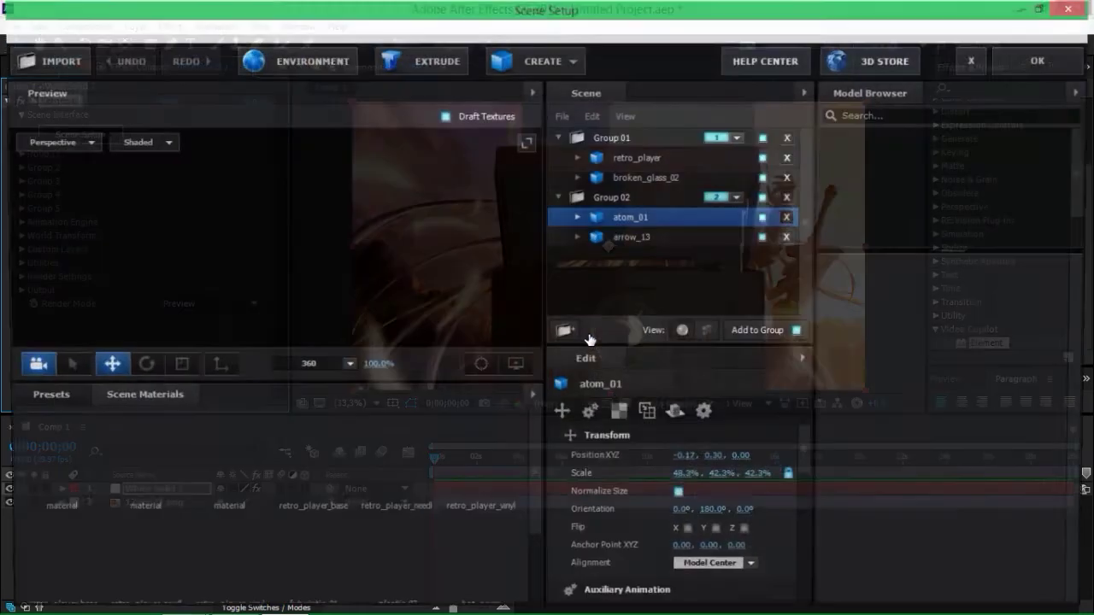
Delete the retro_player model from Group 01 and accept the scene.
click(615, 136)
click(636, 181)
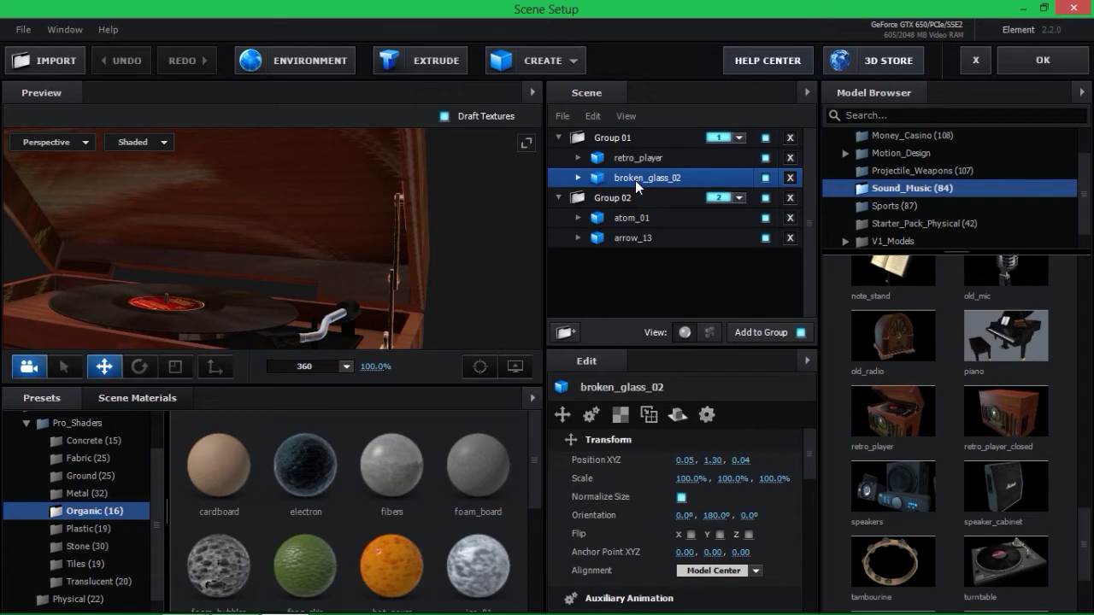
click(643, 159)
key(Delete)
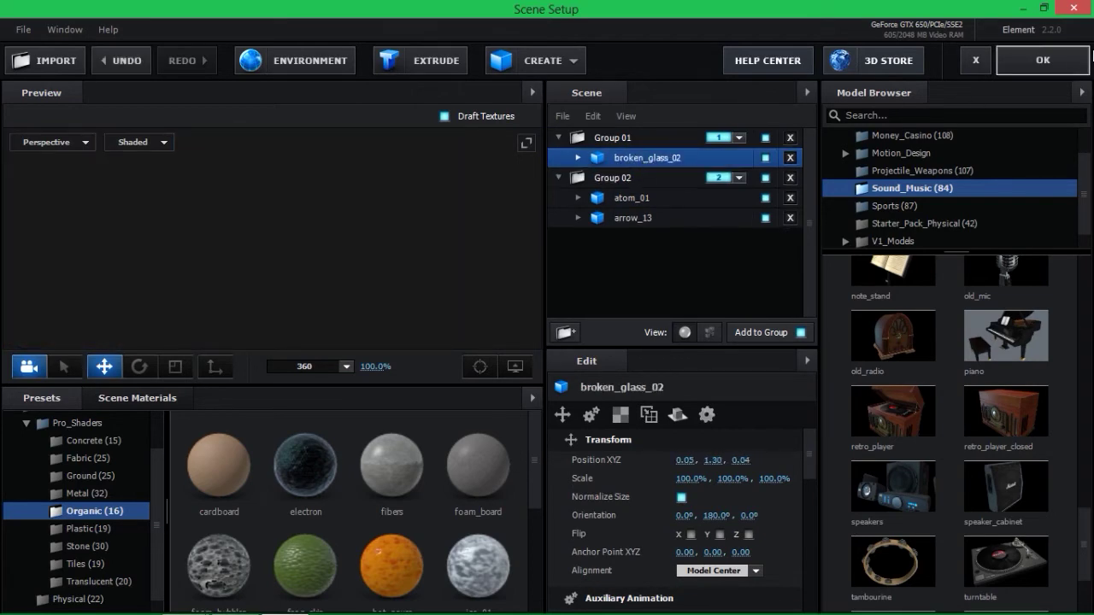
click(1046, 62)
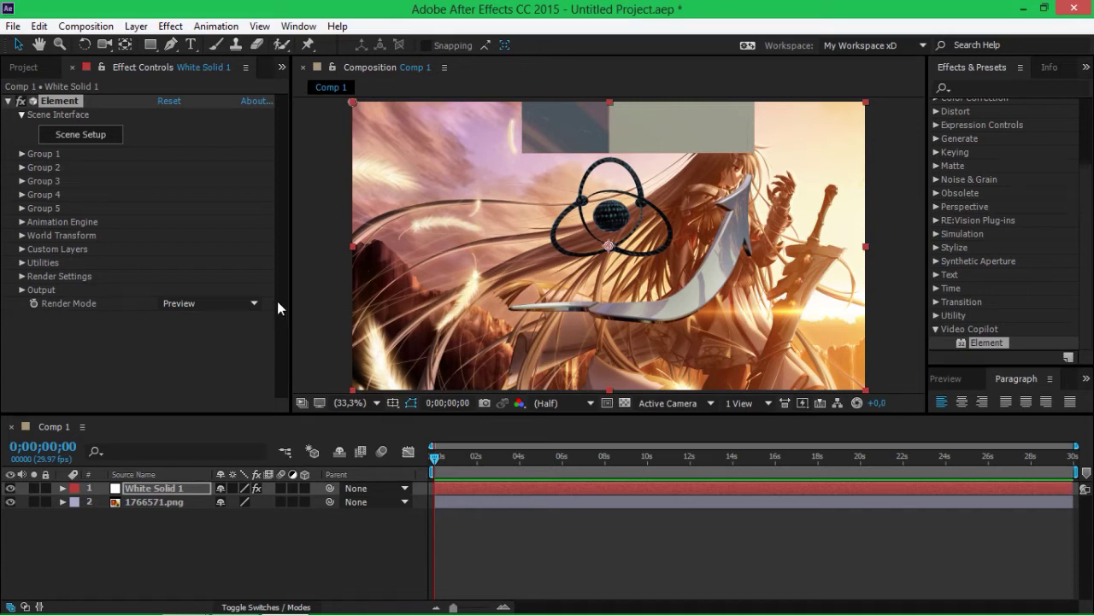
Disable Group 2 in the Element effect to hide the atom and arrow models.
click(22, 168)
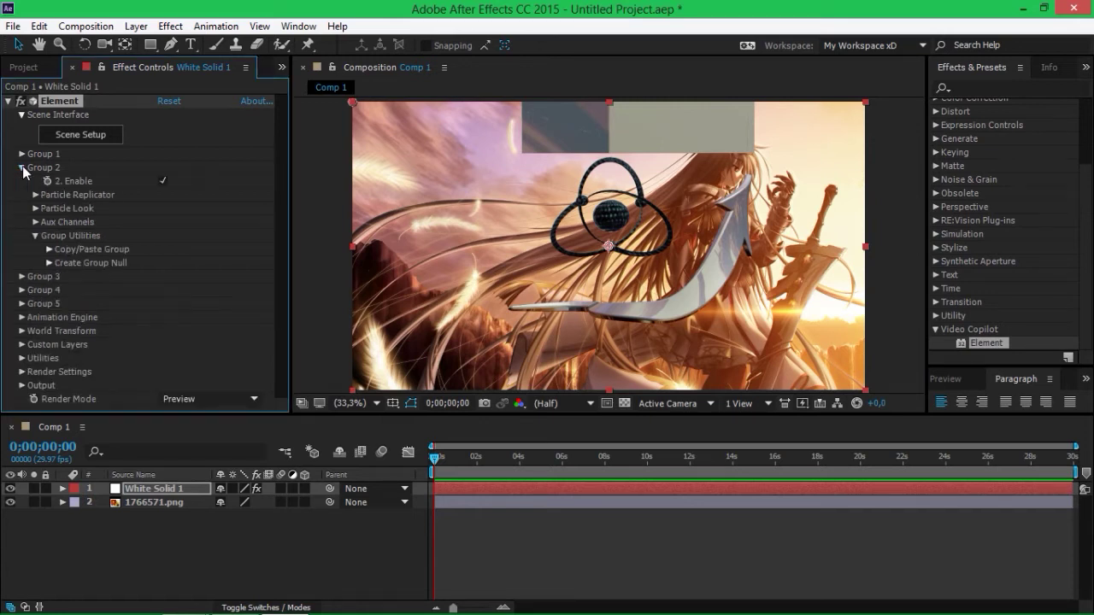
click(164, 180)
click(164, 180)
click(164, 180)
click(164, 179)
click(164, 180)
Collapse Group 2's settings and expand Group 1's options.
click(22, 167)
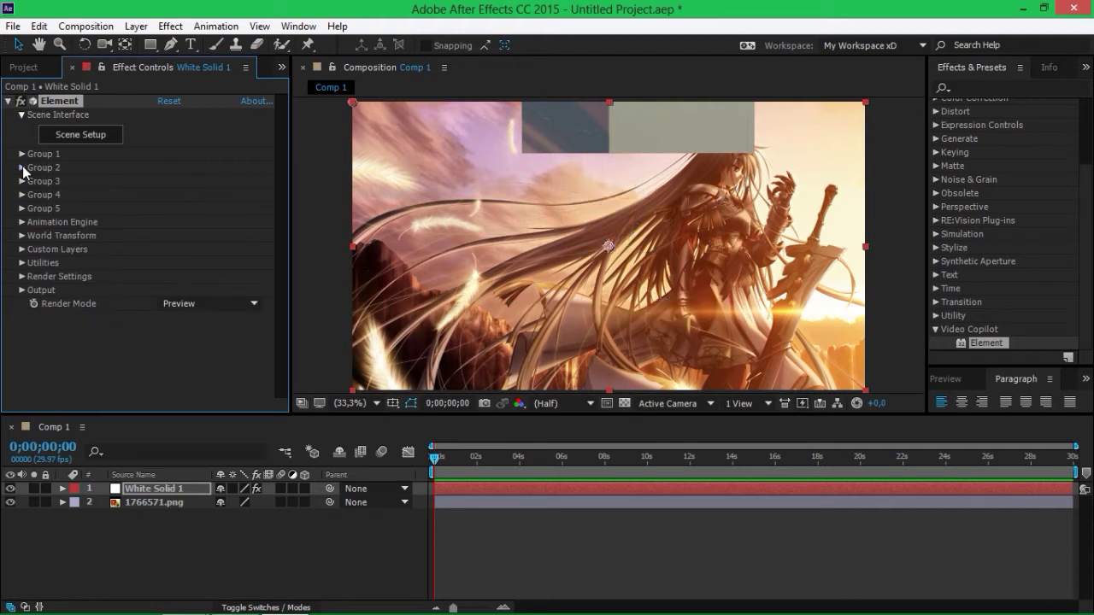
click(24, 168)
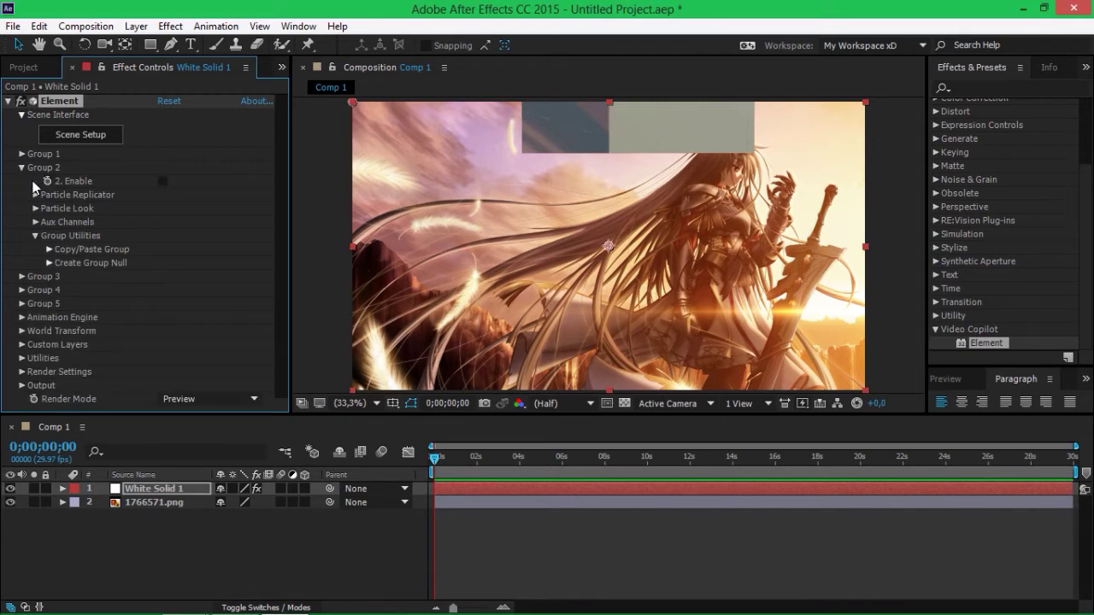
click(20, 171)
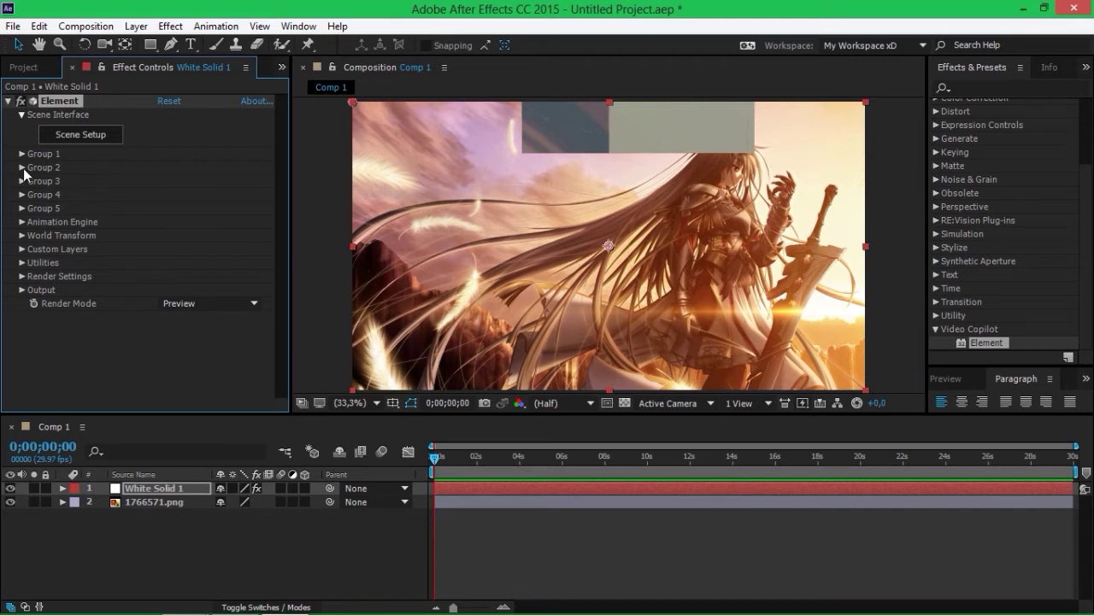
click(22, 156)
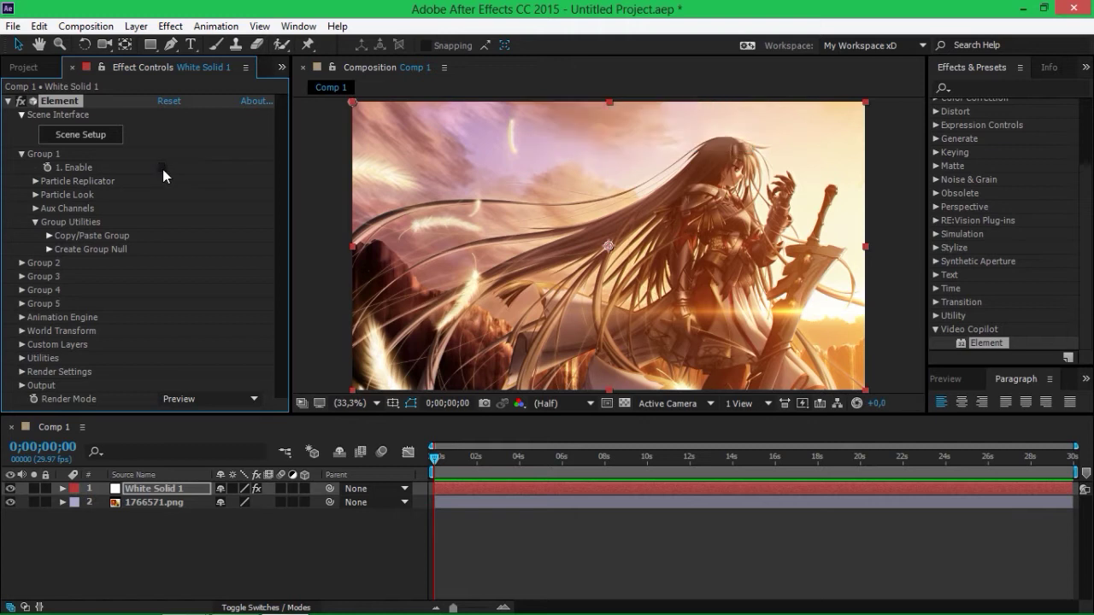
Test Particle Replicator X rotation on Group 1, then undo it.
click(35, 181)
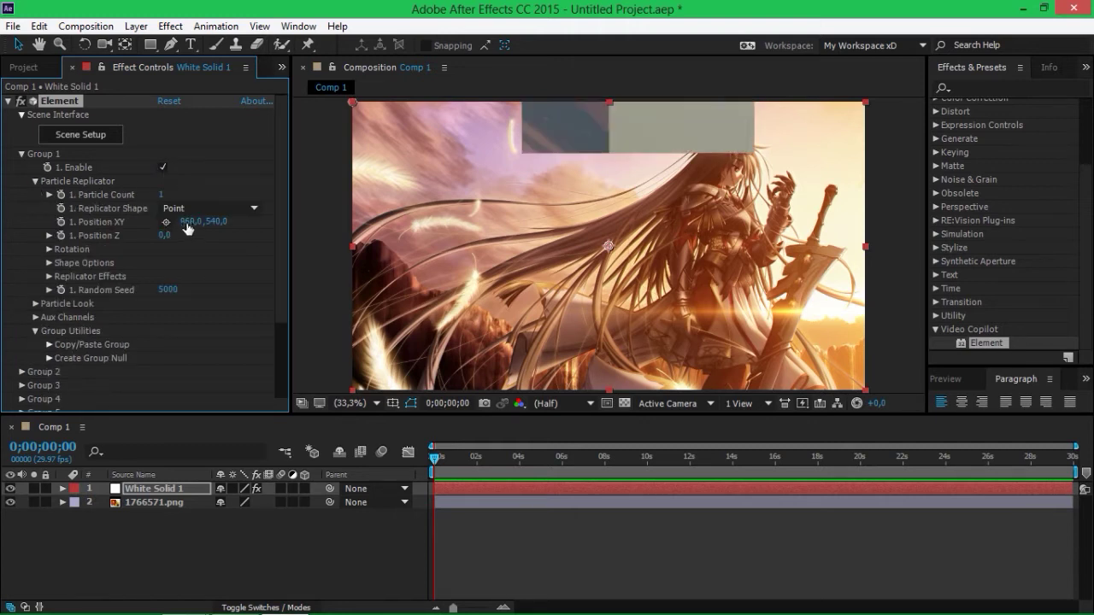
click(49, 250)
mouse_move(175, 263)
mouse_down()
mouse_move(266, 260)
mouse_move(411, 207)
mouse_up()
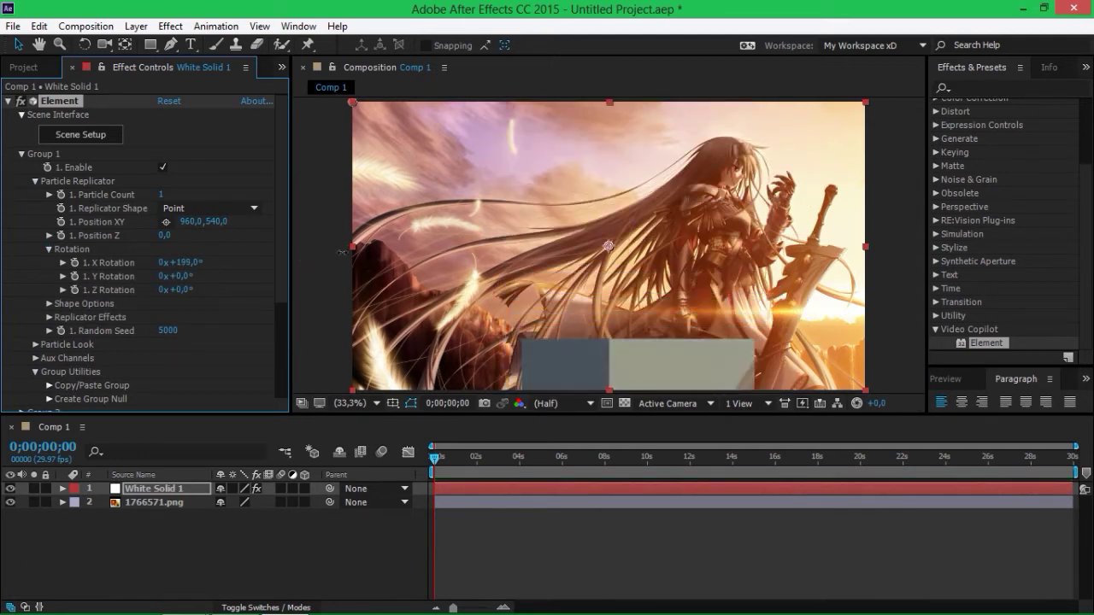
key(ctrl+z)
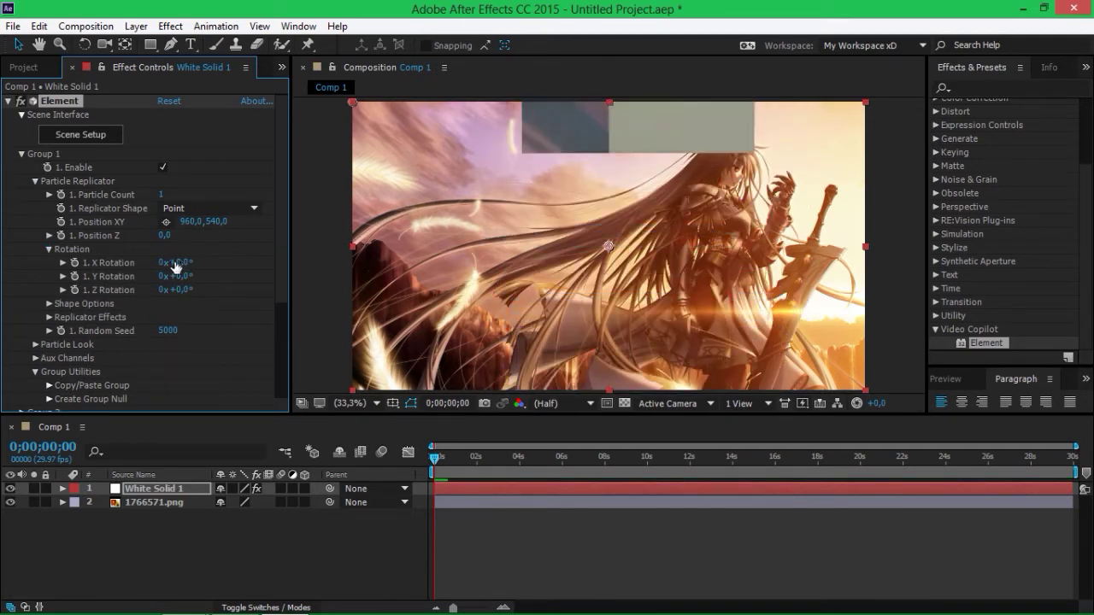
click(49, 249)
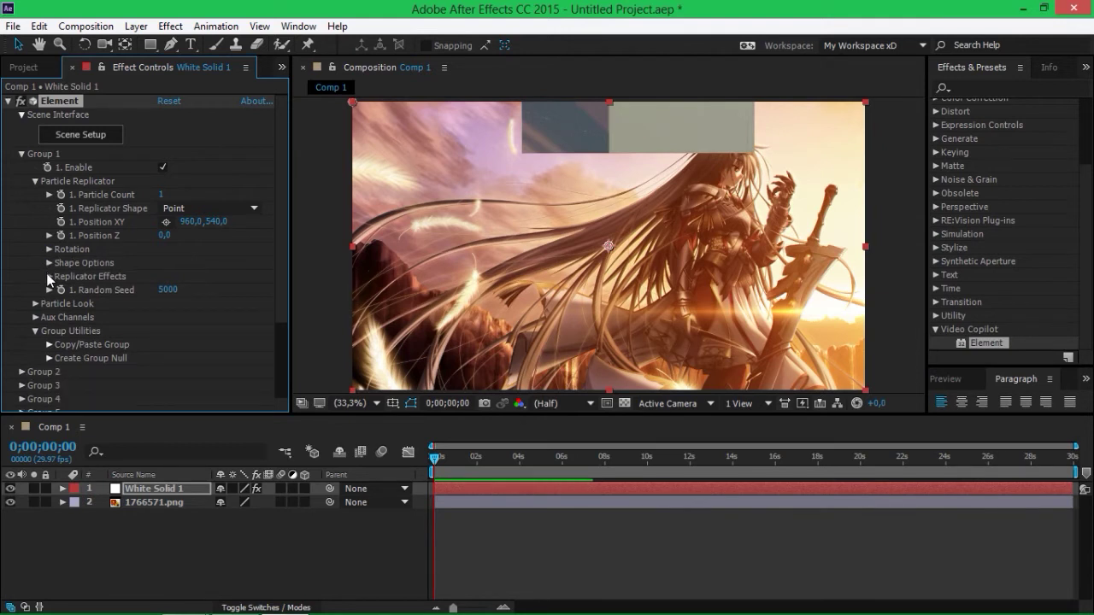
click(36, 182)
Experiment with Particle Size and per-axis X and Y sizes, undoing the axis changes.
click(35, 195)
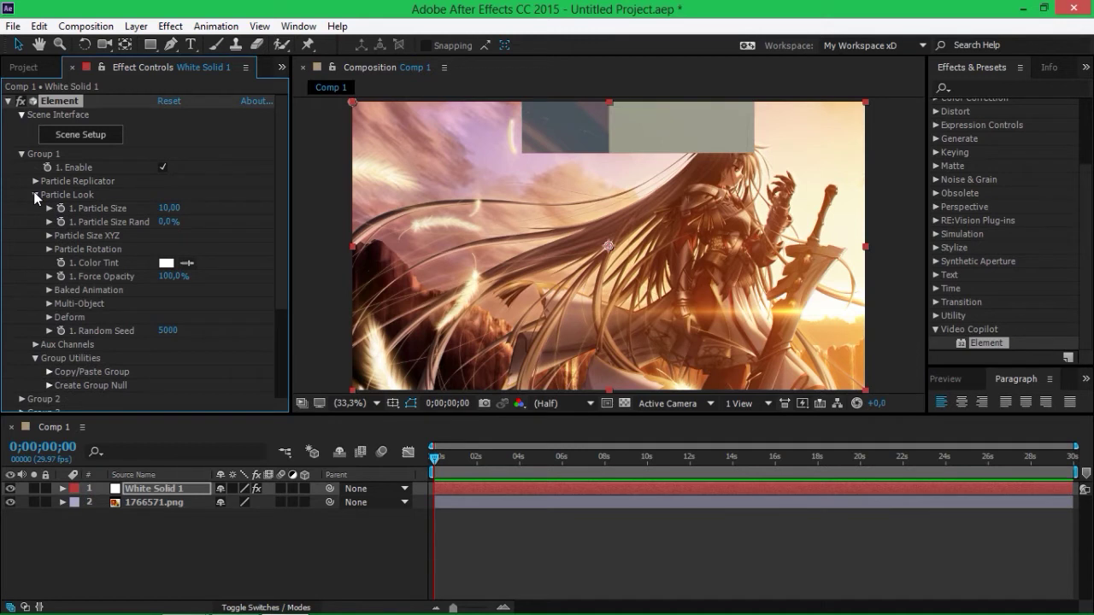
mouse_move(169, 208)
mouse_down()
mouse_move(198, 210)
mouse_move(144, 212)
mouse_move(164, 224)
mouse_up()
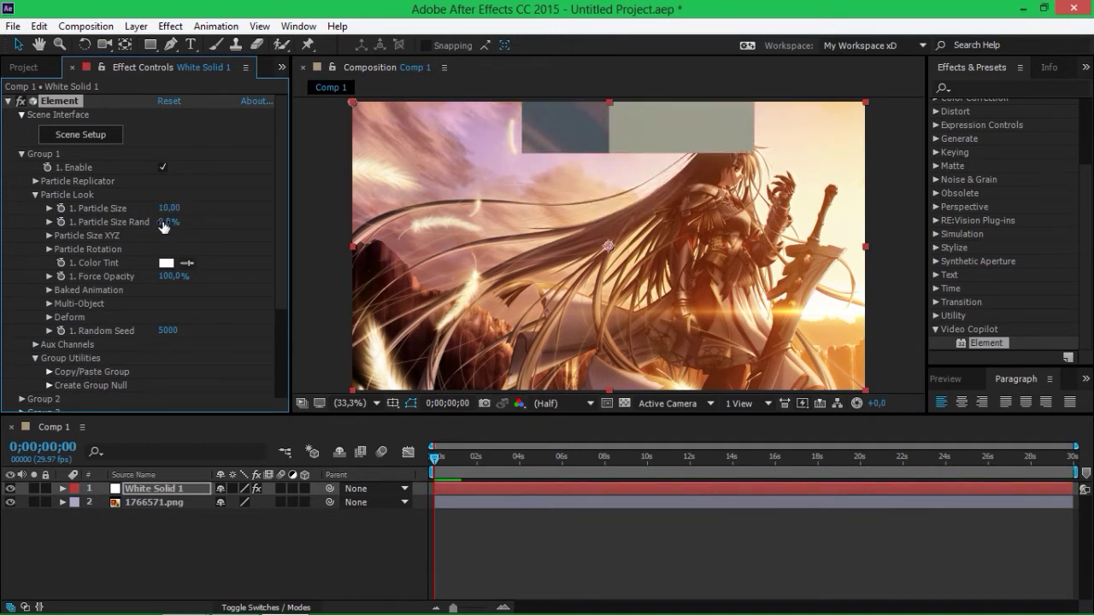
click(48, 236)
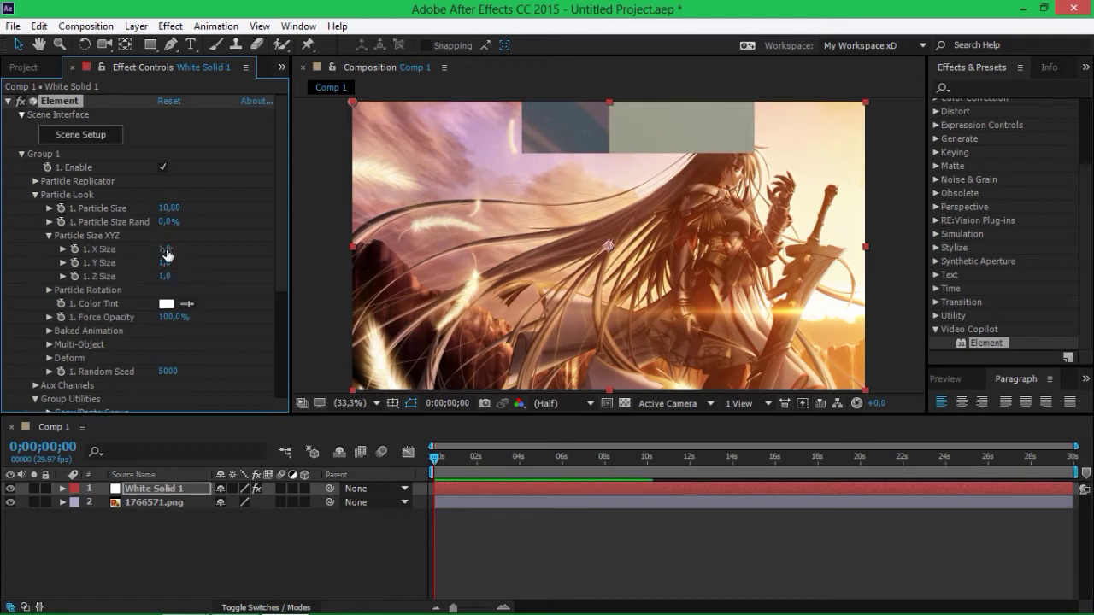
drag(164, 249, 232, 246)
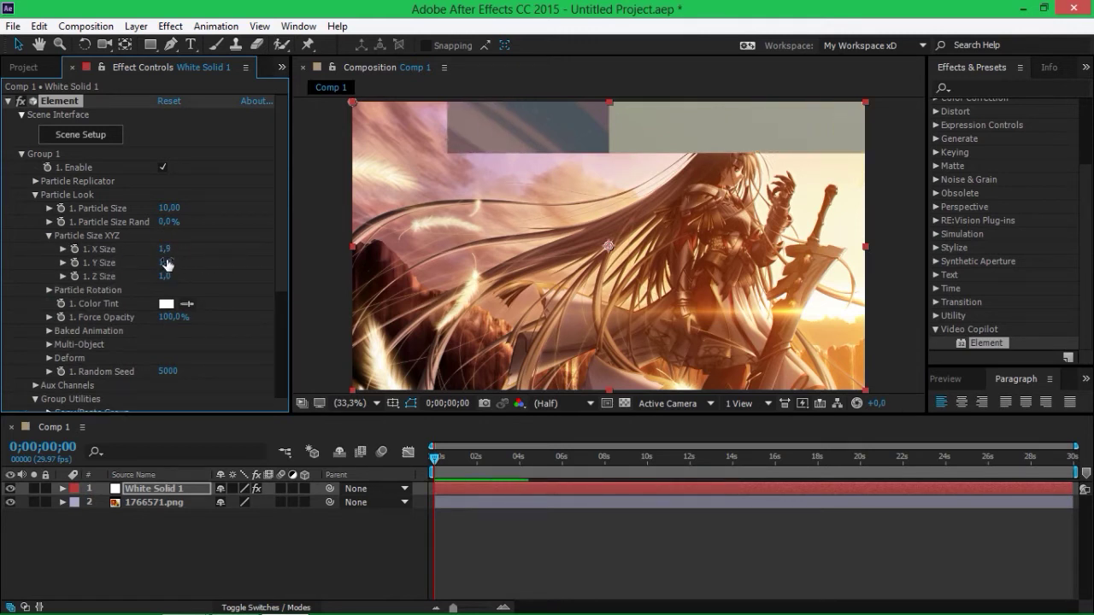
key(ctrl+z)
drag(168, 265, 29, 231)
key(ctrl+z)
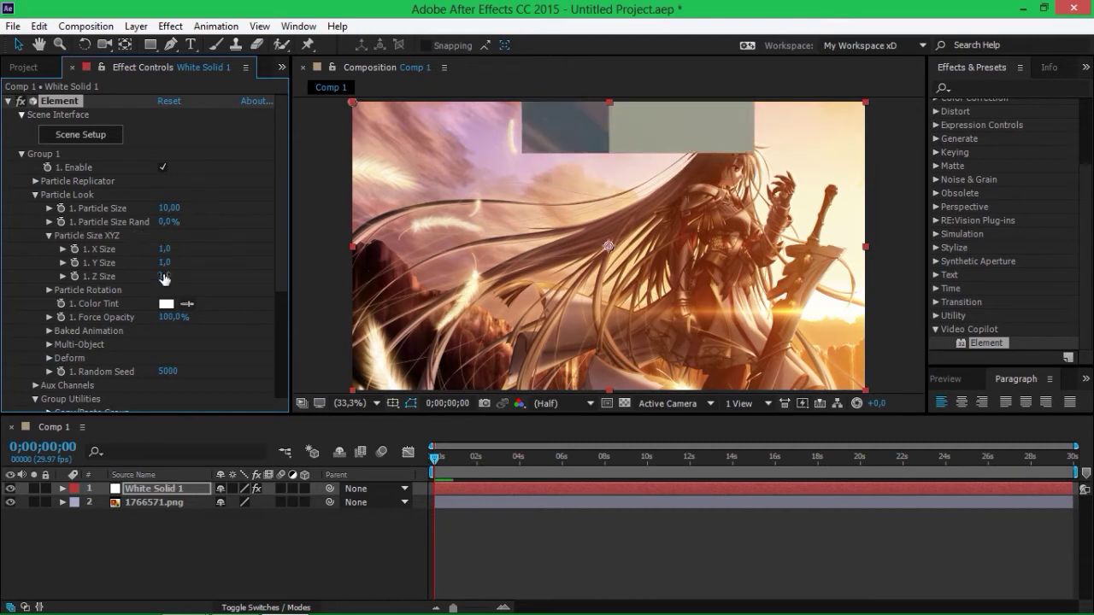
click(48, 236)
Adjust Particle Rotation and inspect the randomize angle settings, then collapse the look settings.
click(49, 249)
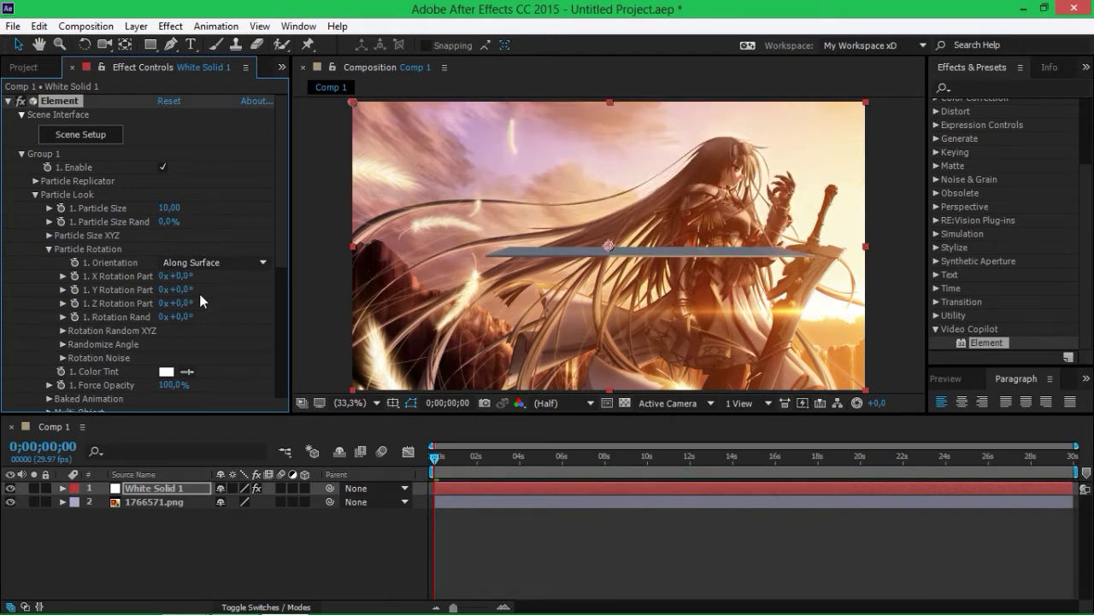
drag(184, 304, 190, 314)
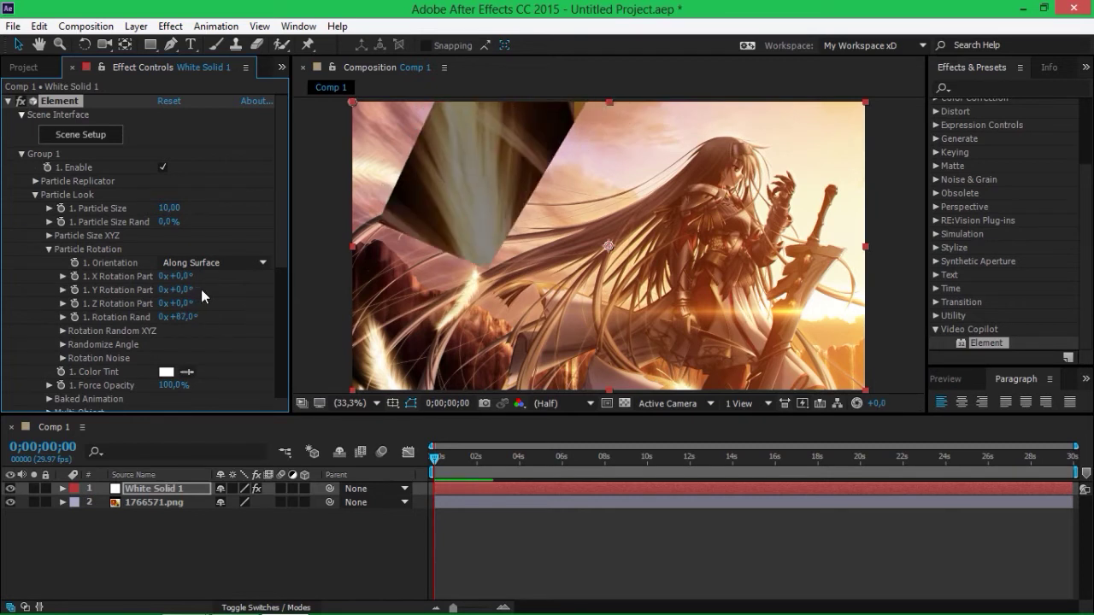
click(62, 344)
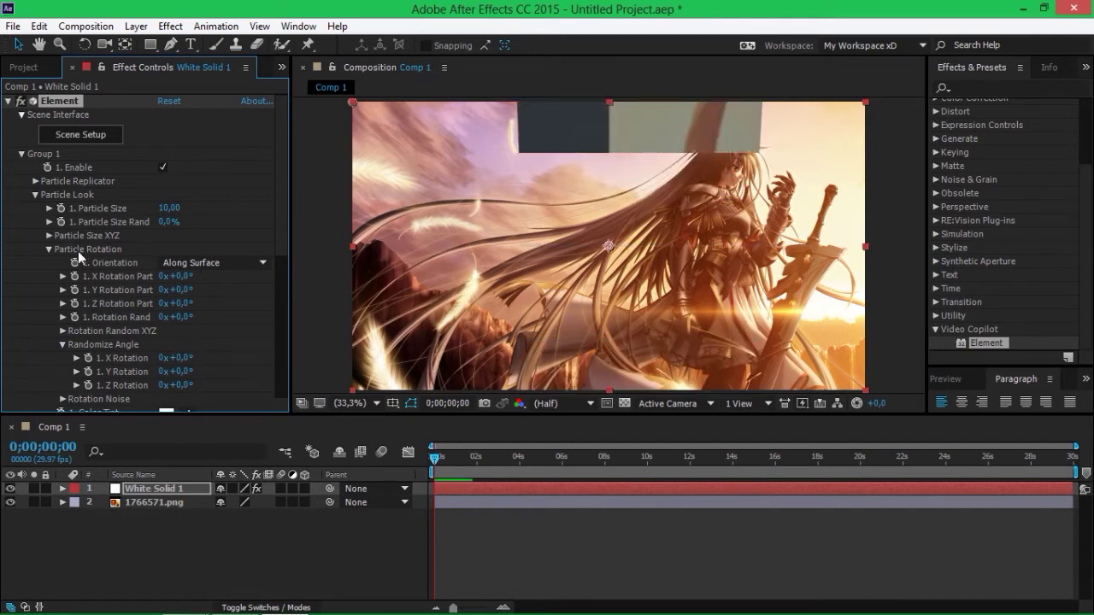
click(48, 248)
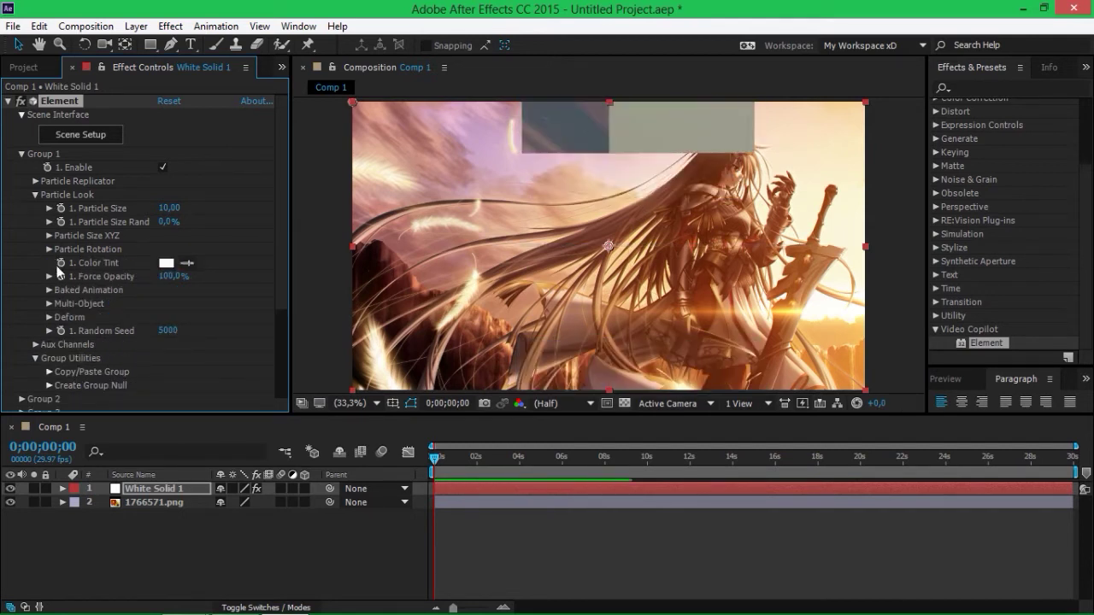
click(36, 195)
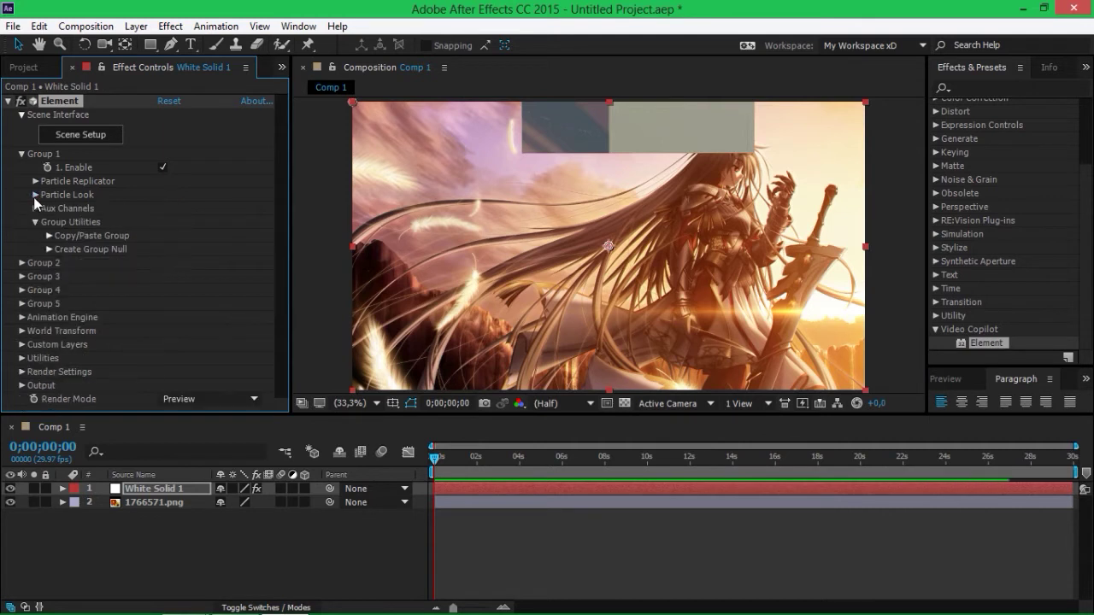
Collapse Group 1, try sliding the World Transform position sideways, then undo it.
click(21, 154)
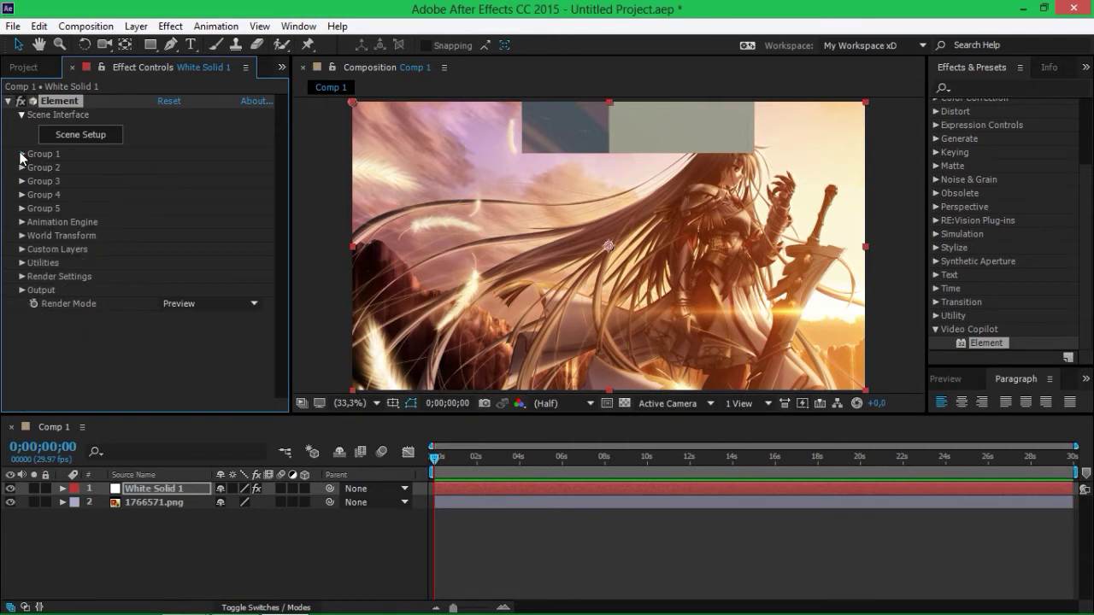
click(22, 237)
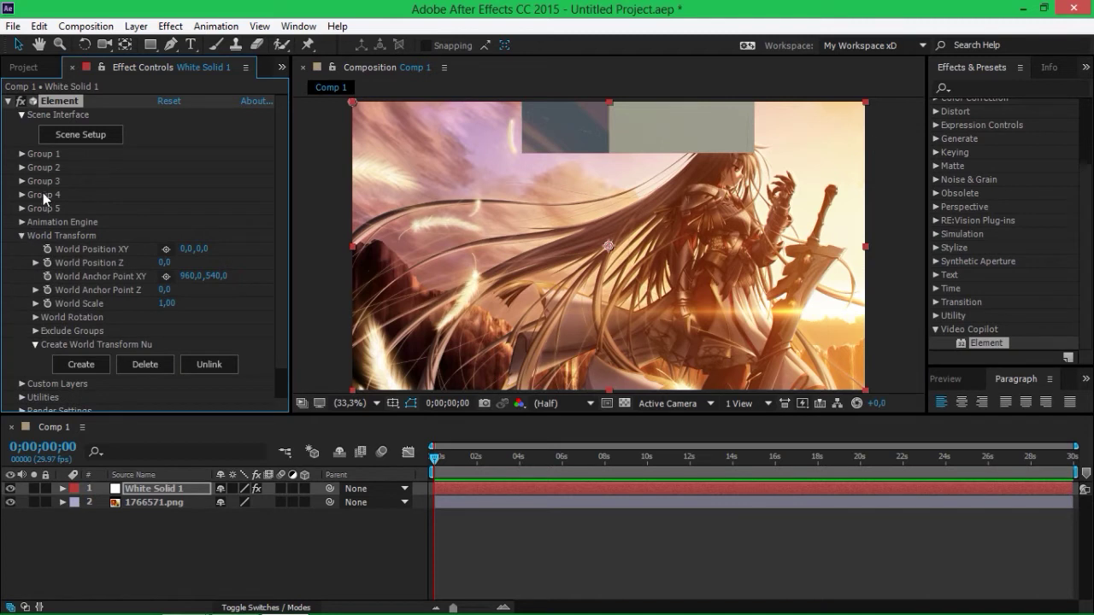
mouse_move(195, 248)
mouse_down()
mouse_move(228, 258)
mouse_move(203, 247)
mouse_move(737, 184)
mouse_up()
key(ctrl+z)
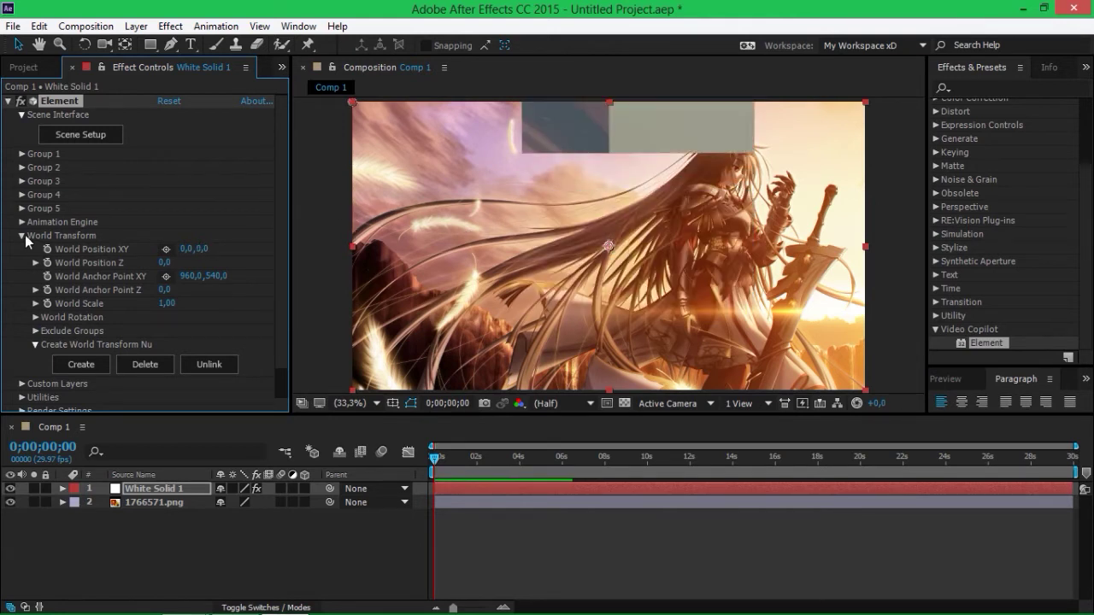
Enable Group 2 so the atom and arrow reappear, shifting the Element scene downward.
click(22, 167)
click(162, 180)
drag(202, 345, 698, 277)
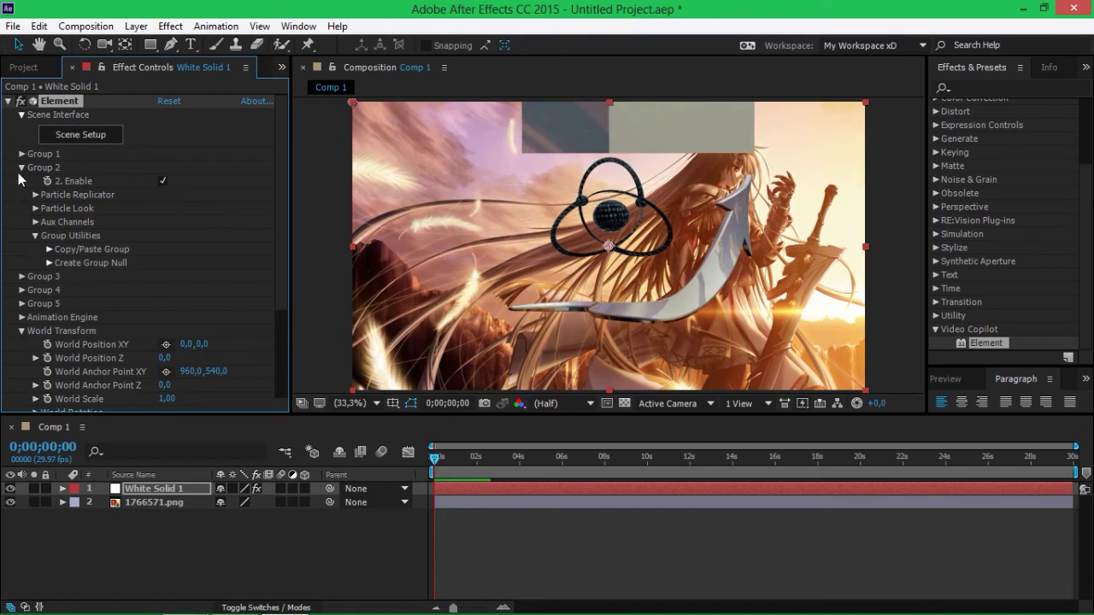
click(22, 331)
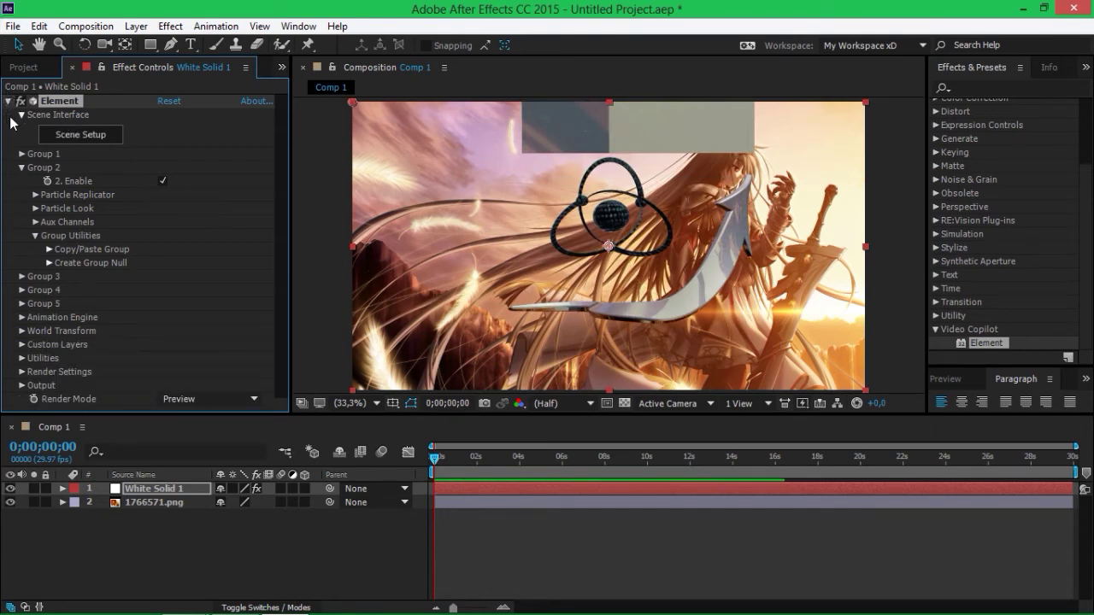
click(137, 25)
Add a new Camera 1 layer, orbit it to a tilted view, and disable Group 2.
mouse_move(205, 39)
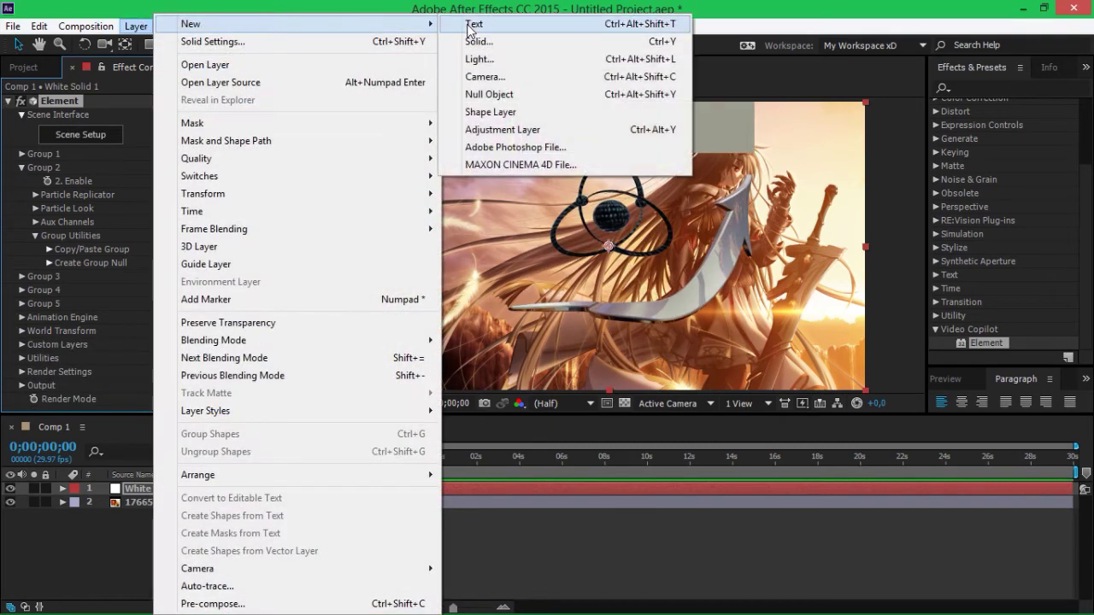
click(658, 76)
click(710, 487)
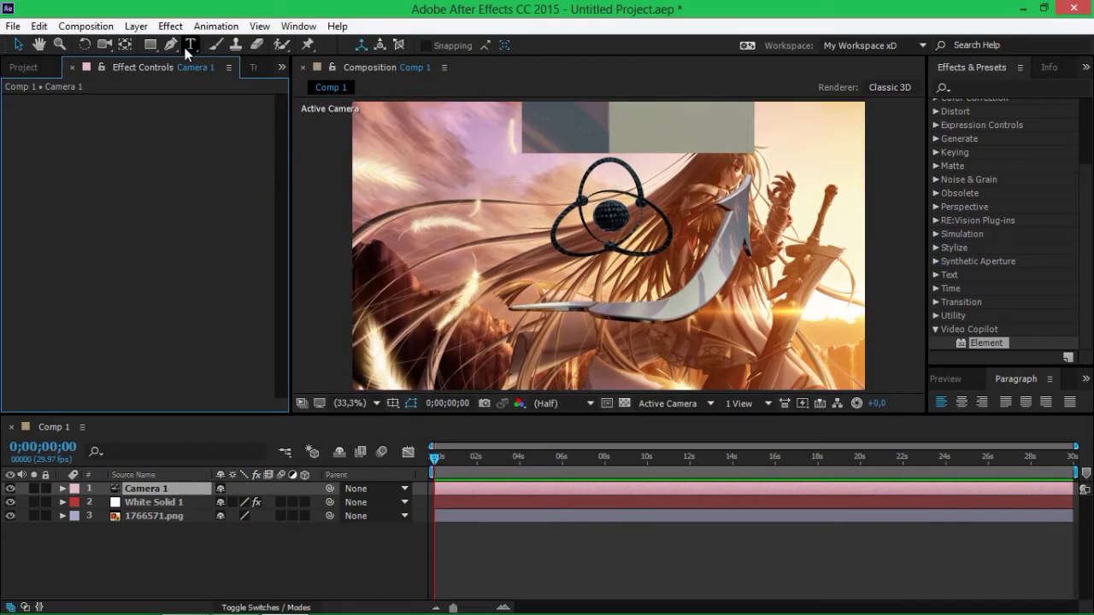
click(104, 45)
mouse_move(547, 248)
mouse_down()
mouse_move(424, 250)
mouse_move(612, 212)
mouse_move(476, 204)
mouse_move(447, 177)
mouse_move(643, 166)
mouse_move(475, 163)
mouse_up()
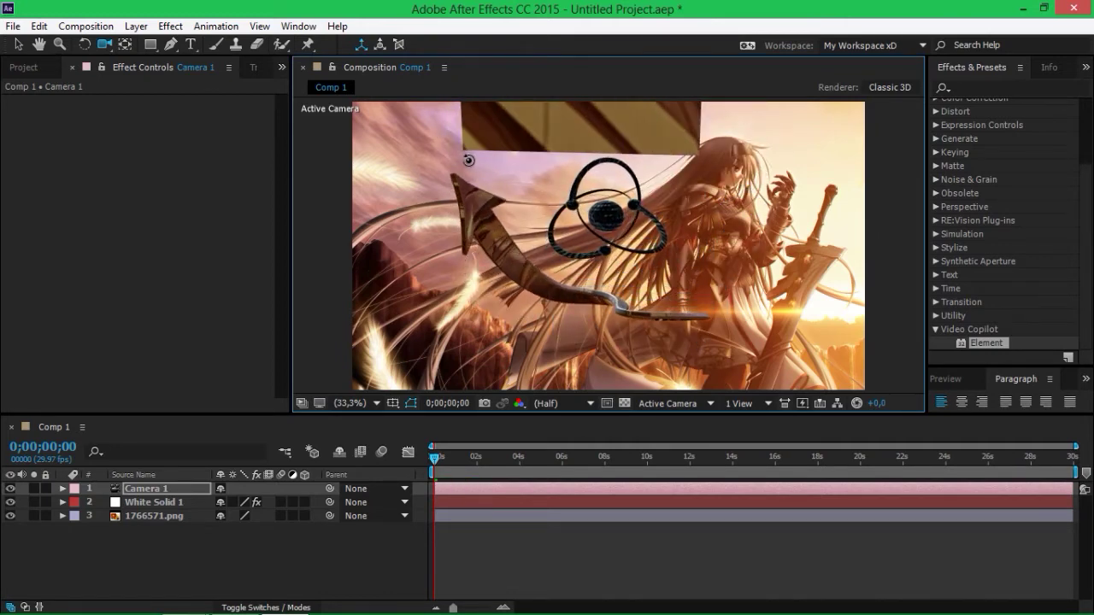
drag(475, 163, 483, 154)
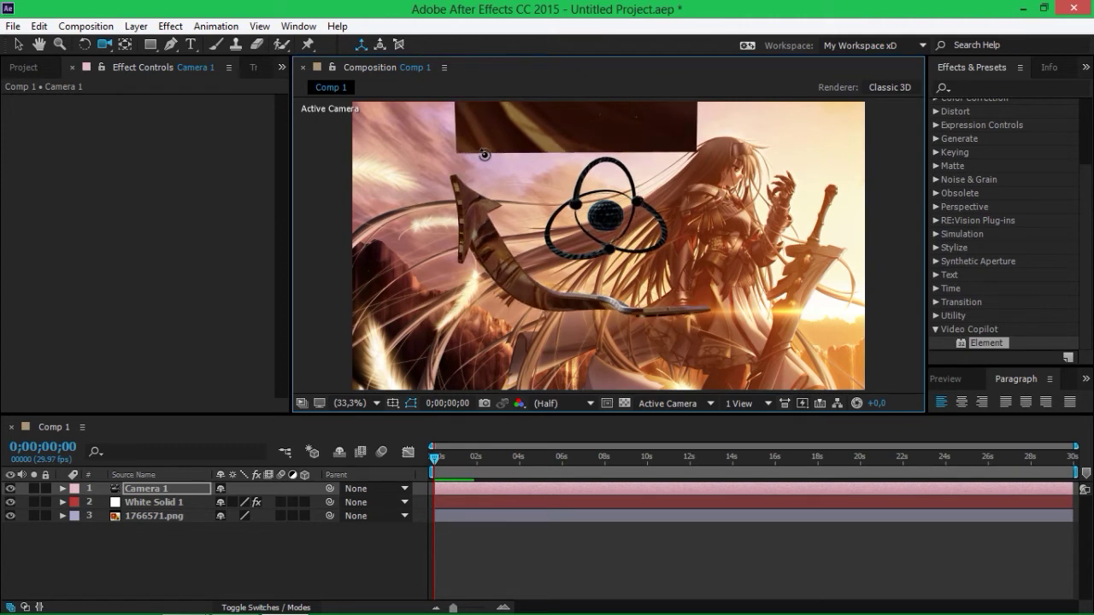
click(152, 504)
click(163, 181)
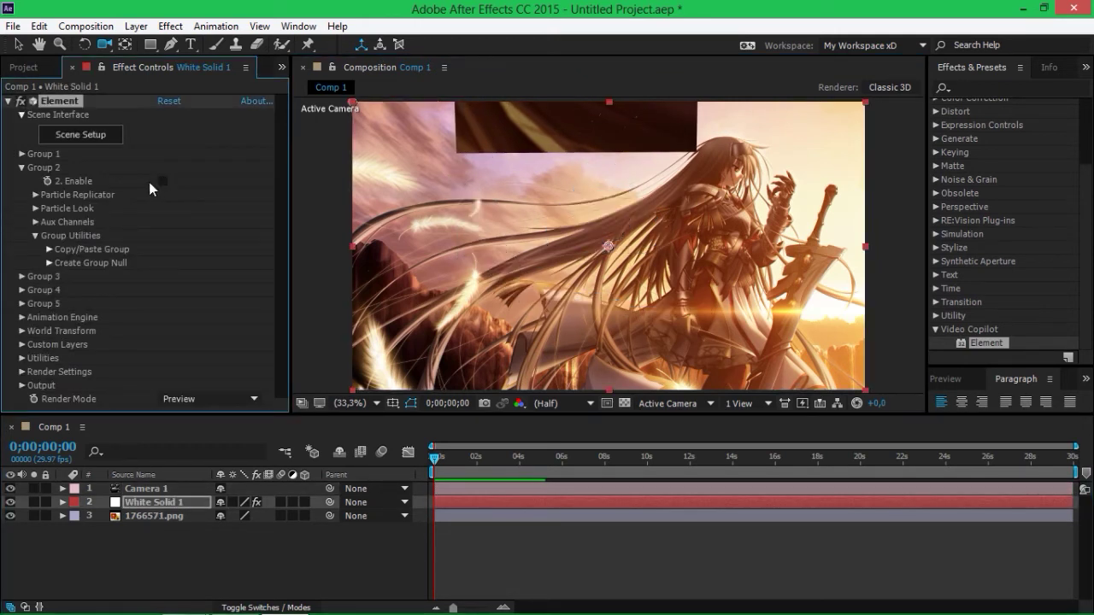
Collapse Group 2, pan and orbit Camera 1 to centre the dark Element plane, and expand Render Settings.
click(21, 167)
key(g)
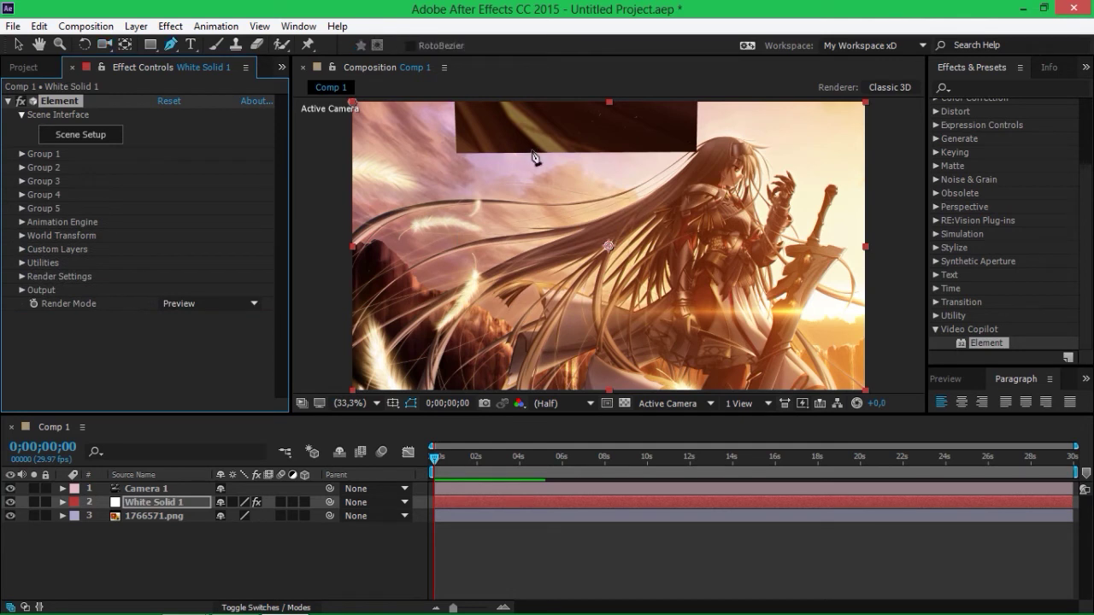
key(c)
key(c)
key(c)
key(c)
mouse_move(588, 134)
mouse_down()
mouse_move(611, 305)
mouse_move(611, 231)
mouse_move(617, 260)
mouse_up()
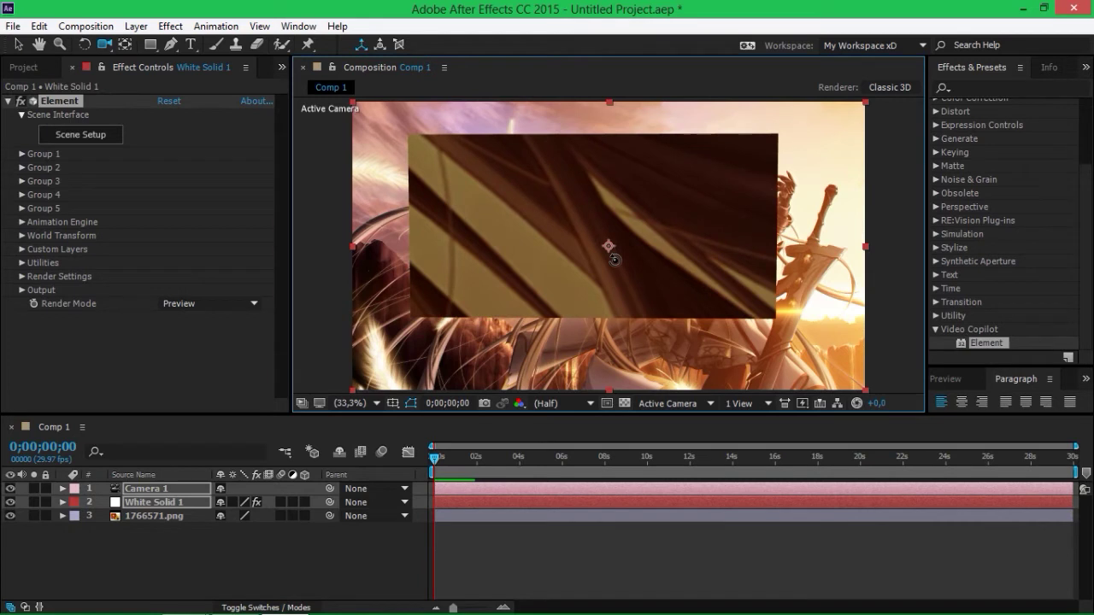
drag(619, 259, 619, 258)
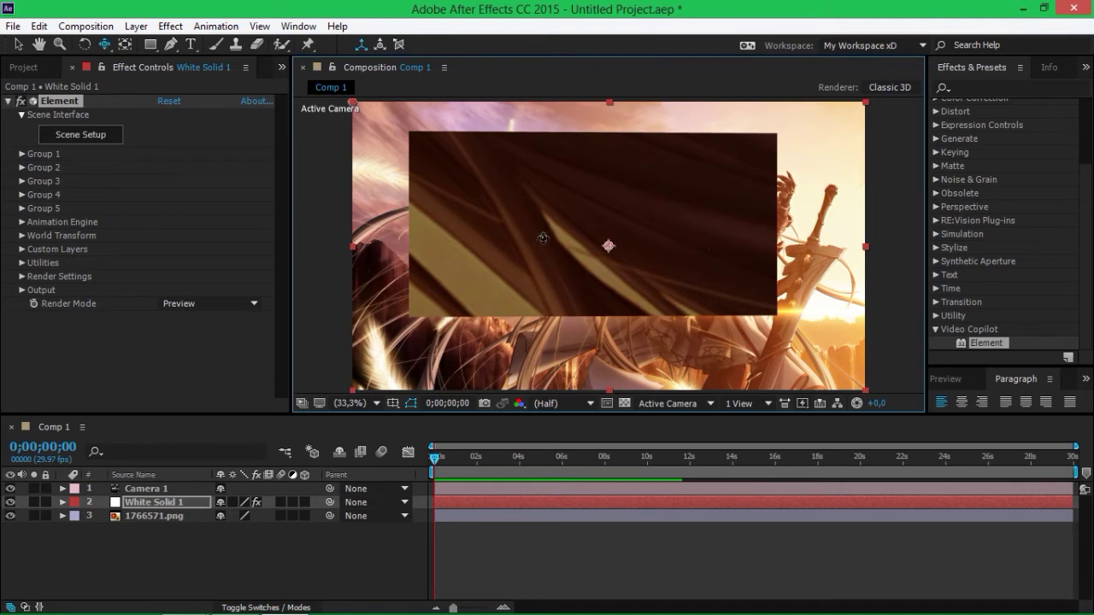
drag(544, 238, 556, 241)
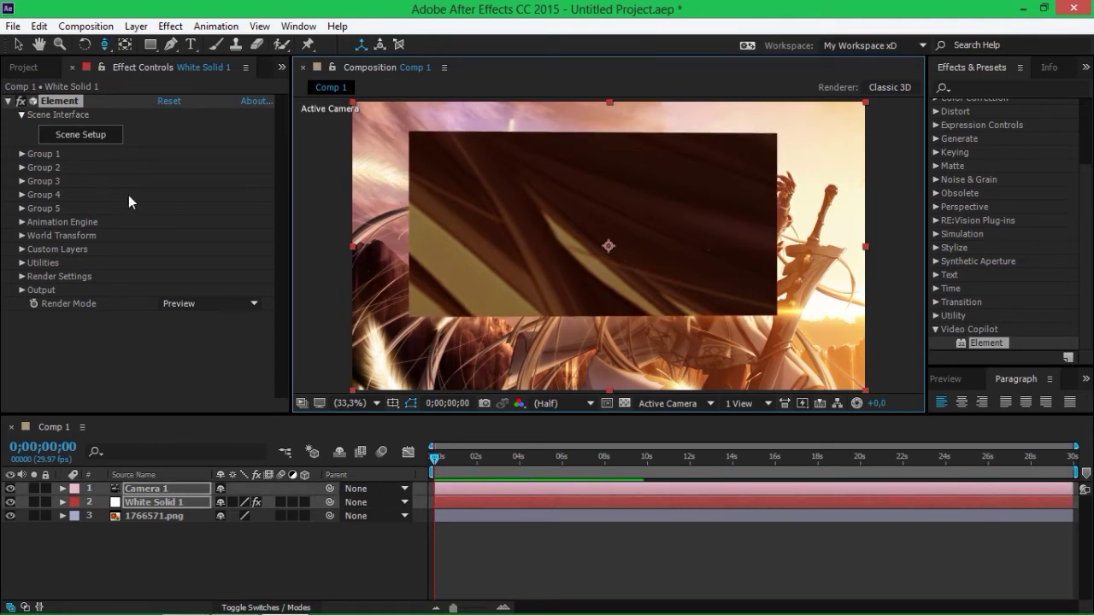
click(23, 276)
scroll(23, 282, down, 1)
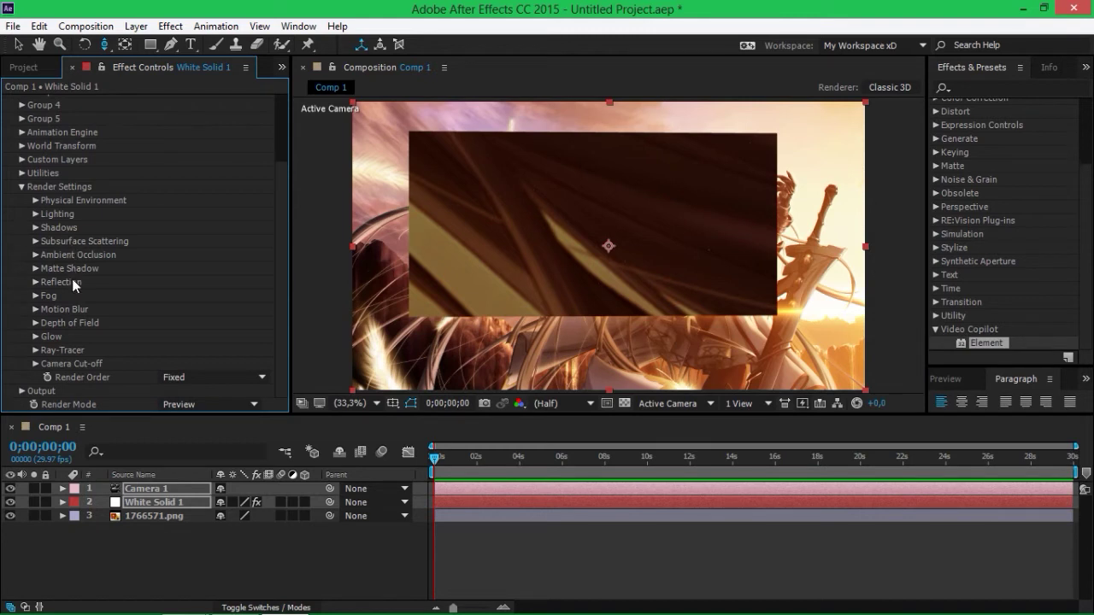
Collapse Render Settings, Output and Multi-Pass Mixer, and expand Group 1 of the Element effect.
click(21, 187)
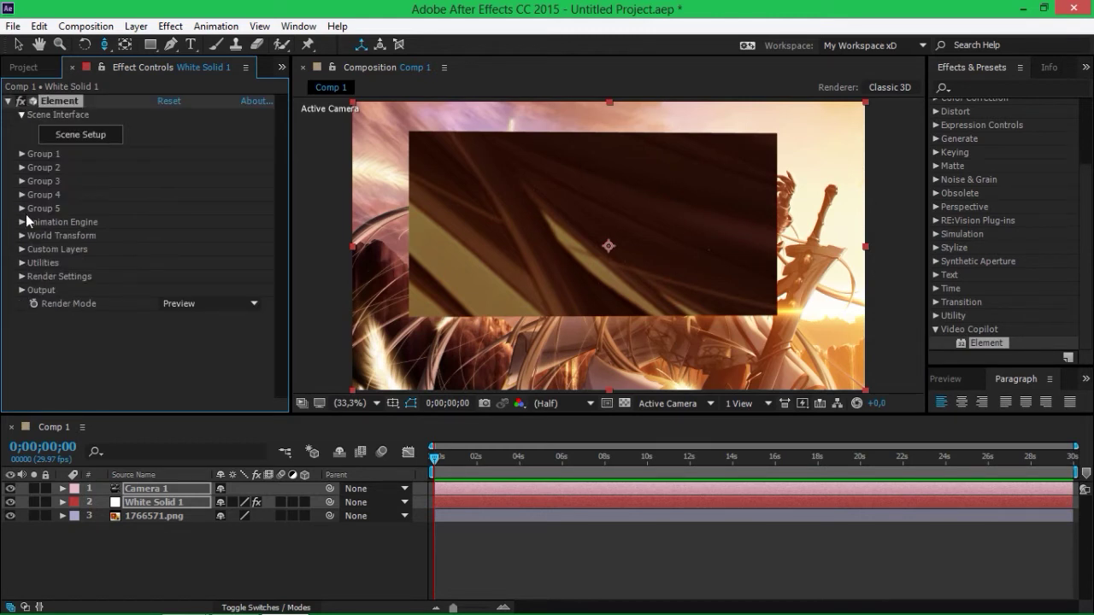
click(22, 291)
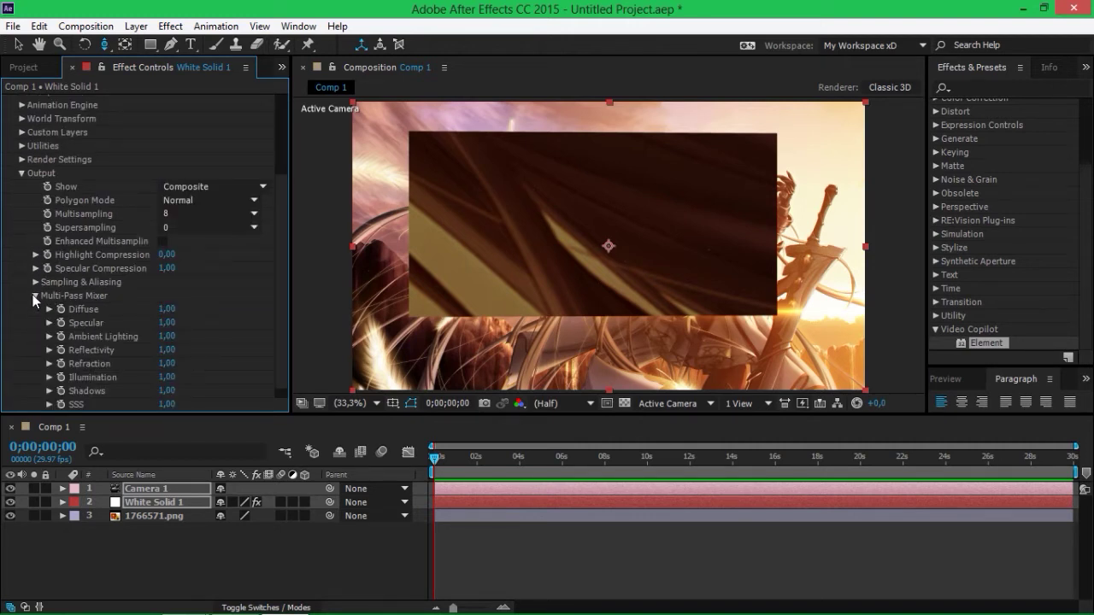
click(34, 297)
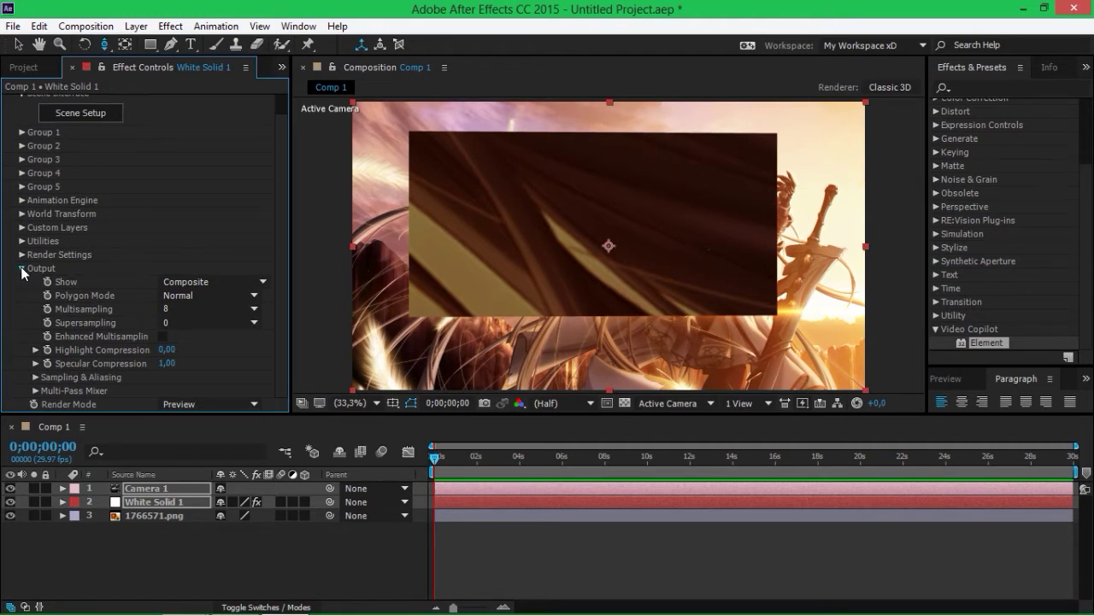
click(22, 269)
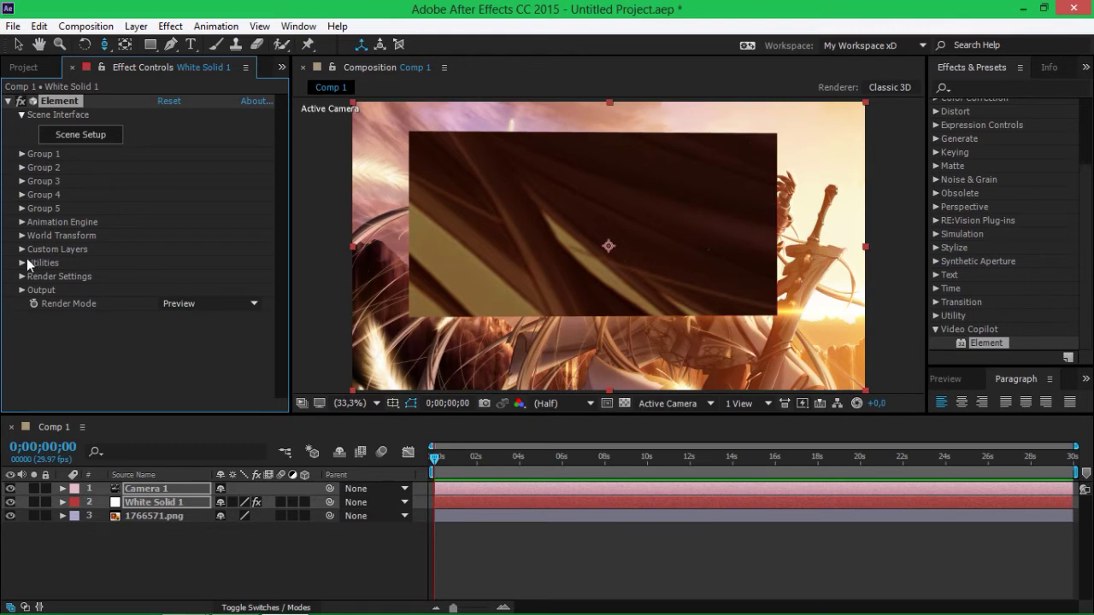
click(22, 154)
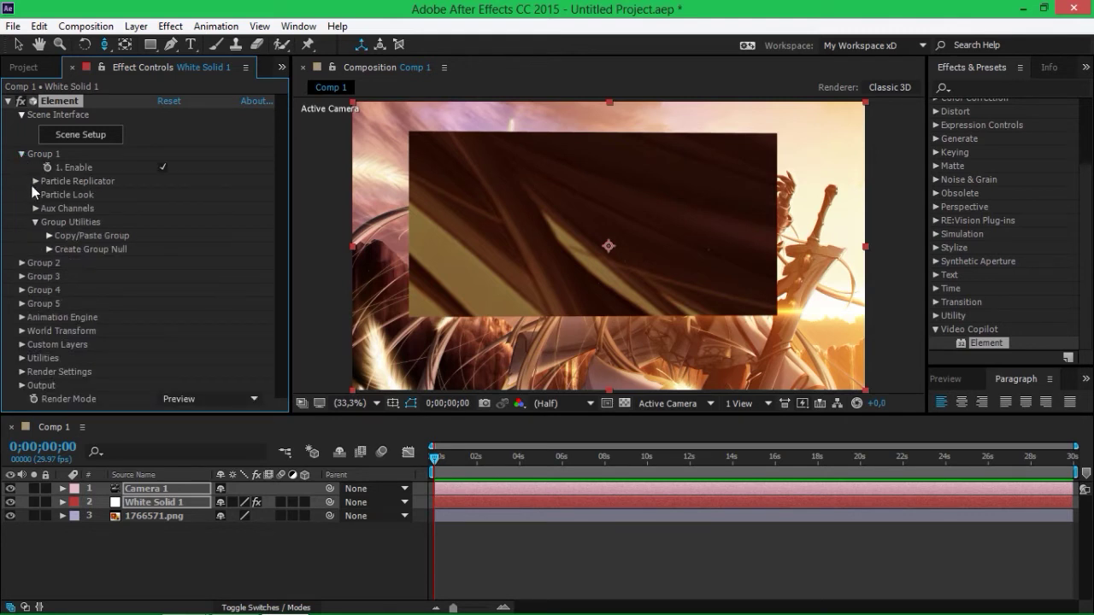
Set Group 1 particle rotation to X 61°, Y 42°, Z 103° with Rotation Random 231°.
click(35, 196)
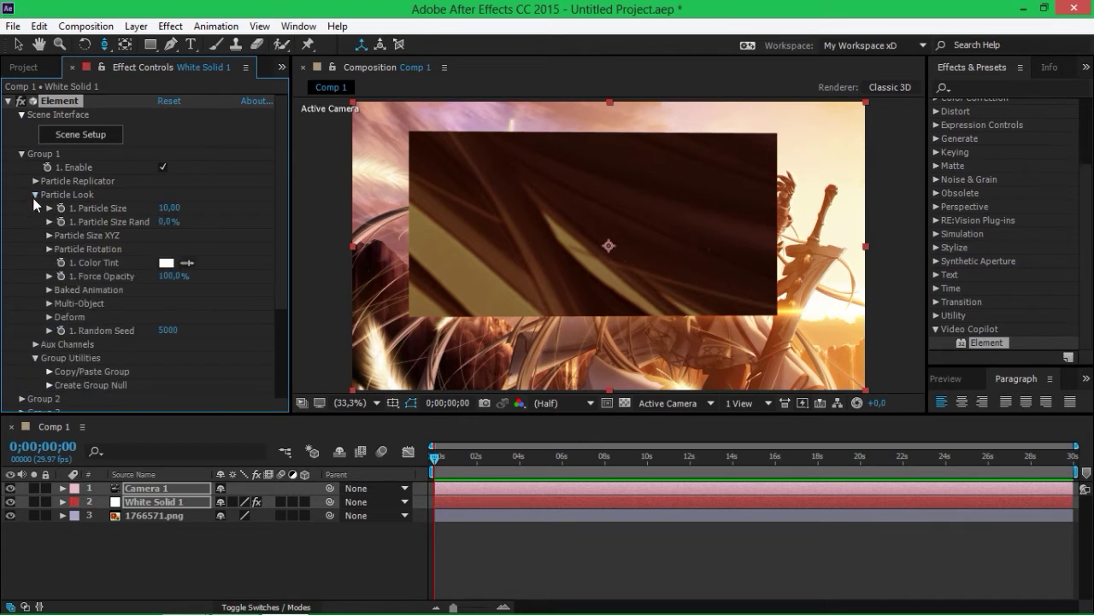
click(49, 303)
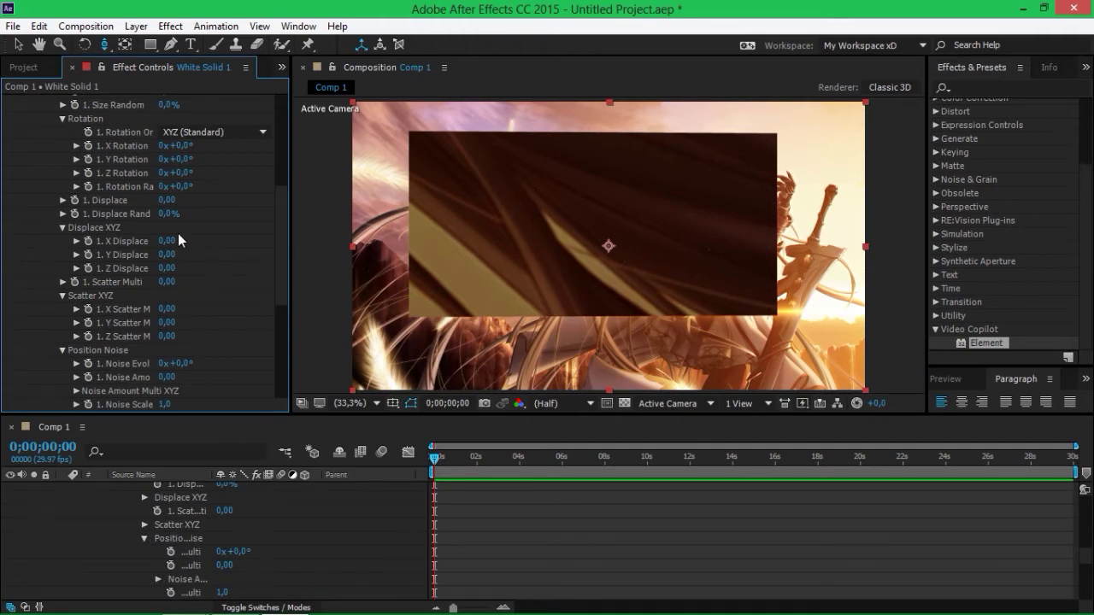
mouse_move(182, 145)
mouse_down()
mouse_move(266, 149)
mouse_move(233, 145)
mouse_move(217, 160)
mouse_move(257, 165)
mouse_up()
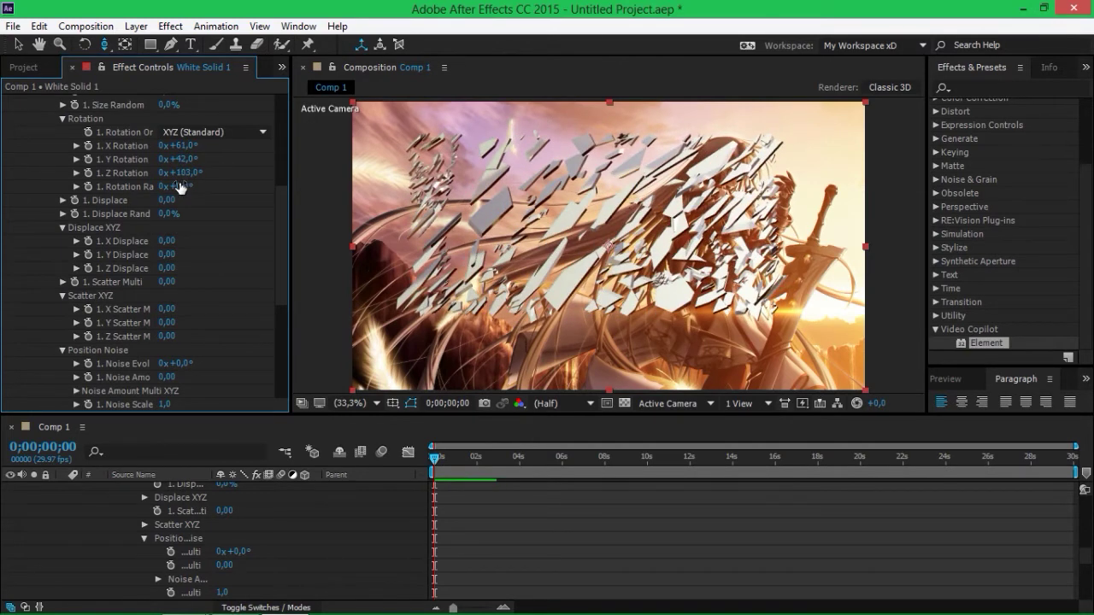
drag(181, 186, 329, 154)
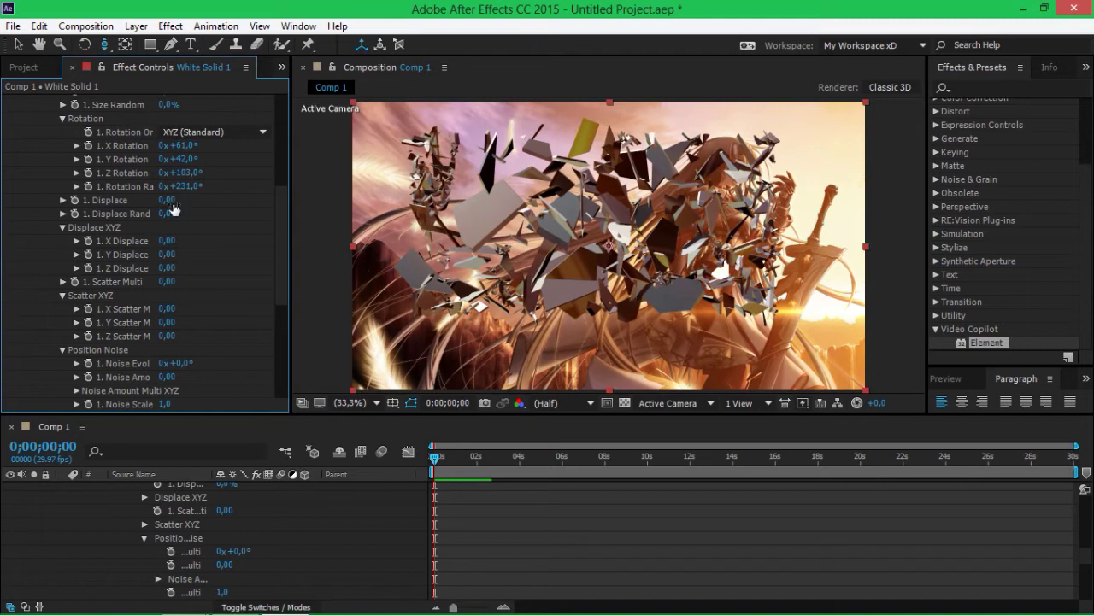
scroll(286, 291, down, 3)
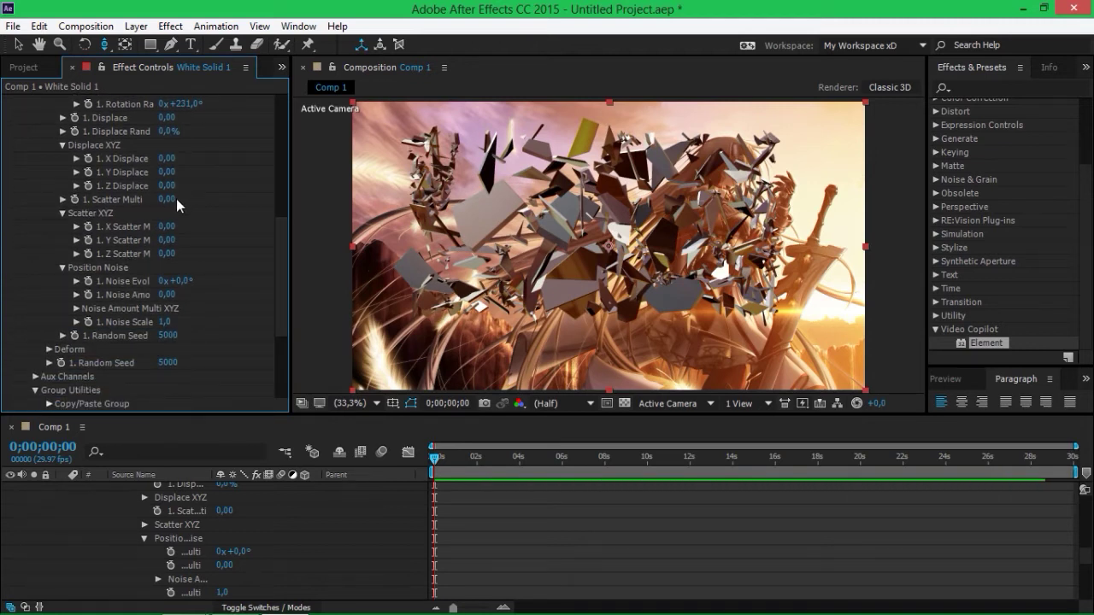
Test Scatter Multi and X/Y/Z Scatter on Group 1, undoing each back to 0.
mouse_move(169, 204)
mouse_down()
mouse_move(222, 203)
mouse_move(171, 199)
mouse_up()
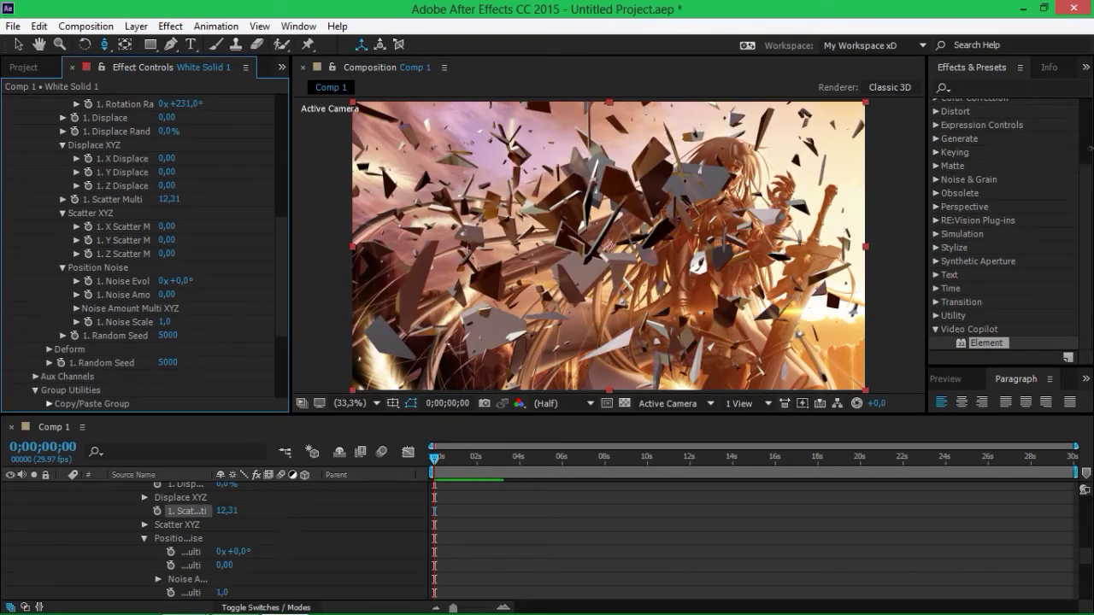
key(ctrl+z)
key(ctrl+z)
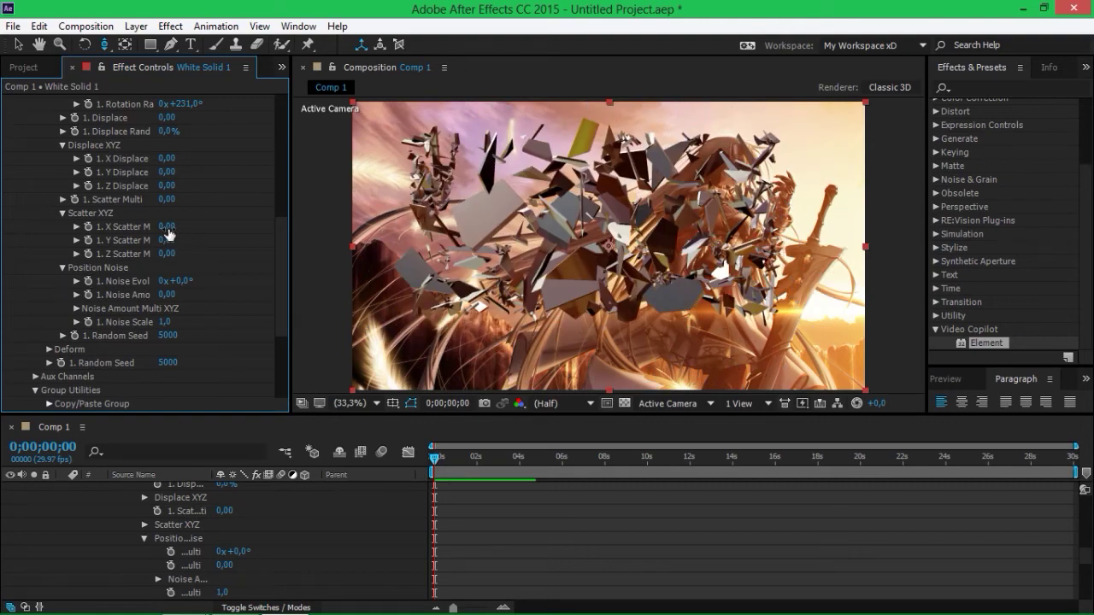
drag(167, 228, 1084, 167)
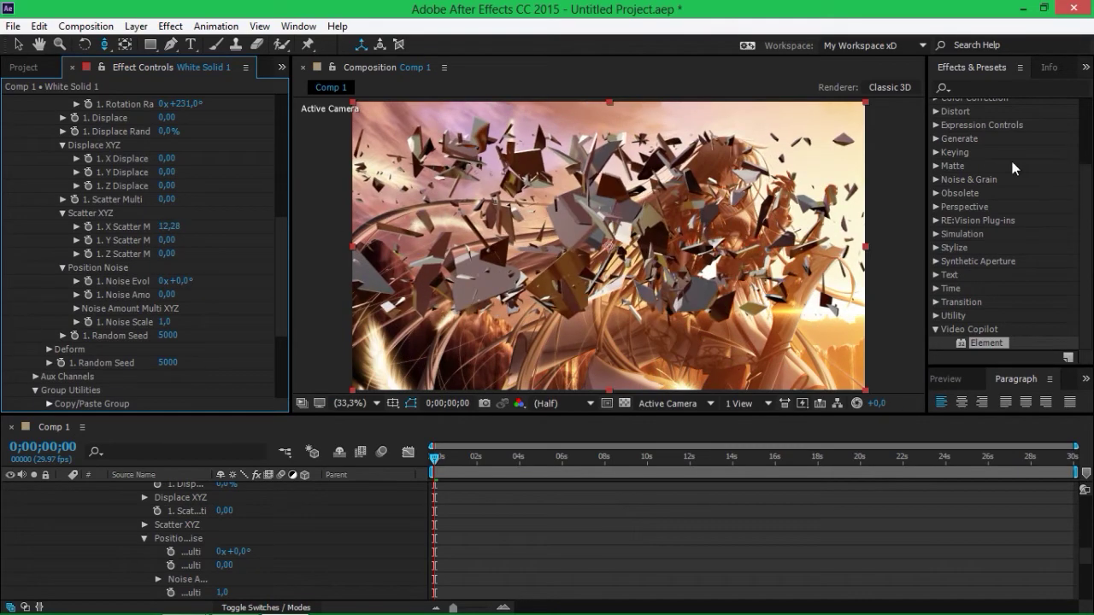
key(ctrl+z)
drag(167, 240, 330, 143)
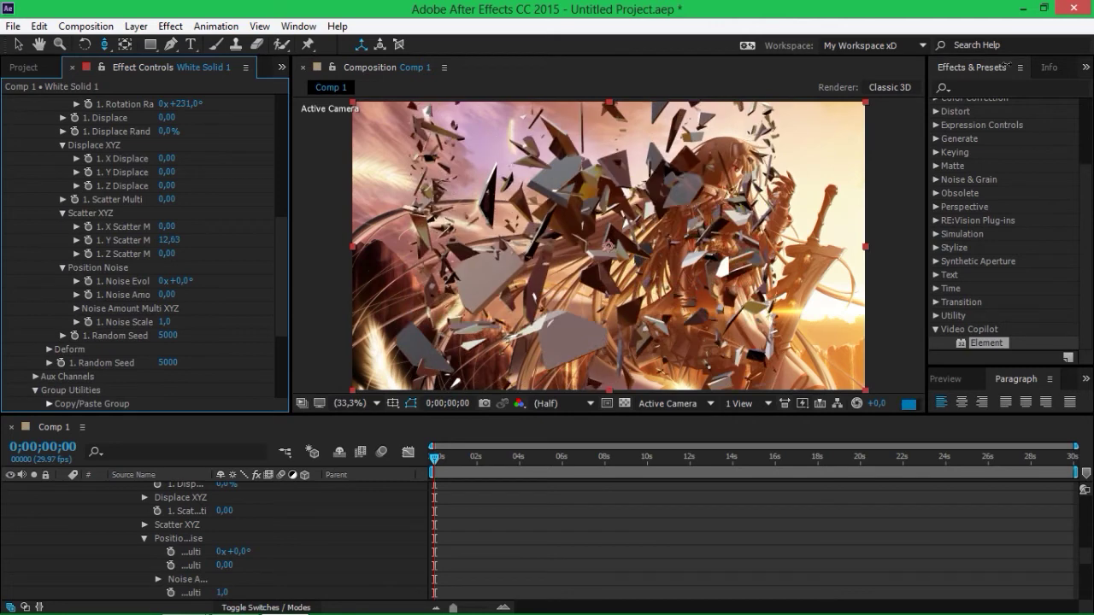
drag(167, 254, 845, 173)
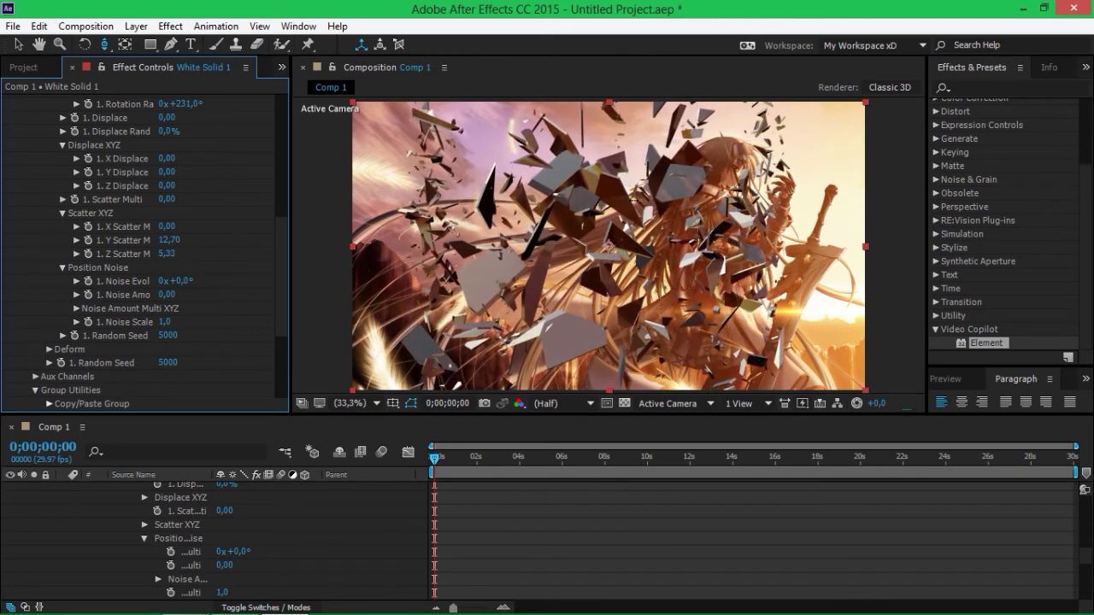
key(ctrl+z)
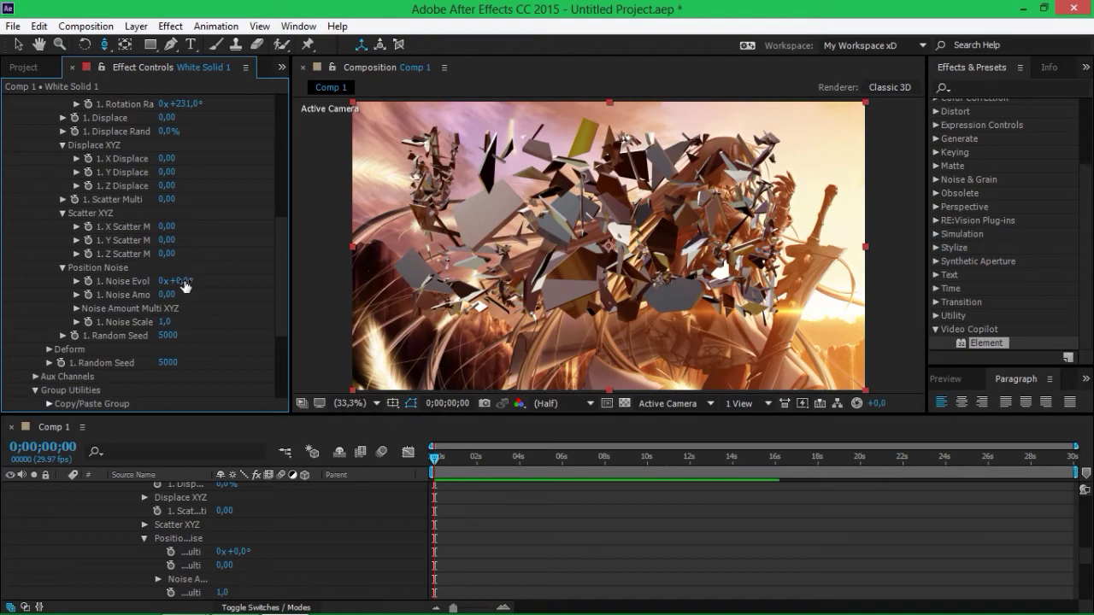
Try Position Noise Amount and Evolution, then reset noise and Rotation Random to 0.
drag(165, 295, 871, 248)
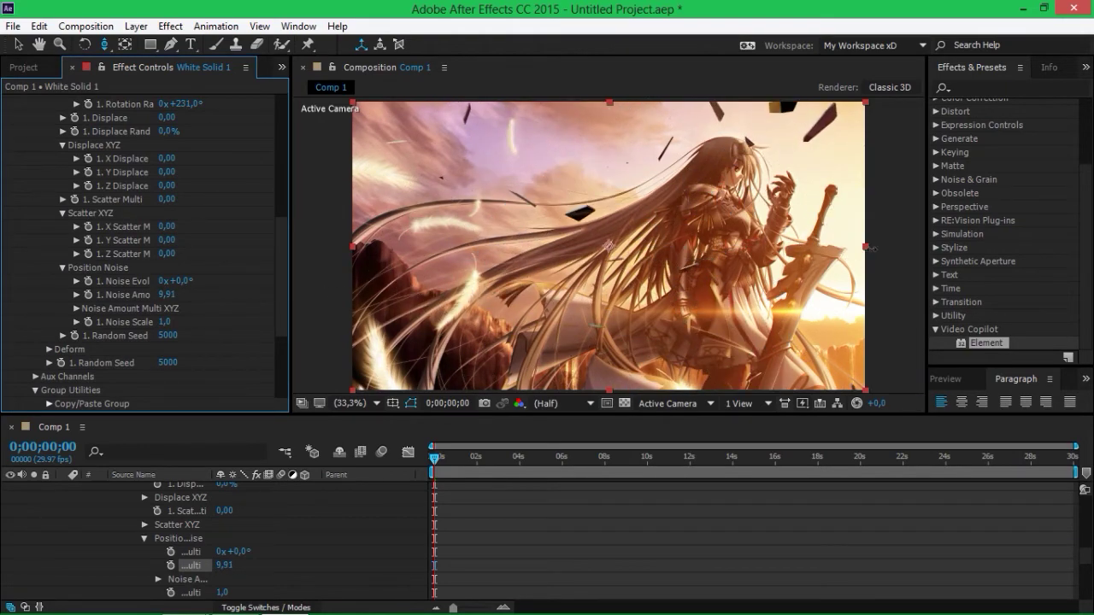
drag(870, 248, 329, 327)
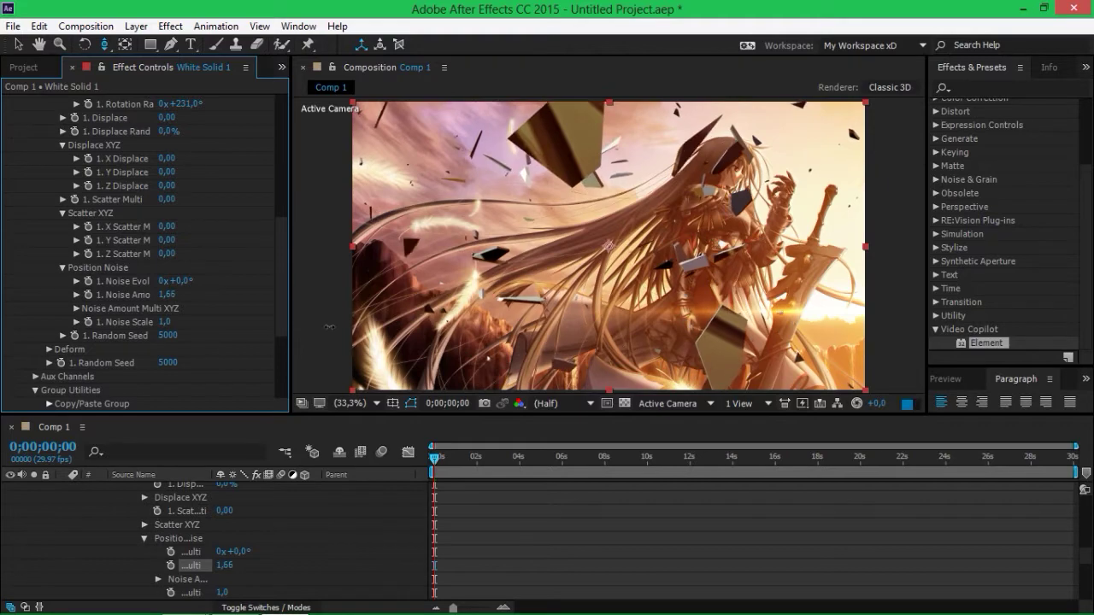
drag(181, 282, 496, 246)
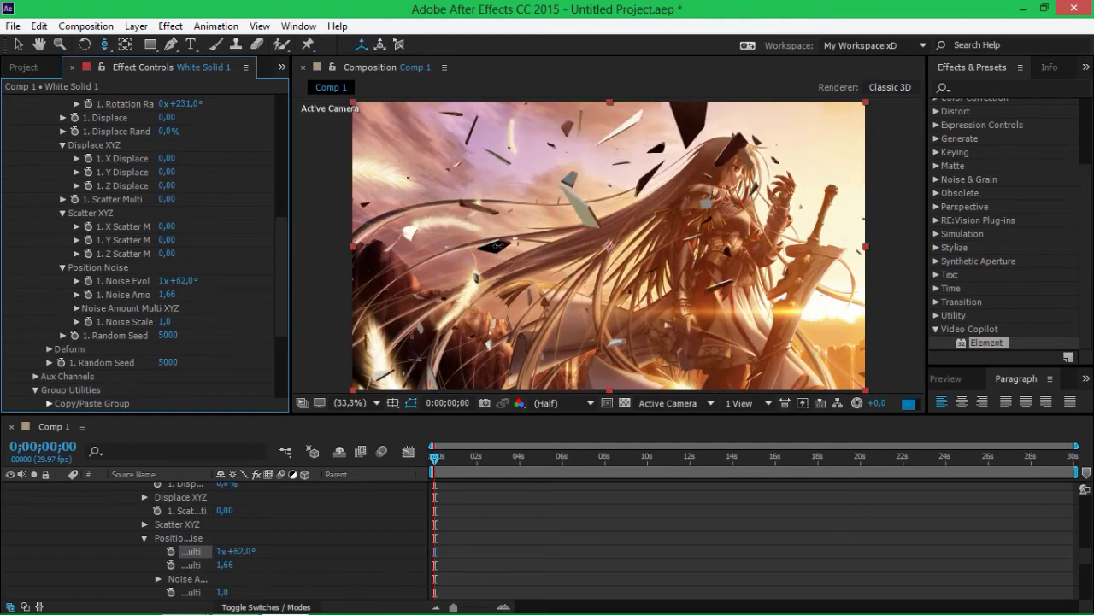
key(ctrl+z)
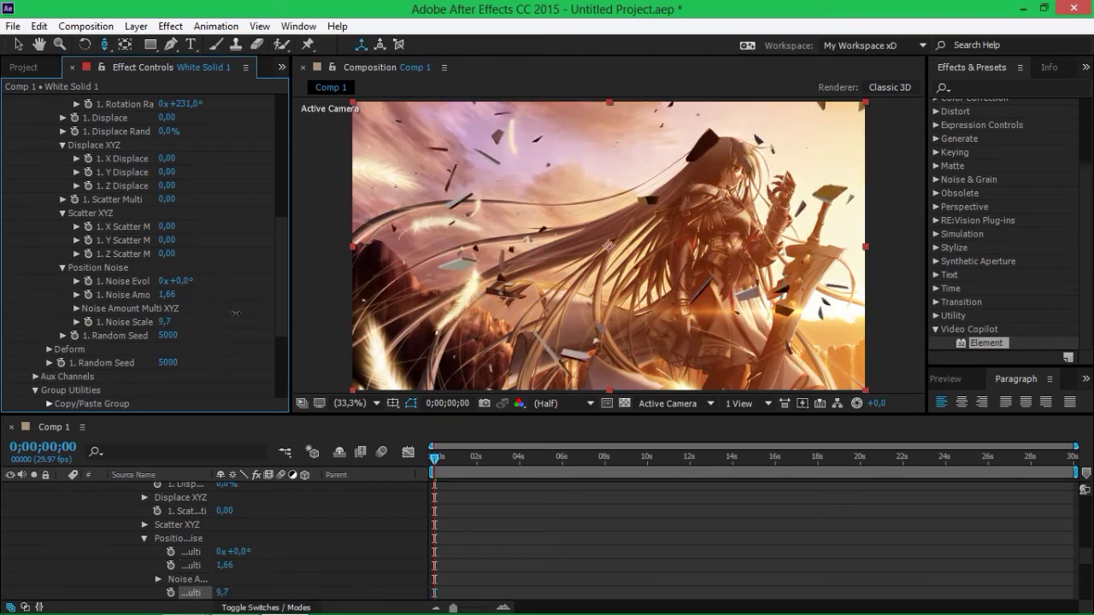
key(ctrl+z)
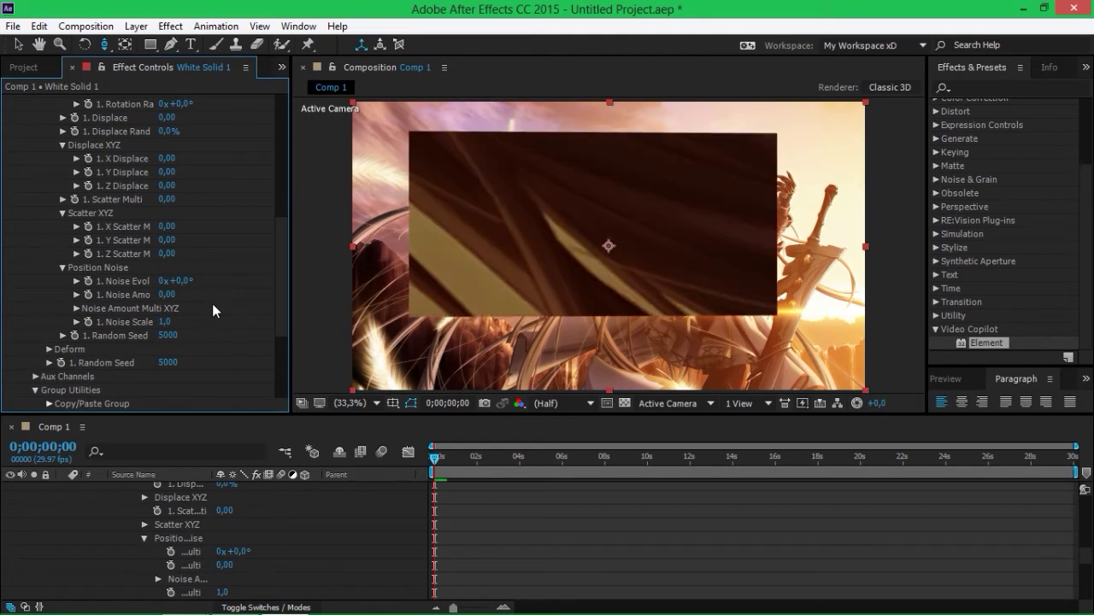
drag(167, 199, 214, 199)
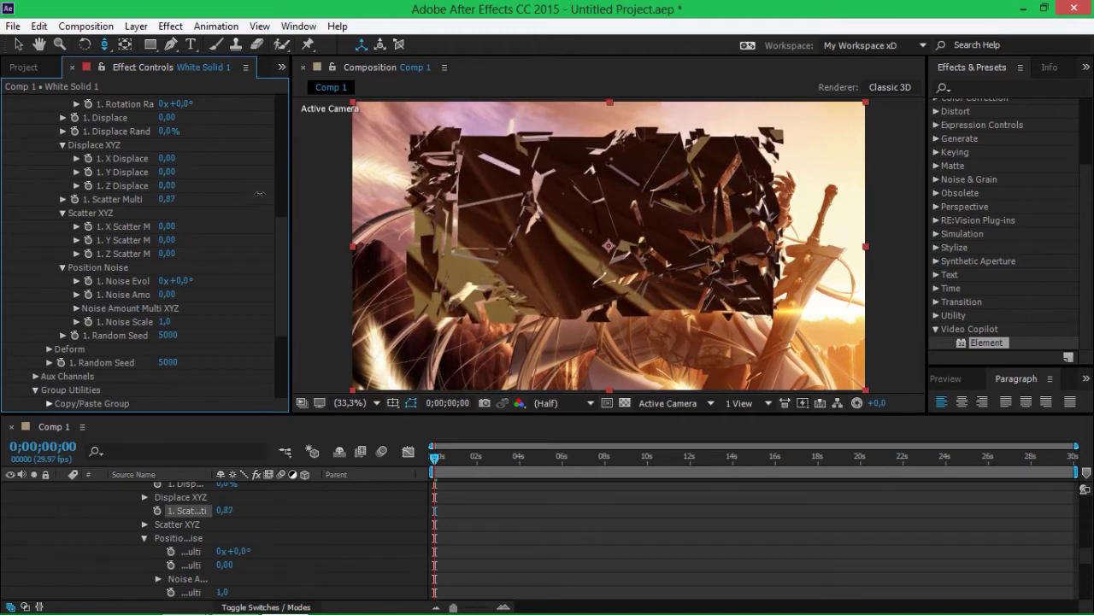
key(ctrl+z)
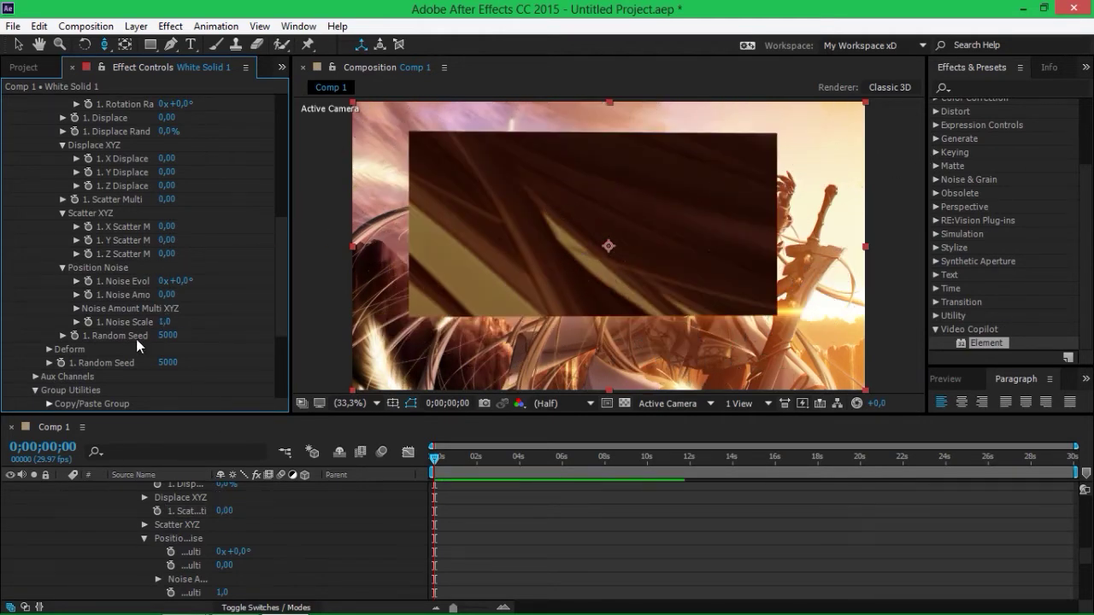
scroll(55, 320, down, 3)
Enable the Deform Twist and test Twist X and Twist Y on the solid.
click(49, 277)
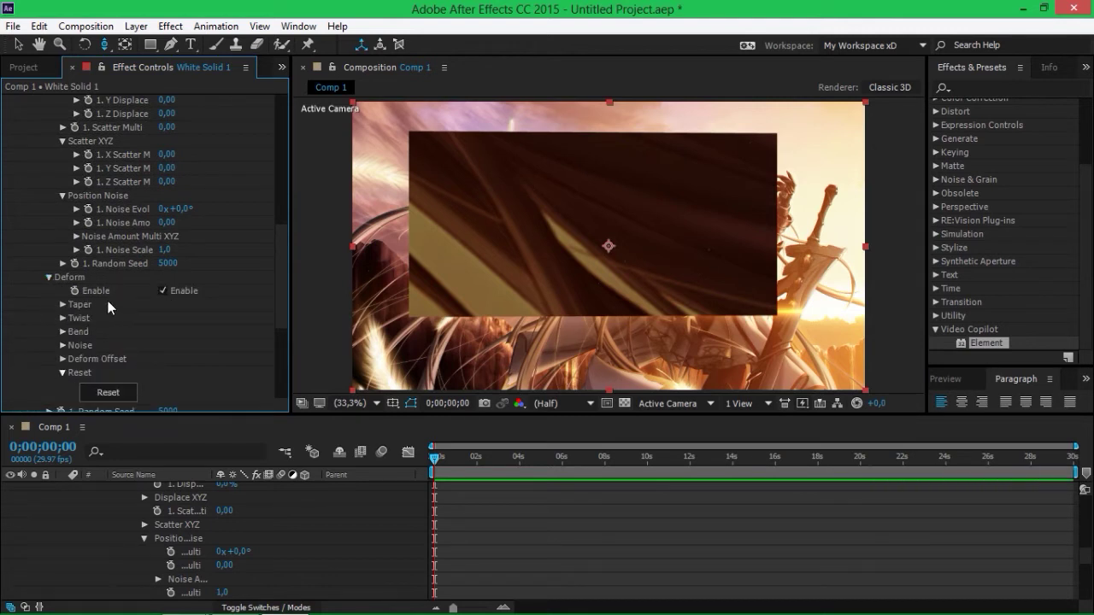
click(63, 318)
scroll(65, 320, down, 3)
click(161, 237)
drag(179, 251, 248, 250)
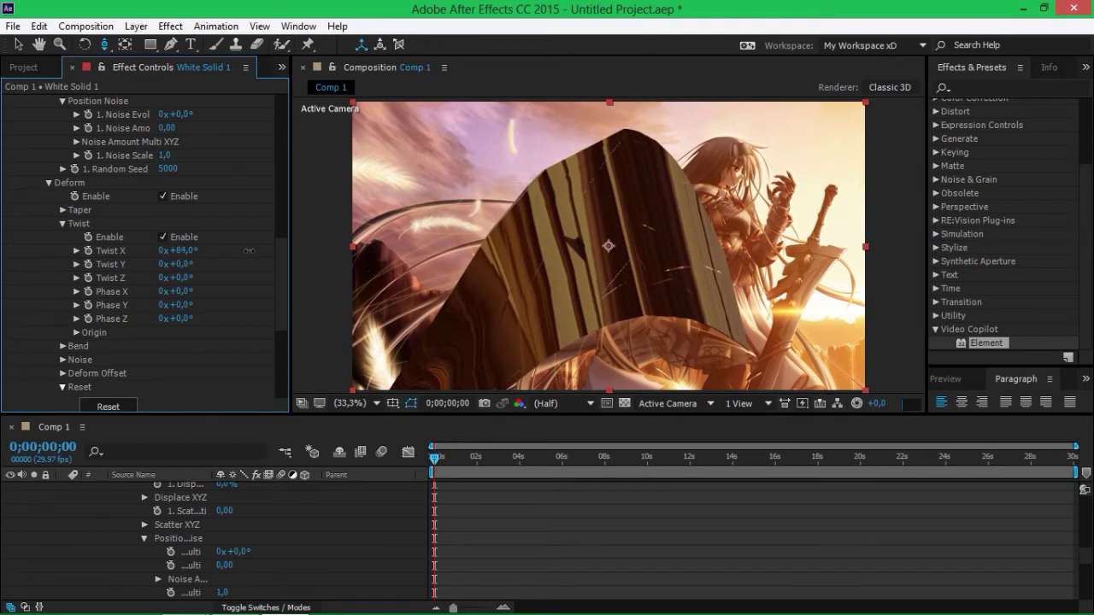
drag(249, 251, 440, 236)
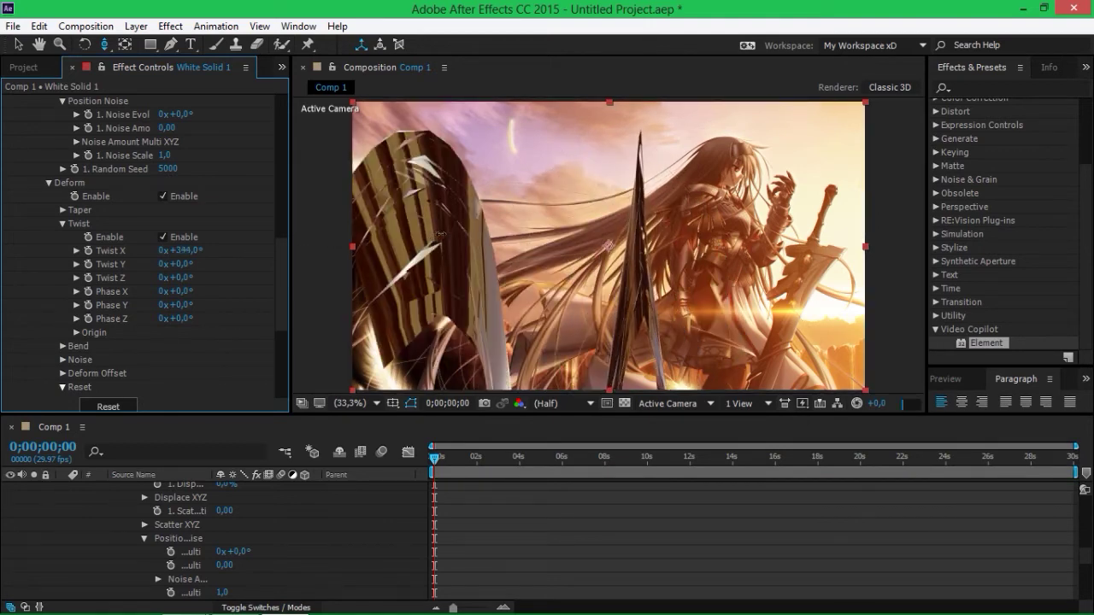
mouse_move(441, 234)
mouse_down()
mouse_move(151, 257)
mouse_move(253, 259)
mouse_up()
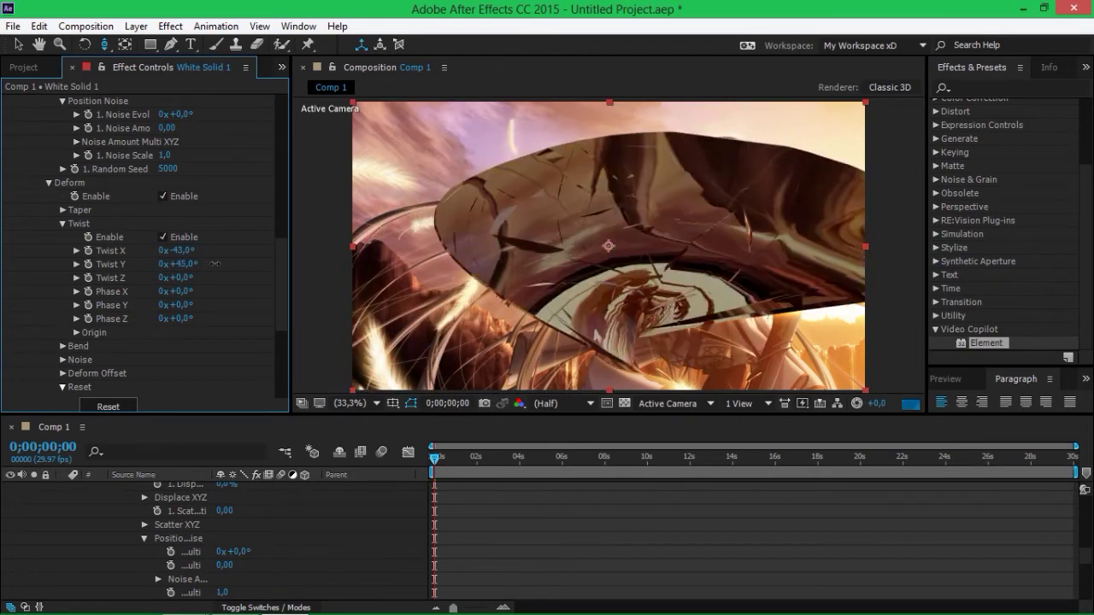
drag(254, 258, 277, 257)
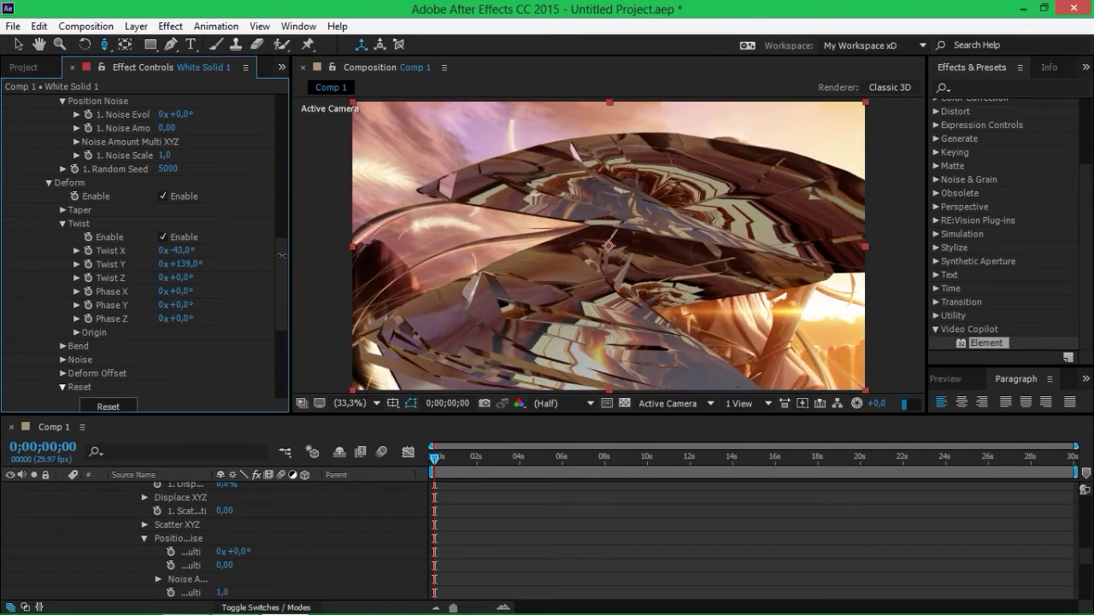
Reset Twist X and Twist Y to 0 and collapse the Twist group.
click(186, 254)
text(0)
key(Return)
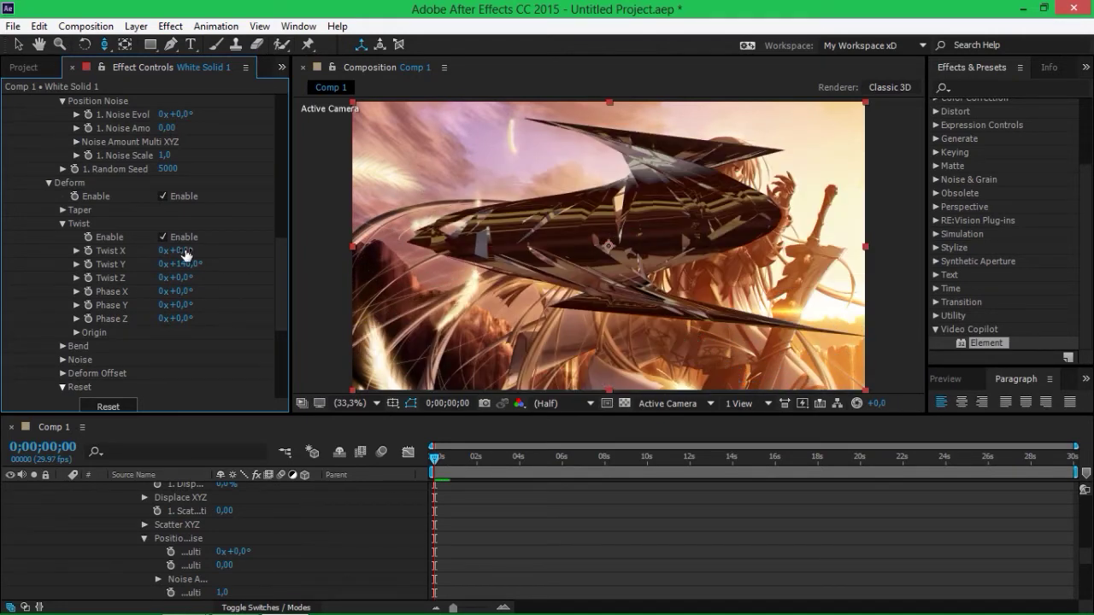
mouse_move(194, 268)
mouse_down()
mouse_move(277, 264)
mouse_move(205, 268)
mouse_up()
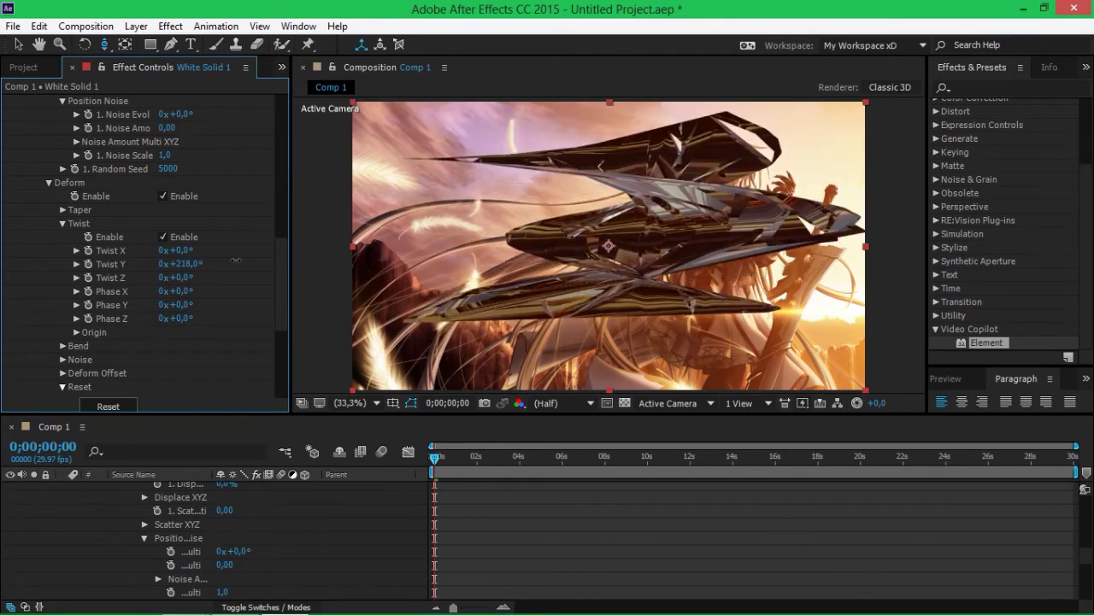
click(187, 262)
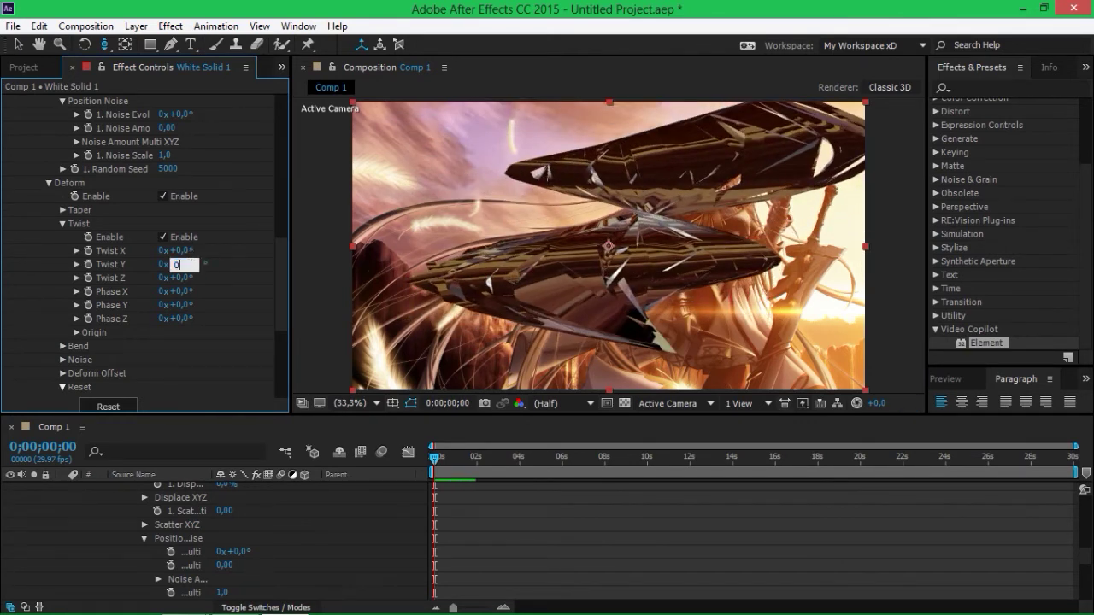
text(0)
key(Return)
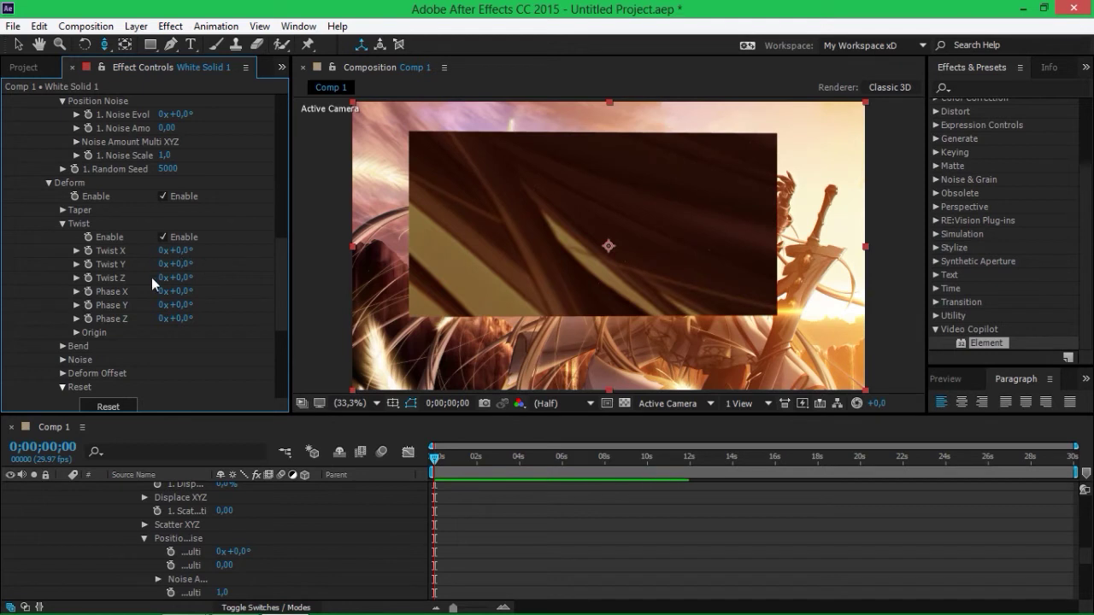
click(63, 224)
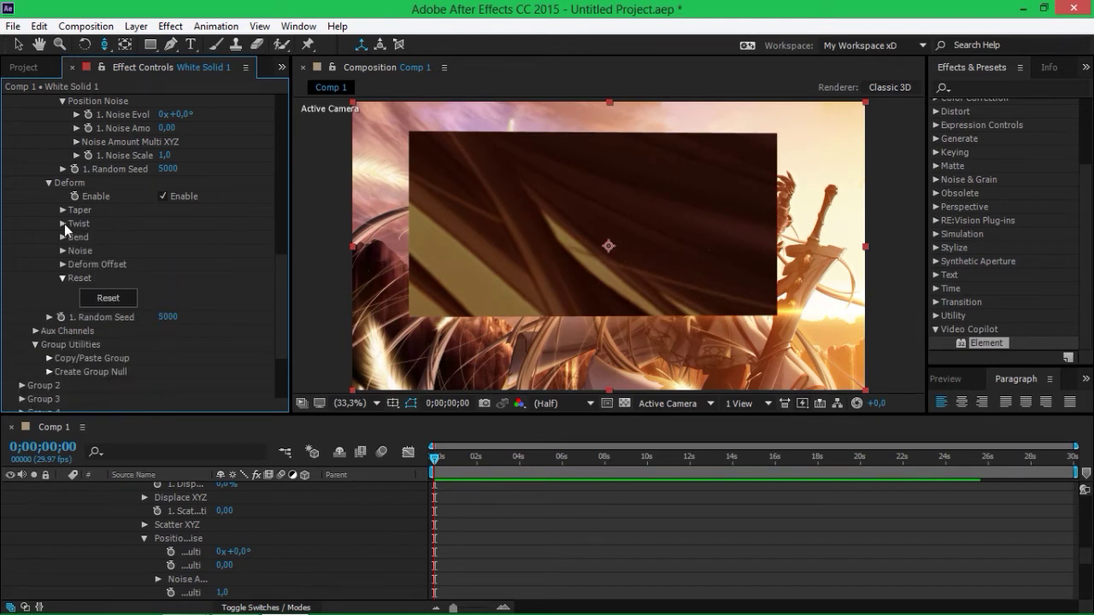
Try Taper Amount and Curve, then disable Taper and collapse its settings.
click(64, 224)
click(64, 224)
click(62, 209)
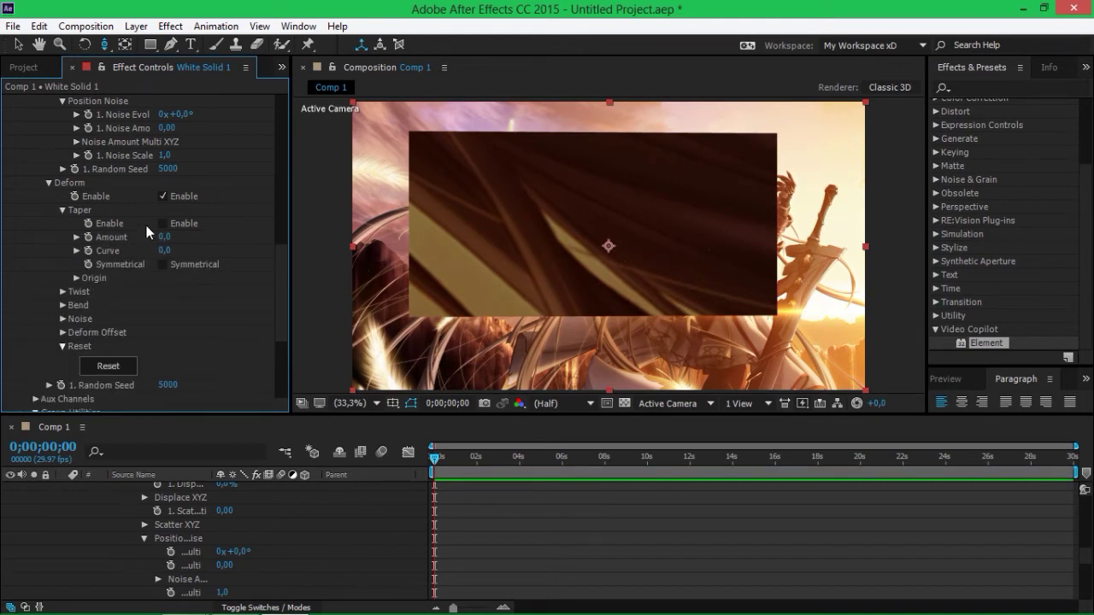
drag(164, 237, 387, 233)
drag(161, 250, 180, 250)
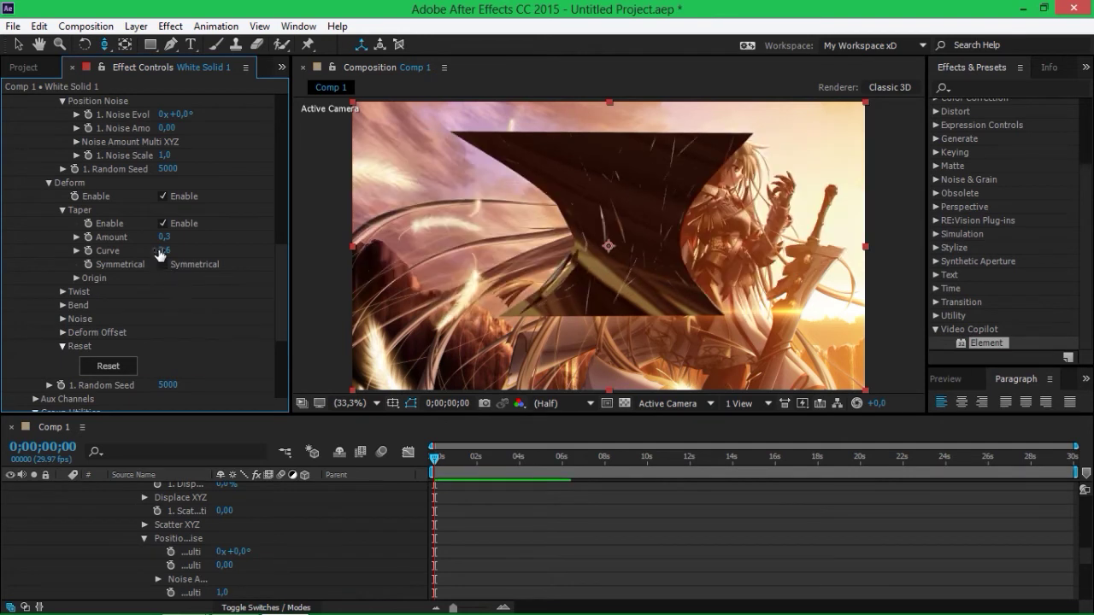
drag(160, 253, 171, 250)
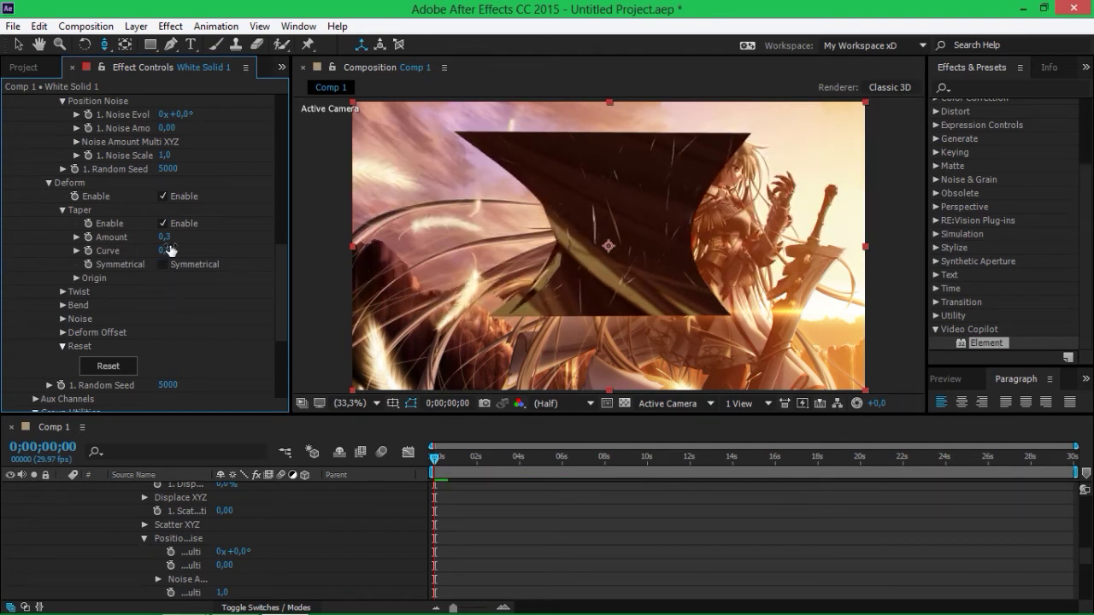
click(162, 223)
click(62, 210)
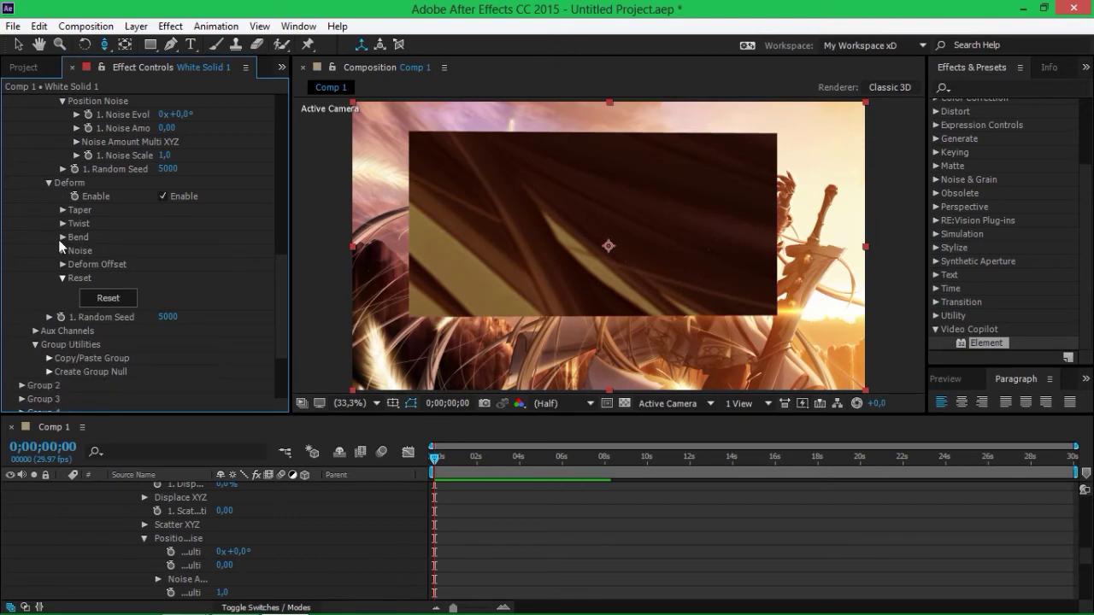
Set the Noise deform to 3D Distortion with Intensity 177%.
click(62, 249)
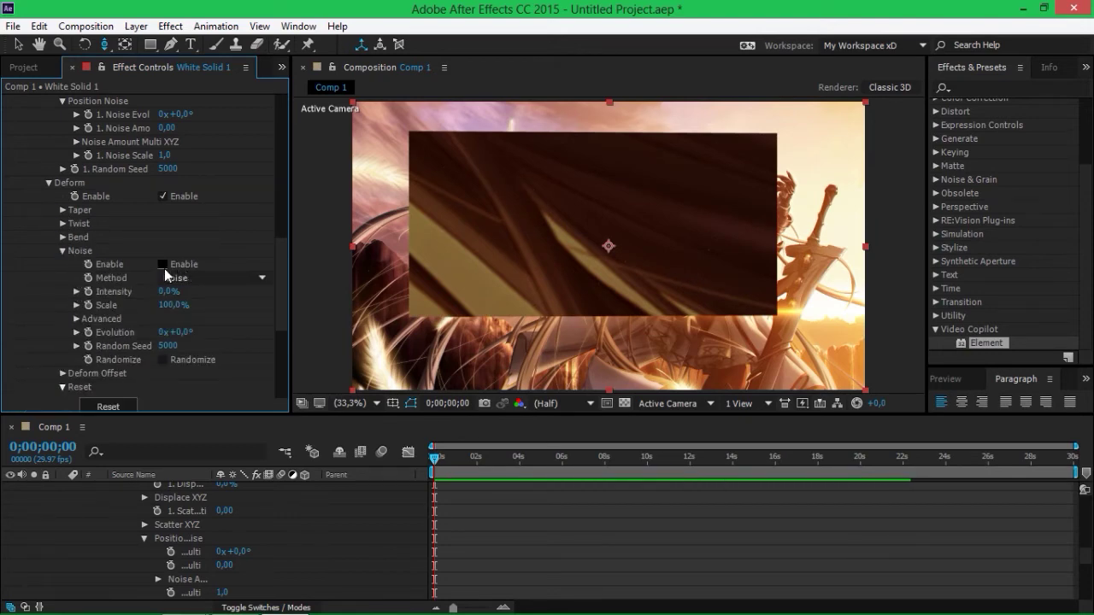
mouse_move(168, 292)
mouse_down()
mouse_move(223, 291)
mouse_move(254, 304)
mouse_move(196, 305)
mouse_up()
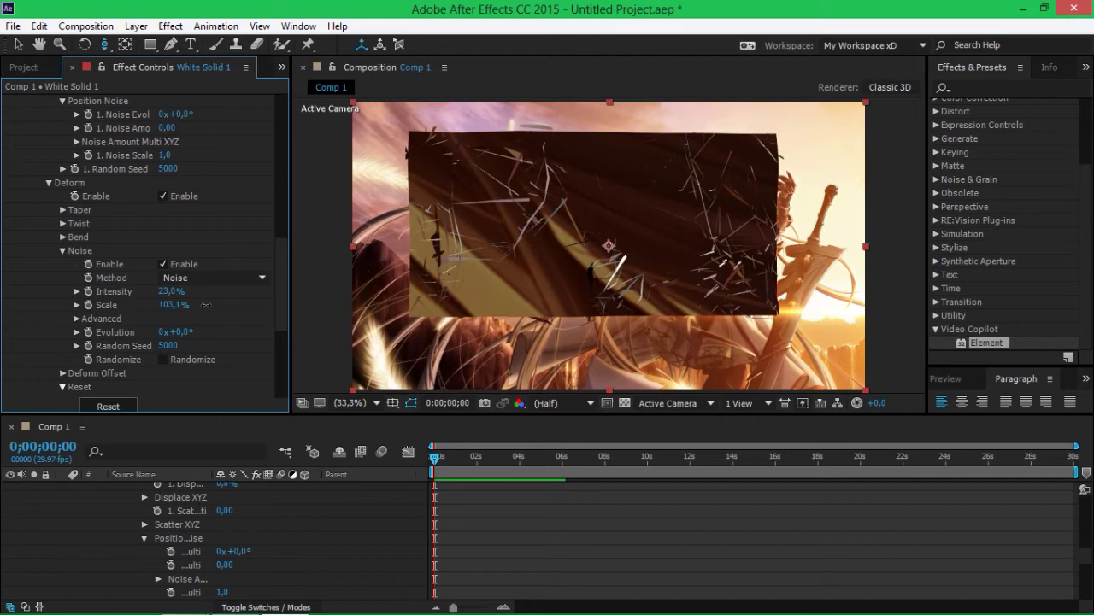
mouse_move(171, 291)
mouse_down()
mouse_move(282, 291)
mouse_move(230, 311)
mouse_up()
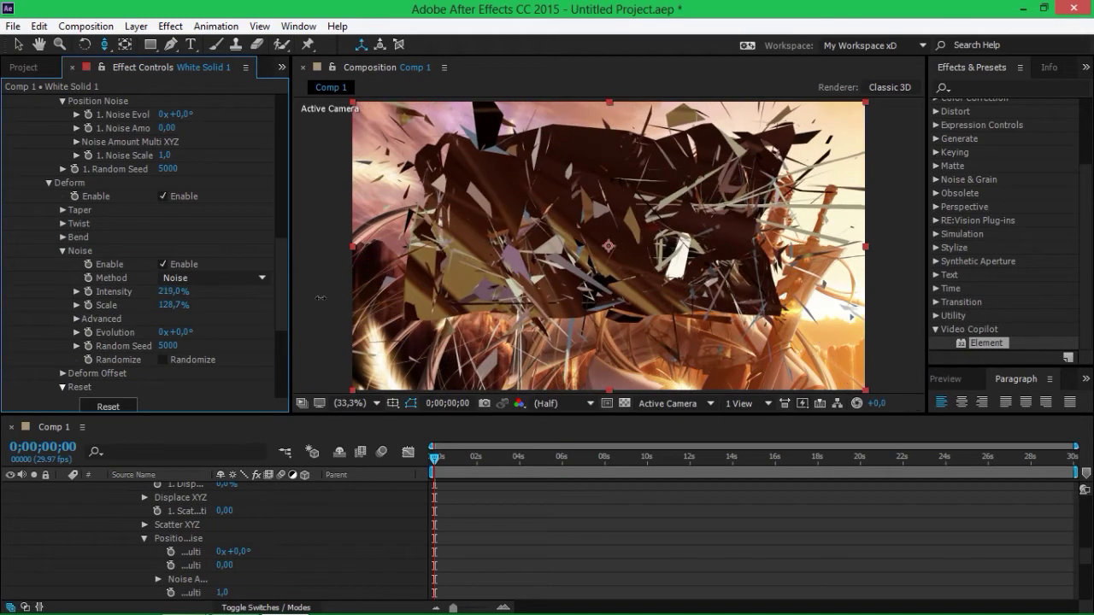
click(212, 279)
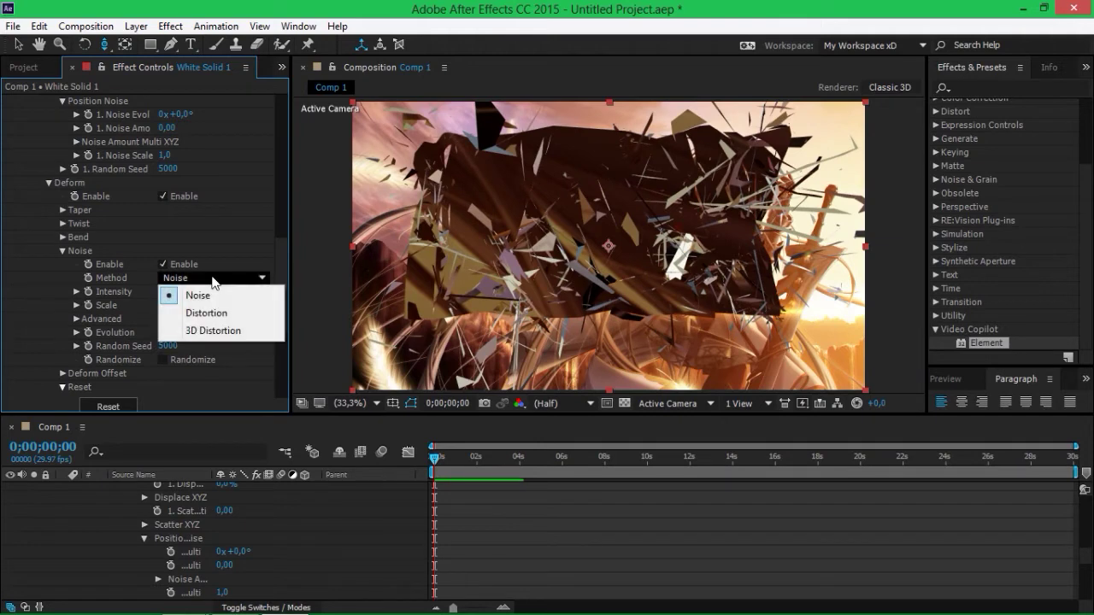
click(217, 311)
click(235, 280)
click(231, 281)
click(227, 280)
click(231, 331)
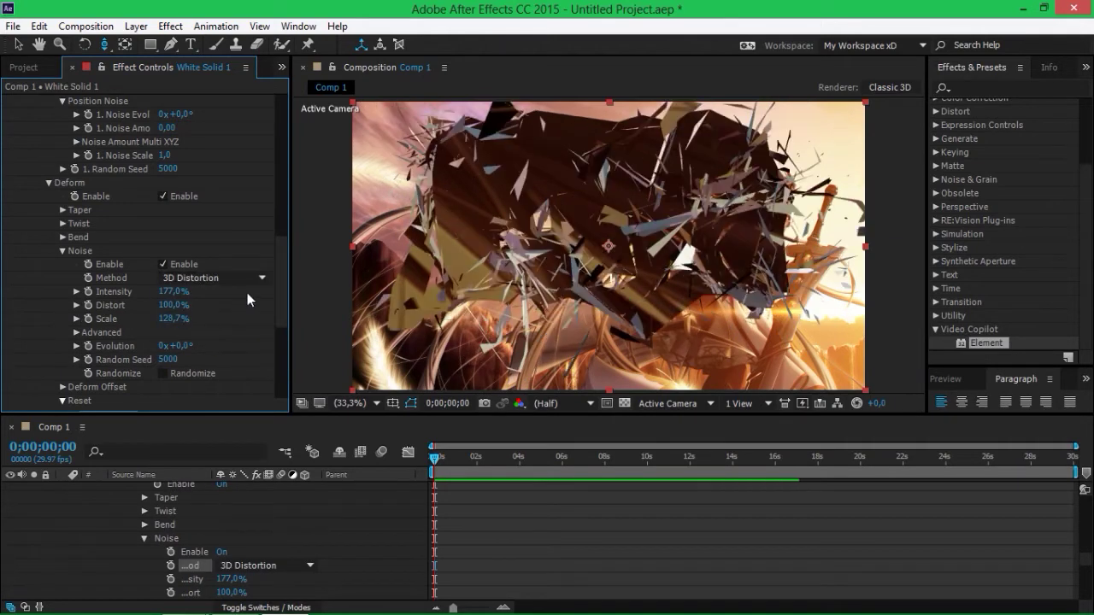
drag(175, 291, 466, 271)
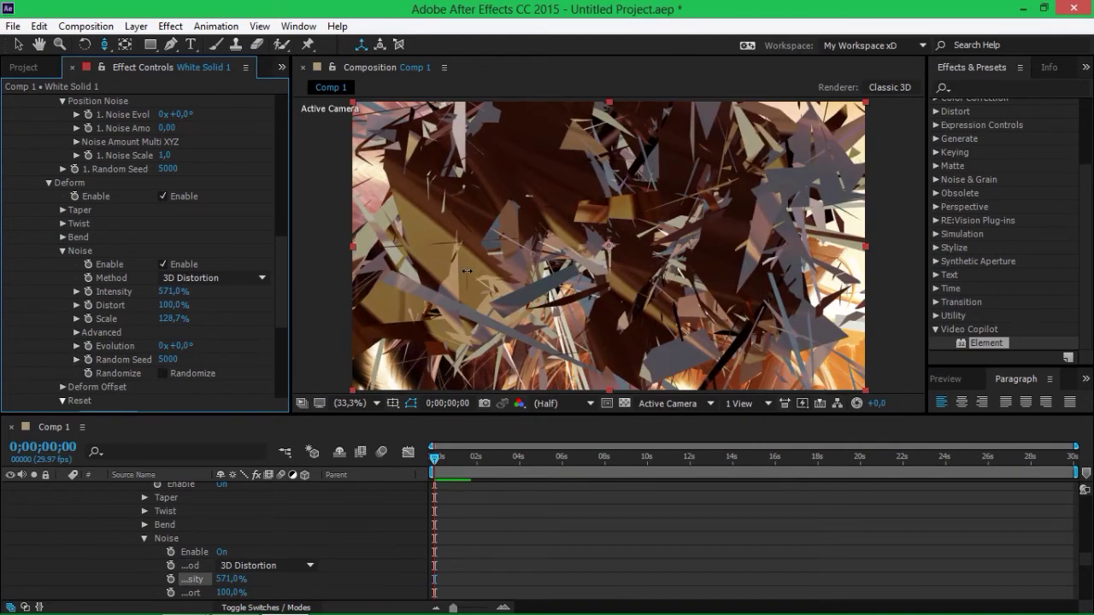
key(ctrl+z)
click(163, 265)
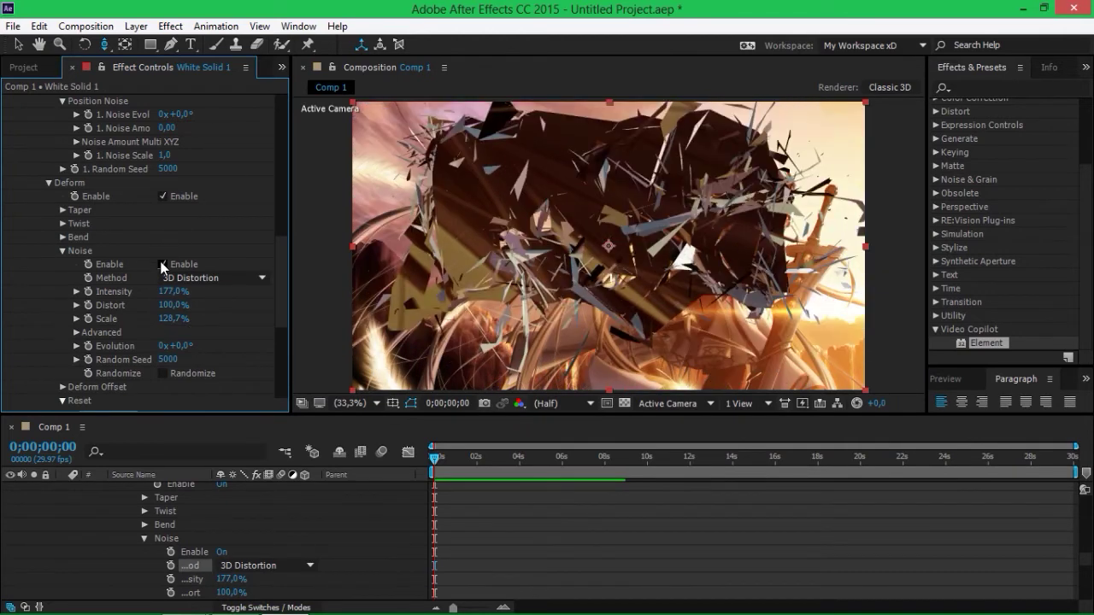
Fold away the Noise and Particle Look settings and expand Group Utilities.
click(62, 250)
scroll(57, 198, up, 5)
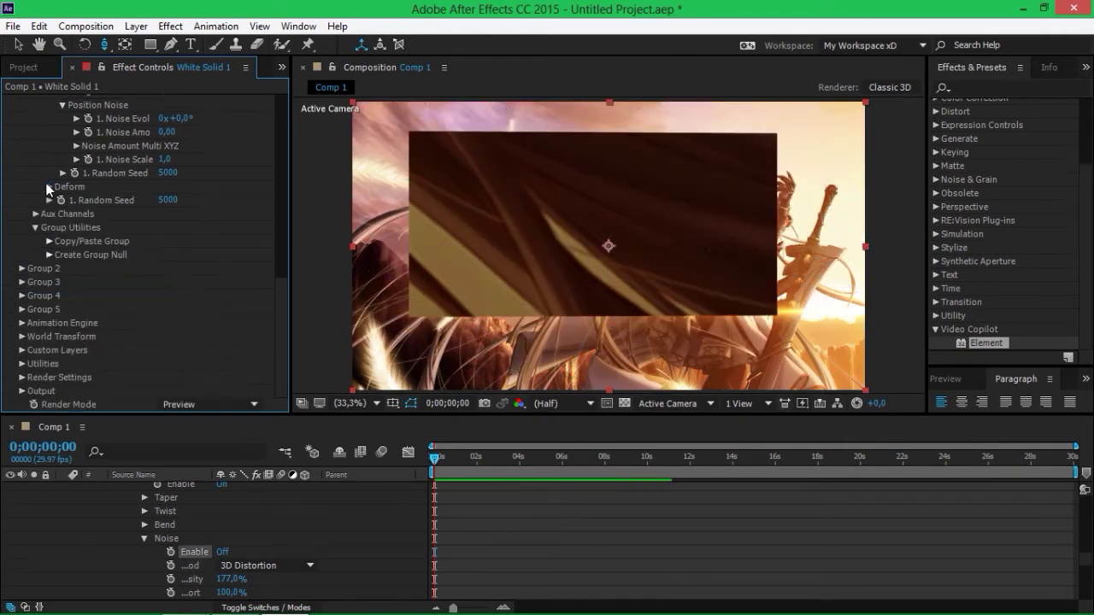
scroll(43, 184, up, 5)
scroll(30, 167, up, 5)
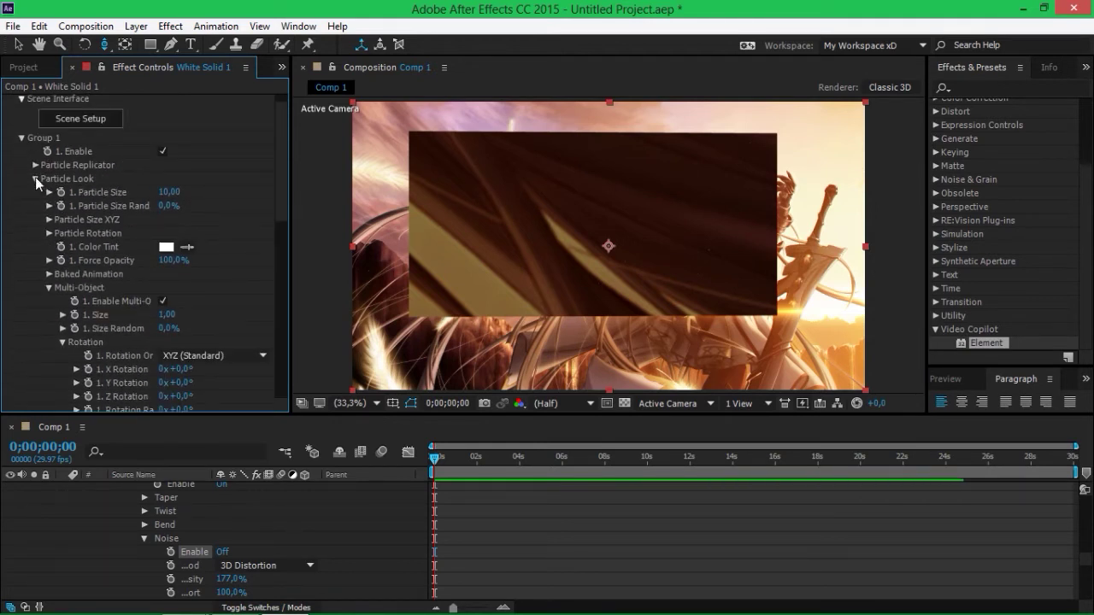
click(35, 178)
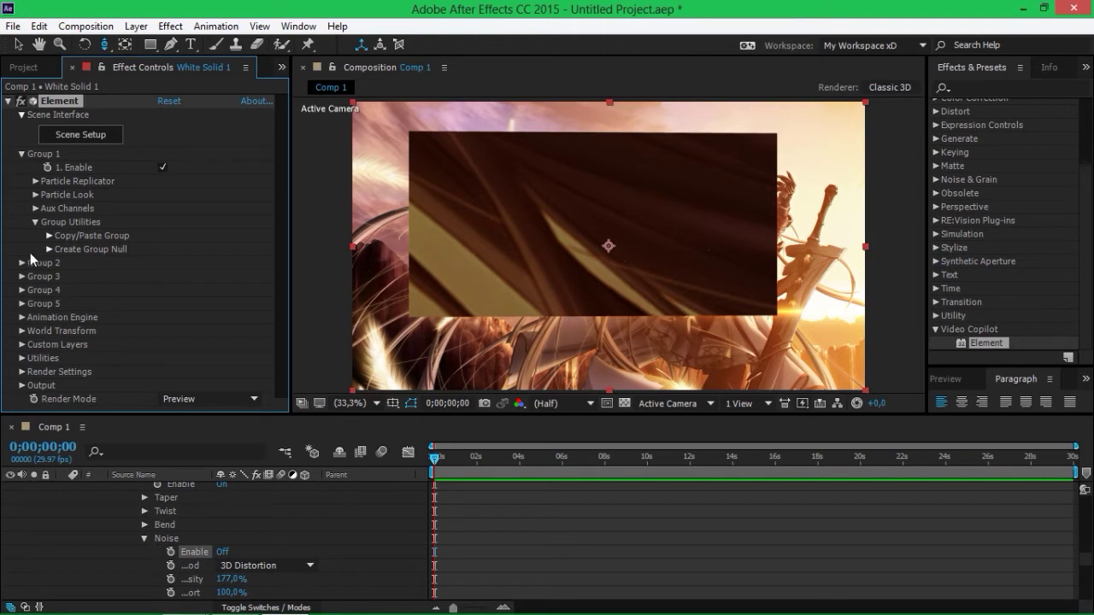
click(34, 222)
click(35, 222)
Create a Group 1 Null from Create Group Null with White Solid 1 selected.
click(51, 236)
scroll(186, 568, up, 10)
scroll(104, 540, up, 3)
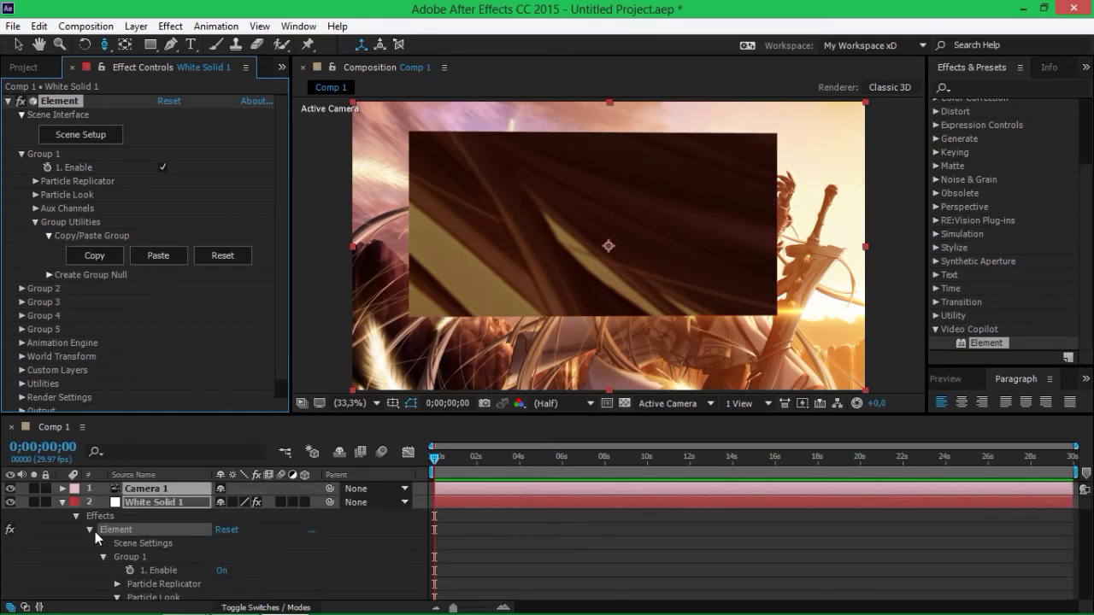
click(61, 502)
click(96, 535)
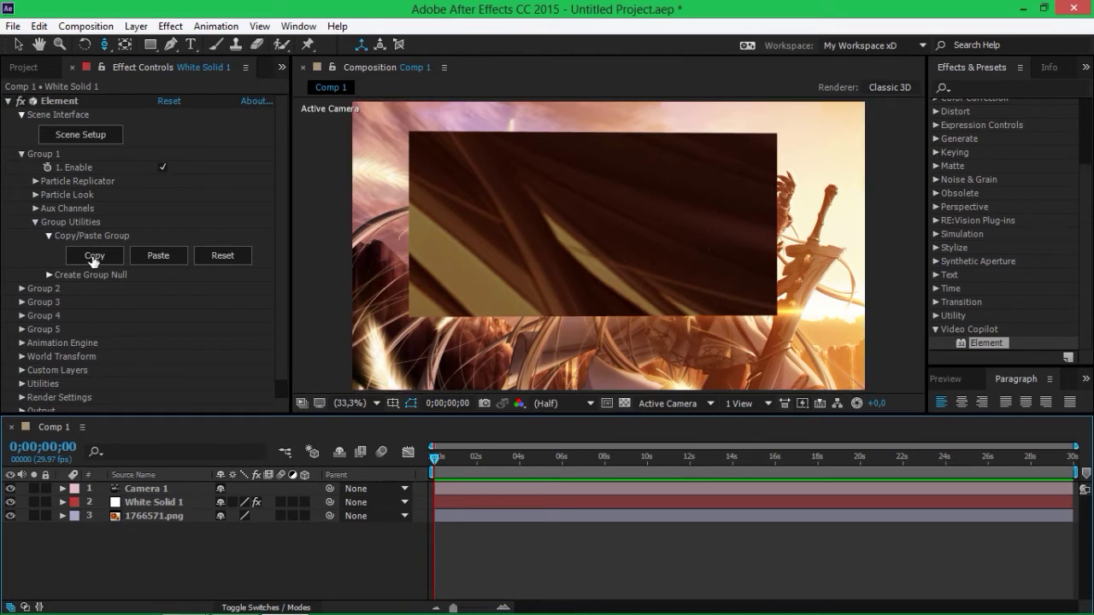
click(49, 237)
click(50, 247)
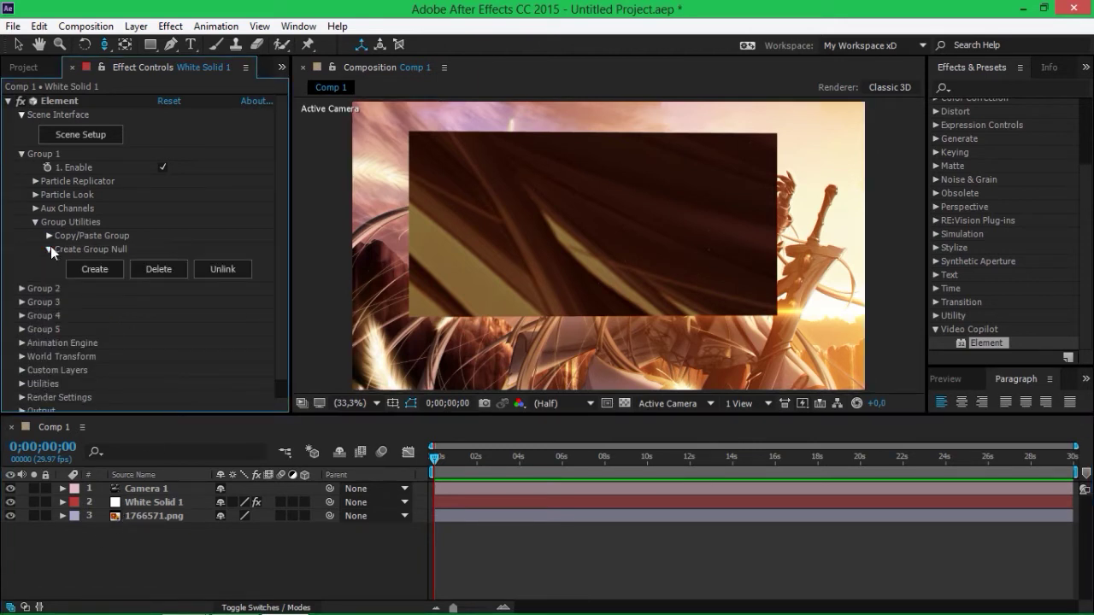
click(147, 500)
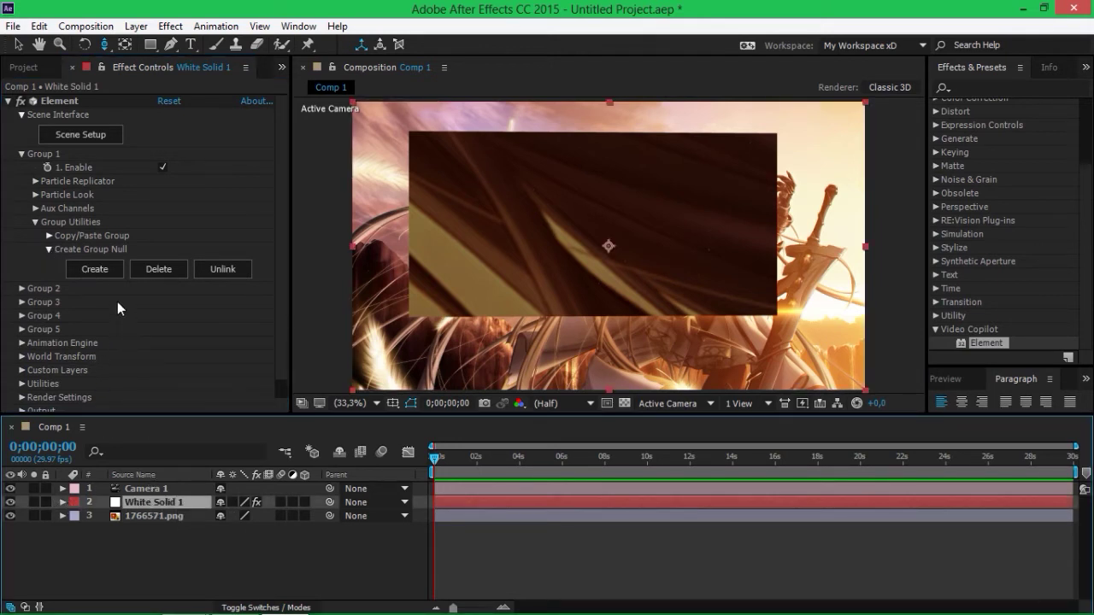
click(95, 270)
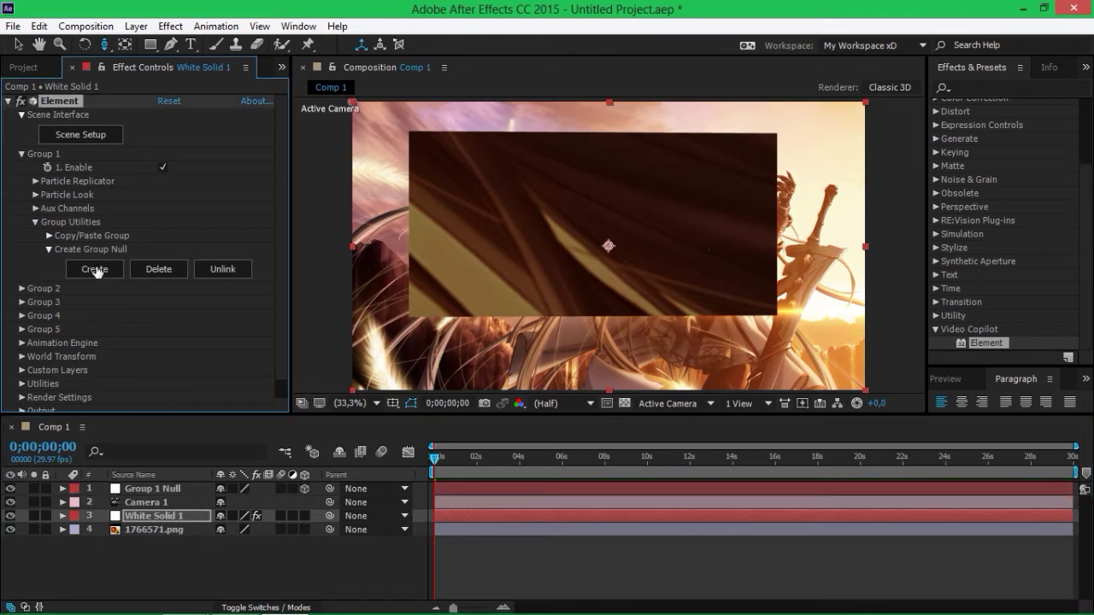
Reveal Group 1 Null's Position and shift it left.
click(169, 490)
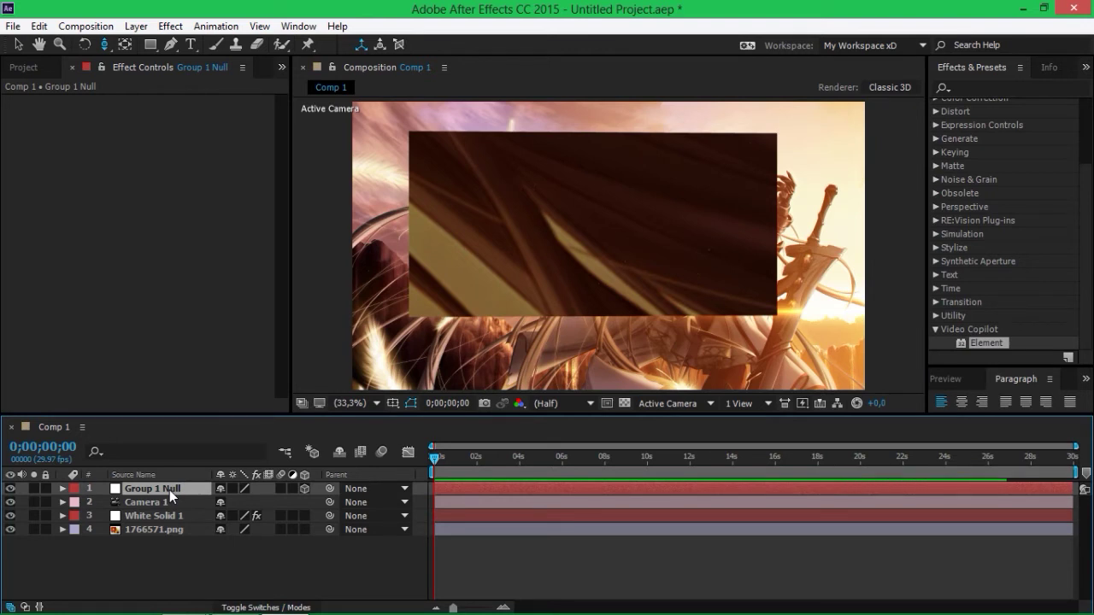
key(p)
mouse_move(224, 502)
mouse_down()
mouse_move(350, 494)
mouse_move(166, 498)
mouse_up()
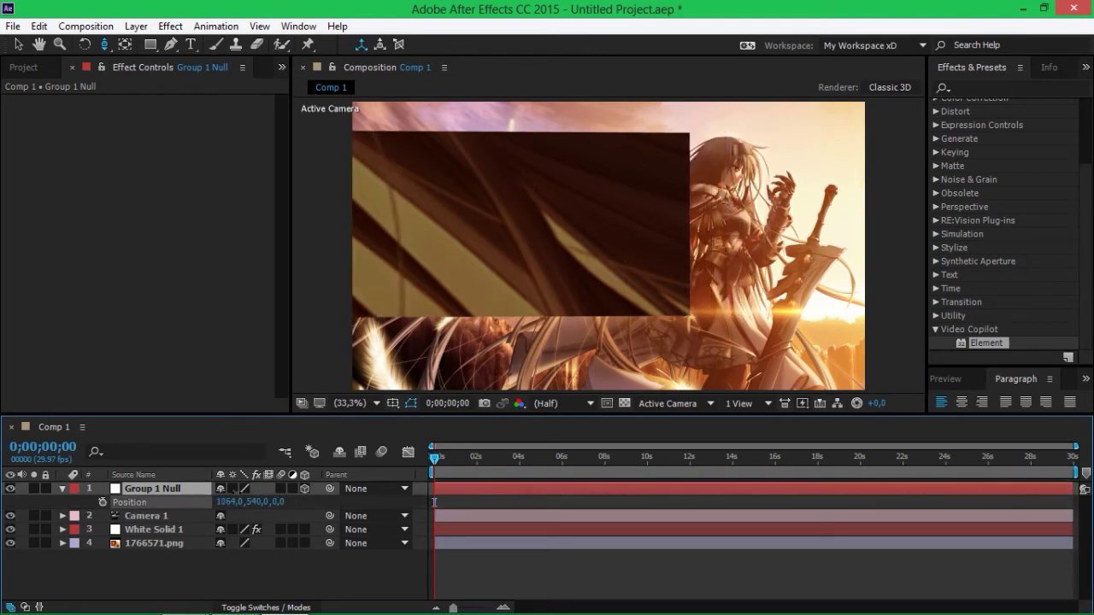
Enable Group 2 in White Solid 1's Element effect.
click(152, 530)
click(25, 289)
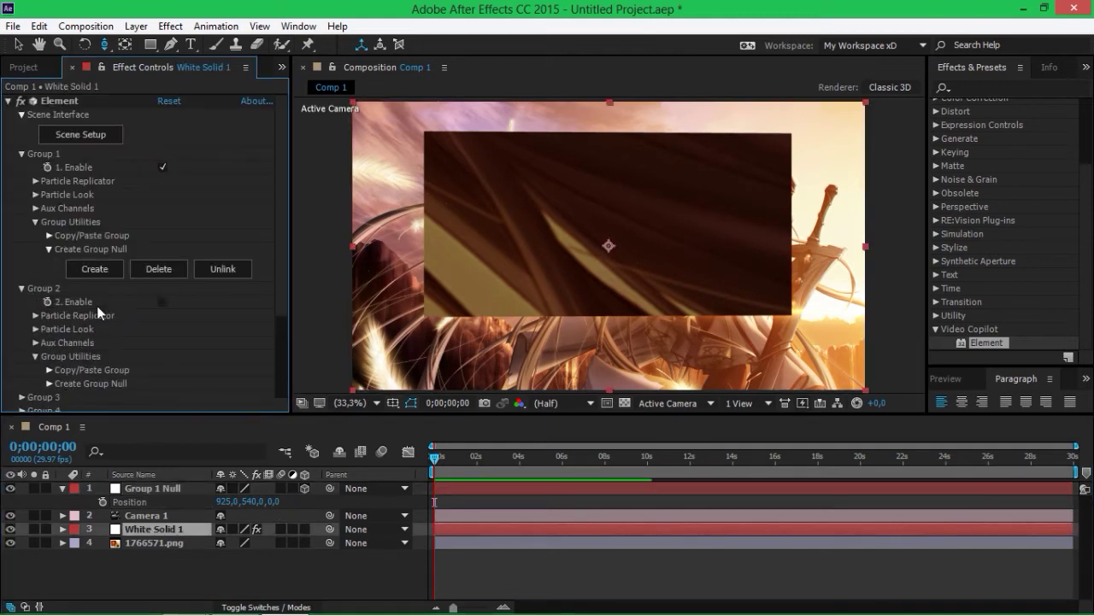
click(163, 302)
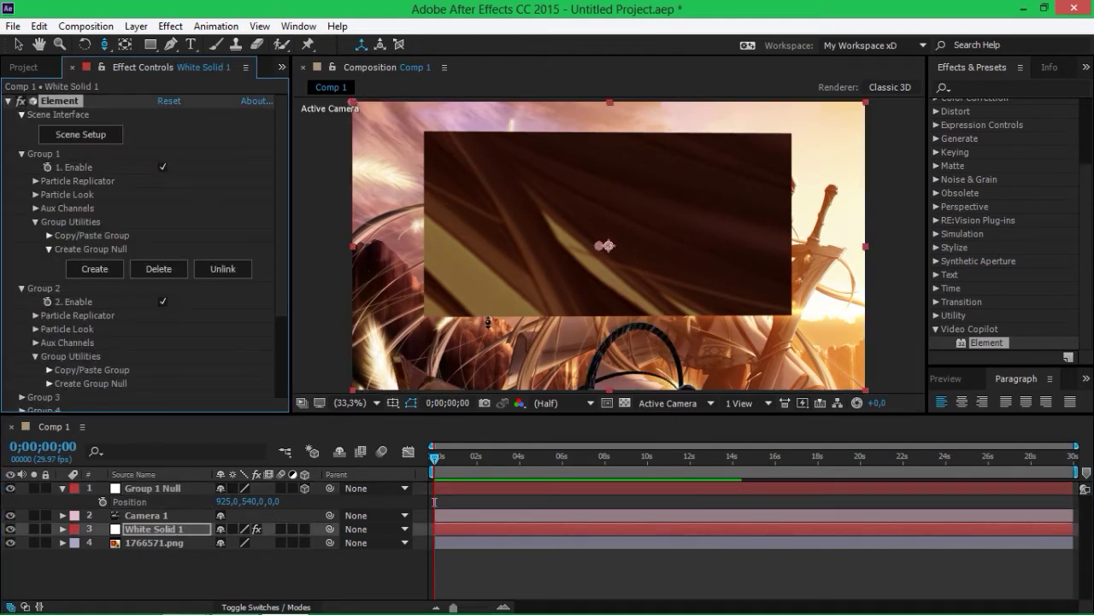
Push Group 1 Null back in depth and move it up and to the right.
click(195, 487)
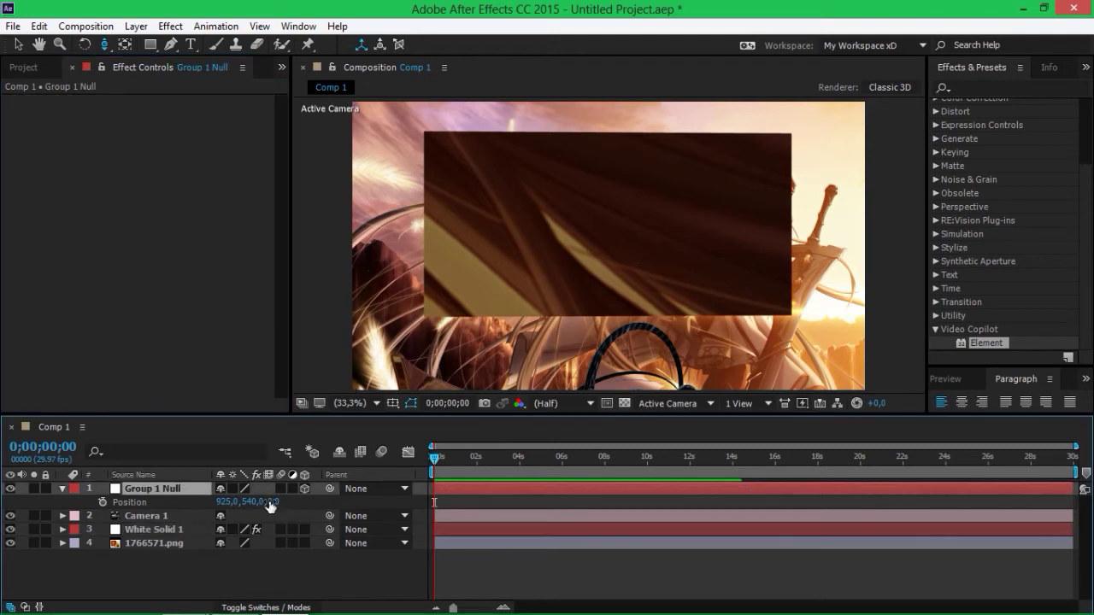
mouse_move(270, 502)
mouse_down()
mouse_move(436, 503)
mouse_move(213, 517)
mouse_move(160, 429)
mouse_up()
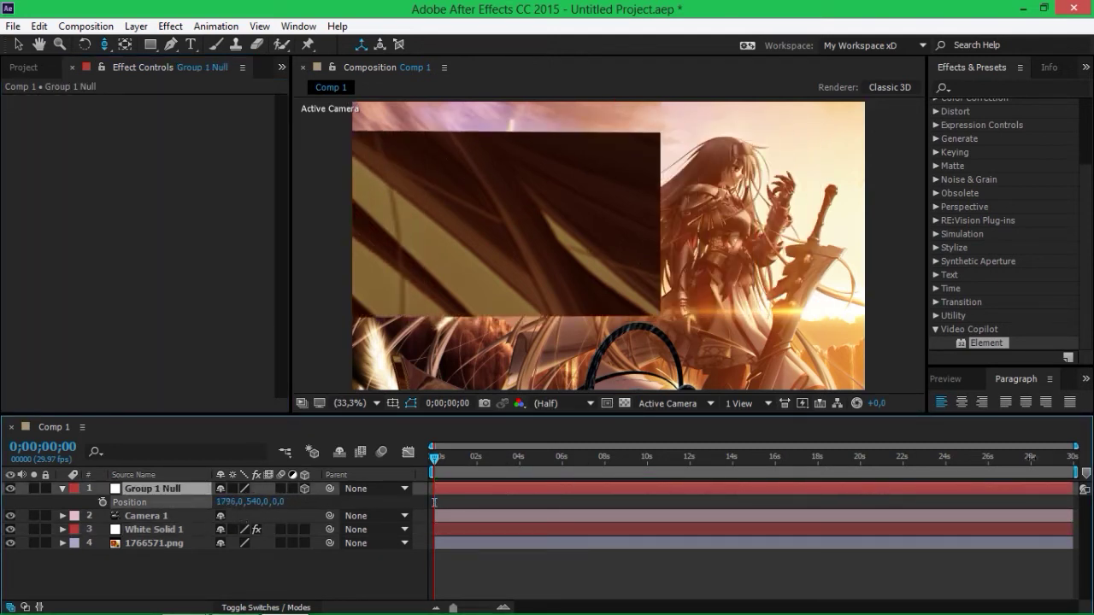
drag(160, 430, 255, 413)
key(comma)
key(period)
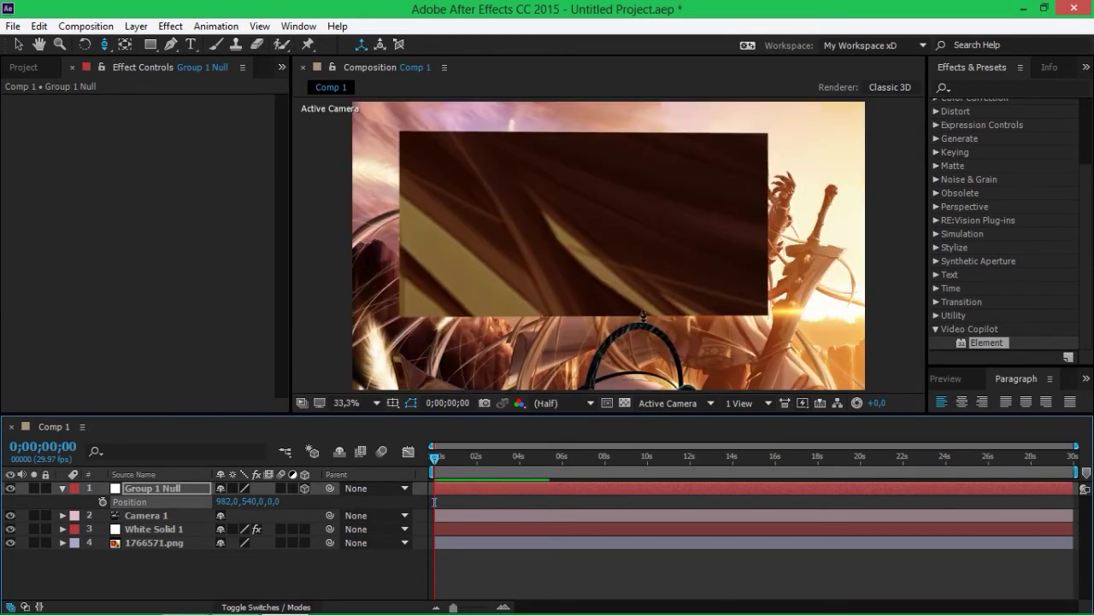
drag(612, 367, 607, 216)
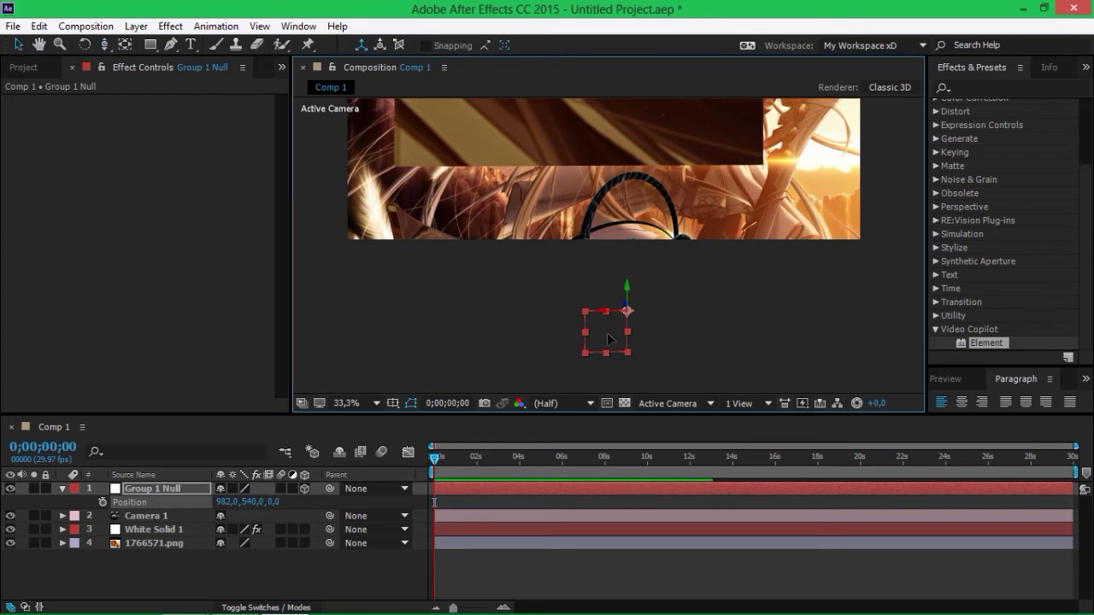
drag(607, 333, 663, 202)
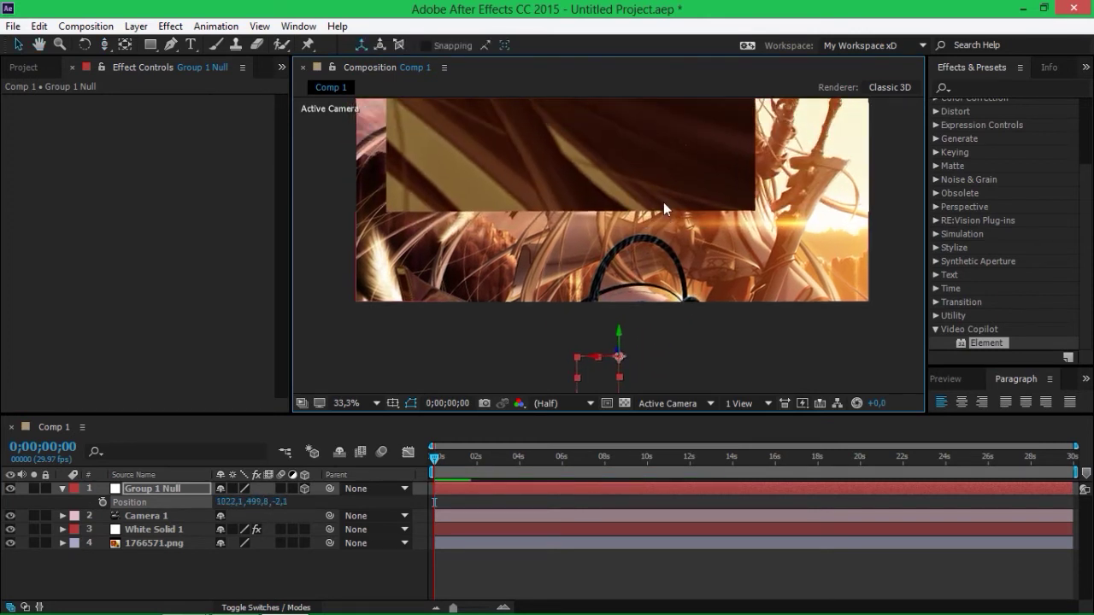
scroll(606, 274, down, 4)
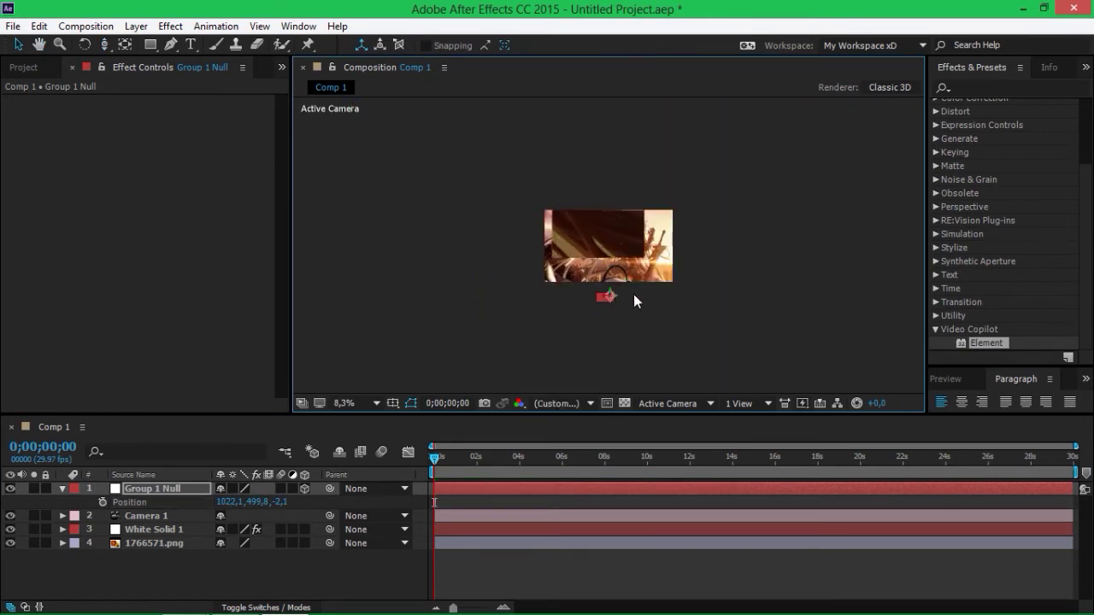
Shrink Group 1 Null's scale and nudge its position further right.
key(s)
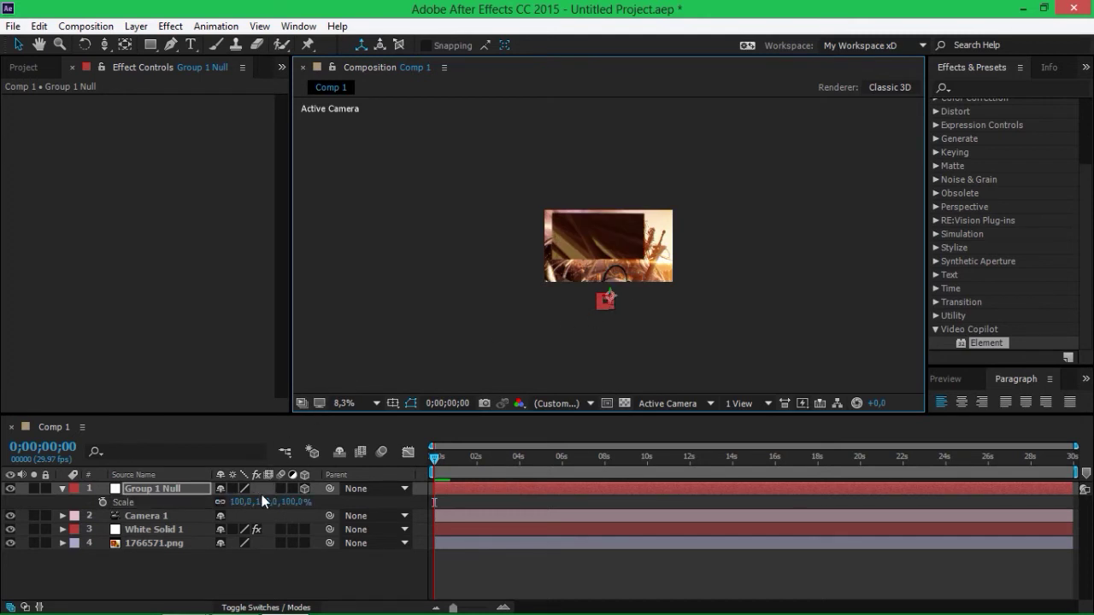
mouse_move(241, 502)
mouse_down()
mouse_move(209, 502)
mouse_move(235, 505)
mouse_up()
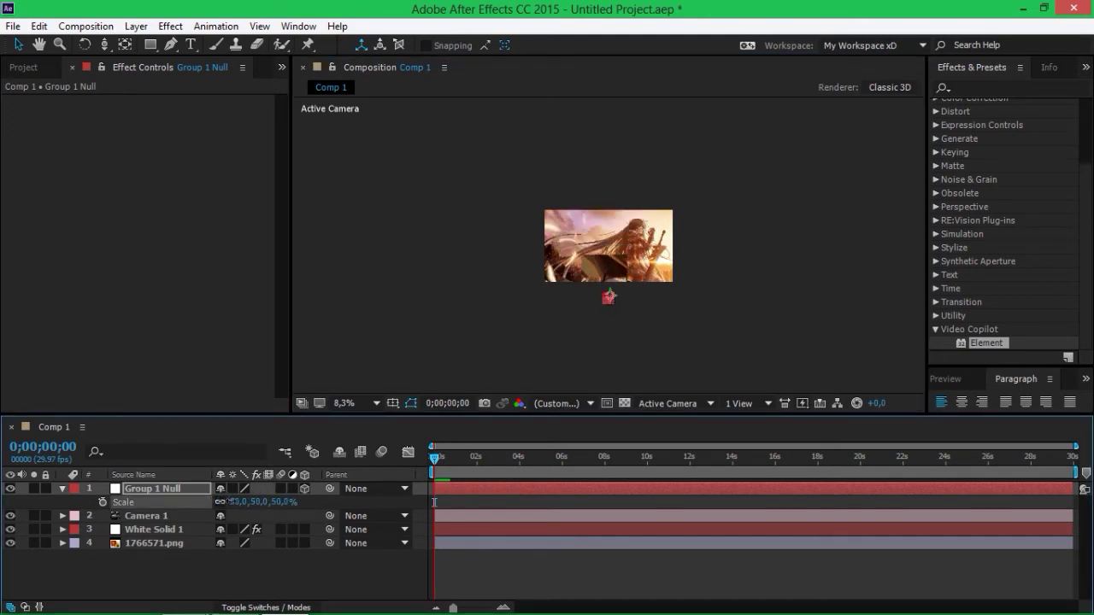
key(p)
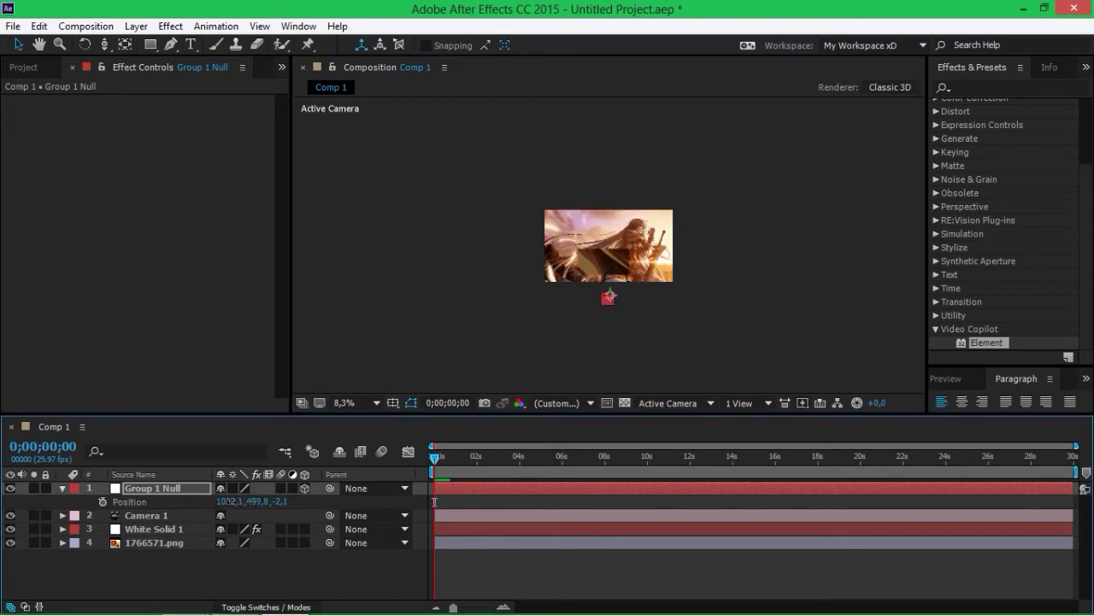
drag(227, 502, 248, 502)
scroll(602, 271, up, 4)
scroll(584, 321, down, 2)
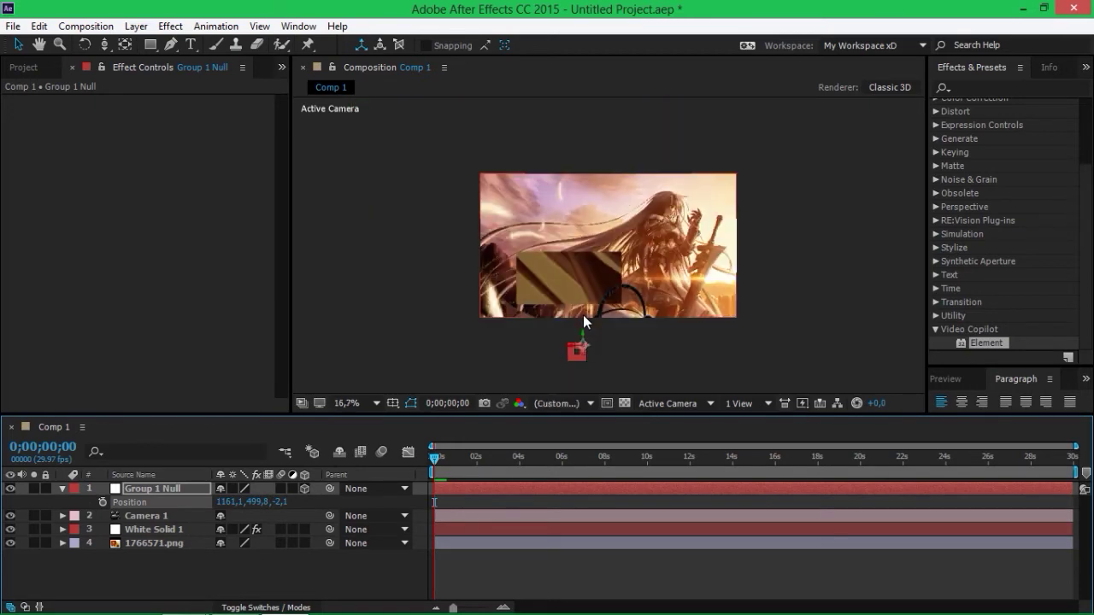
Drag the panel to the top-left, ending at position 1310.9, 149.8, -12.6.
key(grave)
scroll(490, 356, up, 3)
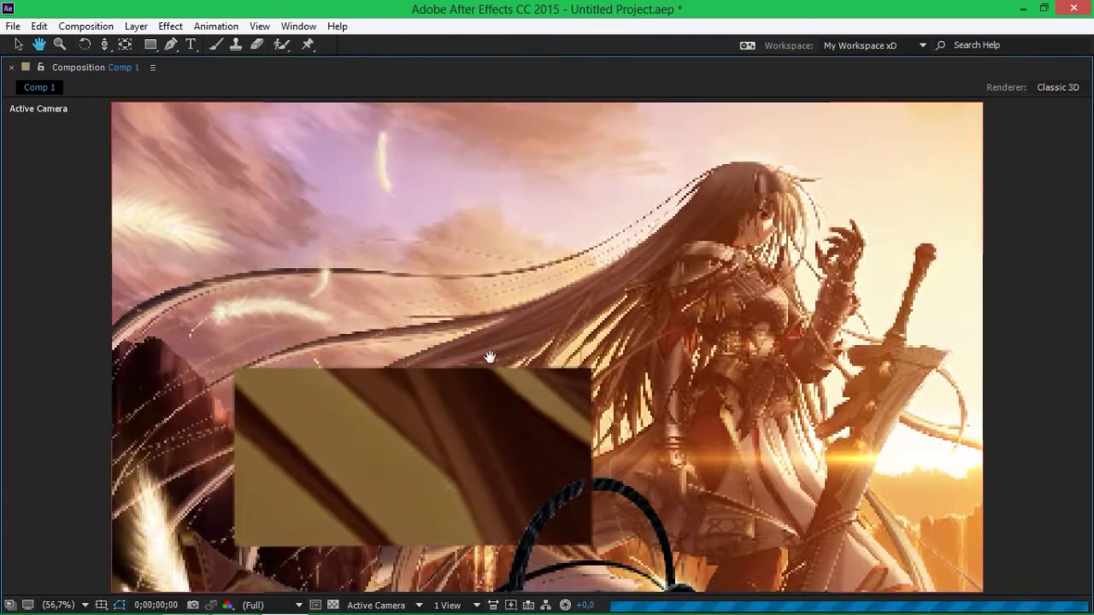
scroll(489, 357, down, 7)
scroll(430, 416, up, 4)
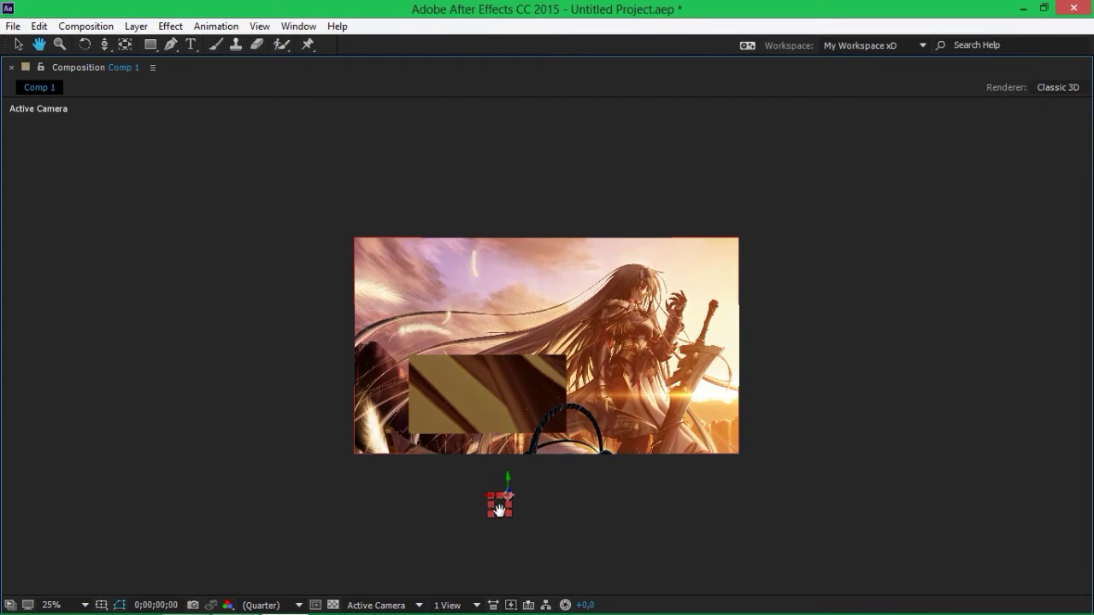
drag(501, 509, 435, 400)
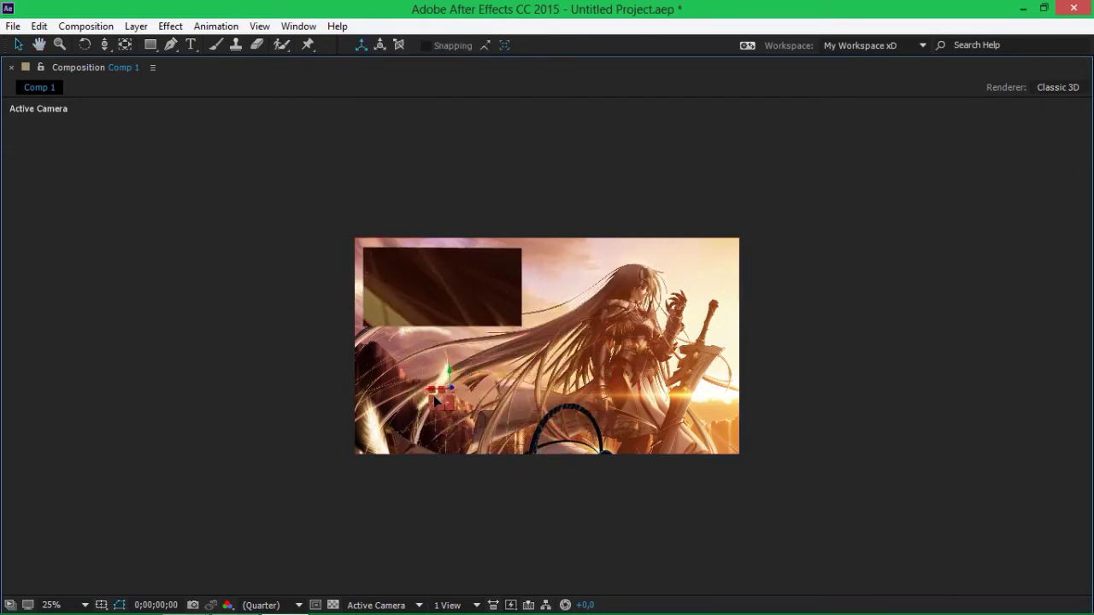
drag(435, 400, 453, 397)
scroll(456, 392, up, 1)
key(grave)
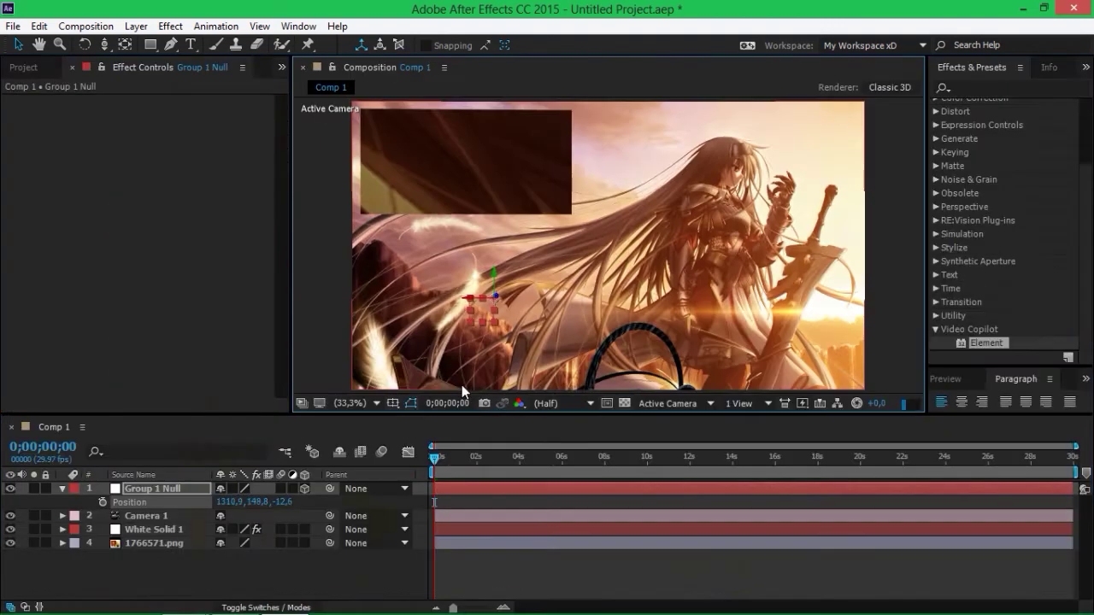
click(190, 559)
click(62, 489)
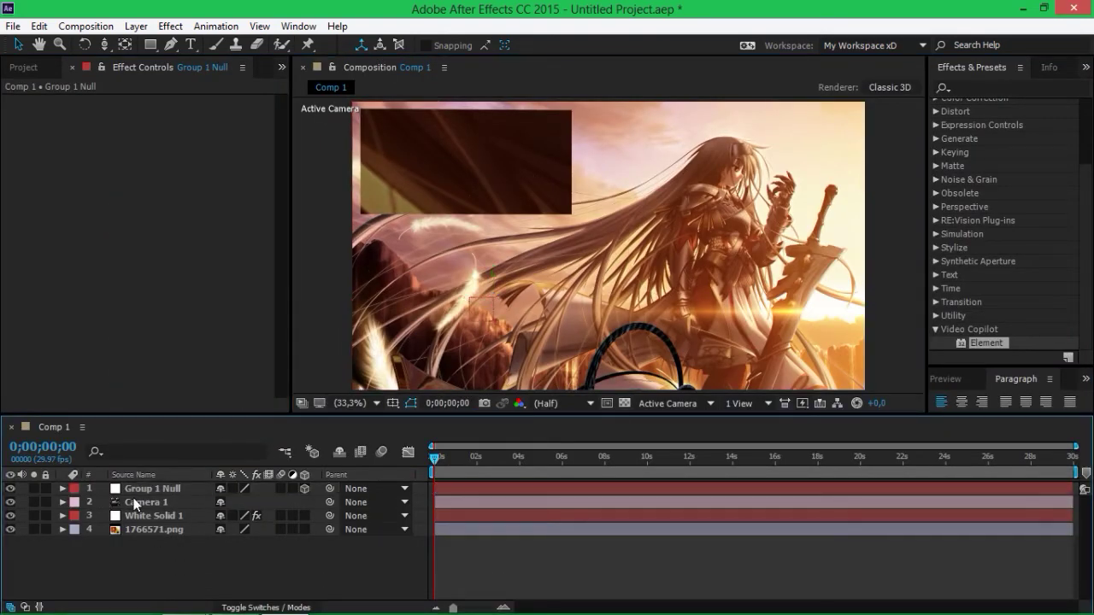
Create a Group 2 Null from Group 2's Create Group Null option.
click(157, 500)
click(160, 514)
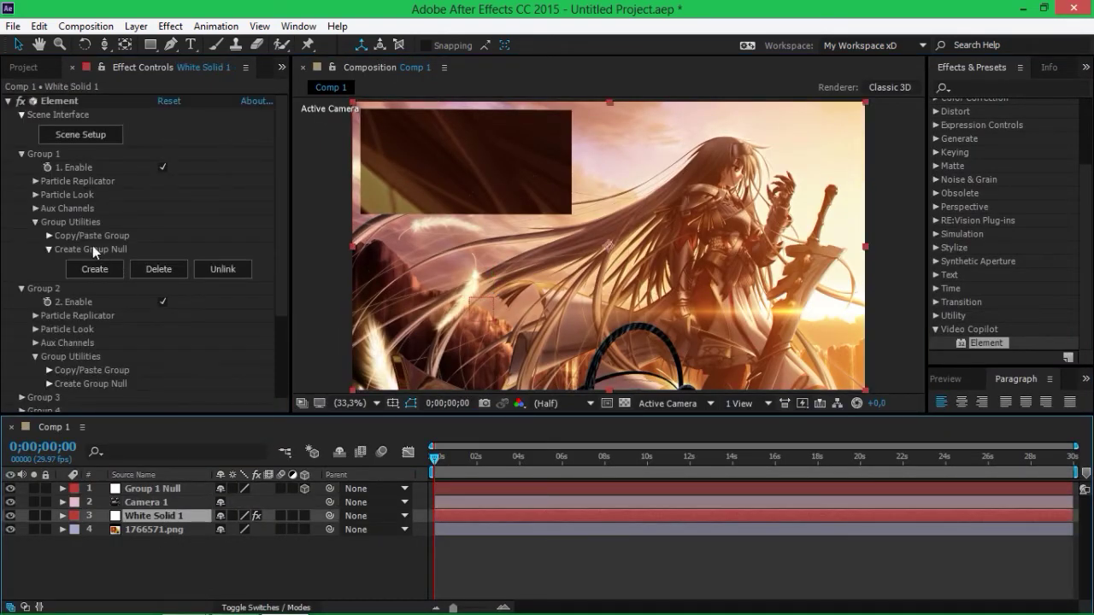
click(22, 154)
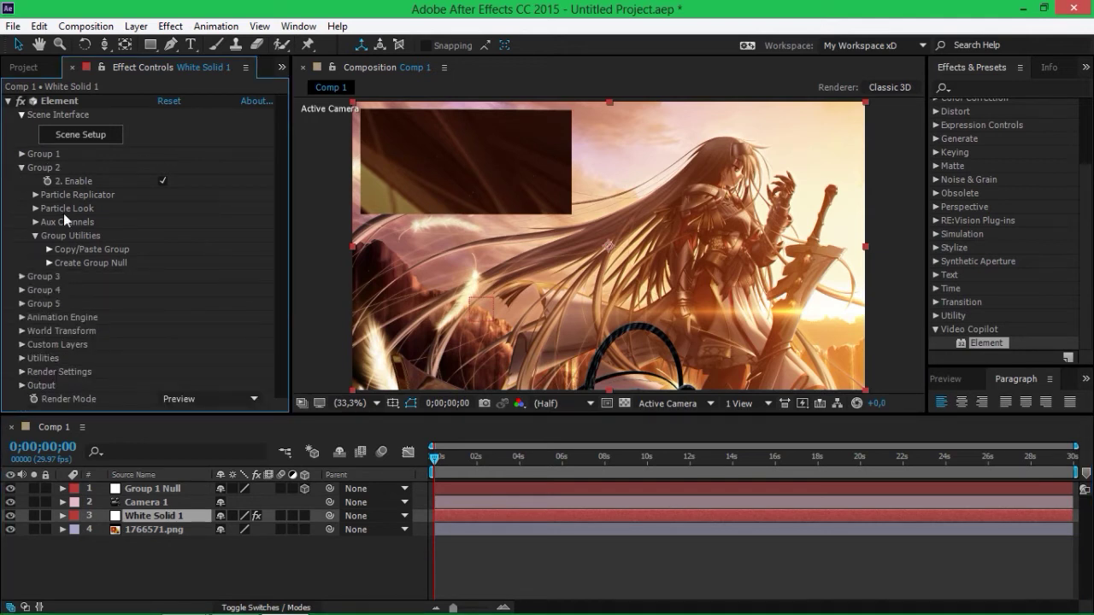
click(48, 263)
click(77, 282)
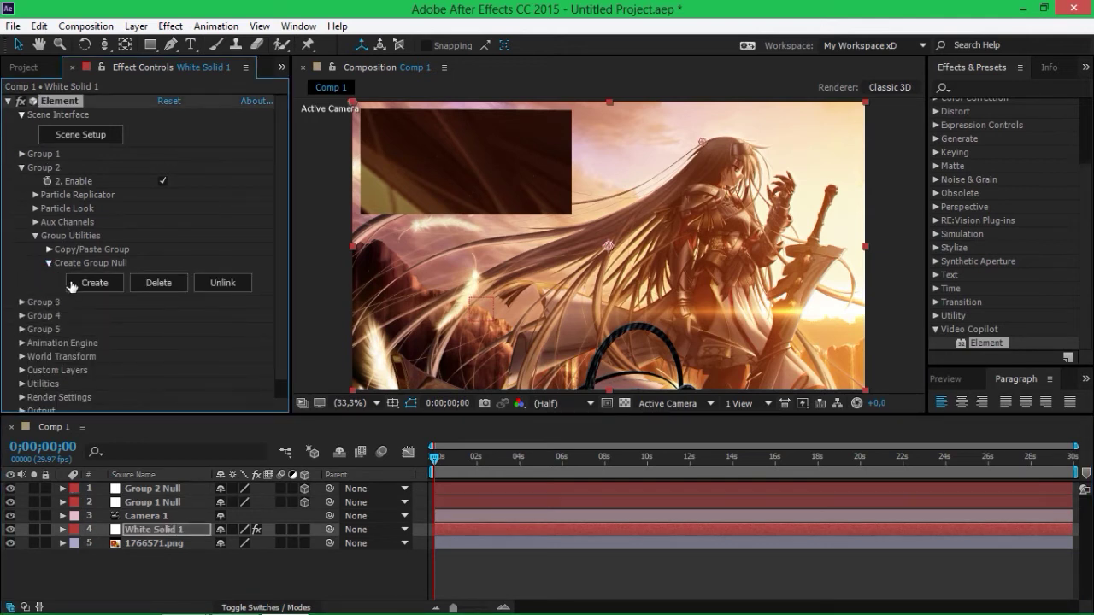
Raise Group 2 Null into view and scale it to 64%.
click(165, 491)
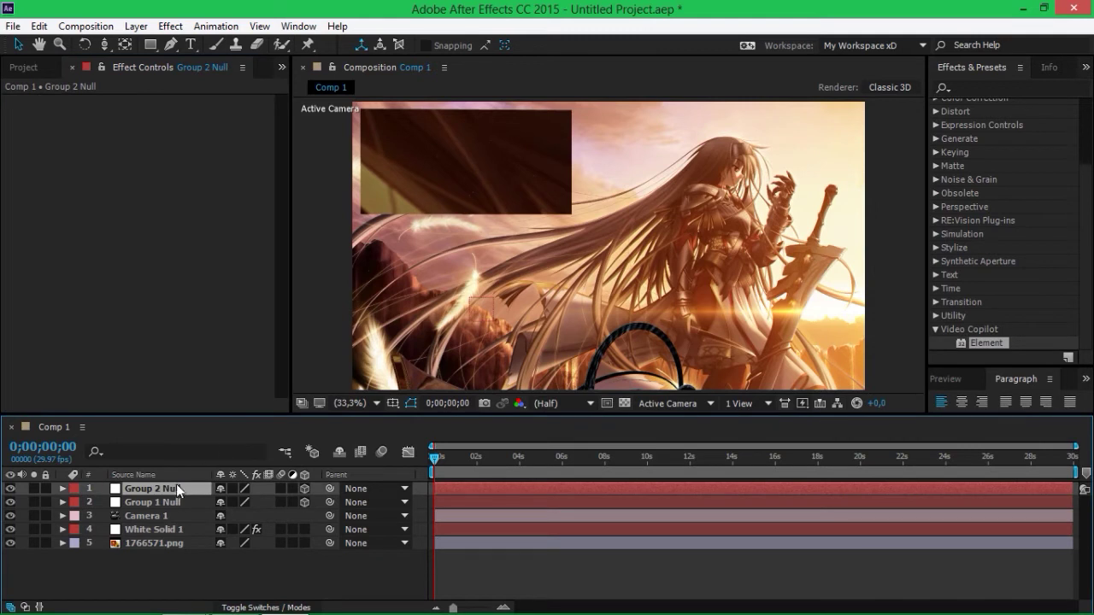
key(p)
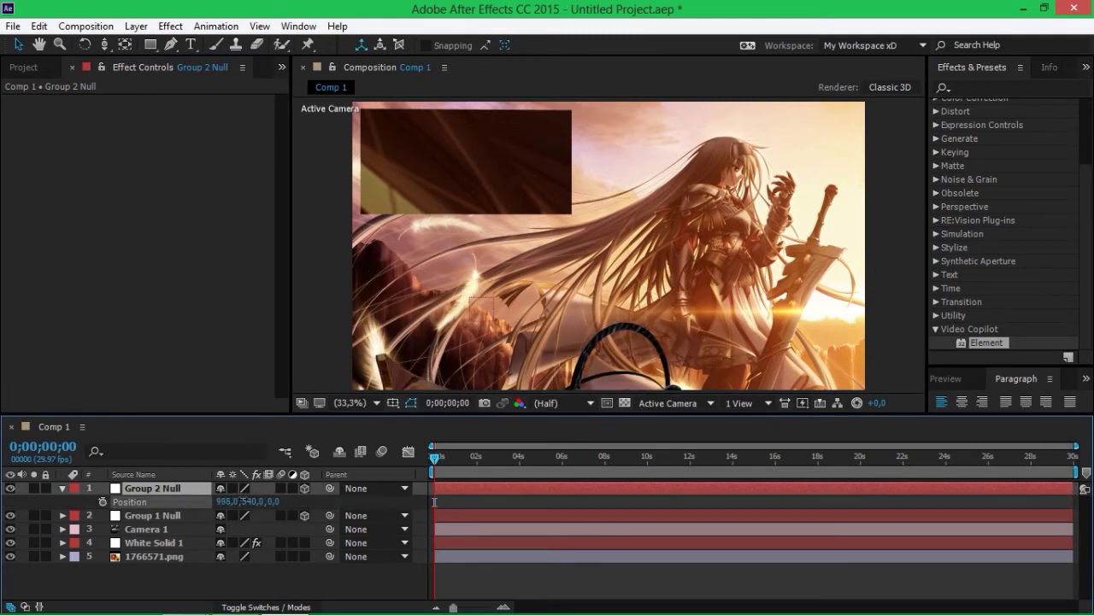
drag(146, 504, 95, 517)
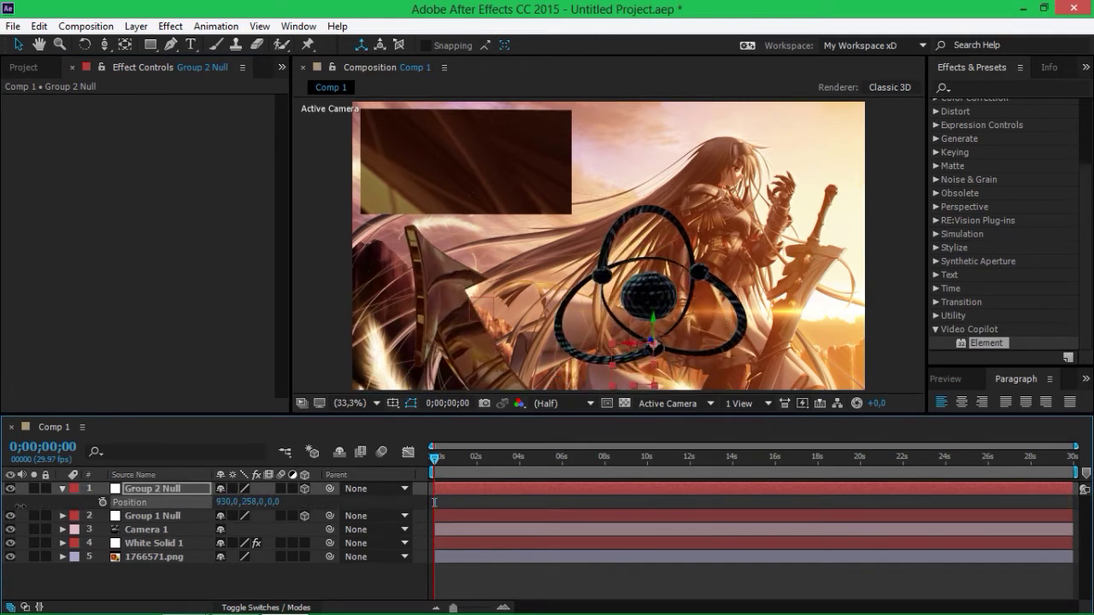
key(s)
drag(255, 503, 224, 502)
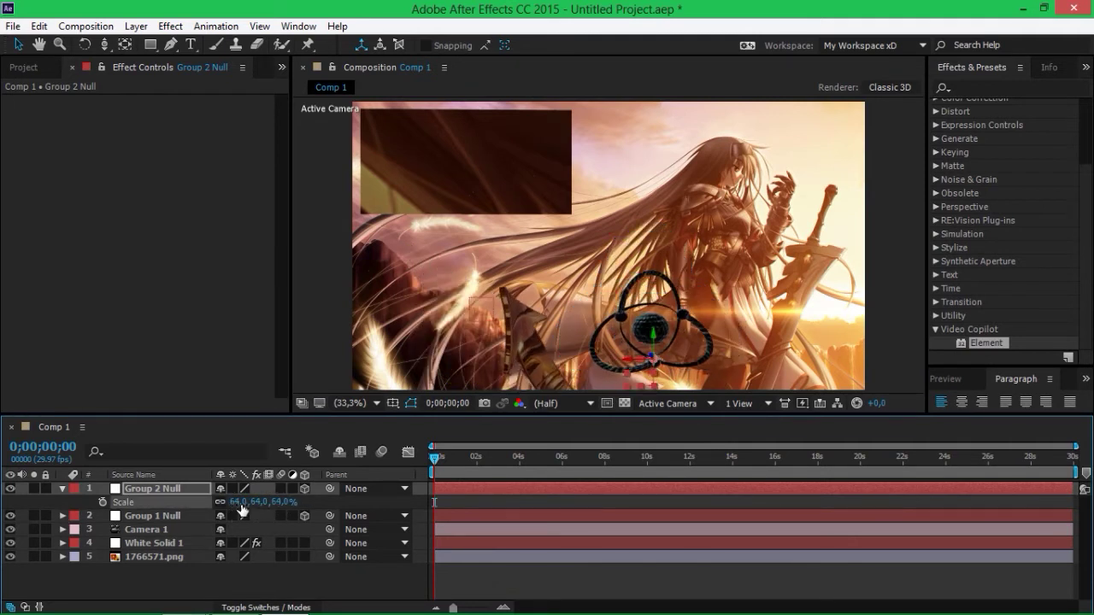
Try an X rotation on Group 2 Null, then move it to 874, 138, 0.
key(r)
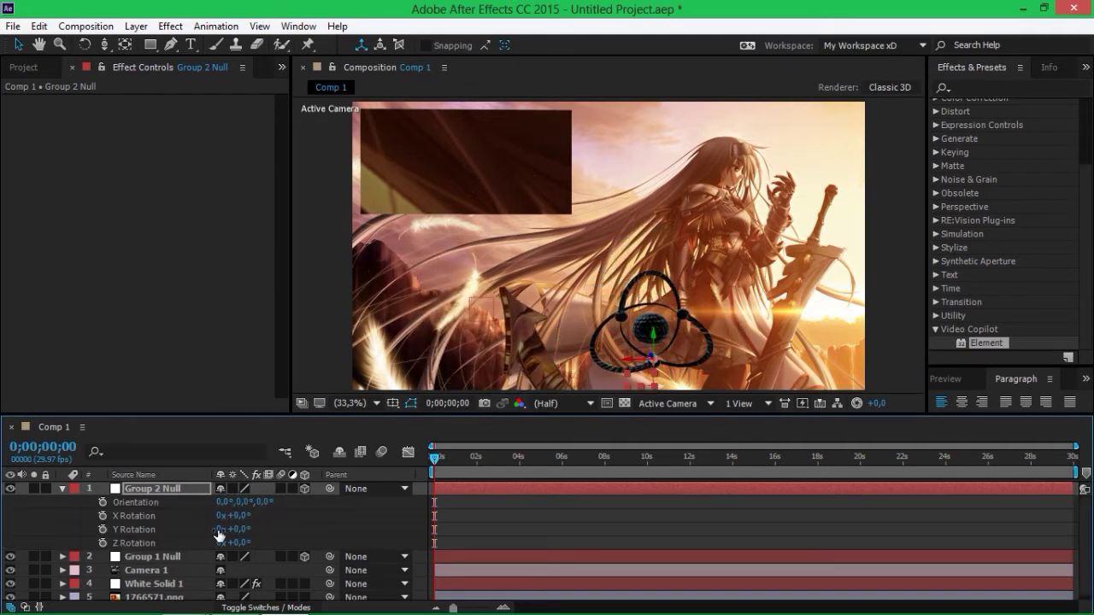
mouse_move(232, 515)
mouse_down()
mouse_move(296, 511)
mouse_move(389, 528)
mouse_up()
key(ctrl+z)
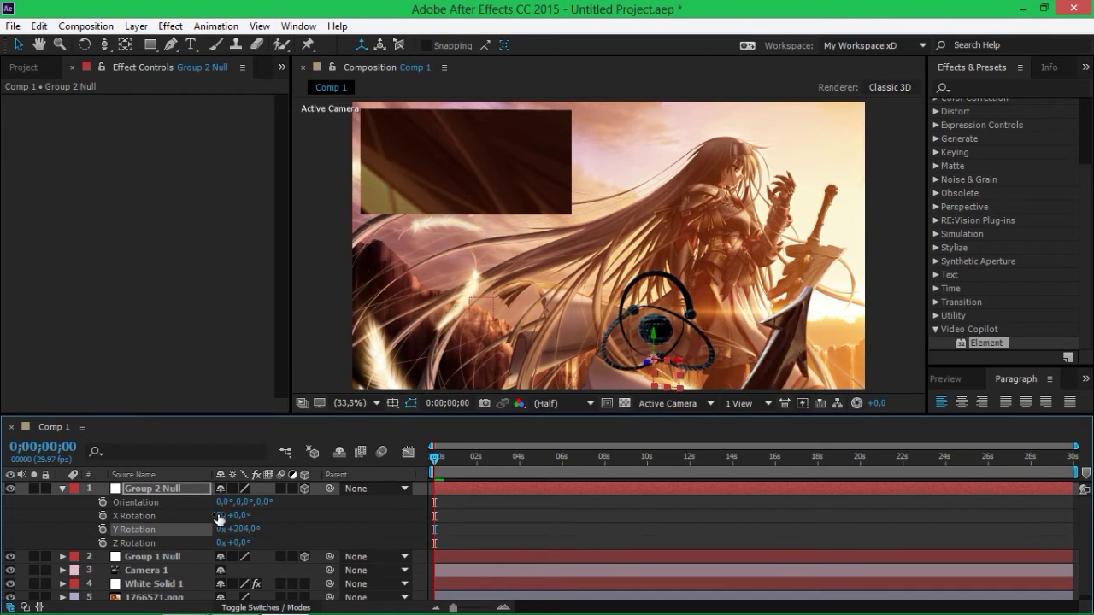
key(p)
drag(220, 502, 199, 504)
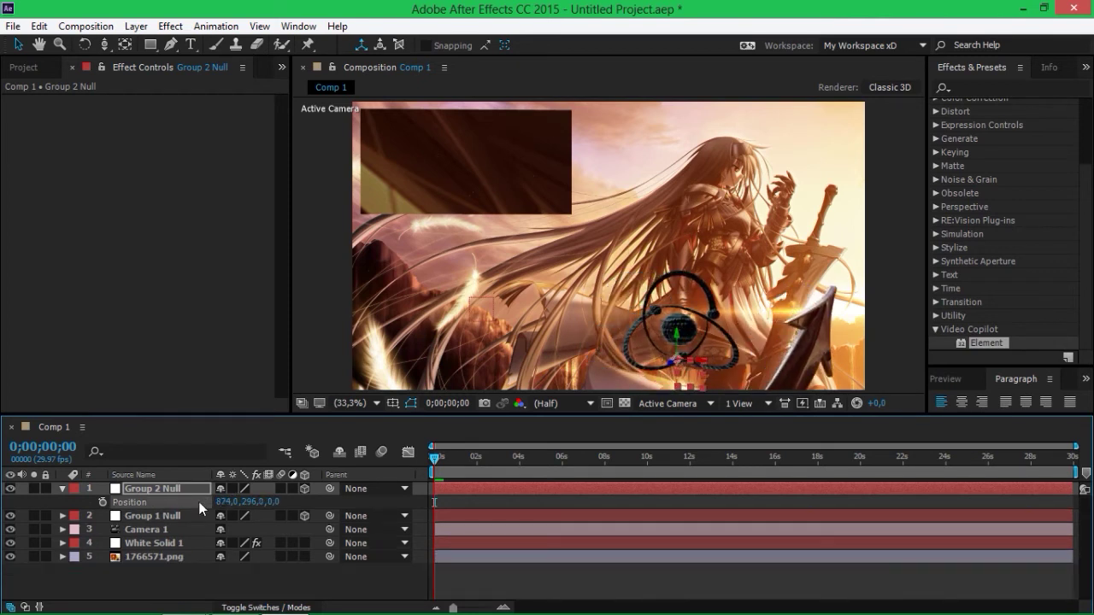
mouse_move(254, 506)
mouse_down()
mouse_move(106, 514)
mouse_move(114, 506)
mouse_up()
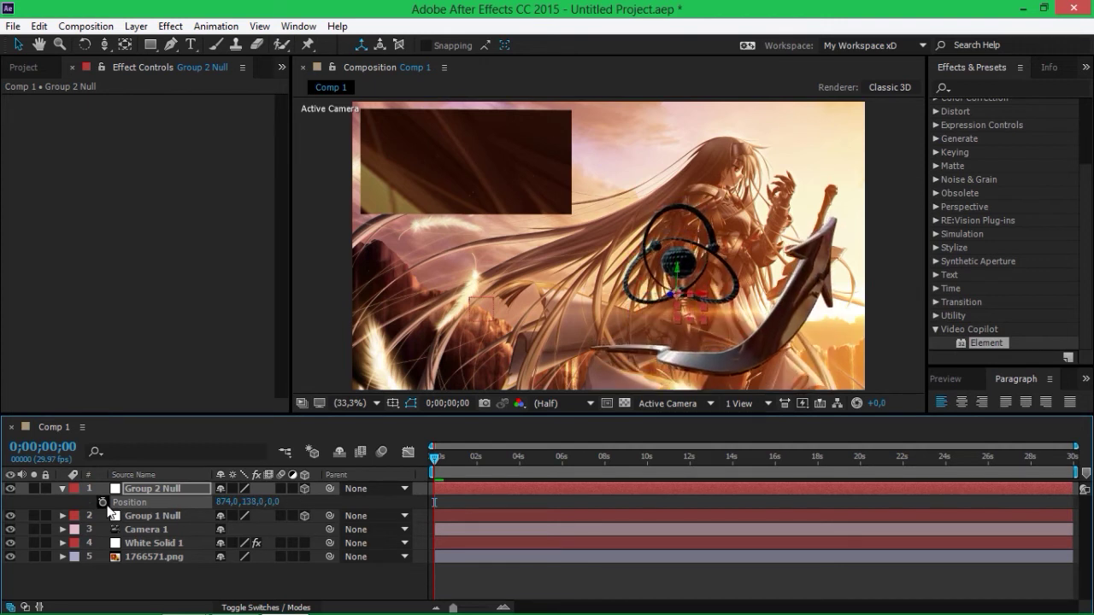
drag(149, 524, 166, 524)
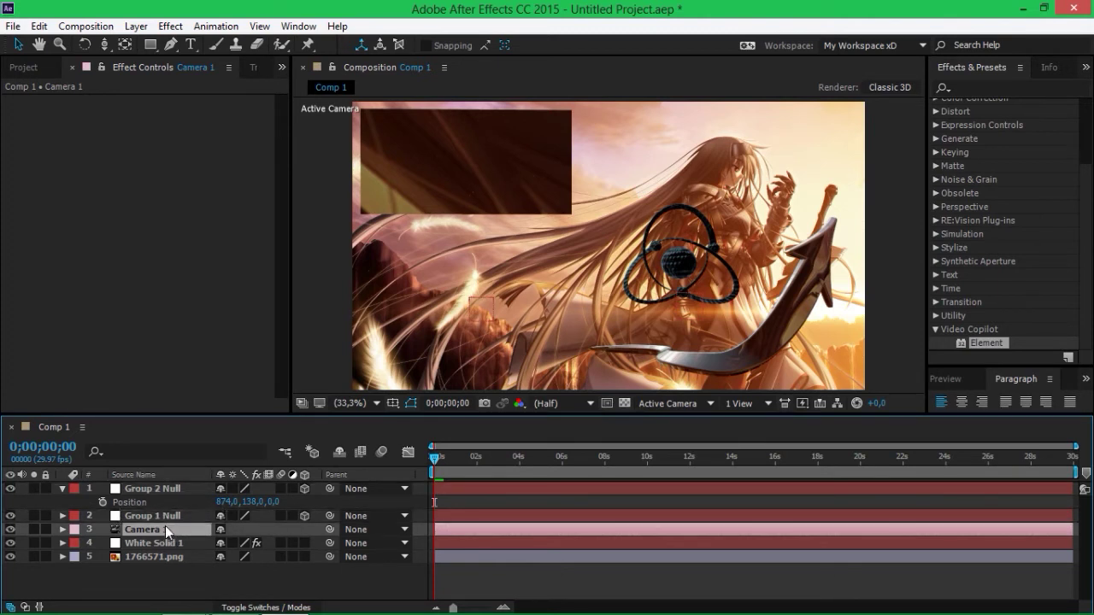
Orbit Camera 1 to view the Element shapes at an angle, then reselect White Solid 1.
click(105, 45)
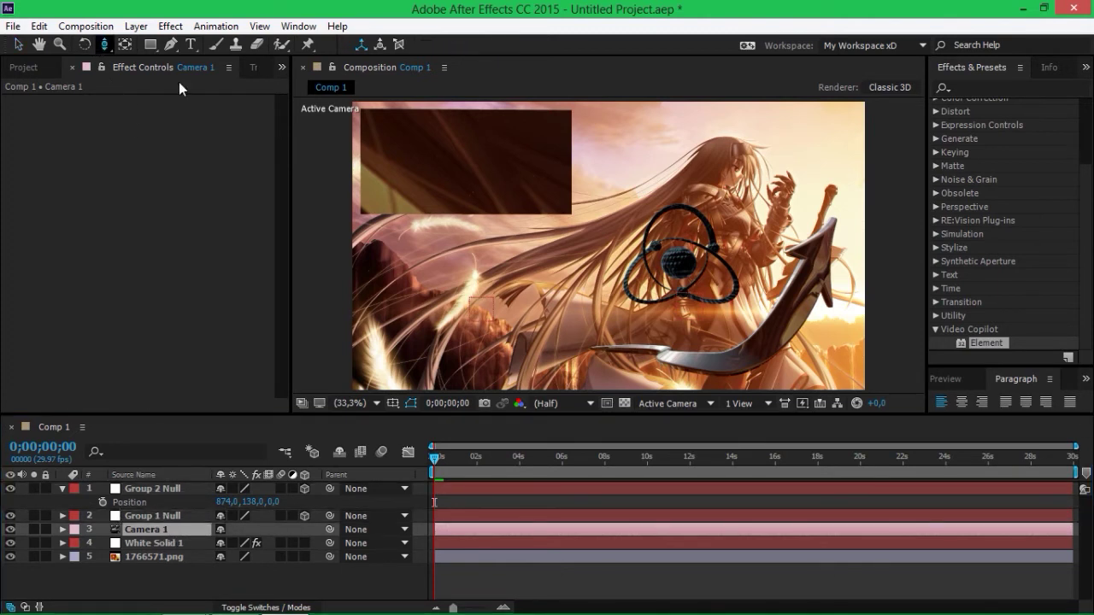
mouse_move(434, 218)
mouse_down()
mouse_move(536, 268)
mouse_move(321, 256)
mouse_up()
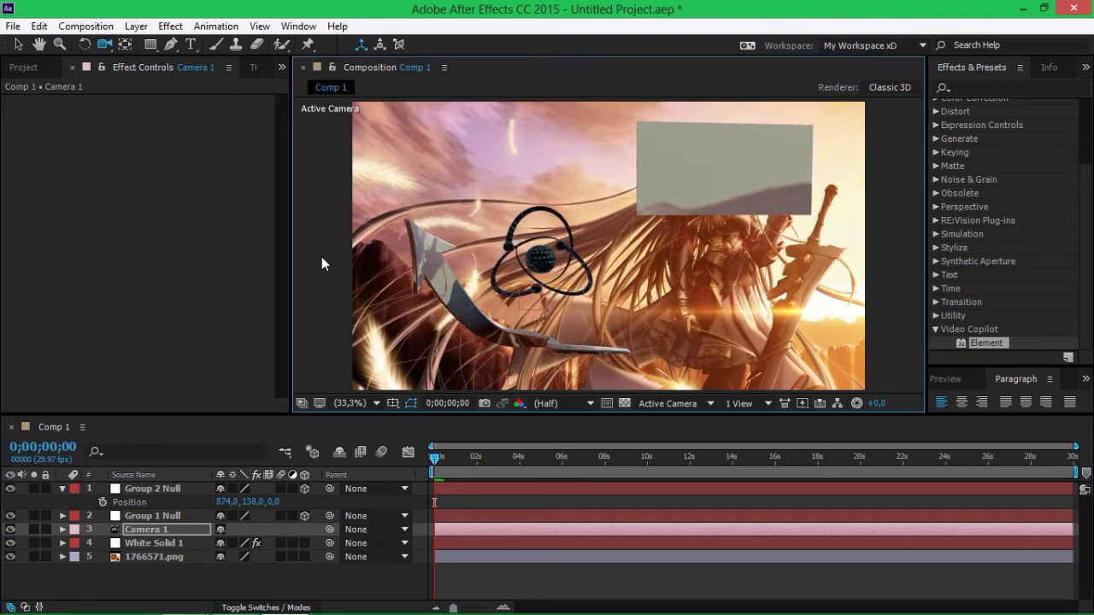
key(ctrl+z)
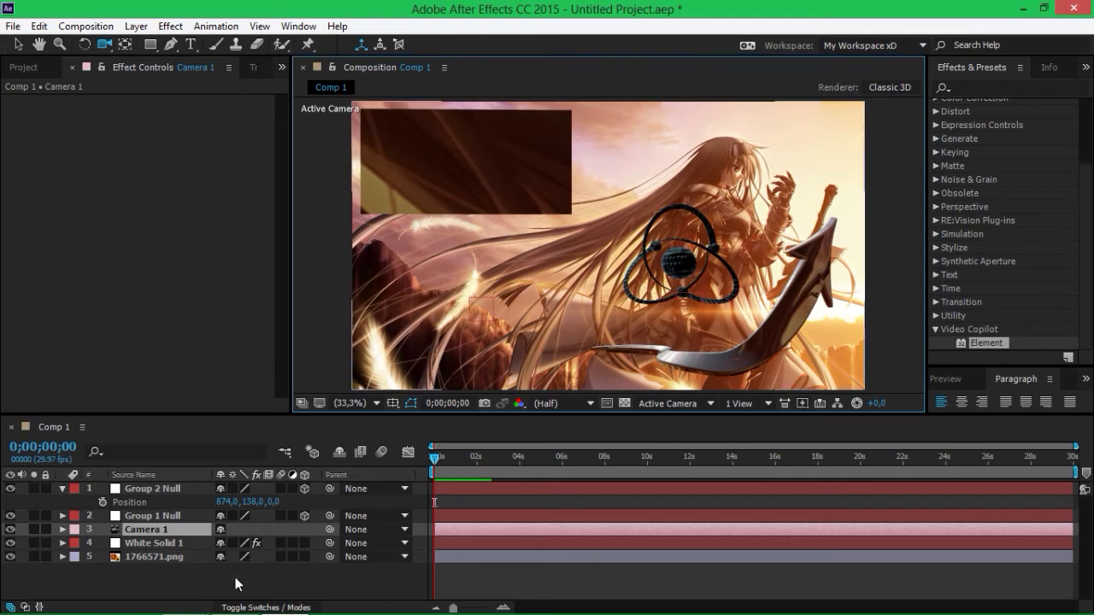
drag(485, 343, 377, 332)
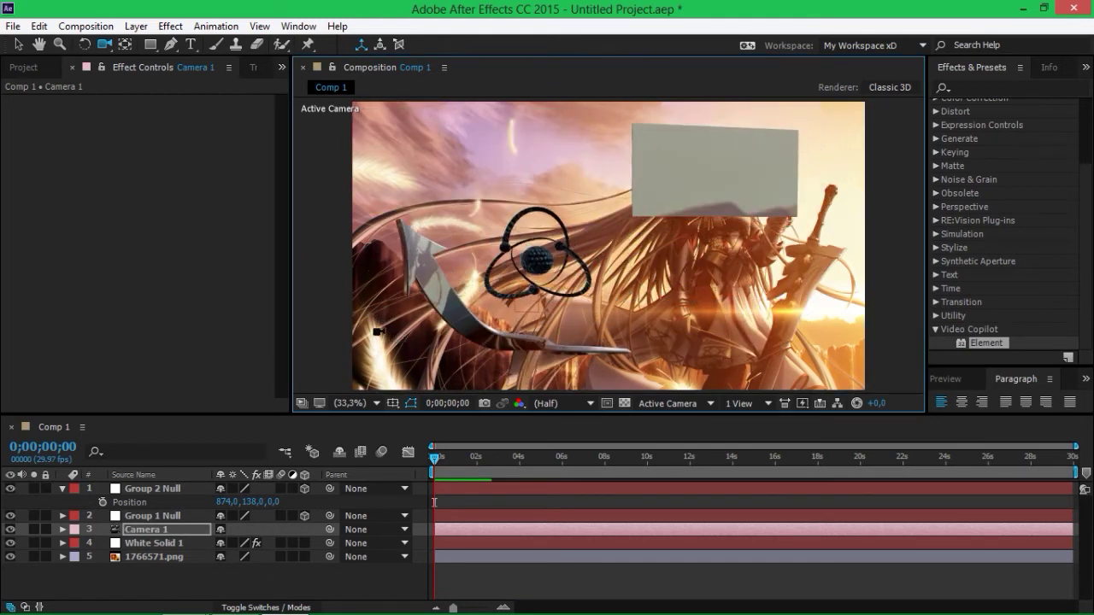
click(168, 540)
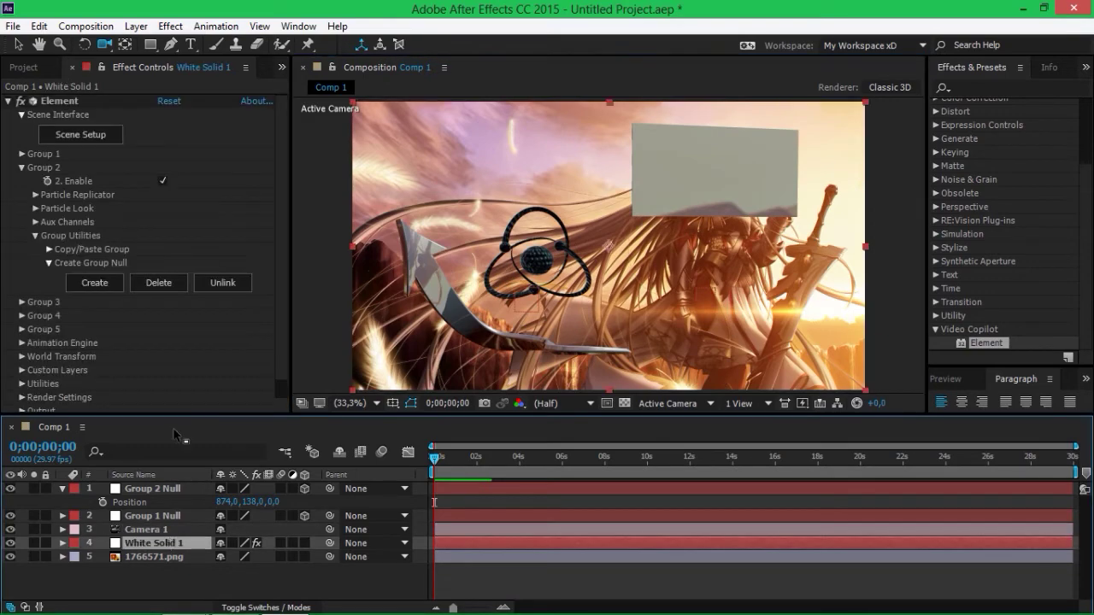
In Scene Setup, select Group 01 and try the Spot Blue, Natural and Single Light lighting presets.
click(95, 134)
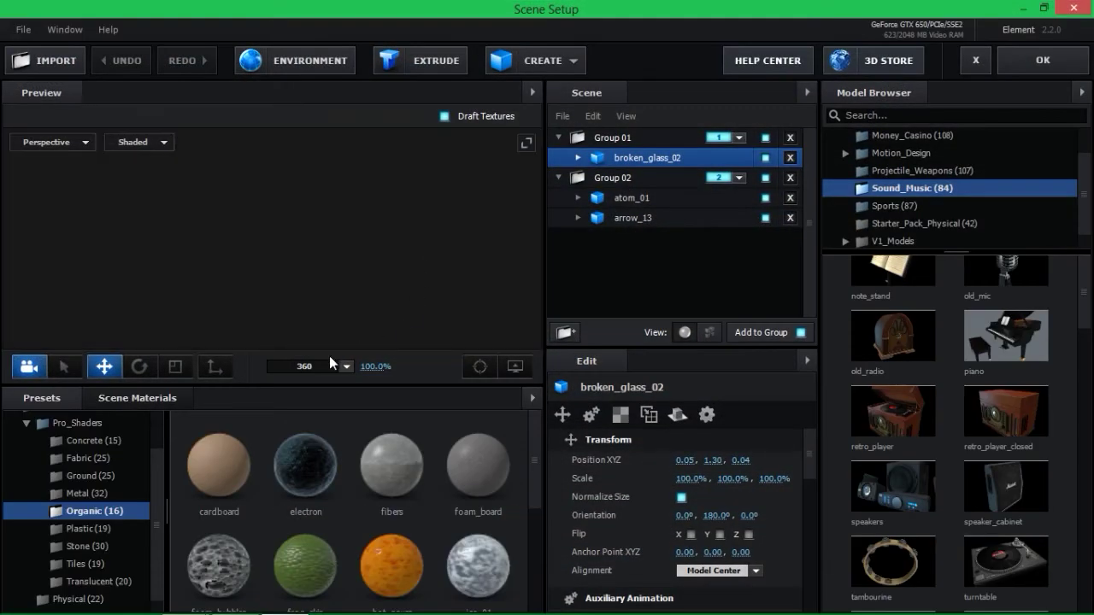
click(575, 143)
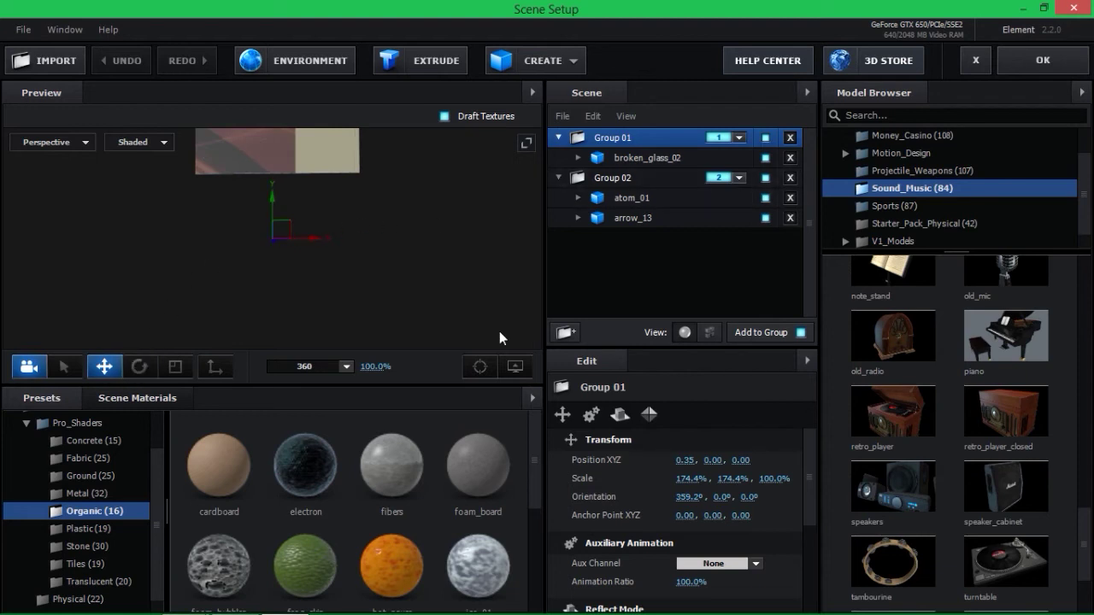
click(351, 365)
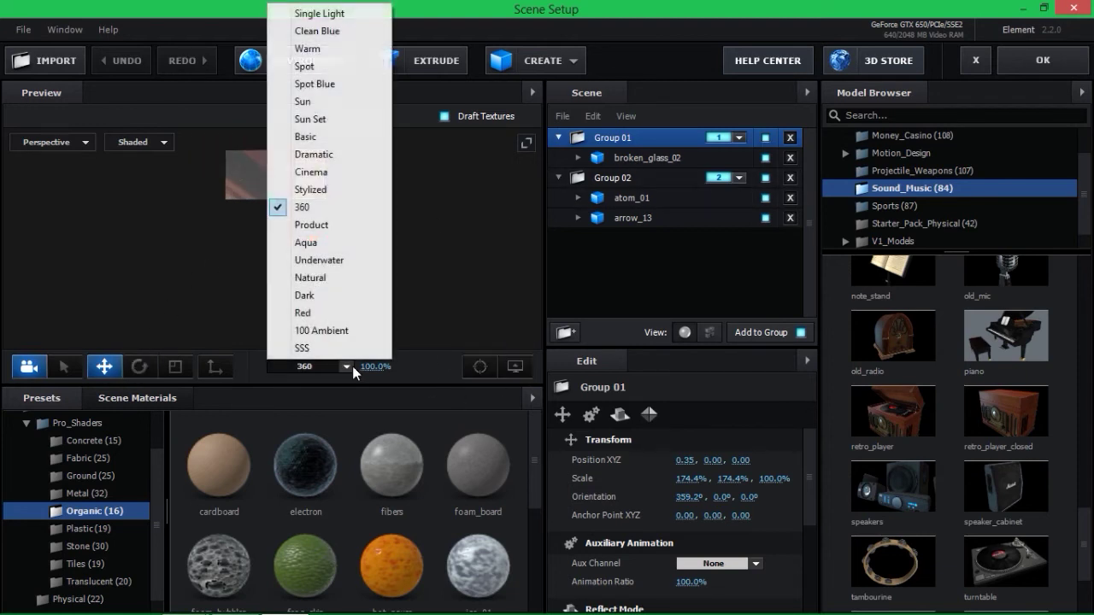
click(359, 83)
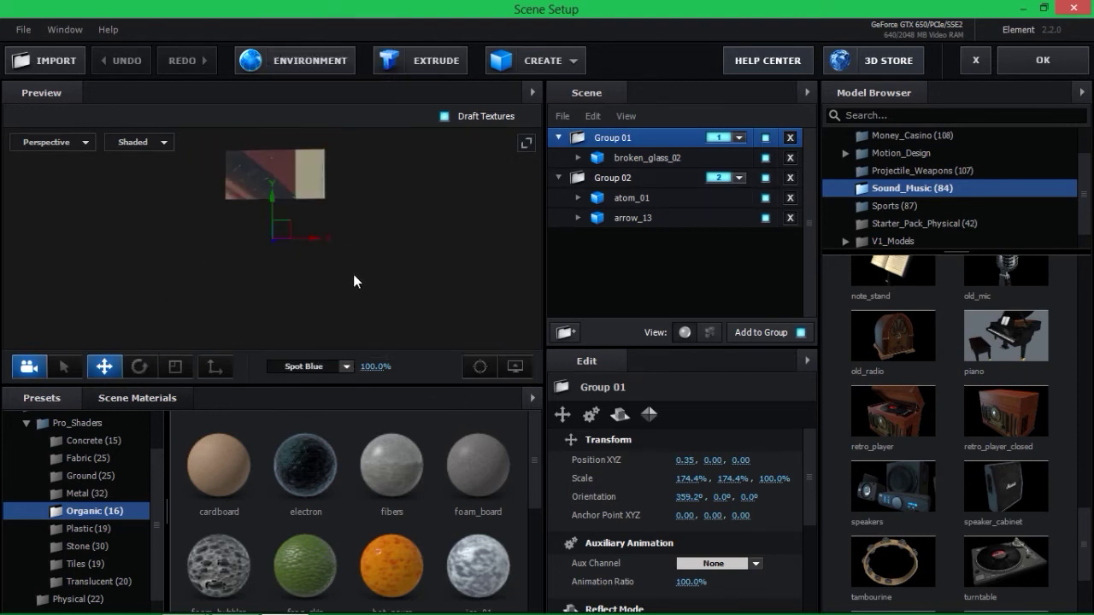
click(340, 367)
click(337, 276)
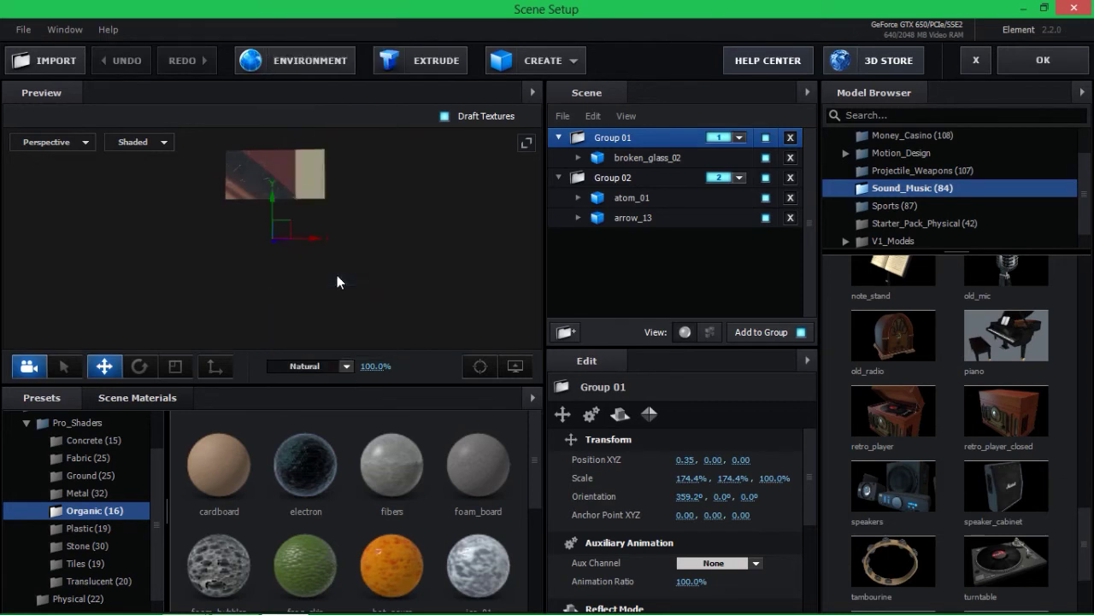
click(341, 365)
click(344, 12)
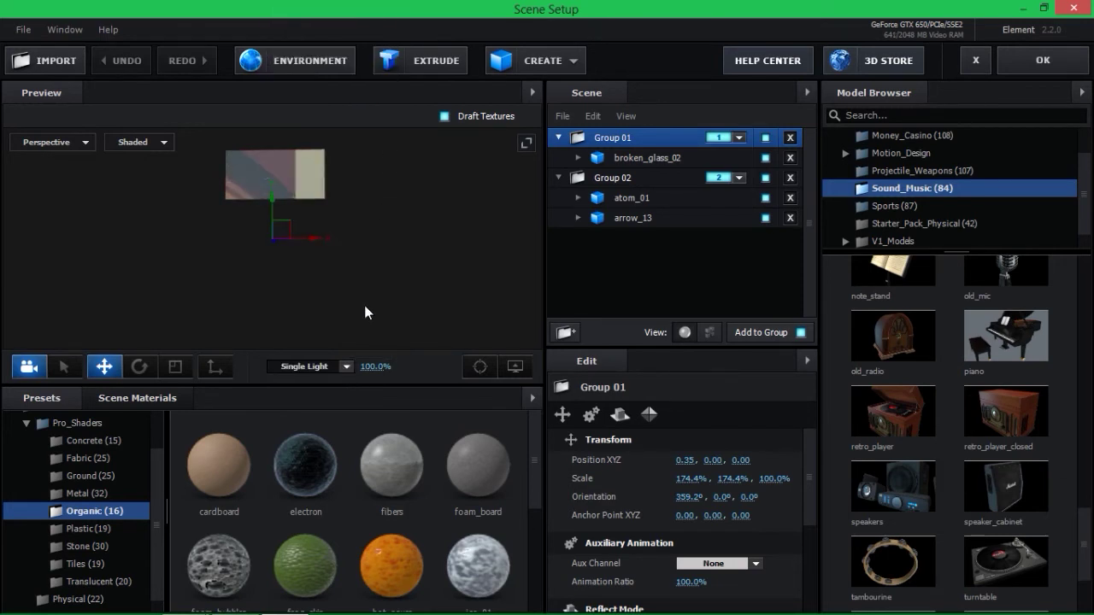
Try the Red and Sun Set lighting presets, then settle on Sun.
click(344, 367)
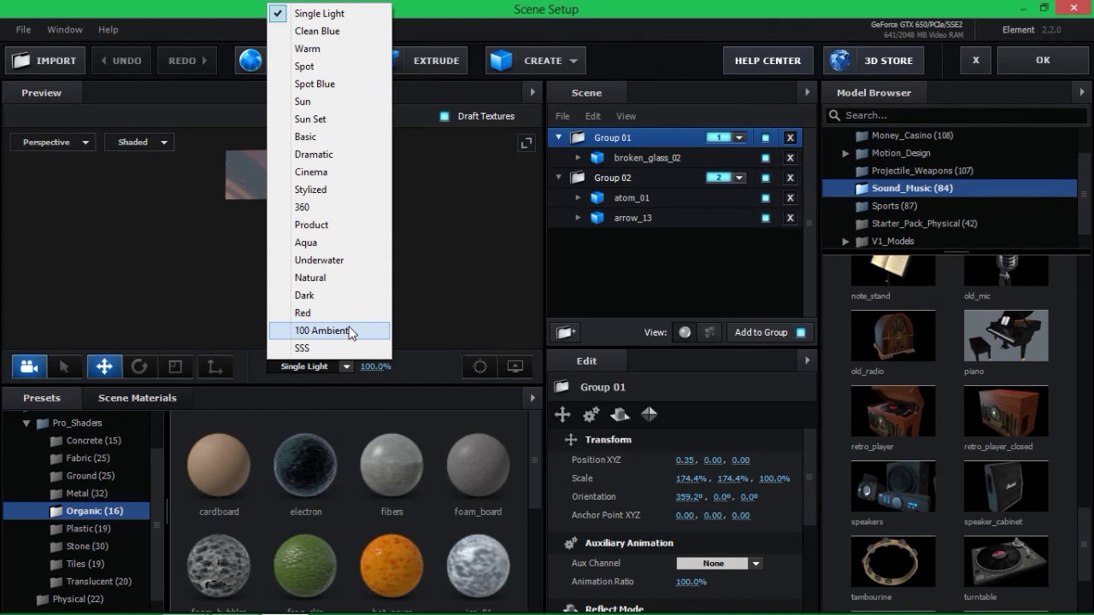
click(336, 313)
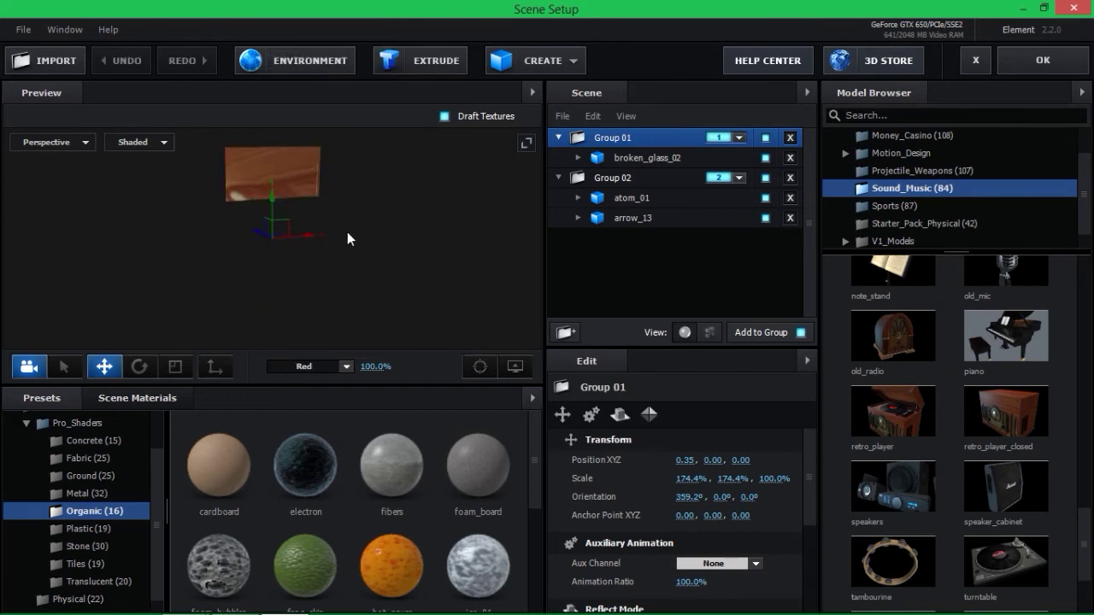
click(344, 366)
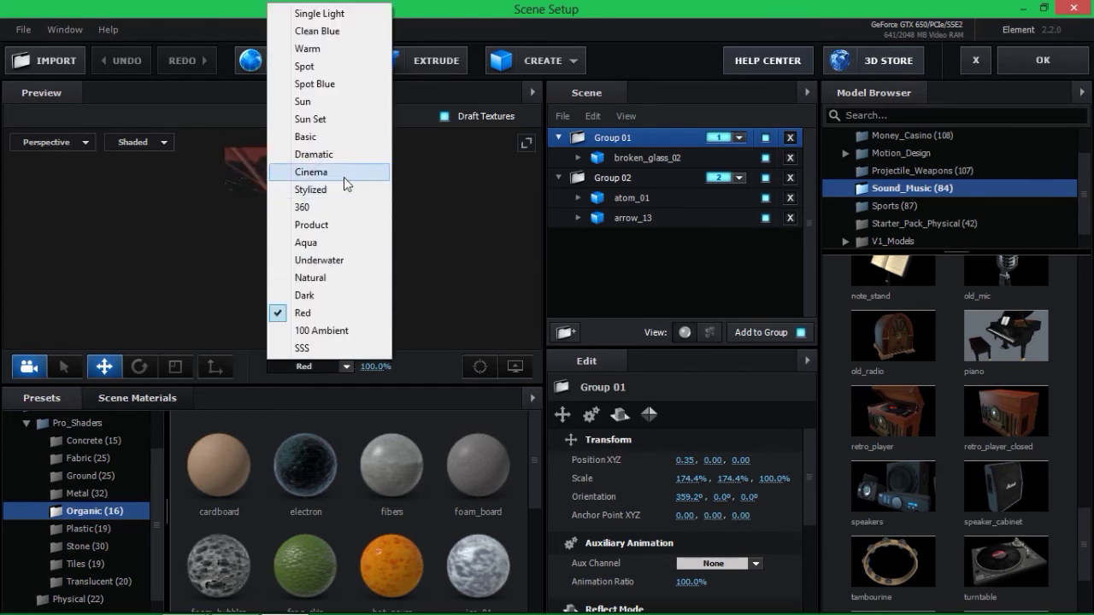
click(324, 102)
click(341, 367)
click(342, 119)
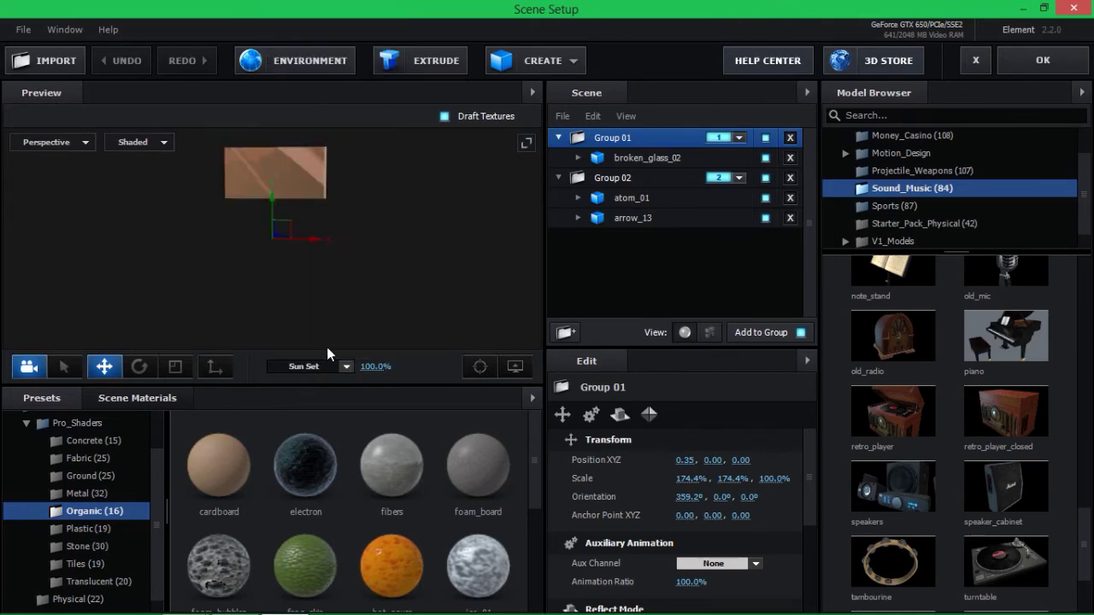
click(329, 366)
click(335, 102)
Reset the environment image adjustments to defaults and apply the scene.
click(338, 58)
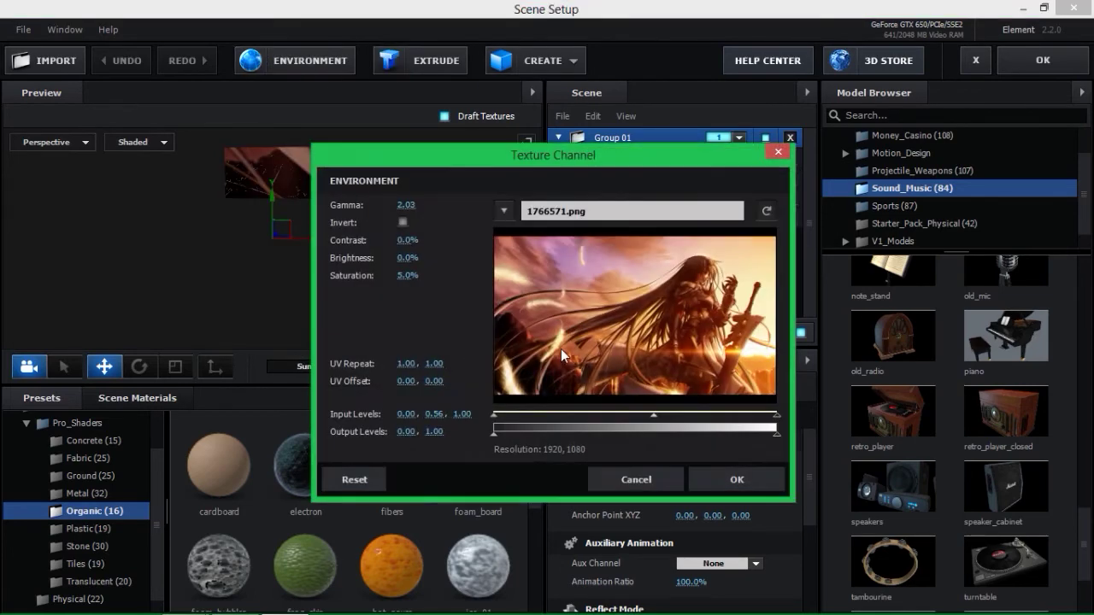
click(341, 480)
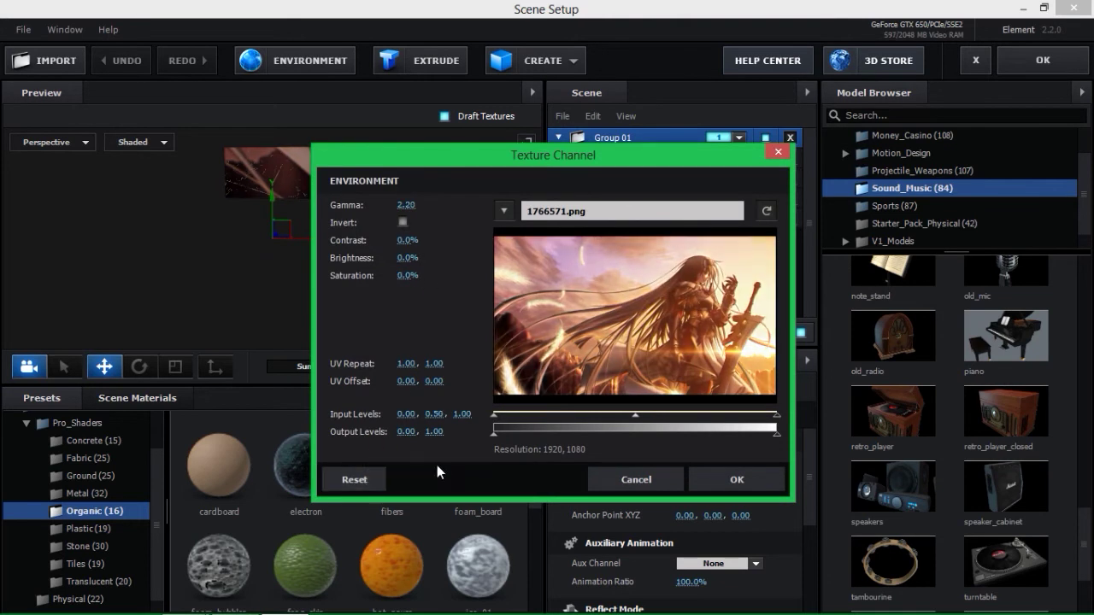
click(748, 479)
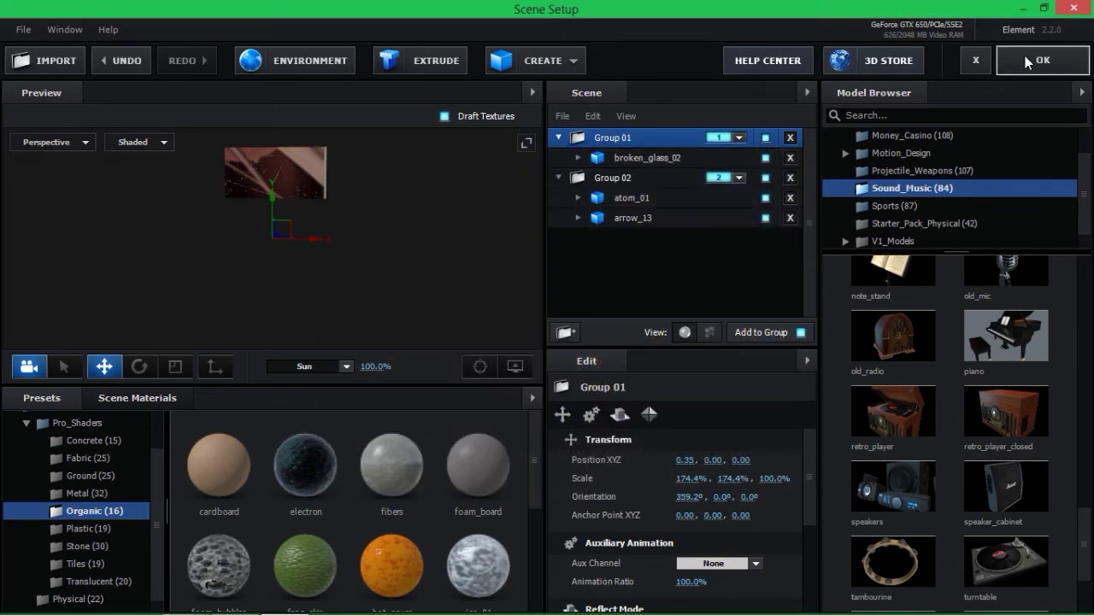
click(1025, 56)
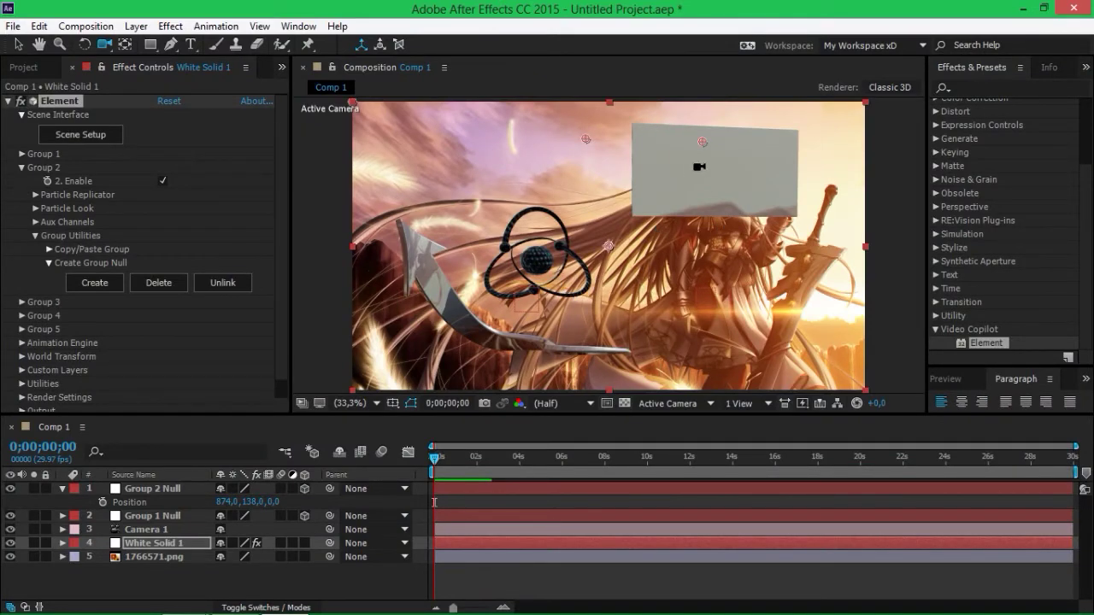
Orbit Camera 1 to a new angle and move Group 2 Null to X 893.
mouse_move(703, 163)
mouse_down()
mouse_move(833, 257)
mouse_move(846, 253)
mouse_up()
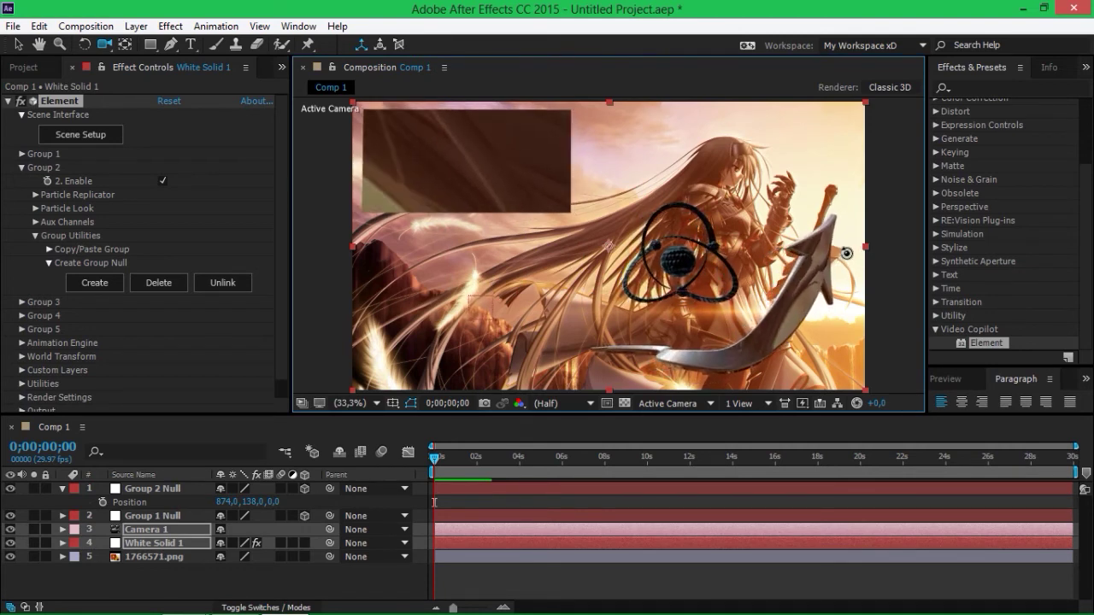
drag(846, 254, 847, 253)
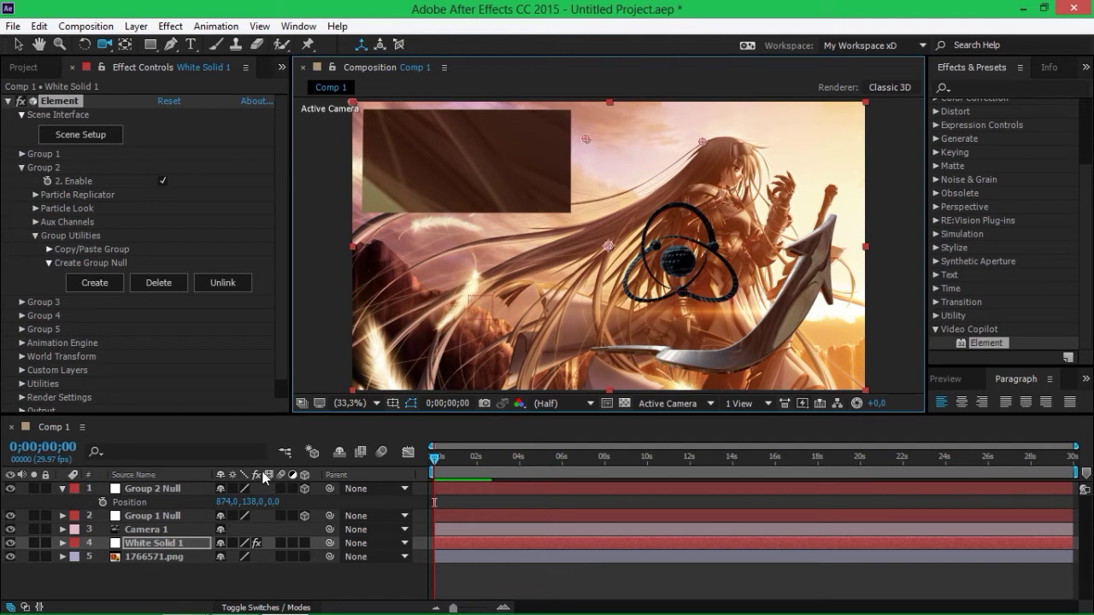
click(137, 494)
drag(222, 505, 235, 513)
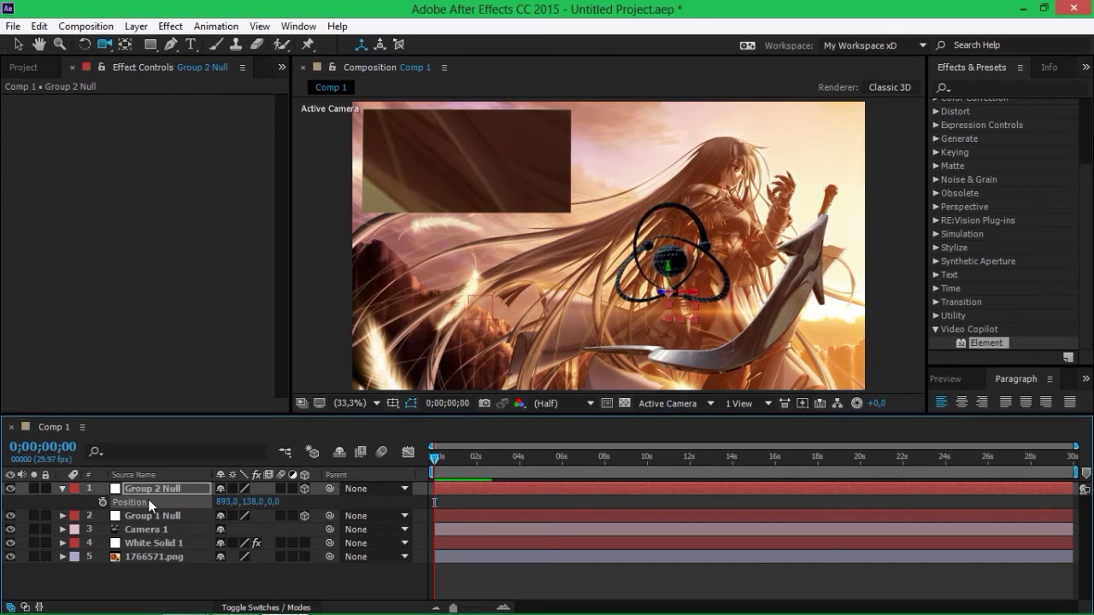
click(145, 543)
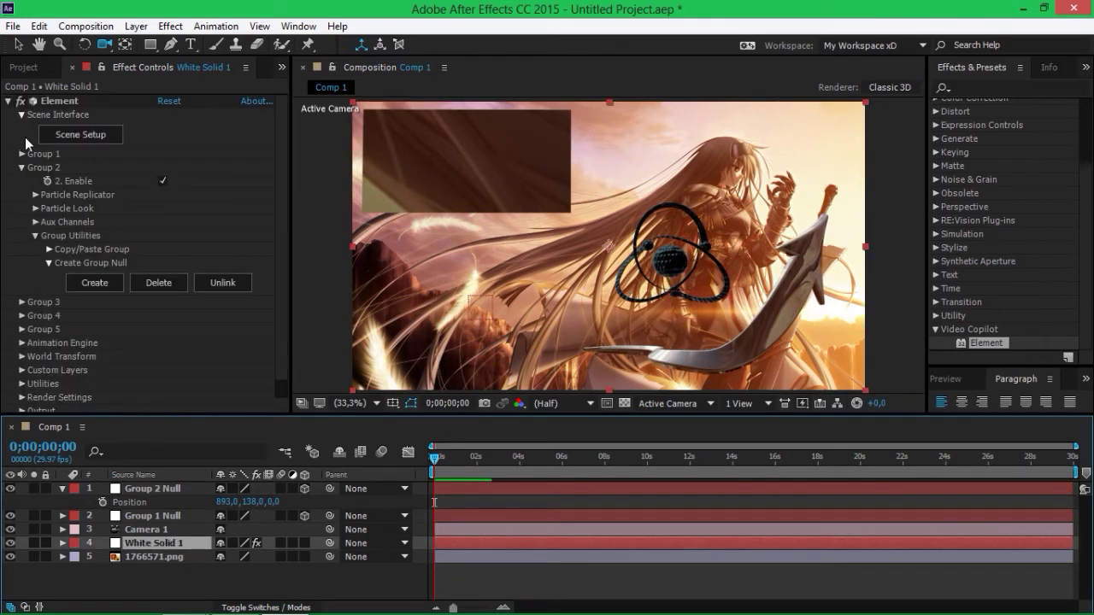
click(39, 224)
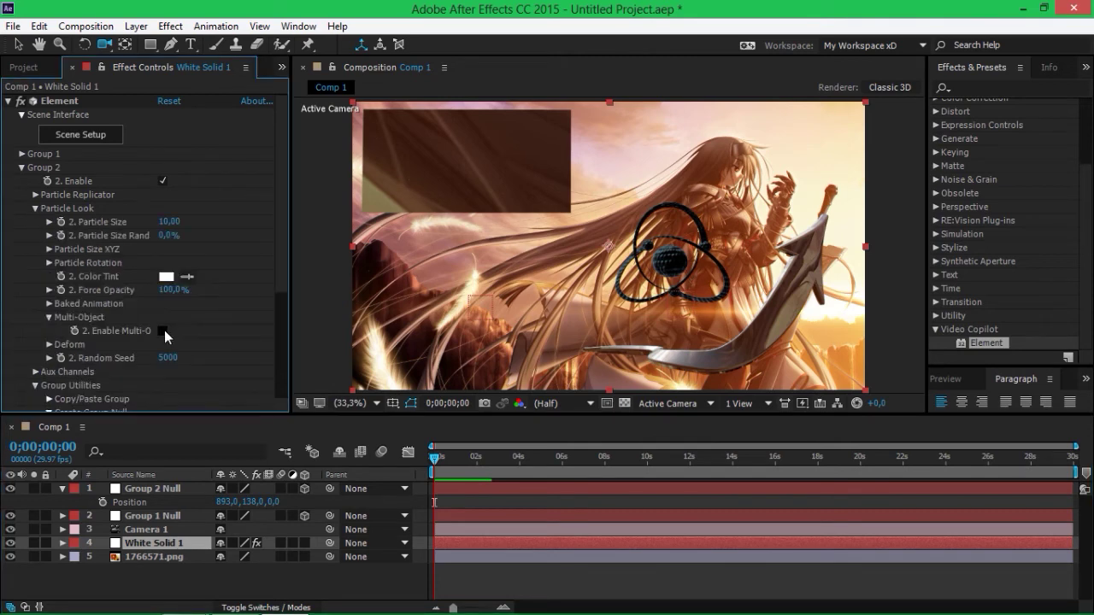
scroll(164, 330, down, 5)
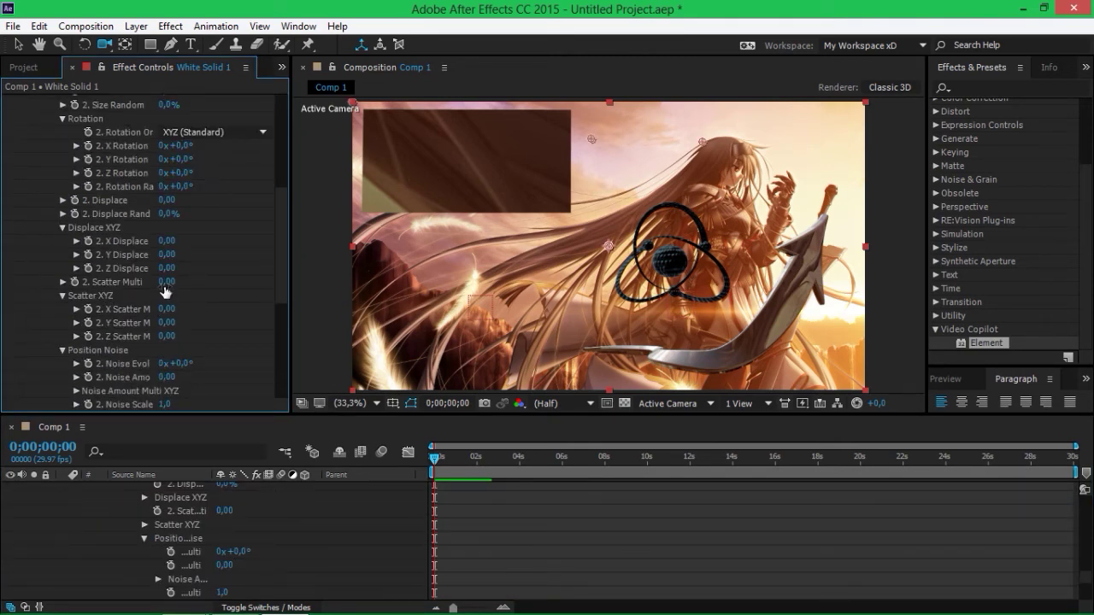
scroll(165, 292, down, 2)
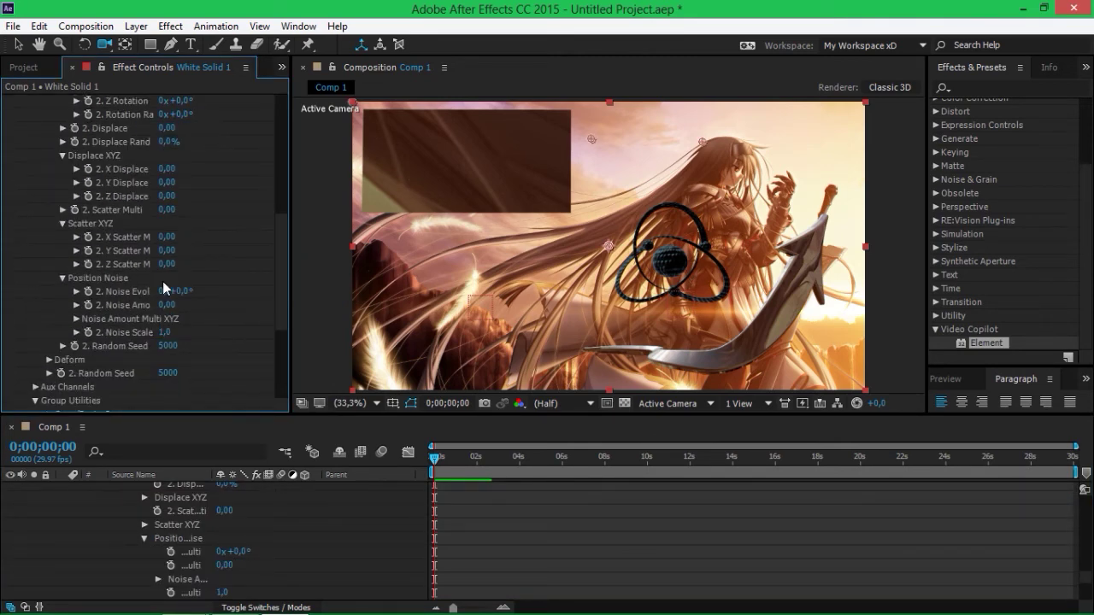
drag(168, 209, 598, 213)
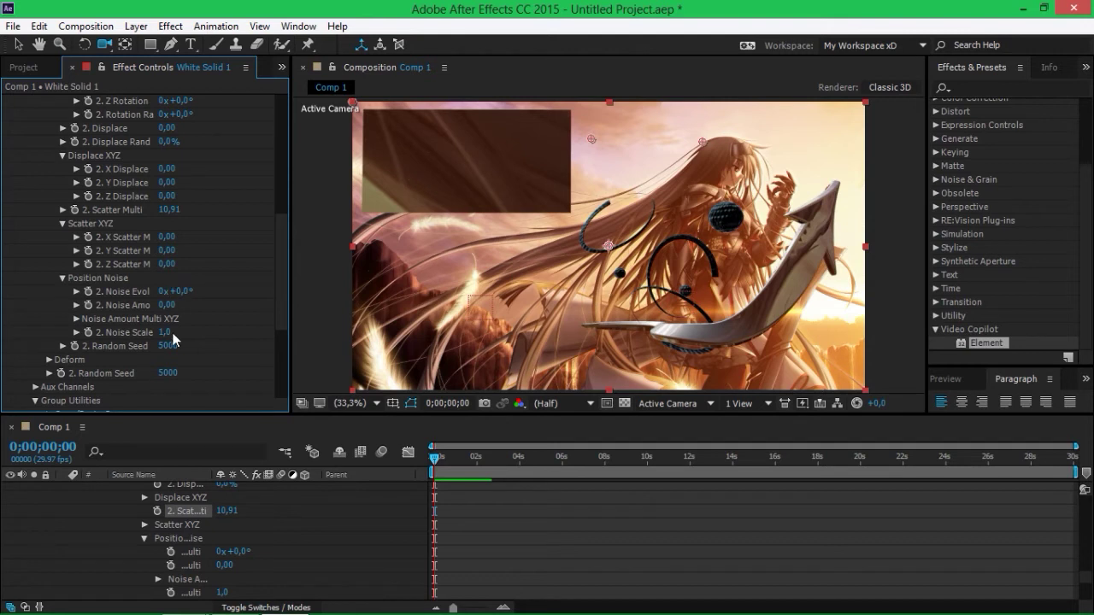
mouse_move(168, 209)
mouse_down()
mouse_move(441, 213)
mouse_move(447, 238)
mouse_move(3, 310)
mouse_move(166, 276)
mouse_up()
drag(174, 220, 60, 246)
click(168, 209)
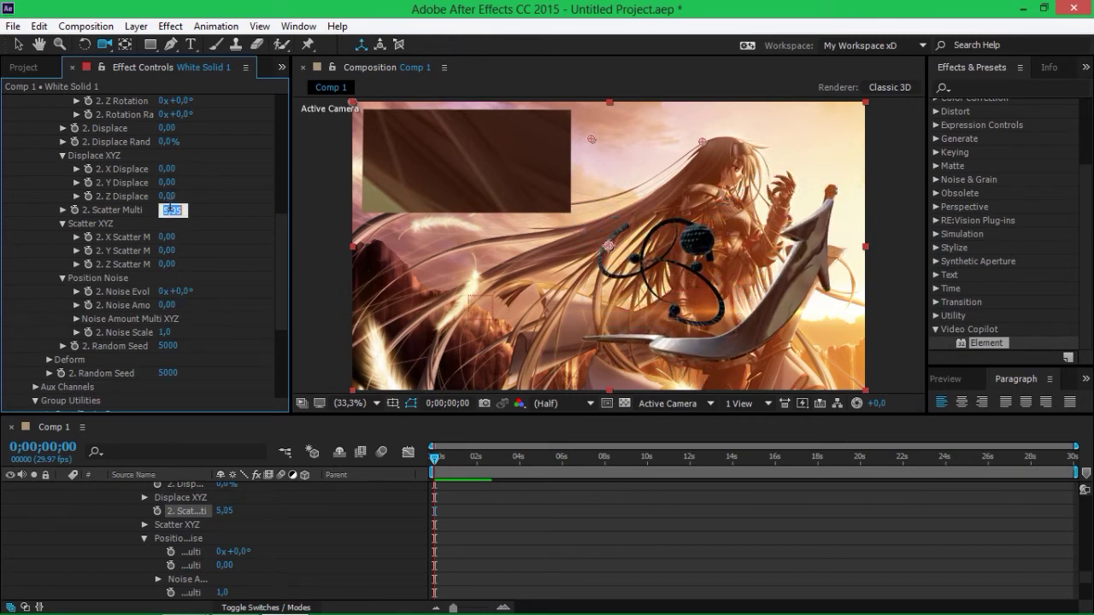
text(0)
key(Return)
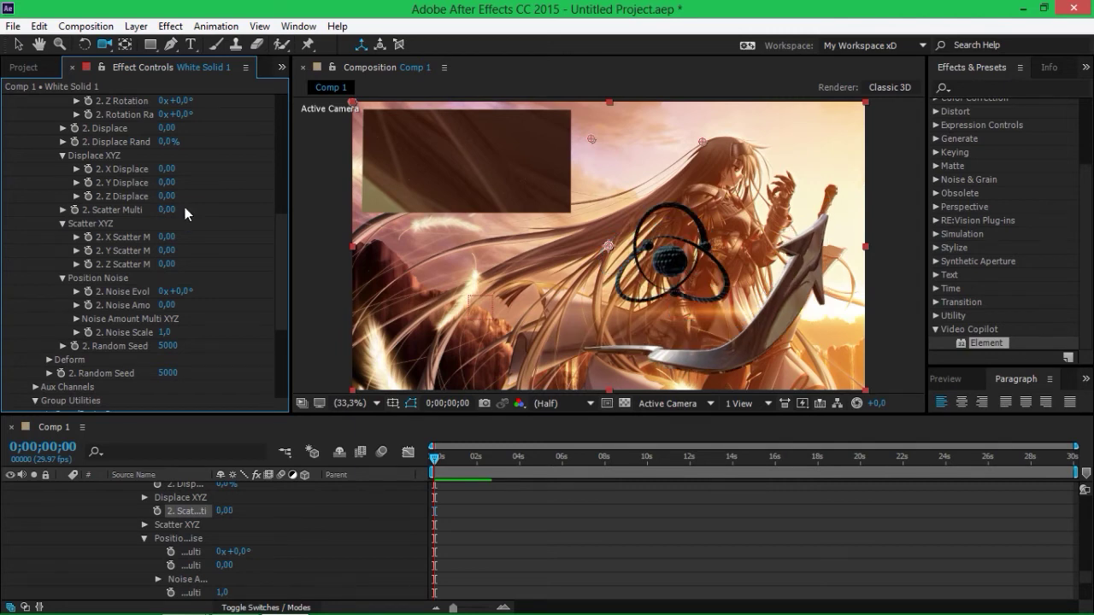
drag(214, 209, 170, 209)
mouse_move(171, 209)
mouse_down()
mouse_move(205, 210)
mouse_move(303, 328)
mouse_move(269, 329)
mouse_up()
scroll(51, 266, up, 8)
click(22, 168)
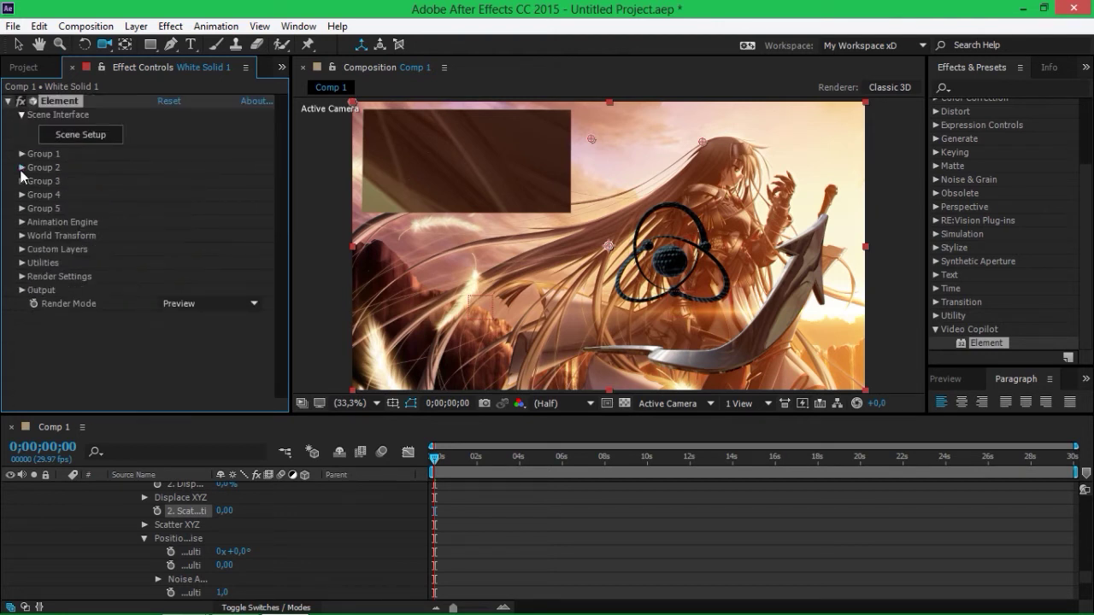
Select Group 1 Null and Group 2 Null together and delete both layers.
click(56, 336)
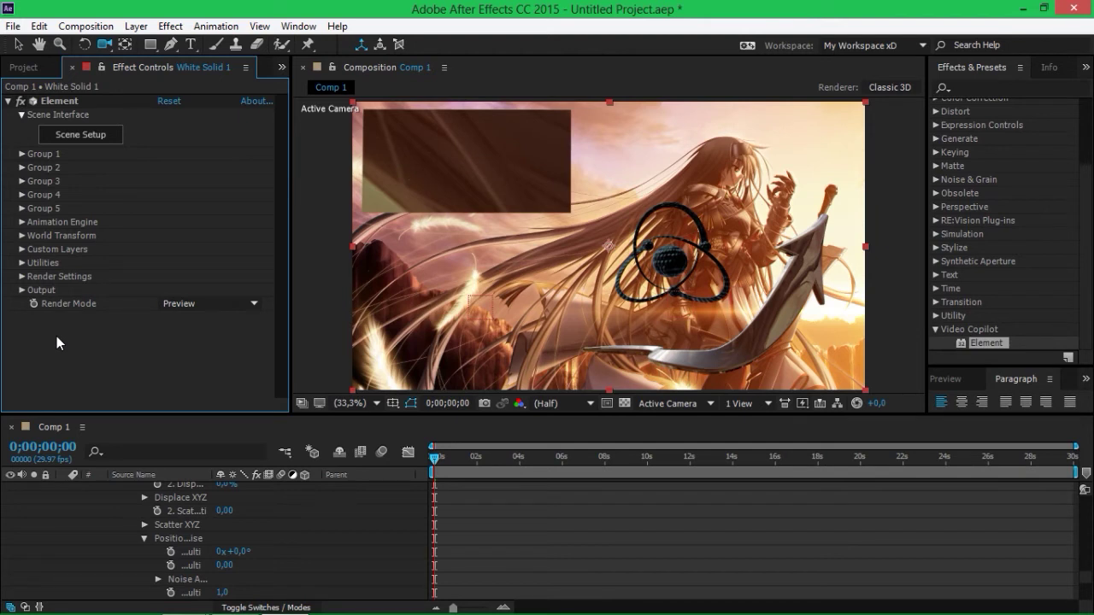
scroll(58, 542, up, 3)
scroll(58, 542, up, 3)
scroll(58, 543, up, 3)
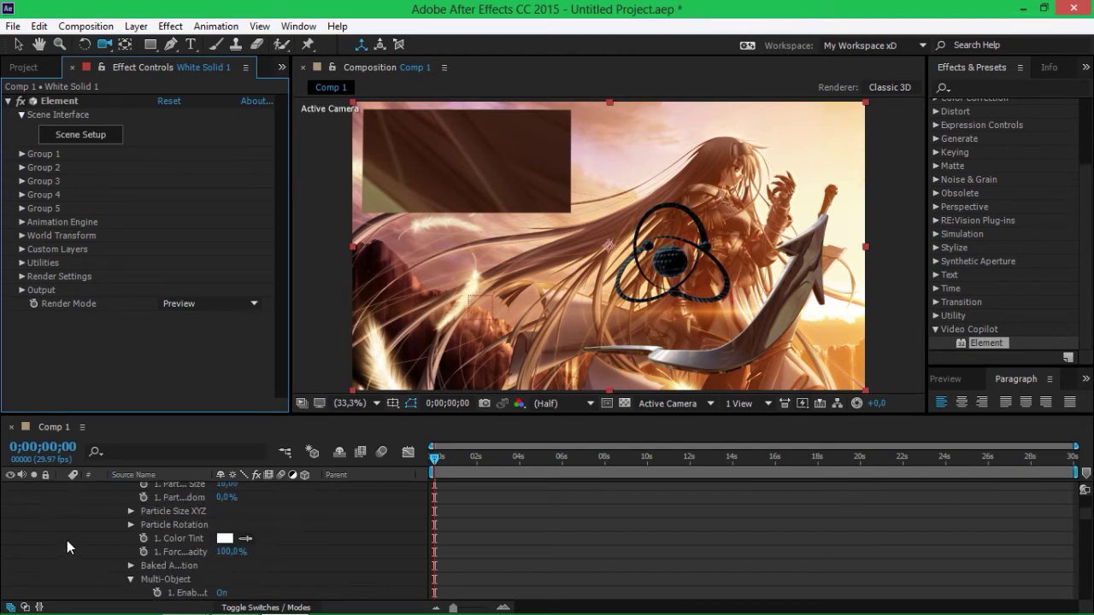
scroll(67, 540, up, 5)
click(60, 542)
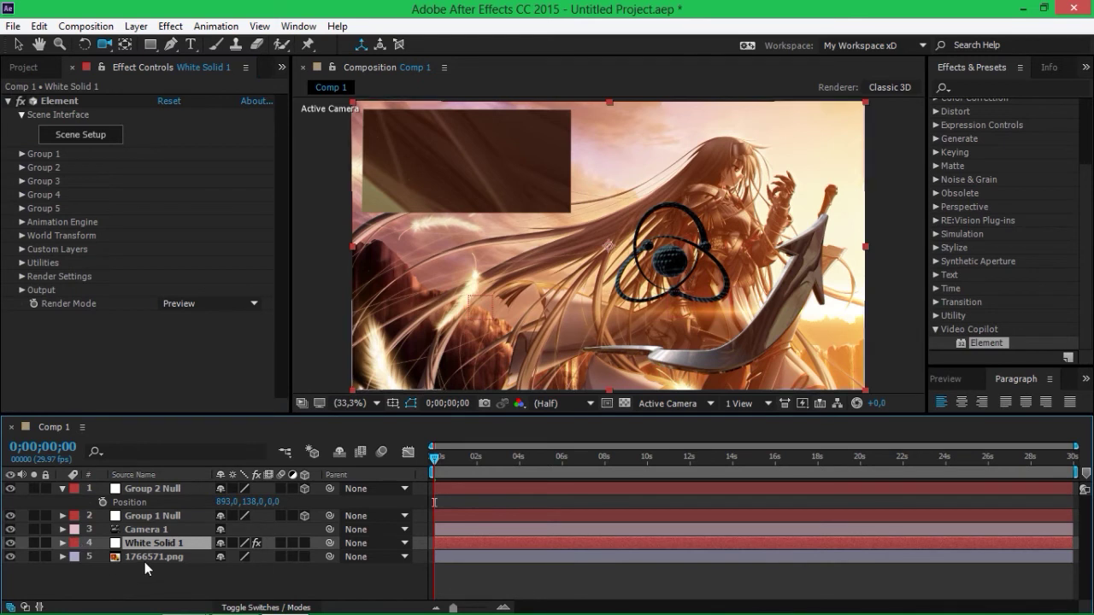
click(174, 517)
ctrl+click(167, 484)
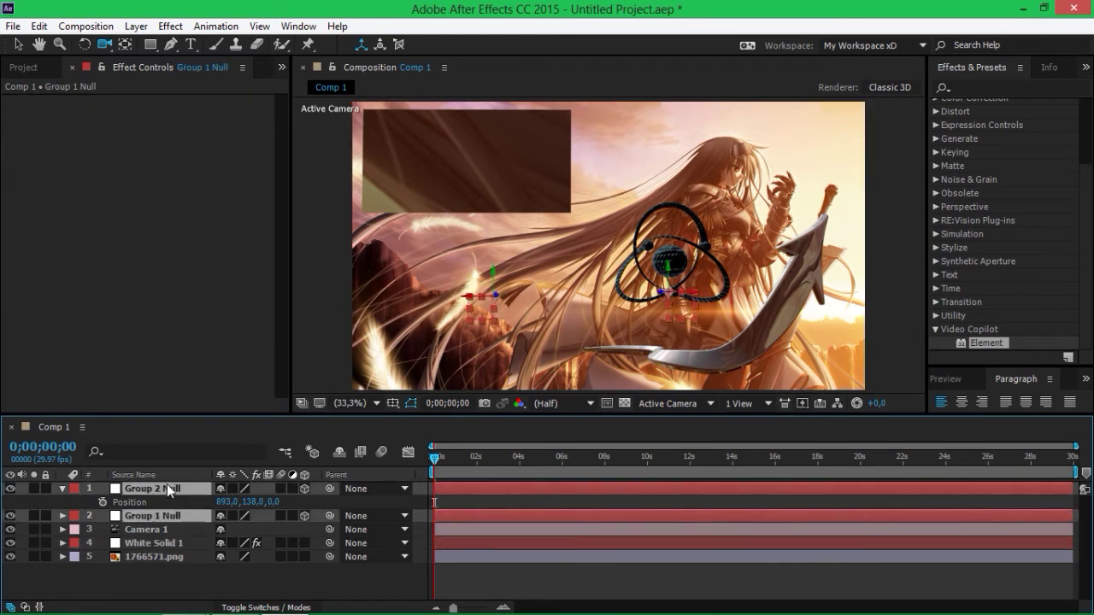
key(Delete)
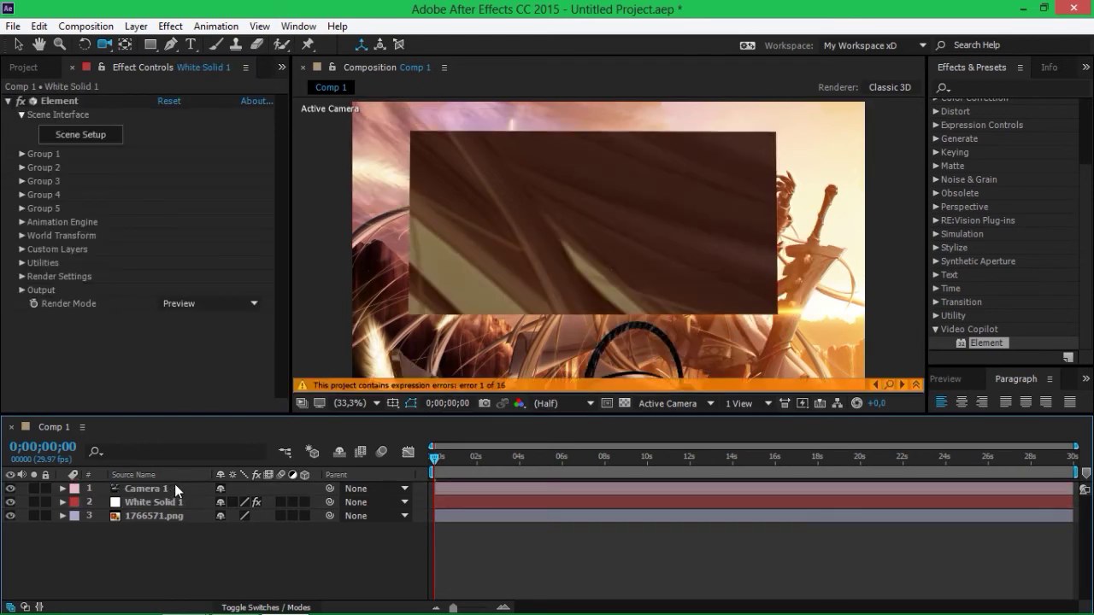
Turn off Group 2 Enable Multi-Object, then undo that change.
click(21, 168)
scroll(127, 267, down, 4)
scroll(128, 265, up, 6)
click(154, 283)
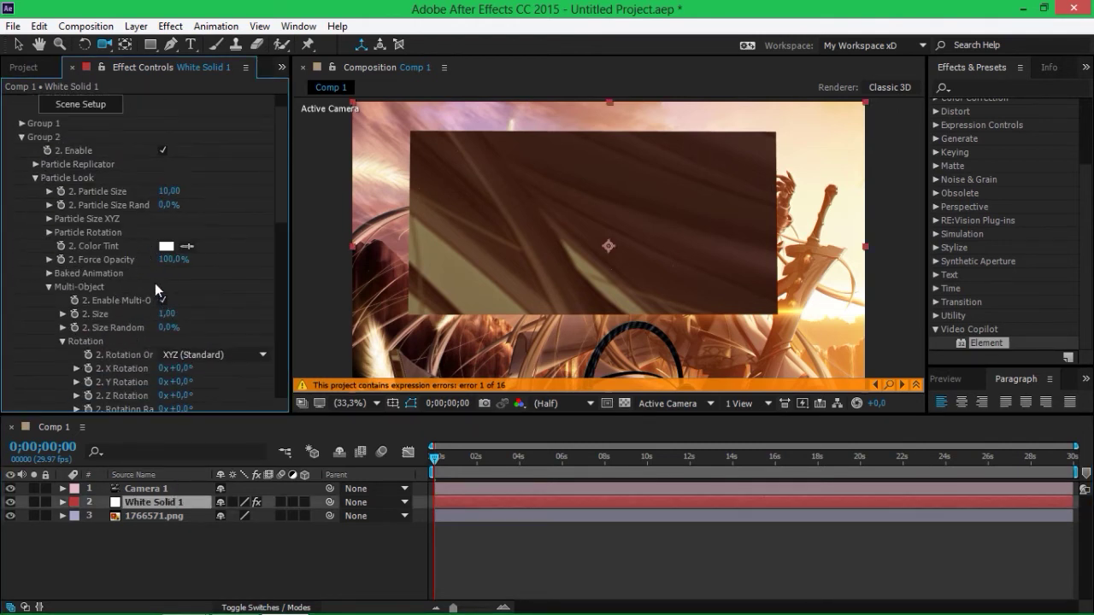
click(161, 301)
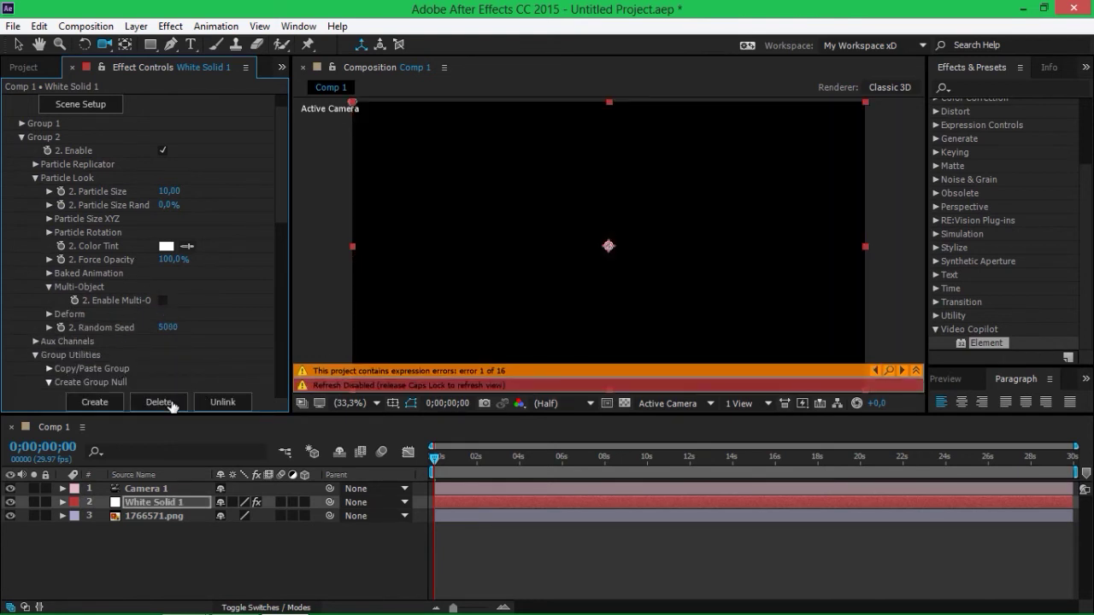
key(Caps_Lock)
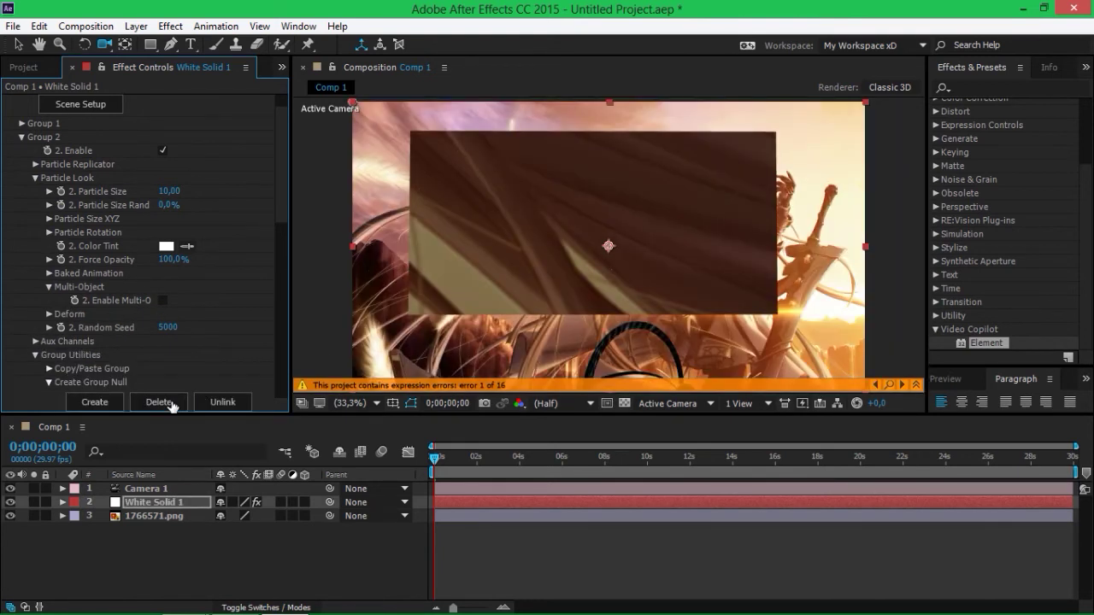
key(ctrl+z)
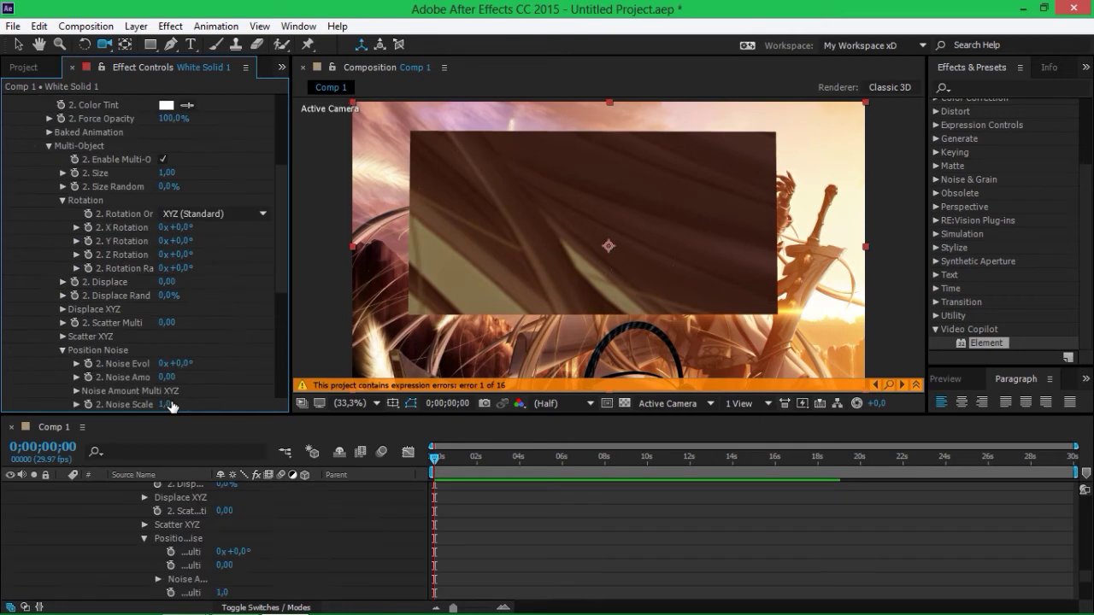
scroll(196, 524, up, 5)
scroll(196, 525, up, 3)
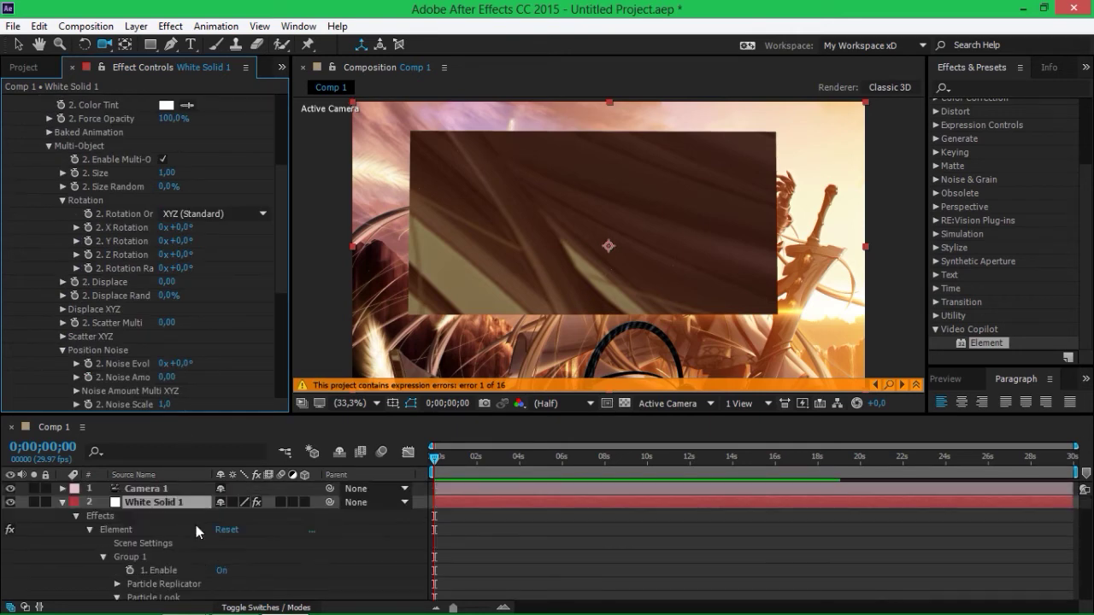
click(61, 502)
Restore the nulls, then remove Group 2 and Group 1 nulls via Element's Group Utilities.
key(ctrl+z)
scroll(216, 304, down, 5)
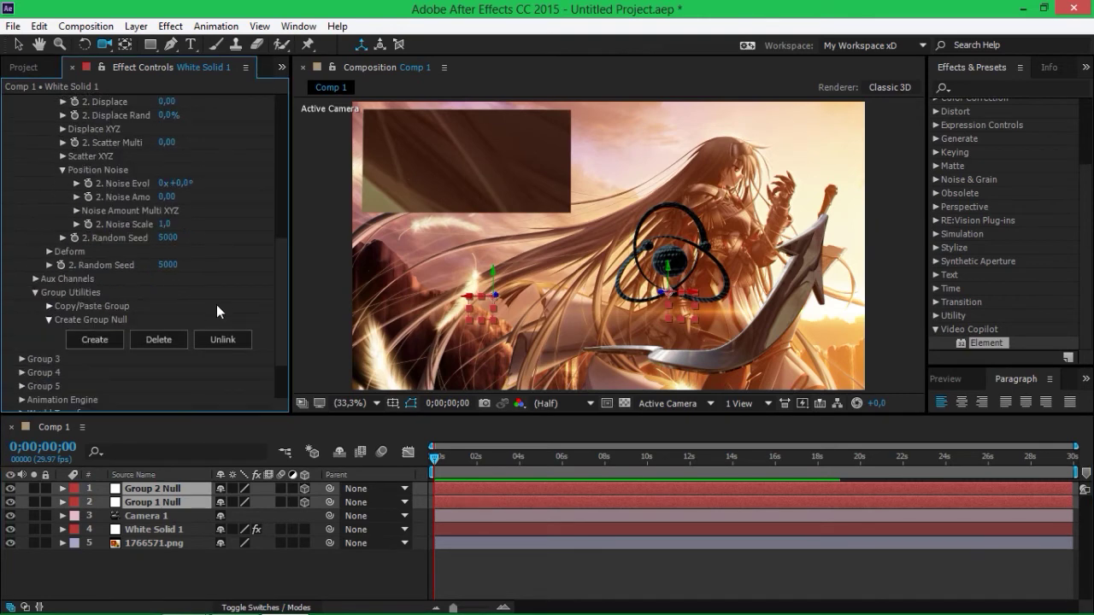
click(163, 350)
scroll(176, 256, up, 10)
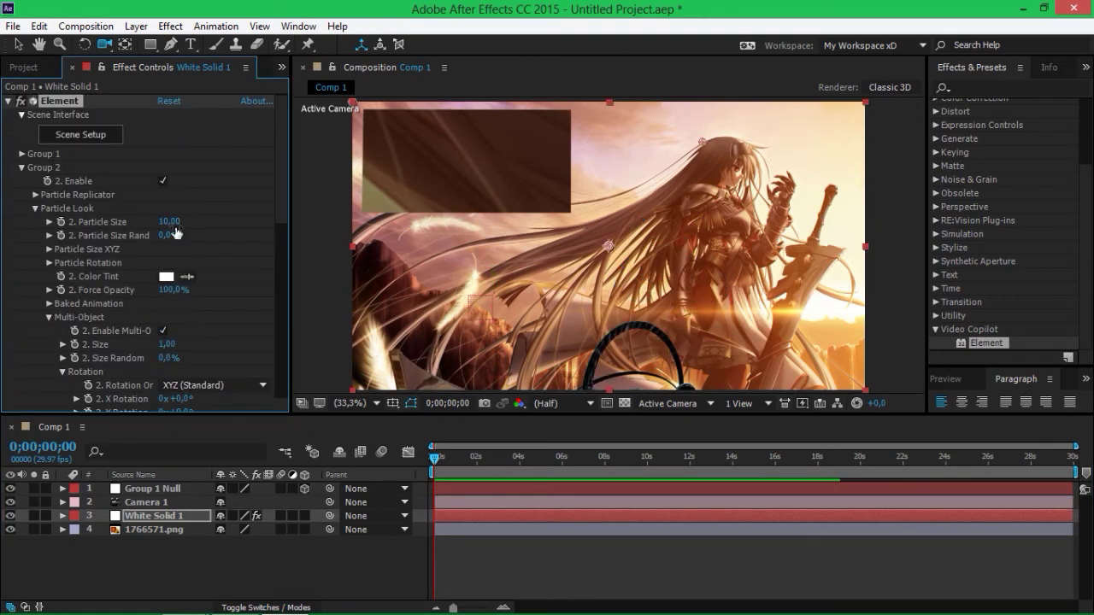
click(162, 331)
click(23, 167)
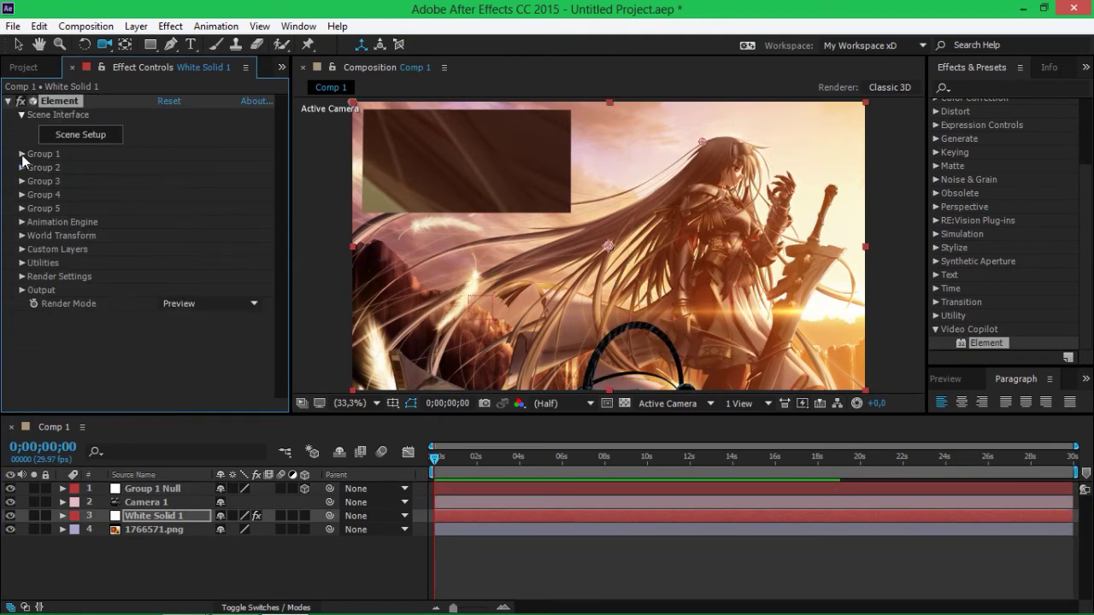
click(22, 154)
click(148, 270)
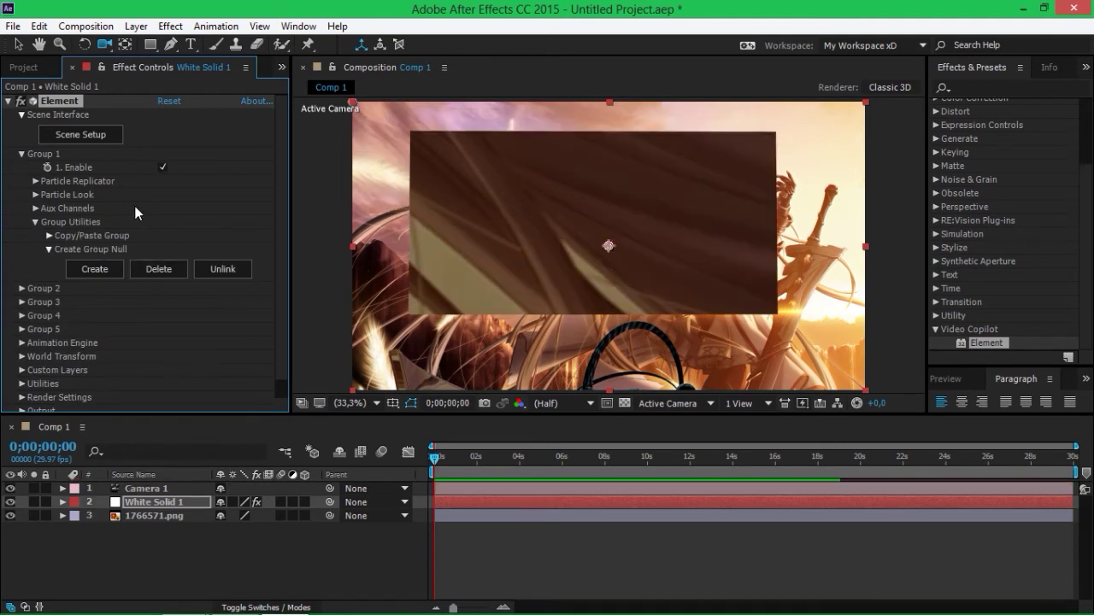
click(36, 222)
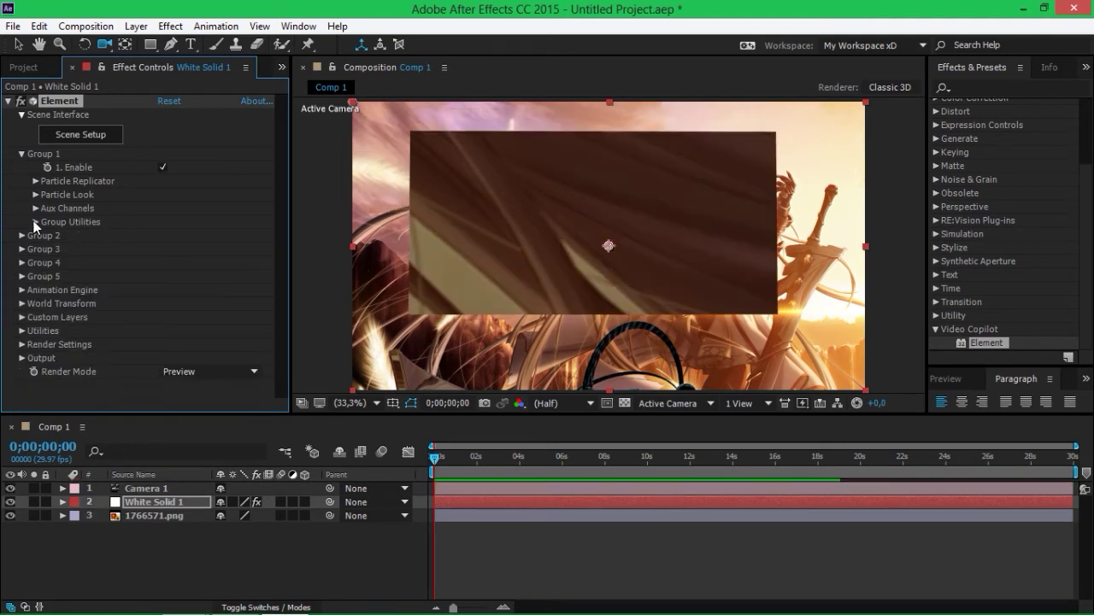
click(22, 154)
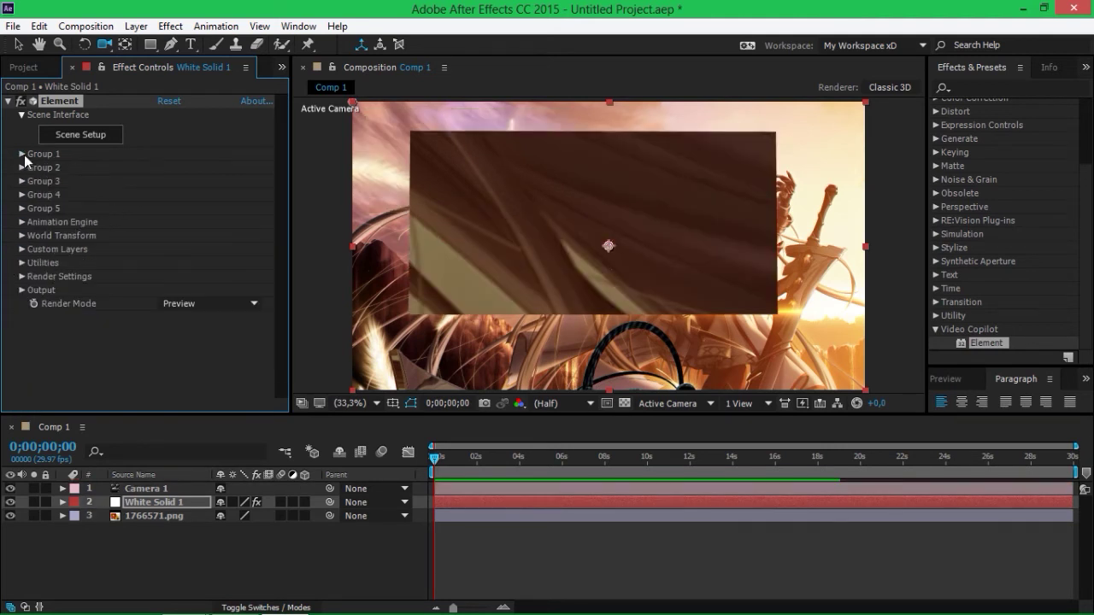
Delete Camera 1 and set Element's Render Mode to Full Render.
click(145, 490)
key(Delete)
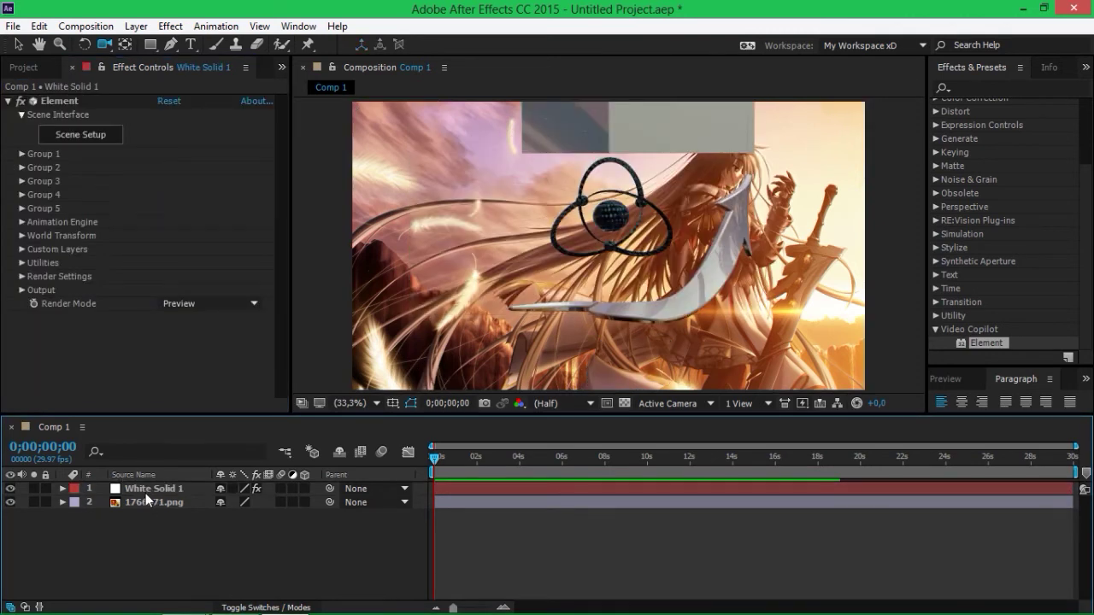
click(176, 489)
click(158, 108)
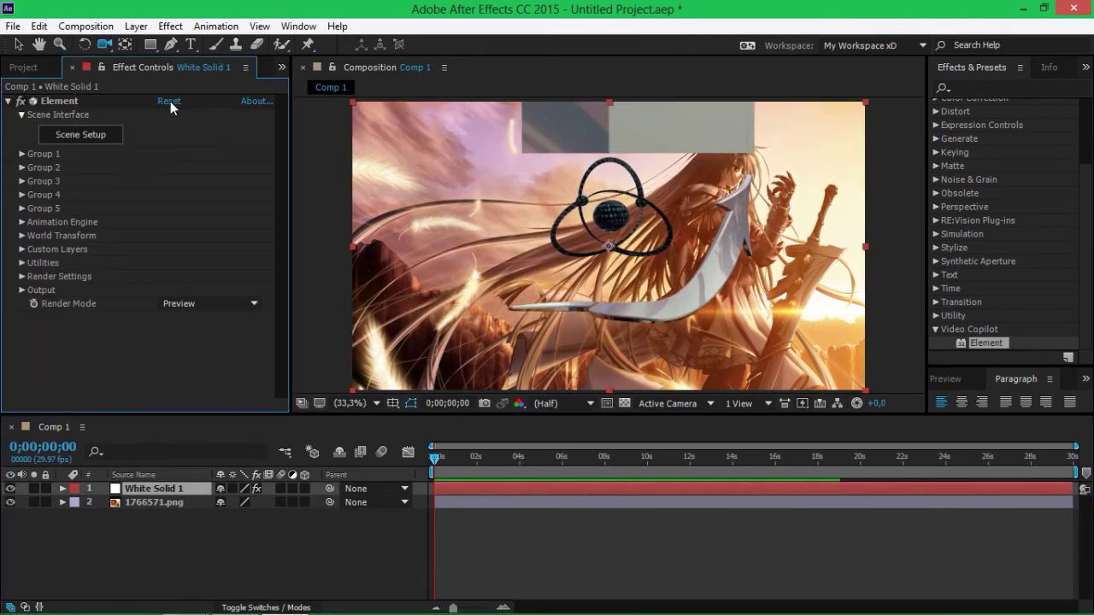
click(256, 303)
click(197, 318)
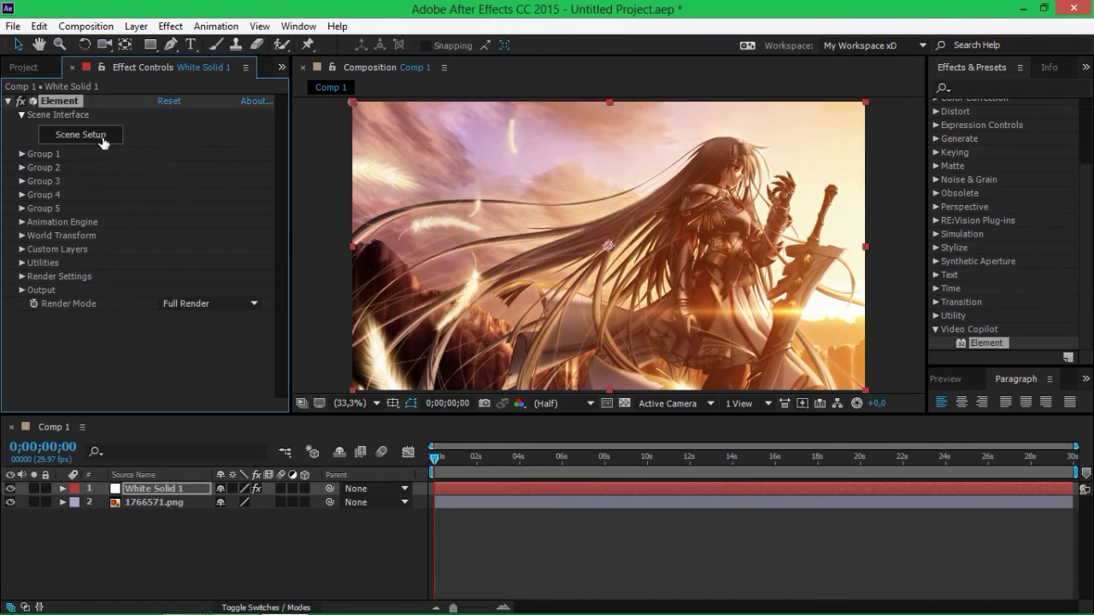
click(206, 547)
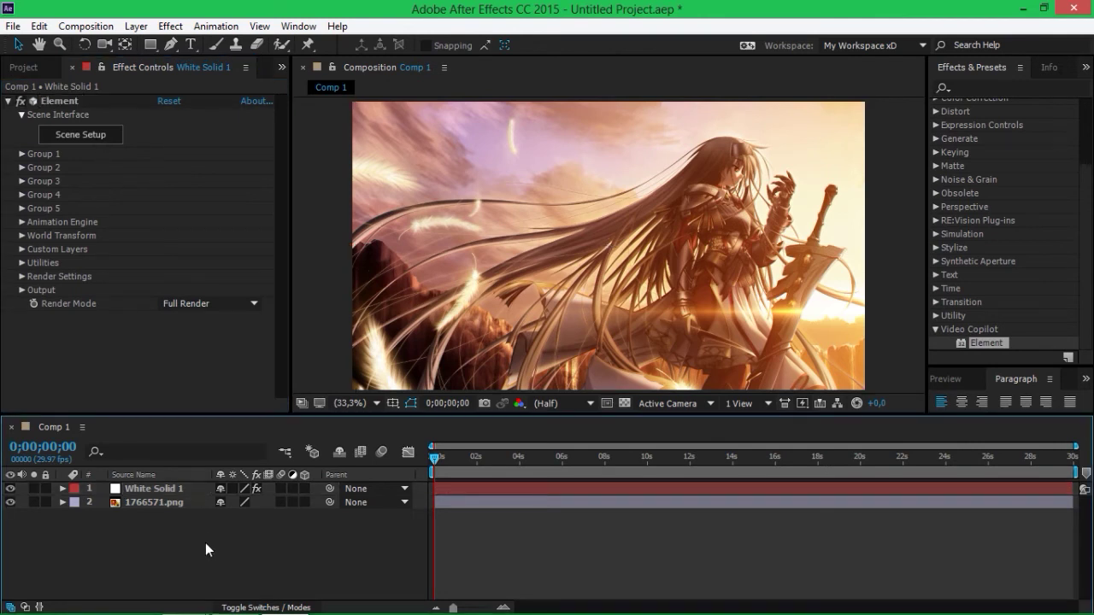
Create an 'element 3d' text layer at 232 px font size and hide it.
key(ctrl+t)
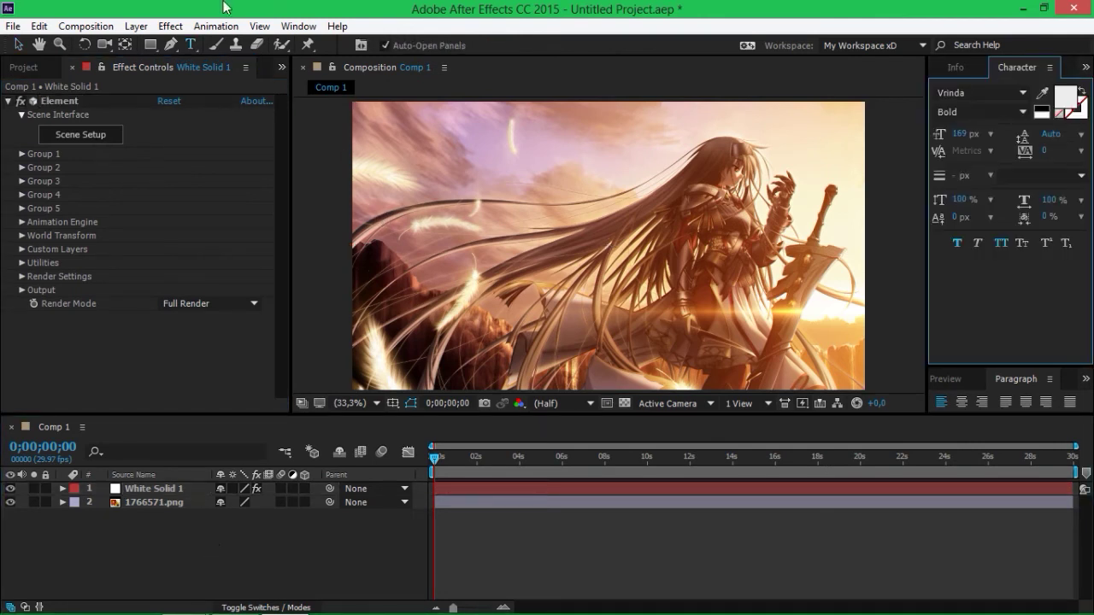
mouse_move(426, 183)
mouse_down()
mouse_move(621, 315)
mouse_move(808, 295)
mouse_up()
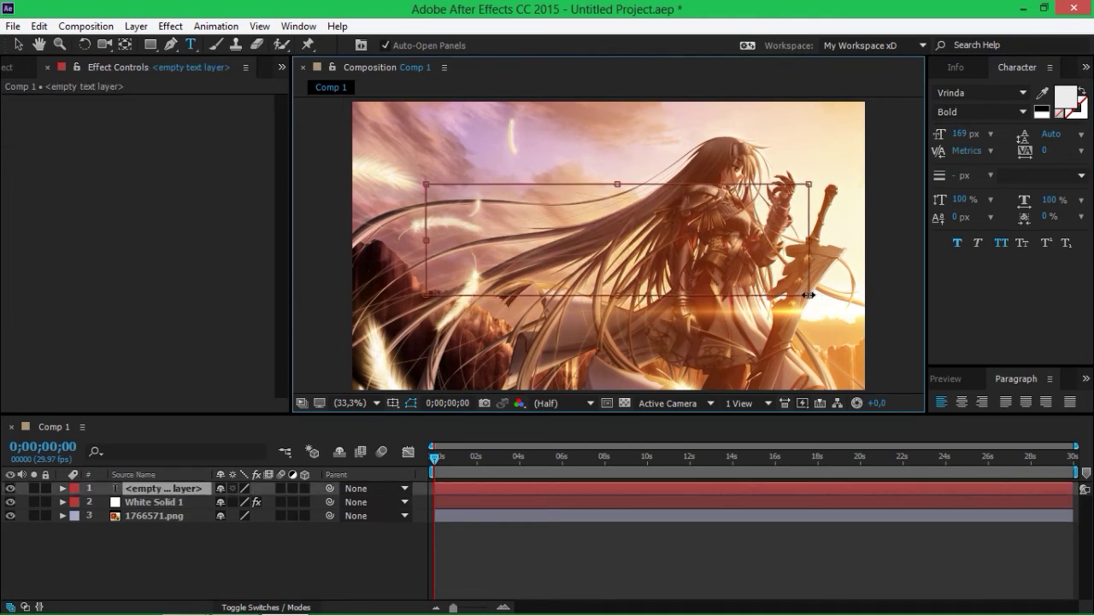
text(elem)
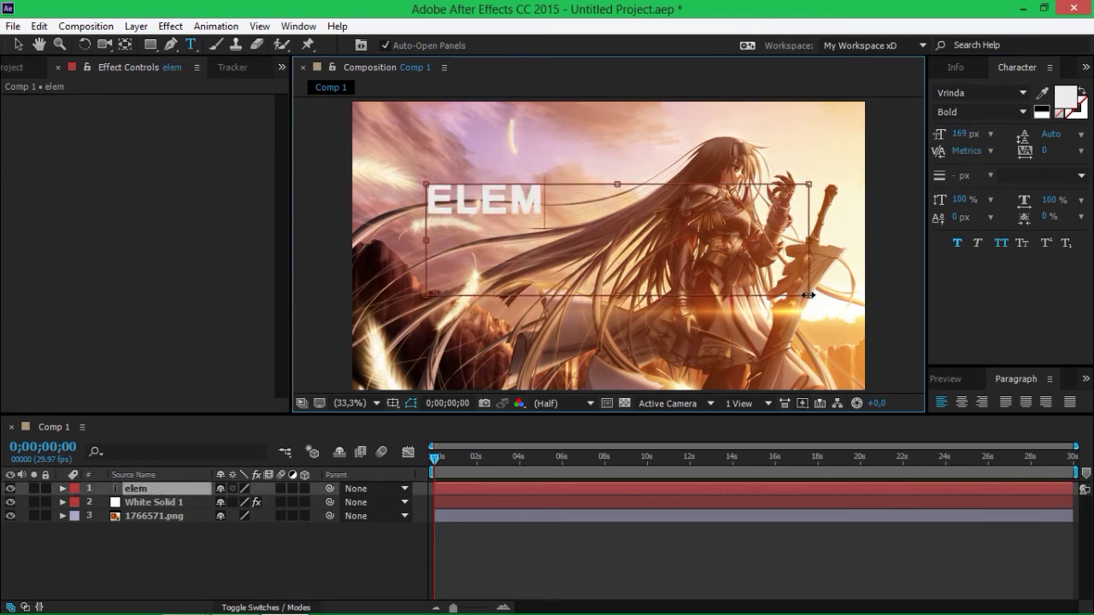
text(ent 3d)
key(ctrl+a)
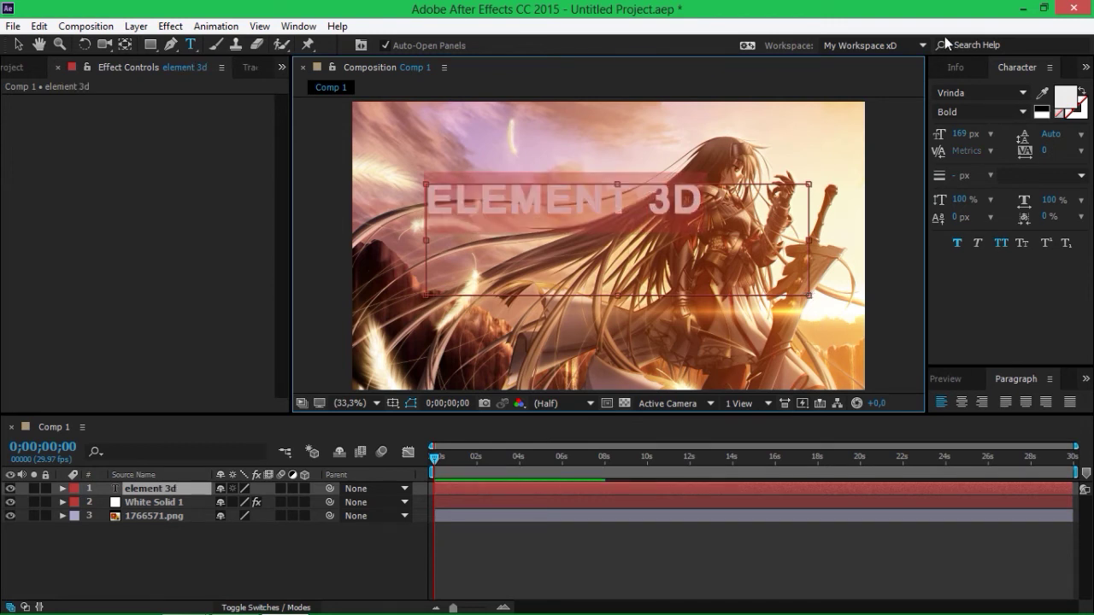
click(961, 134)
drag(964, 134, 1017, 131)
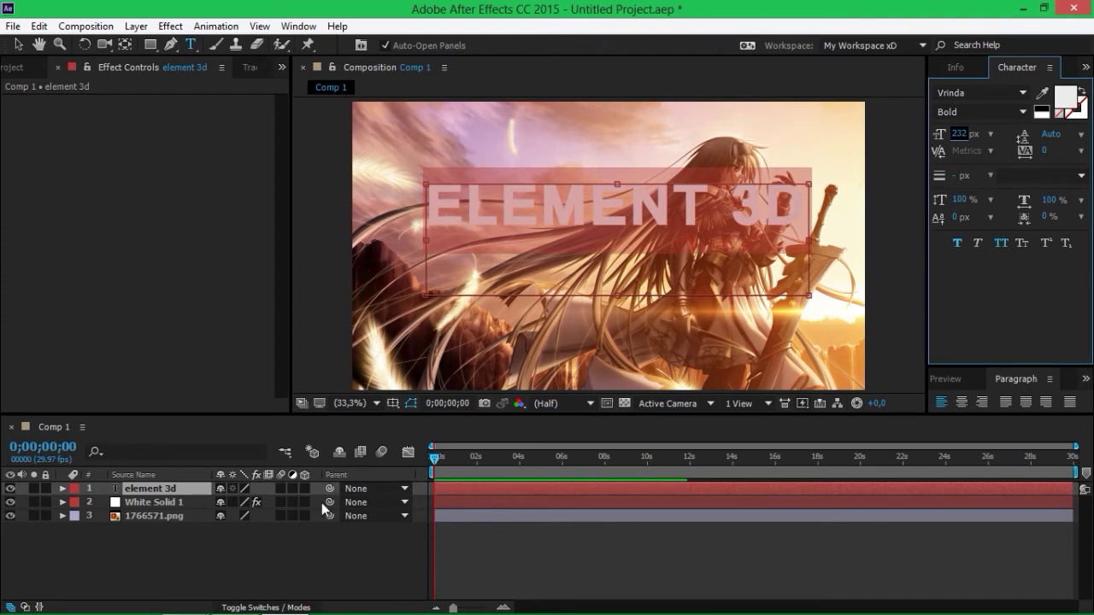
click(307, 544)
click(10, 488)
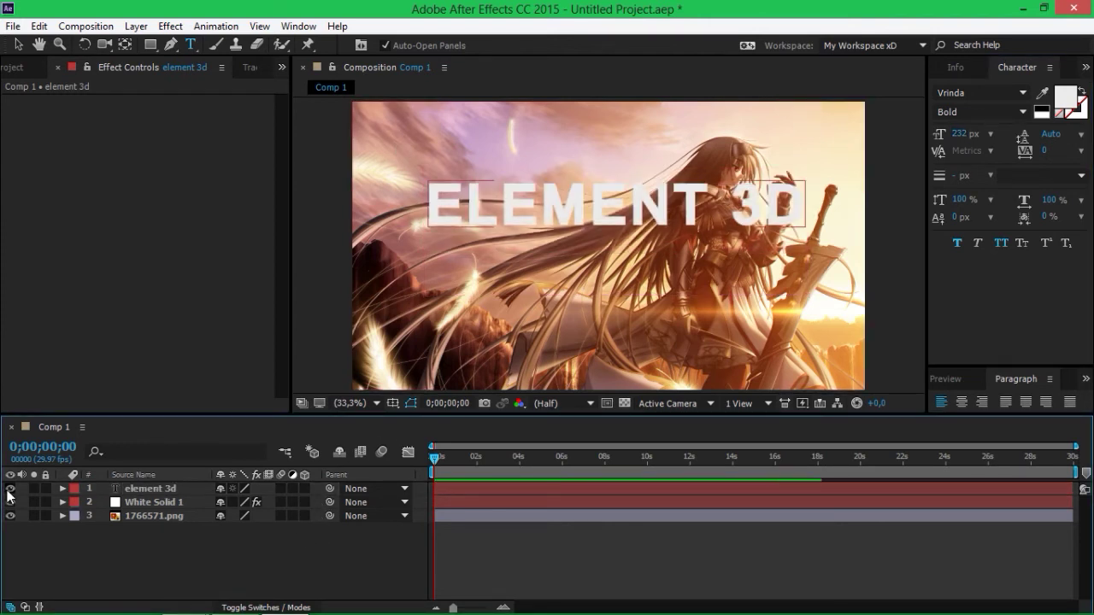
click(154, 506)
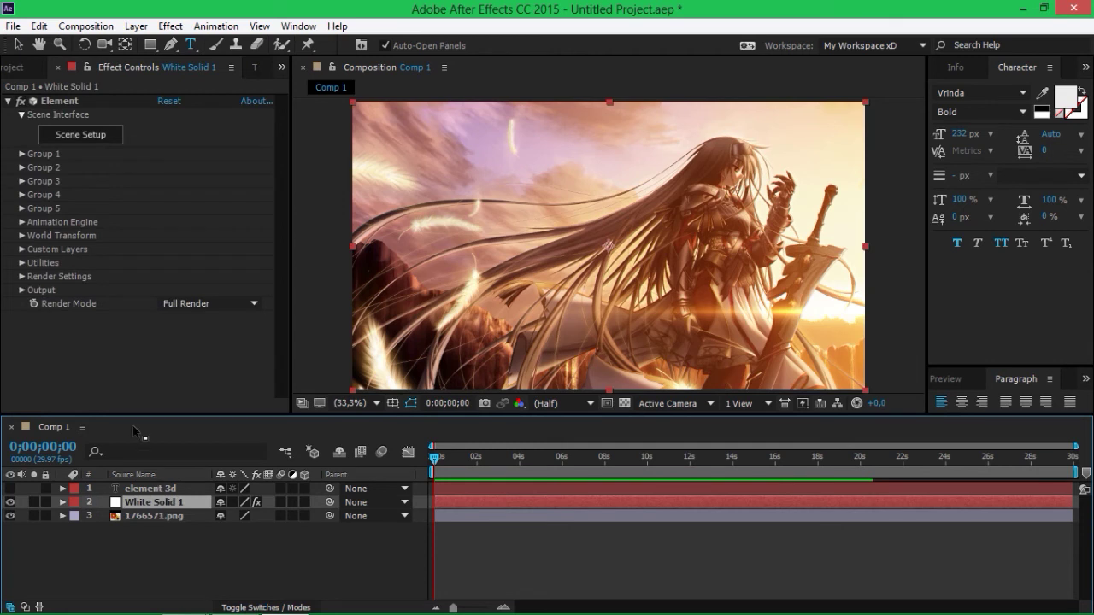
Under Custom Layers > Custom Text and Masks, choose element 3d for Path Layer 1.
click(23, 249)
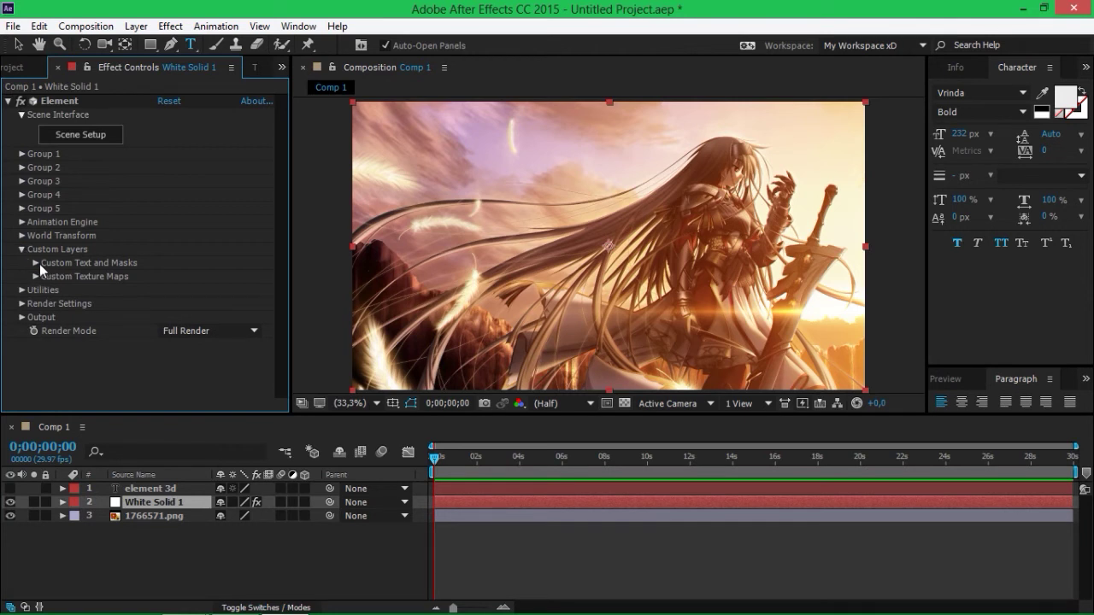
click(35, 263)
click(189, 216)
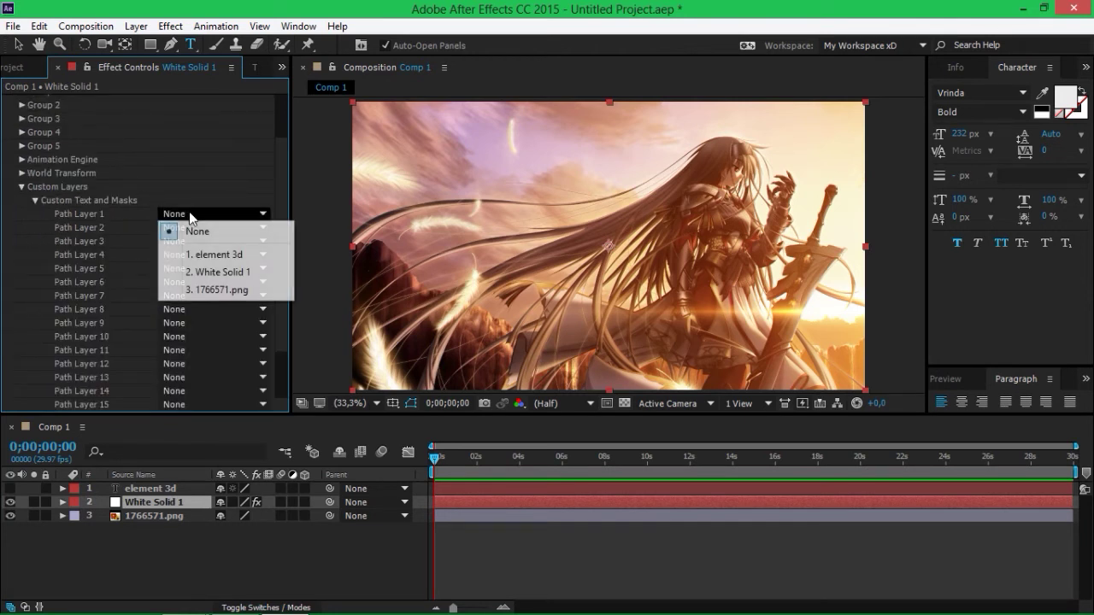
click(195, 255)
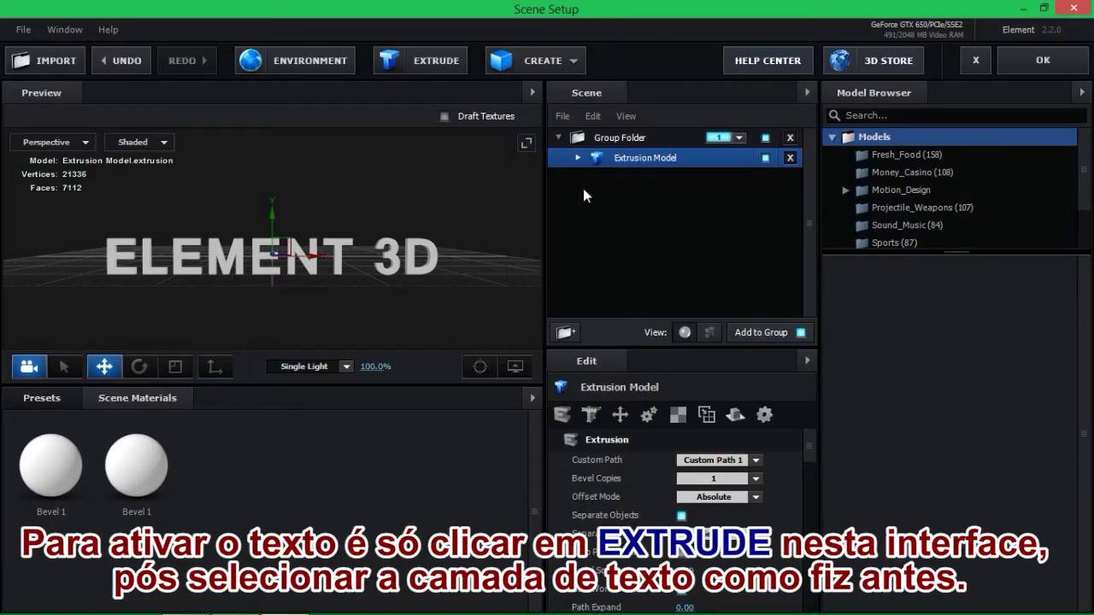
Apply the NL_01 material preset to the ELEMENT 3D text.
click(52, 399)
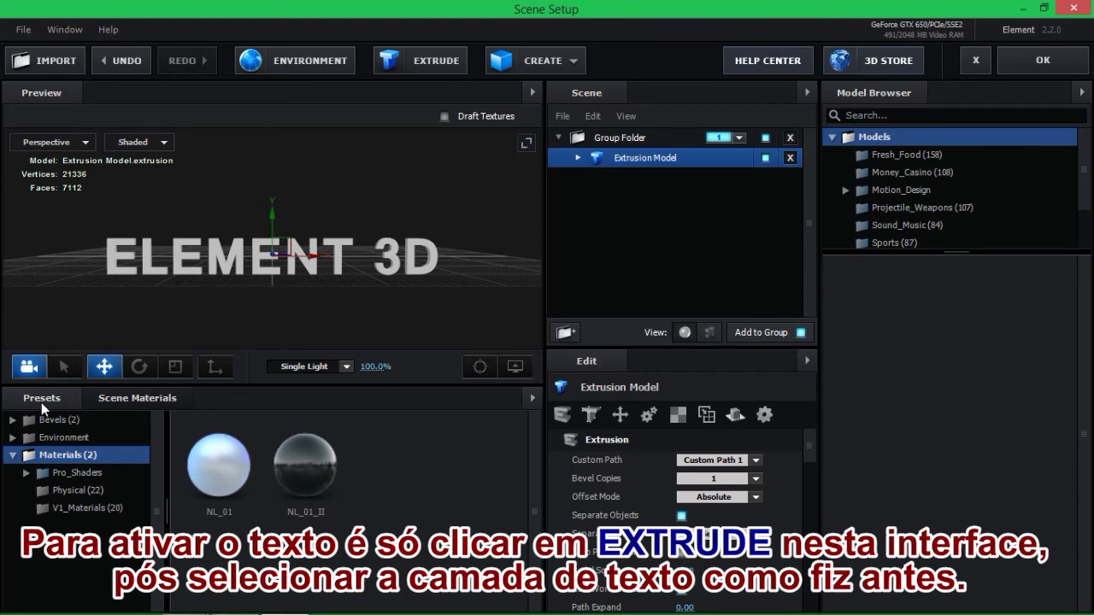
drag(314, 276, 273, 361)
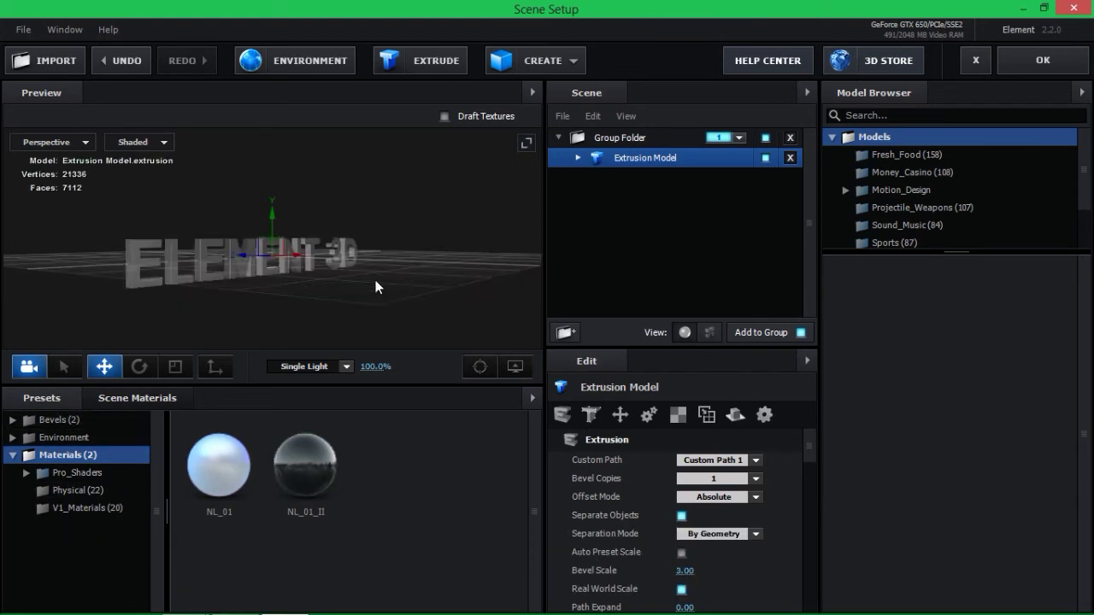
mouse_move(225, 469)
mouse_down()
mouse_move(280, 259)
mouse_move(305, 289)
mouse_move(262, 276)
mouse_up()
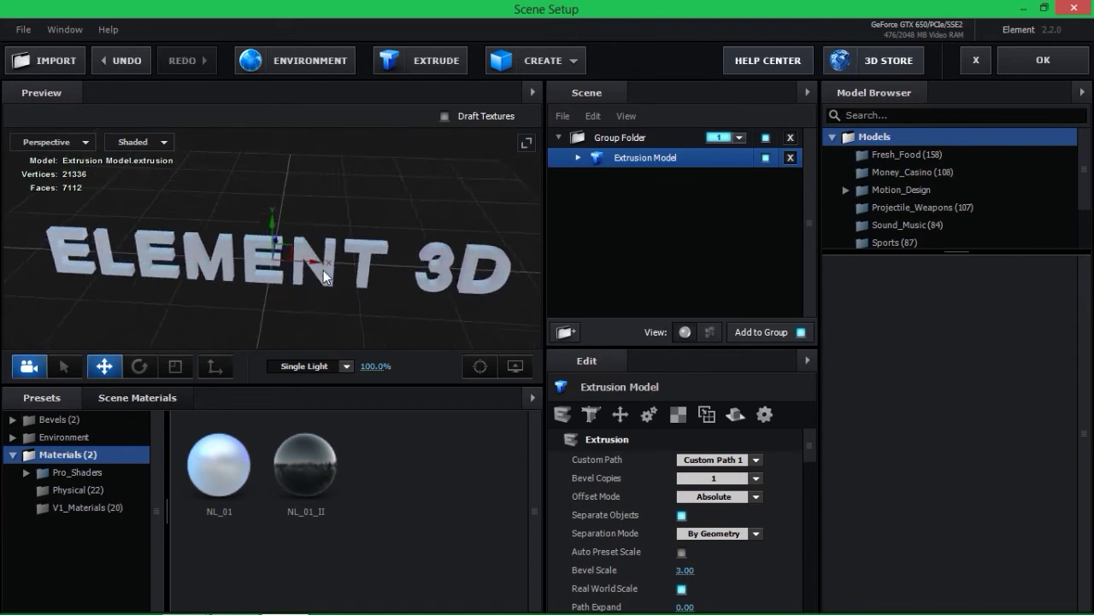
Apply the Physical Bold bevel preset, then the 3-layer bevel preset.
click(13, 455)
click(12, 437)
click(12, 420)
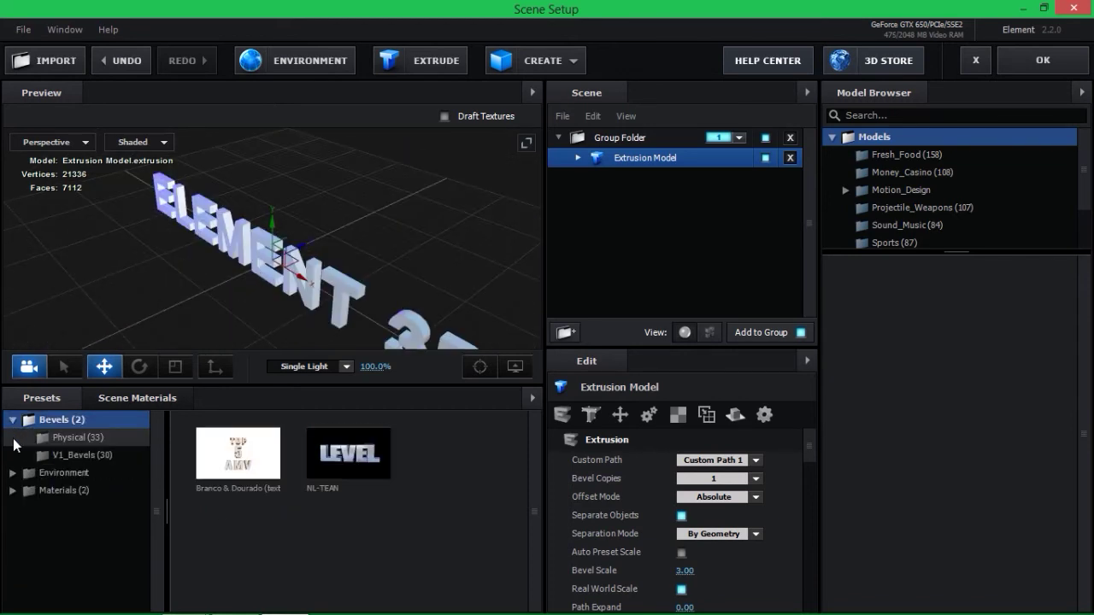
click(59, 440)
click(483, 443)
mouse_move(387, 275)
mouse_down()
mouse_move(474, 219)
mouse_move(301, 255)
mouse_move(256, 234)
mouse_up()
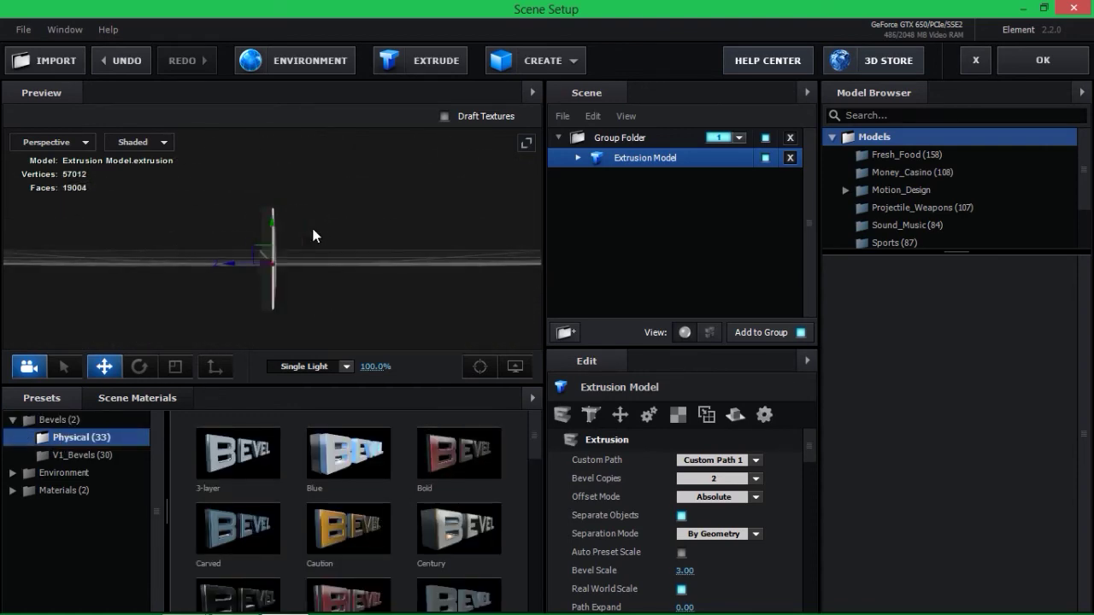
click(227, 599)
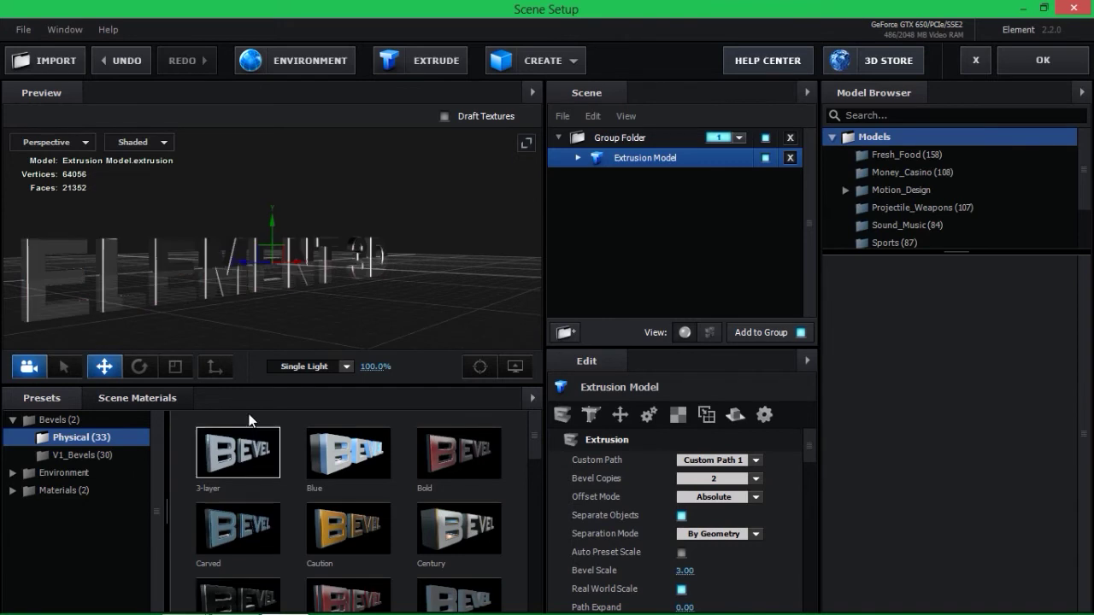
drag(232, 297, 195, 306)
Hide bounding boxes, the grid and the info overlay in the preview.
click(514, 366)
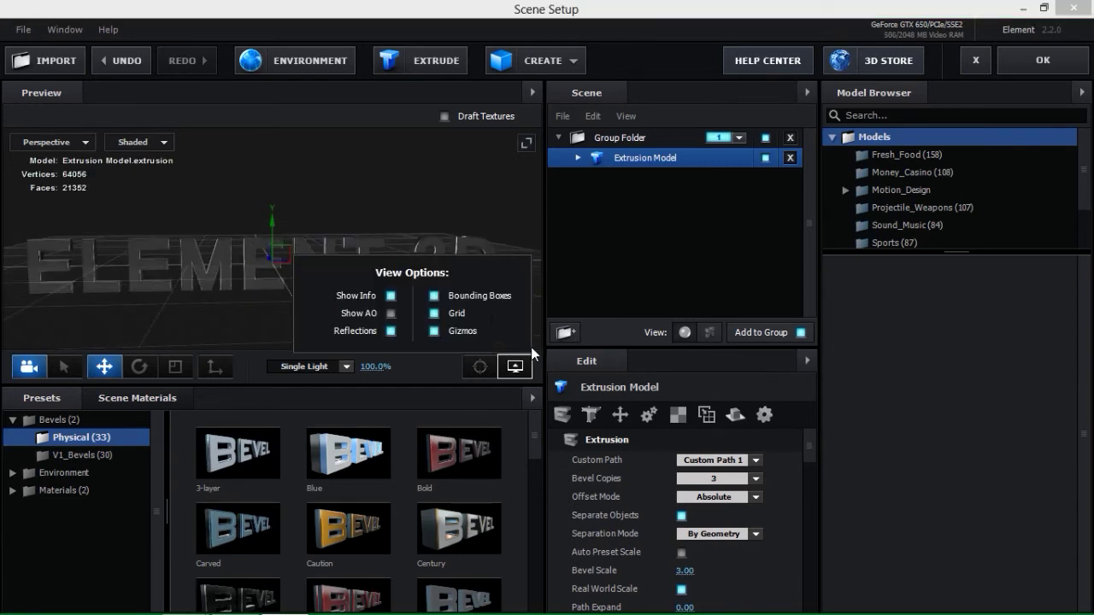
click(435, 296)
click(434, 313)
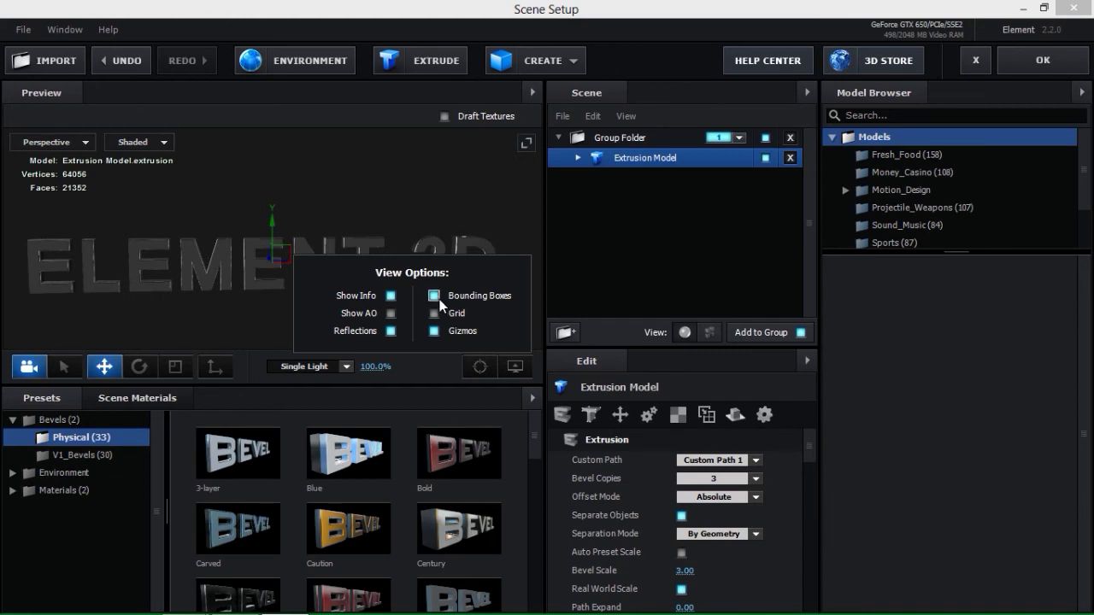
click(390, 296)
click(514, 366)
Try the Outline_Only and Stripes bevel presets on the text.
mouse_move(411, 301)
mouse_down()
mouse_move(352, 293)
mouse_move(336, 276)
mouse_up()
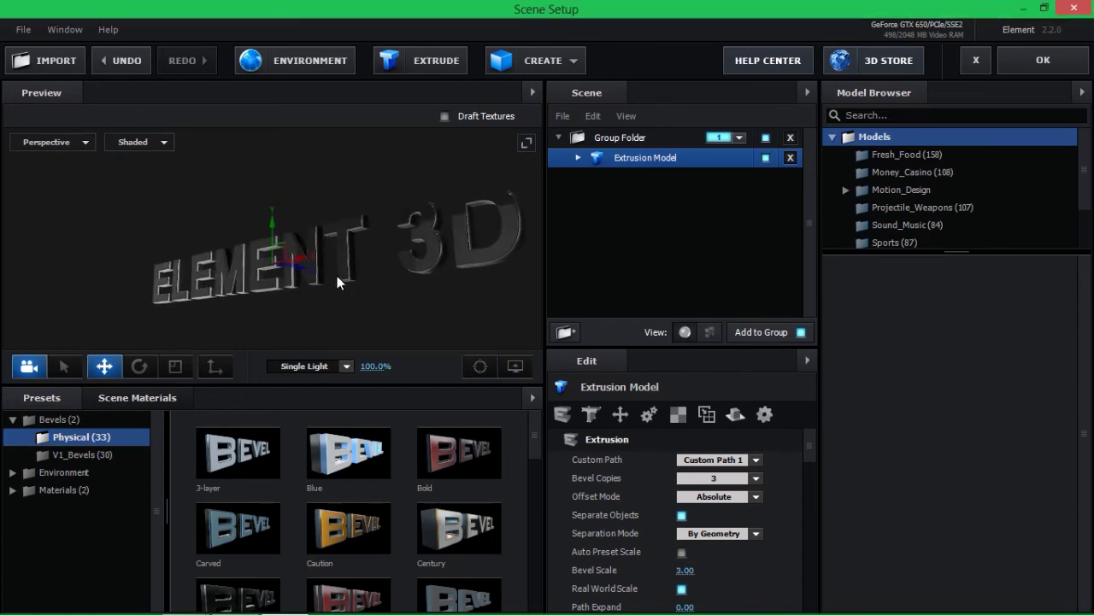
scroll(420, 512, down, 5)
scroll(428, 501, down, 1)
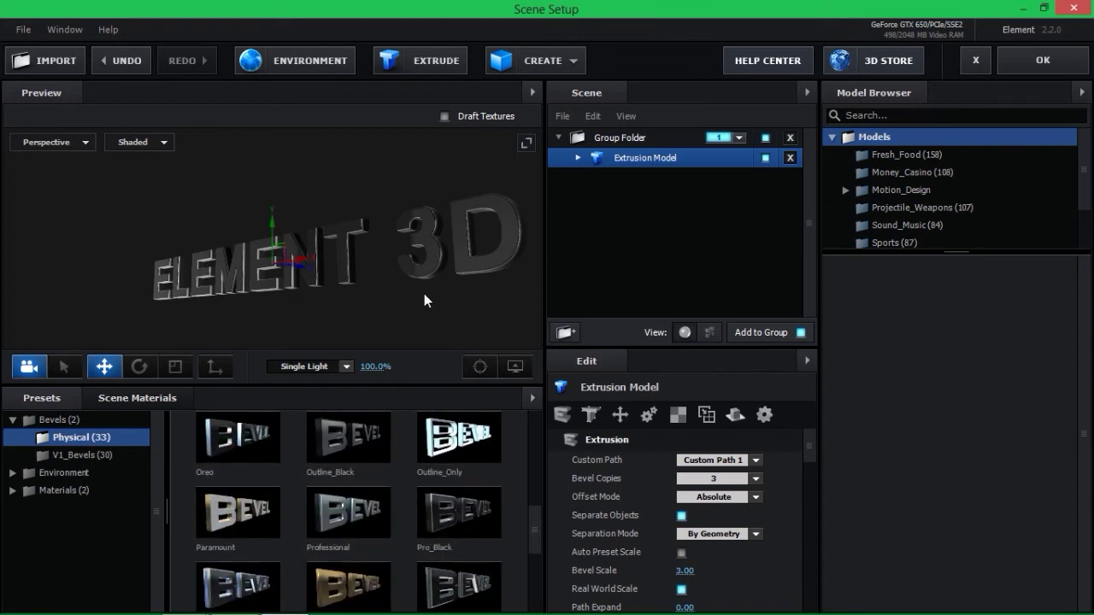
drag(457, 447, 355, 270)
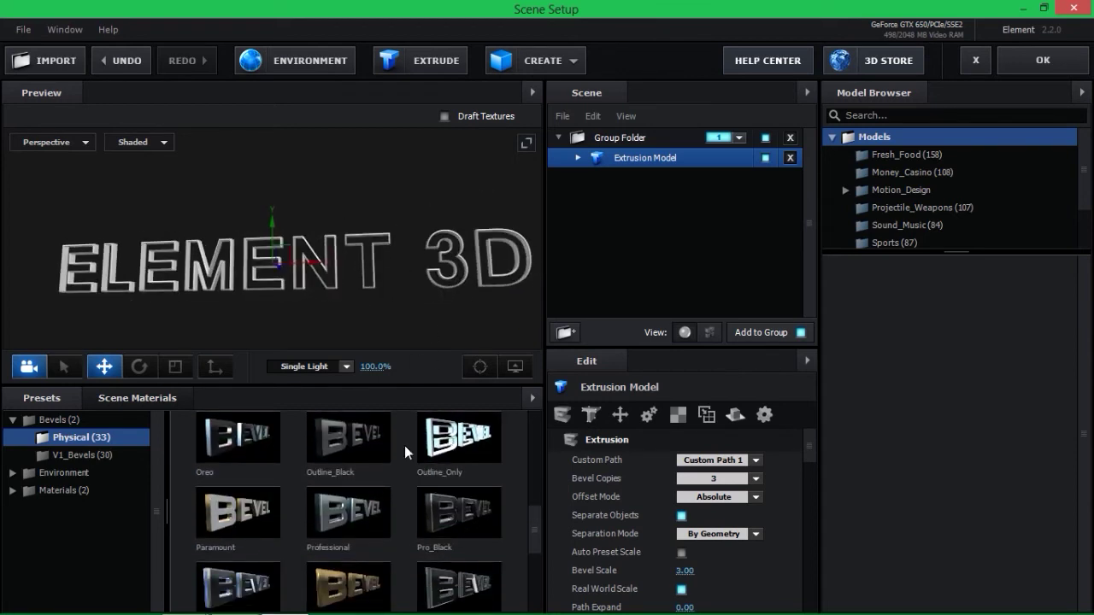
scroll(397, 480, down, 3)
click(428, 496)
drag(389, 325, 370, 257)
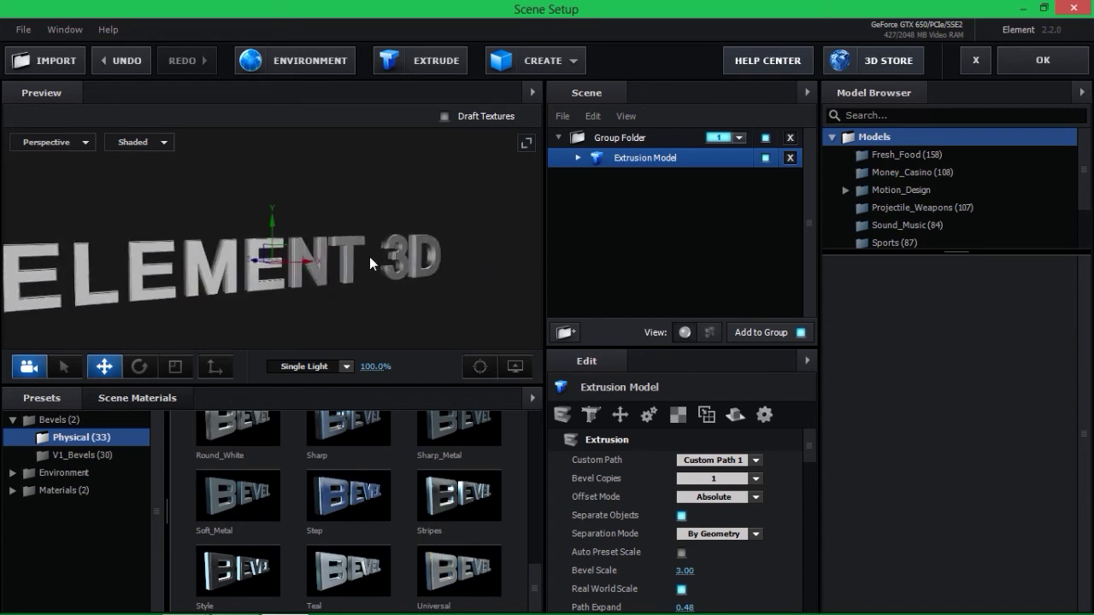
drag(366, 324, 343, 182)
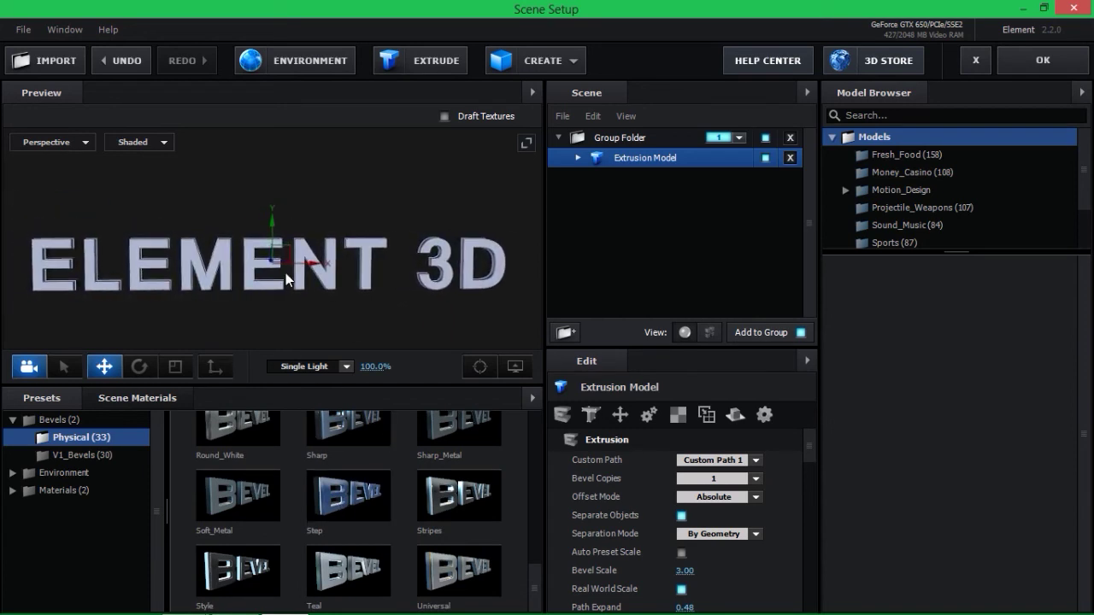
Switch the scene lighting to the 360 preset.
click(340, 367)
click(324, 207)
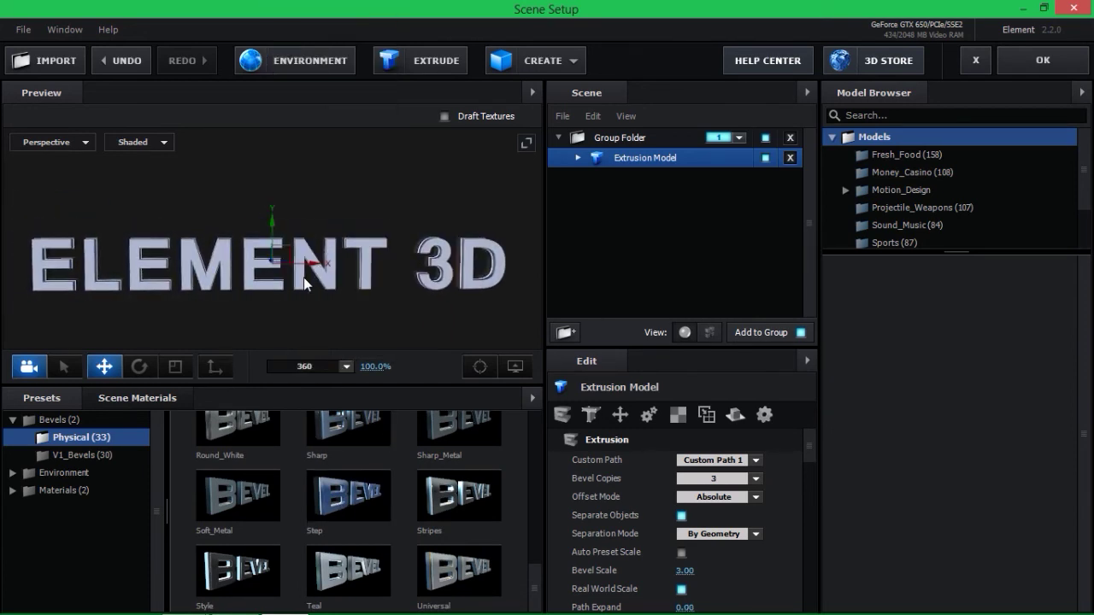
click(99, 456)
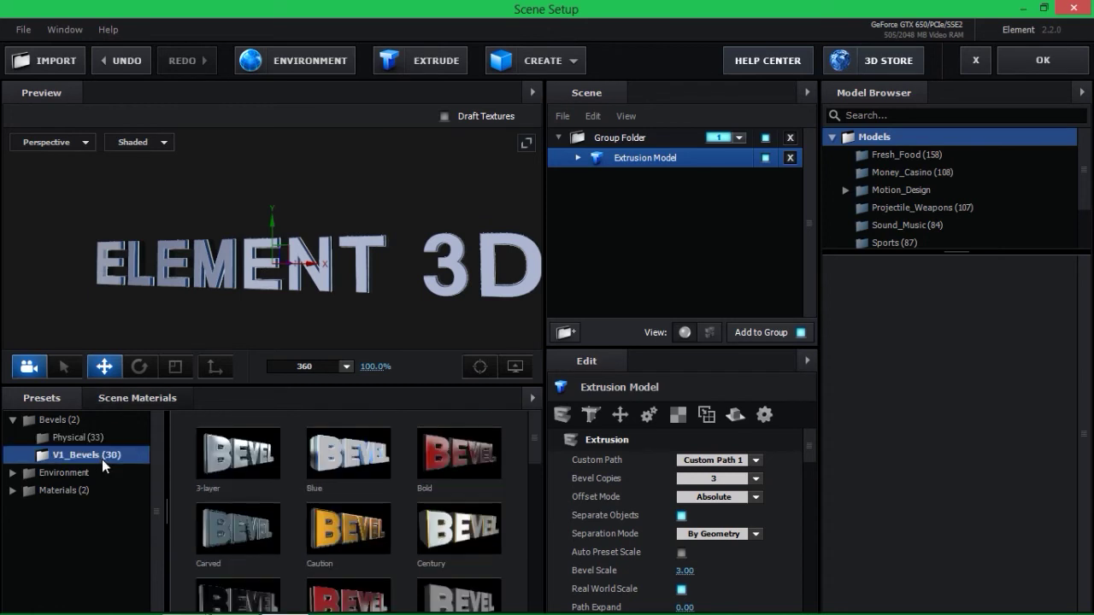
Apply the gold Round bevel preset and select its Gold_Basic material.
scroll(267, 496, down, 5)
click(469, 511)
mouse_move(395, 211)
mouse_down()
mouse_move(366, 237)
mouse_move(185, 288)
mouse_up()
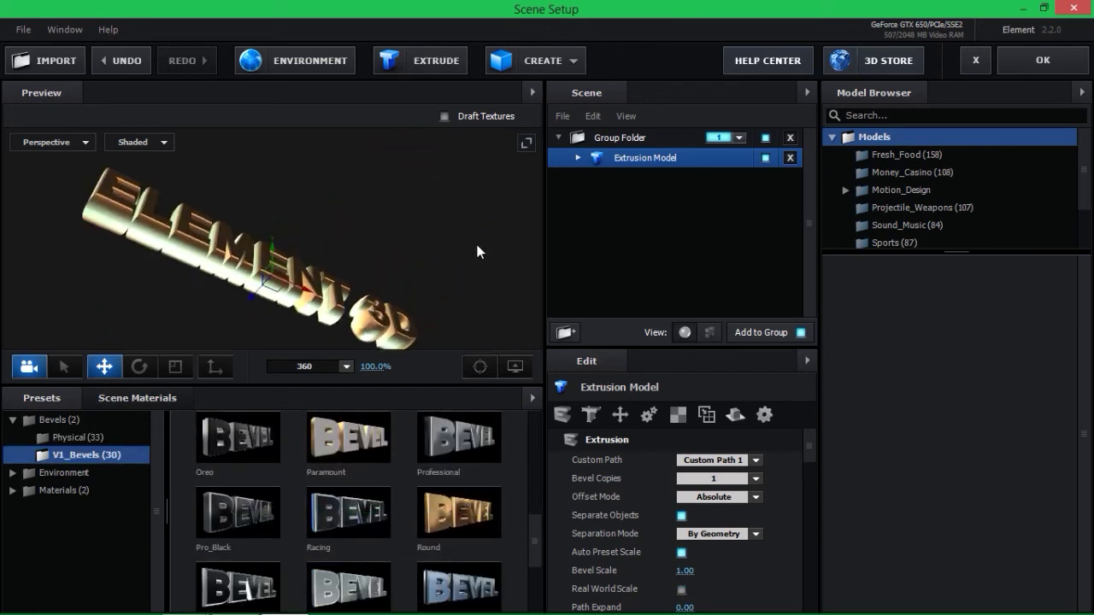
click(578, 158)
click(628, 178)
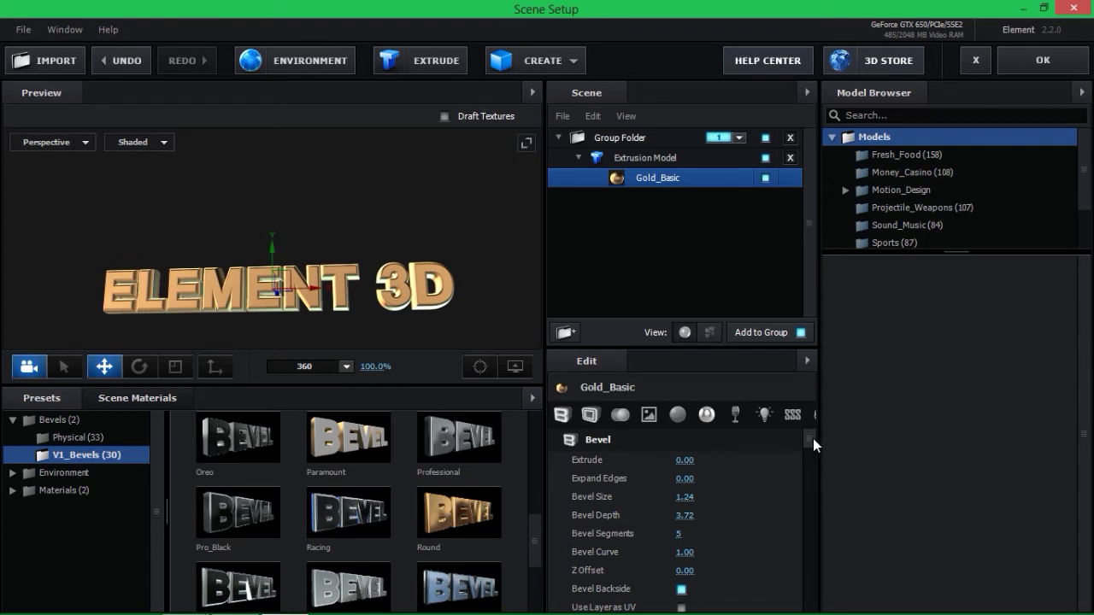
Raise Extrude to 1.39 and set Bevel Size to 0.72.
mouse_move(683, 460)
mouse_down()
mouse_move(517, 276)
mouse_move(420, 302)
mouse_up()
drag(686, 460, 740, 462)
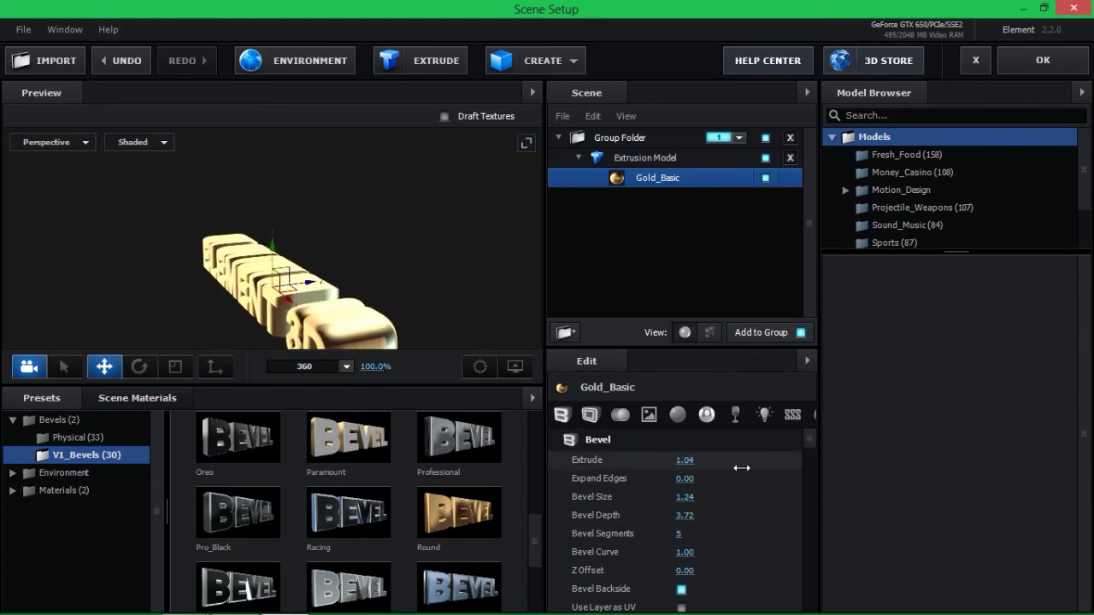
drag(696, 498, 756, 496)
drag(419, 306, 513, 291)
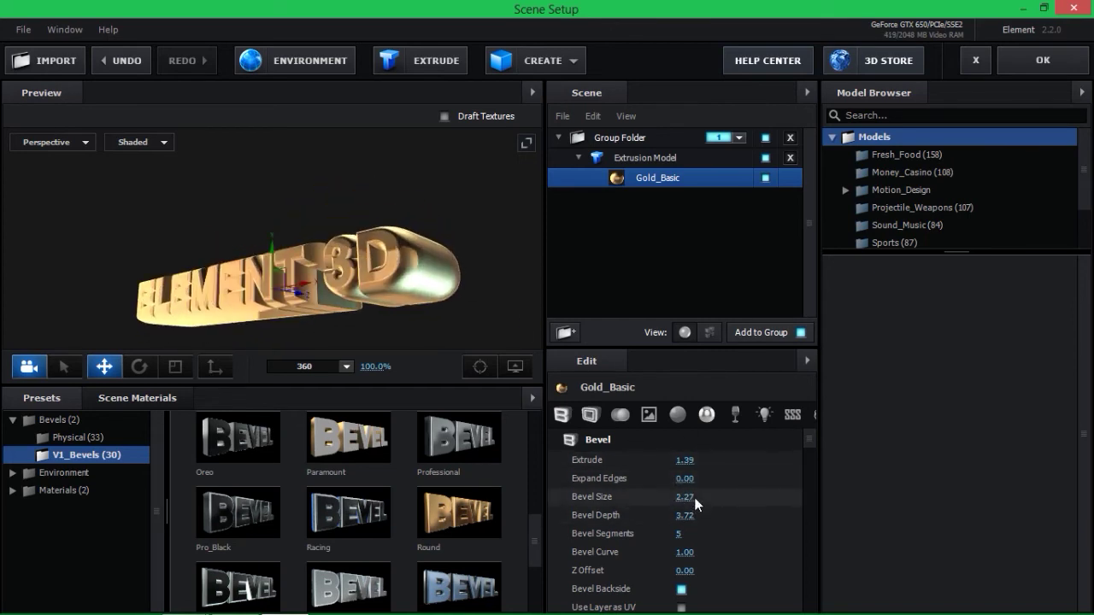
drag(681, 497, 598, 497)
mouse_move(460, 295)
mouse_down()
mouse_move(478, 310)
mouse_move(410, 288)
mouse_move(445, 295)
mouse_up()
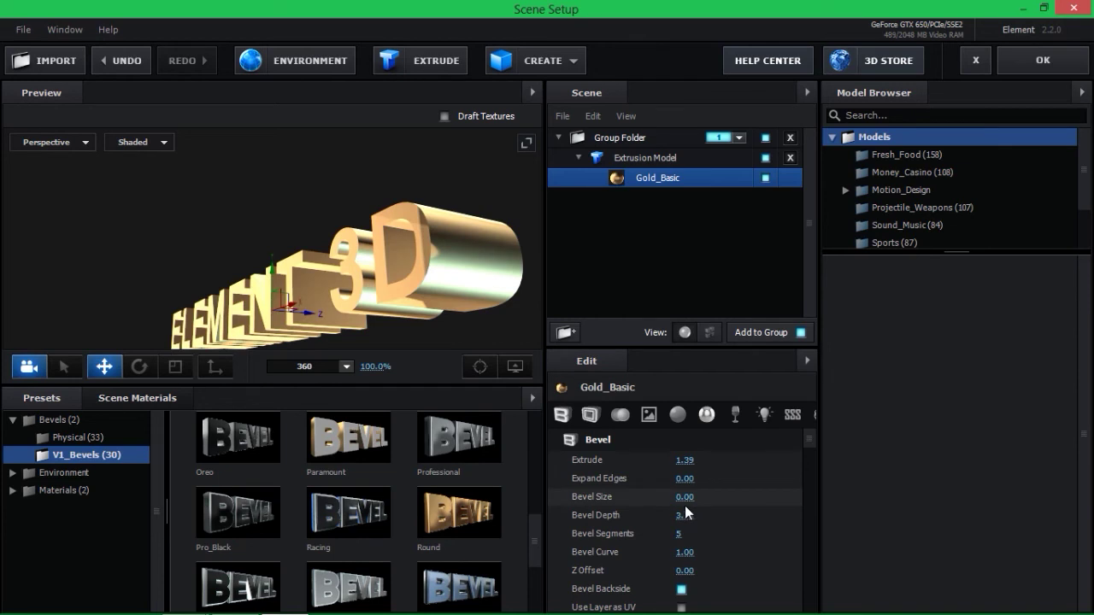
mouse_move(684, 496)
mouse_down()
mouse_move(742, 497)
mouse_move(723, 498)
mouse_up()
scroll(723, 499, down, 2)
scroll(716, 502, up, 2)
scroll(714, 496, down, 2)
scroll(713, 496, down, 3)
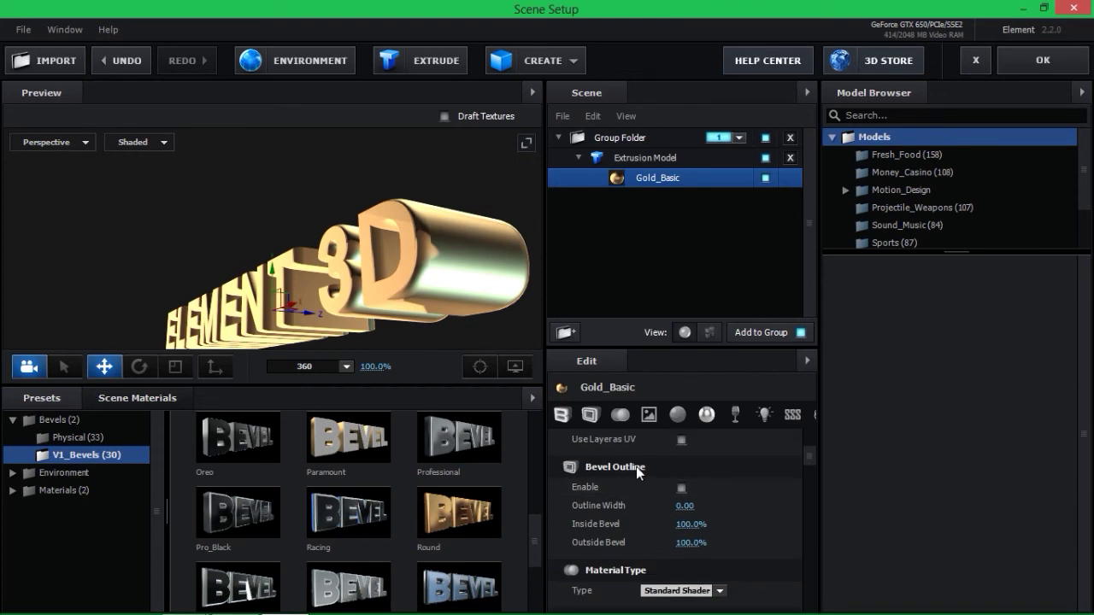
Try Bevel Outline on the text, view it from the side, then turn it off again.
click(681, 488)
drag(427, 287, 500, 295)
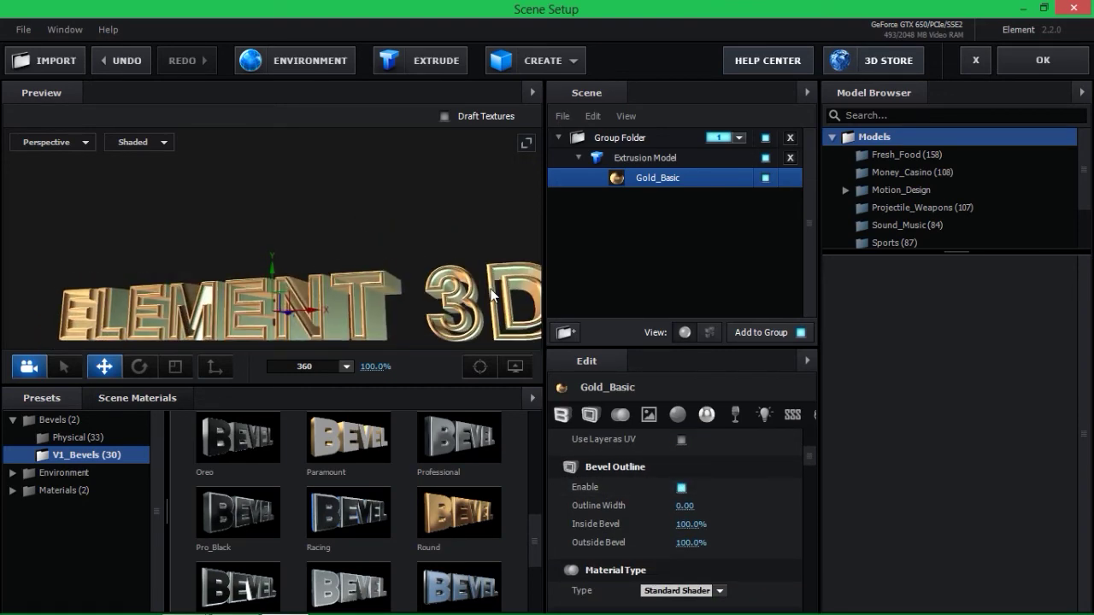
mouse_move(500, 295)
mouse_down()
mouse_move(390, 275)
mouse_move(331, 281)
mouse_up()
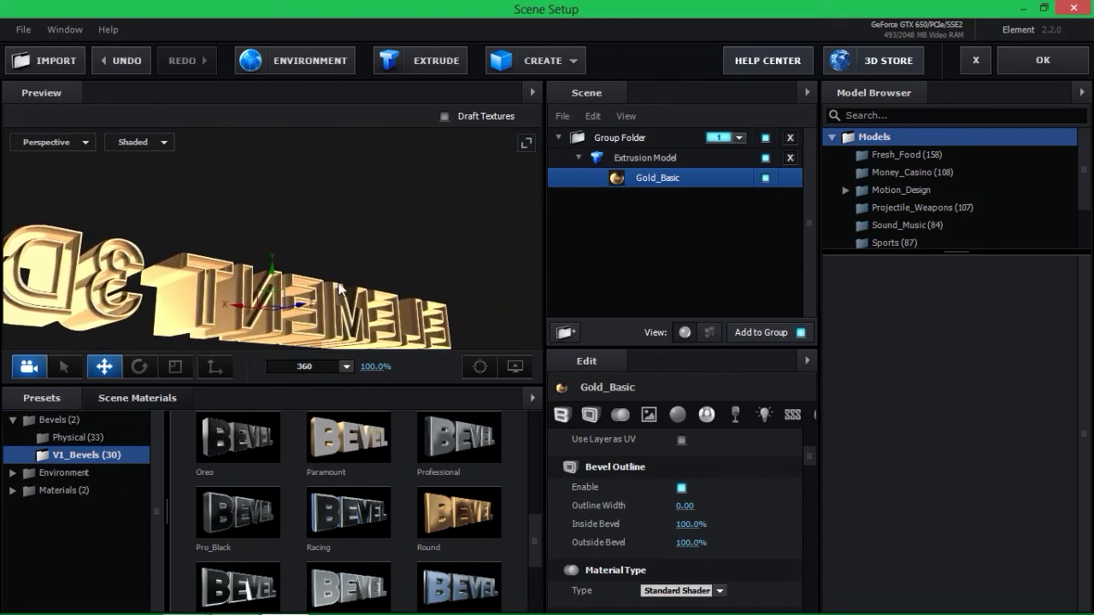
click(681, 489)
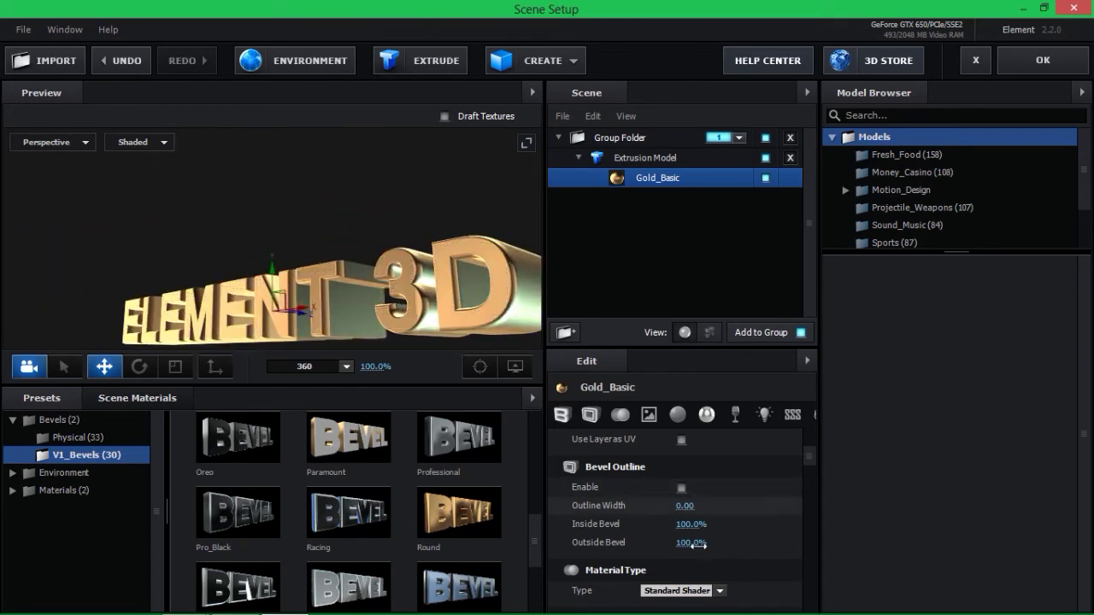
Scroll Gold_Basic's Edit panel down to Refraction and open its Color Tint picker.
scroll(697, 547, down, 5)
scroll(796, 494, down, 5)
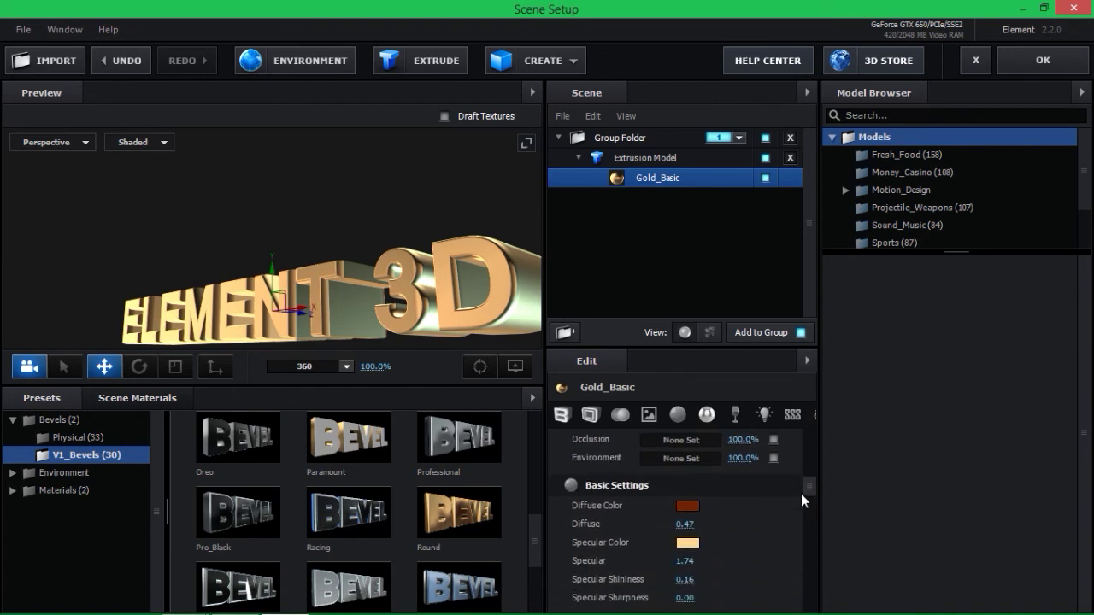
scroll(801, 496, down, 1)
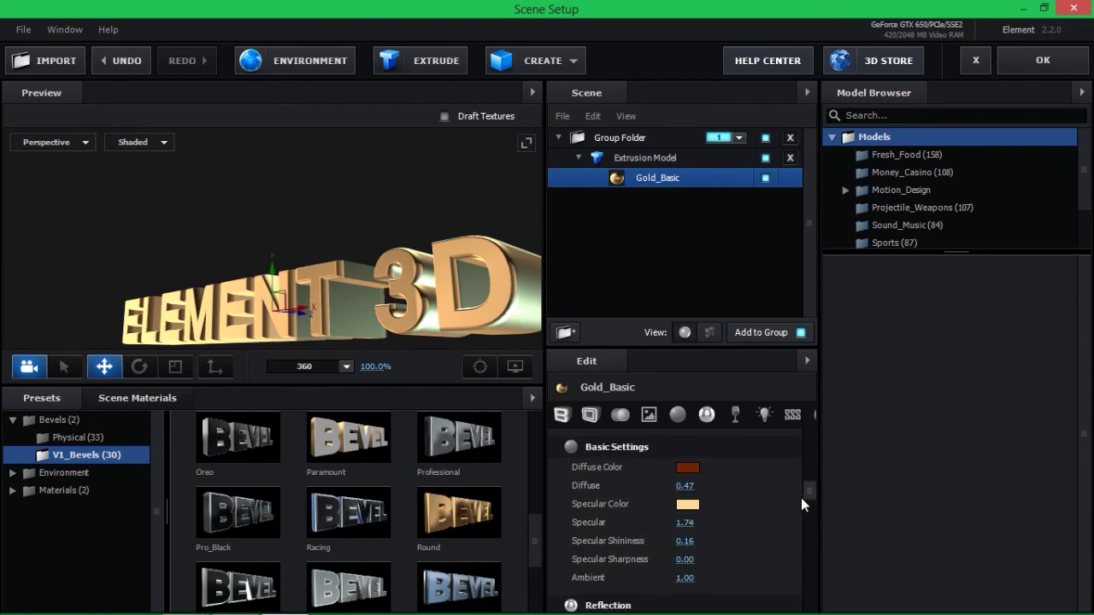
scroll(801, 500, down, 2)
scroll(801, 507, down, 2)
scroll(800, 514, down, 2)
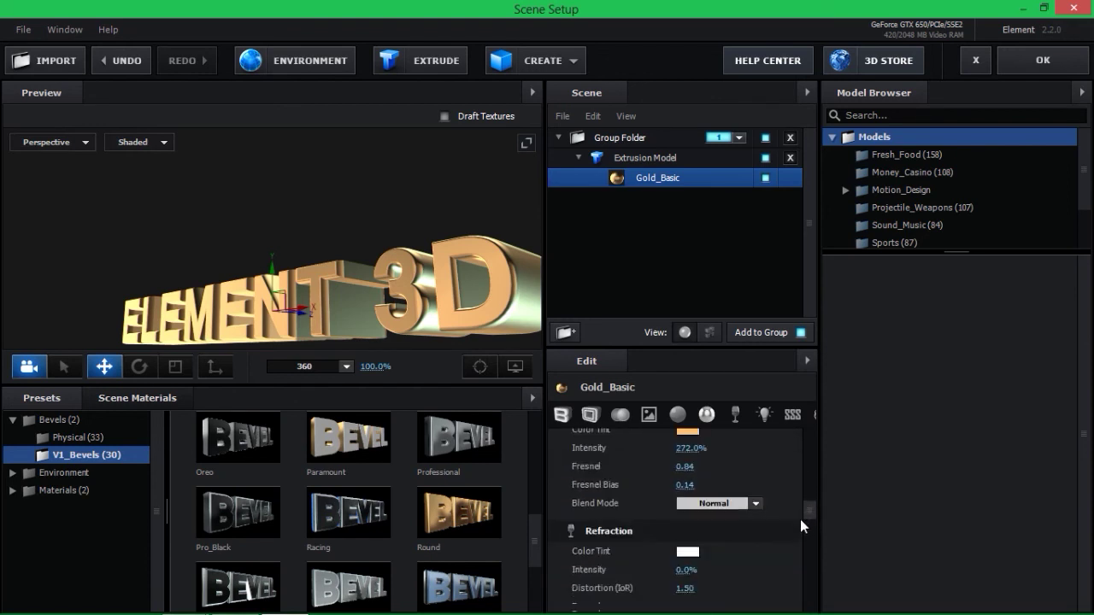
scroll(800, 520, down, 2)
scroll(797, 530, down, 2)
scroll(797, 535, down, 2)
scroll(795, 547, down, 2)
scroll(794, 550, down, 1)
scroll(794, 556, down, 3)
scroll(793, 565, down, 1)
scroll(793, 569, down, 2)
scroll(792, 582, down, 2)
scroll(793, 592, down, 3)
scroll(788, 598, up, 2)
scroll(781, 606, down, 3)
scroll(778, 609, down, 1)
scroll(782, 564, up, 4)
scroll(782, 553, up, 2)
scroll(778, 542, up, 2)
scroll(776, 536, up, 1)
scroll(776, 535, up, 1)
scroll(774, 530, up, 2)
scroll(771, 521, up, 1)
scroll(769, 518, up, 1)
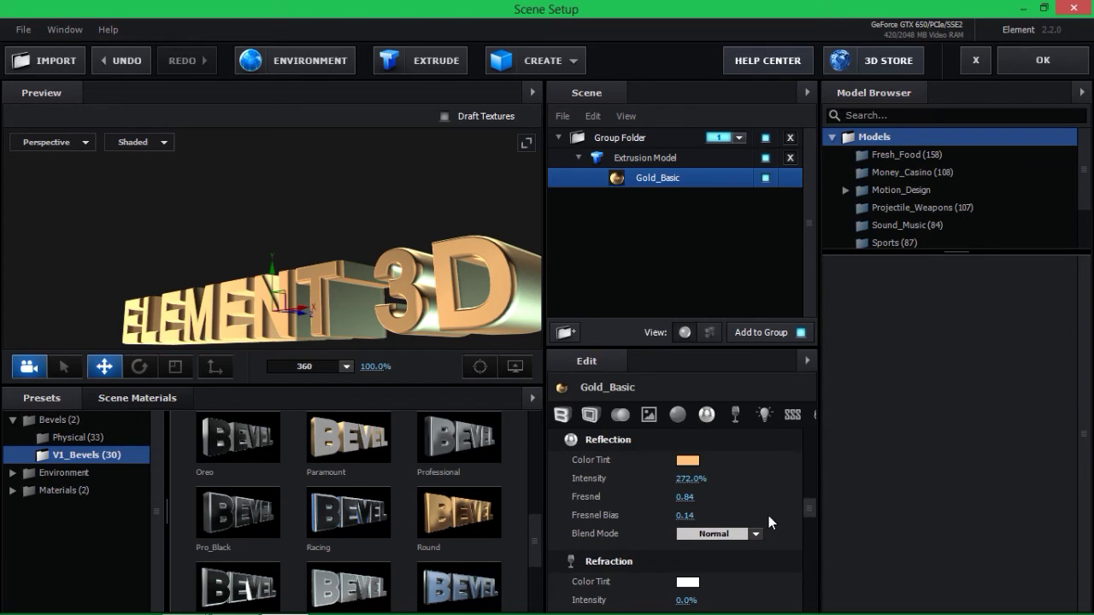
scroll(769, 521, down, 1)
click(689, 470)
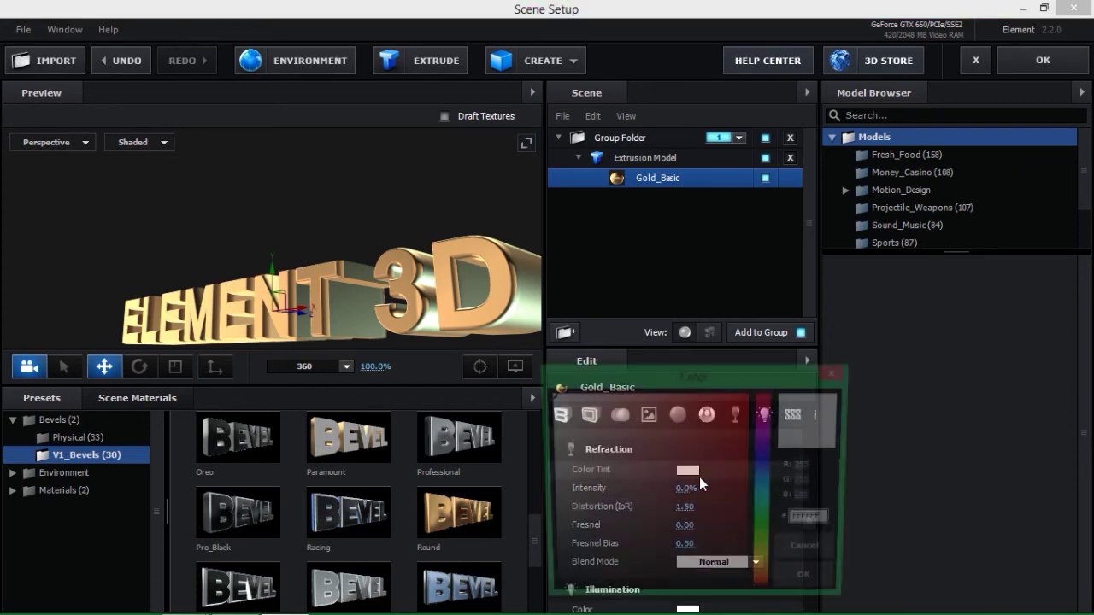
Set Gold_Basic's Refraction Color Tint to pure red (FF0000).
click(750, 394)
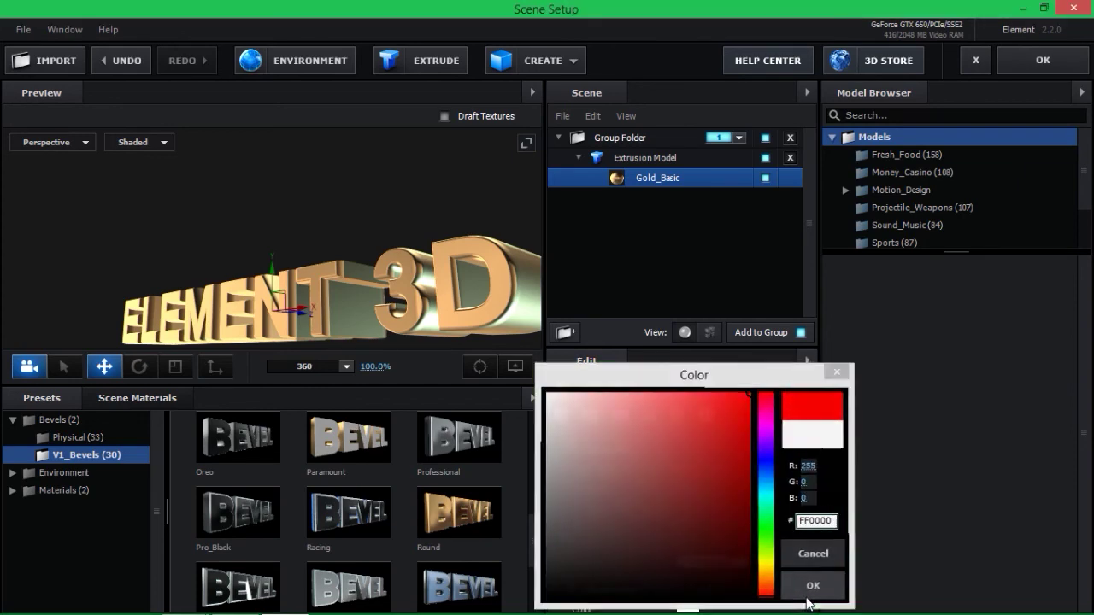
click(813, 585)
mouse_move(491, 275)
mouse_down()
mouse_move(373, 278)
mouse_move(343, 315)
mouse_up()
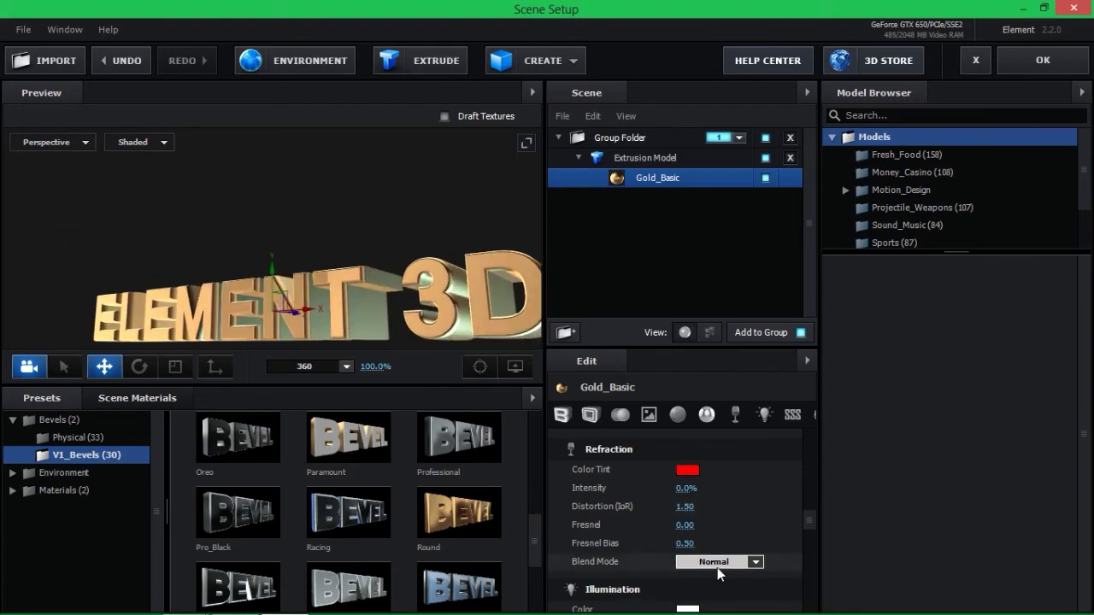
Make the Illumination color red, trying Use Diffuse Color on and off.
scroll(714, 567, down, 3)
click(691, 503)
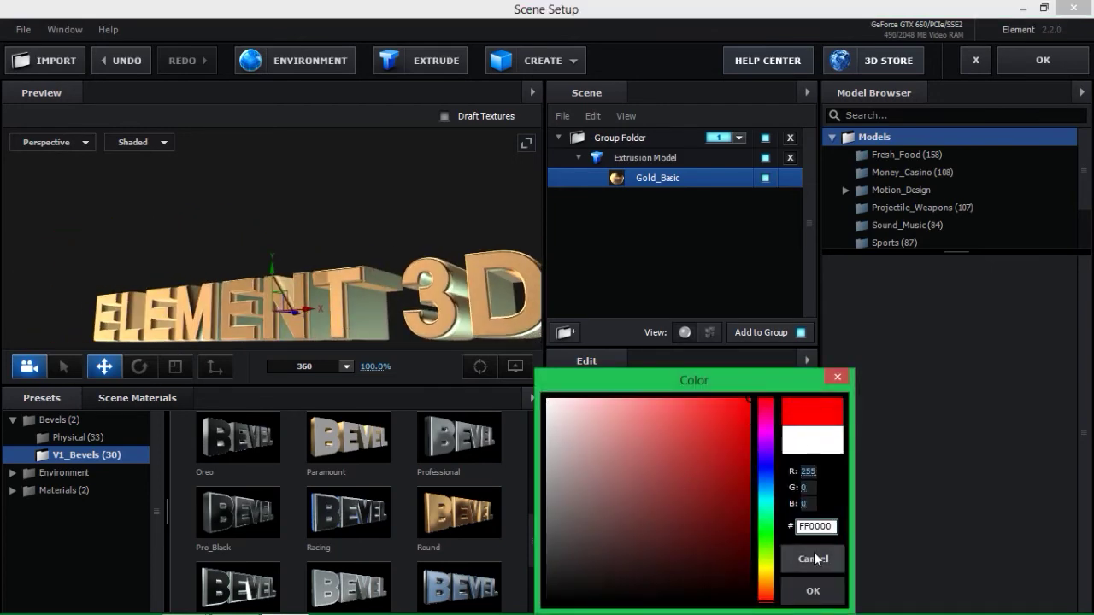
click(813, 590)
mouse_move(490, 301)
mouse_down()
mouse_move(420, 306)
mouse_move(488, 315)
mouse_up()
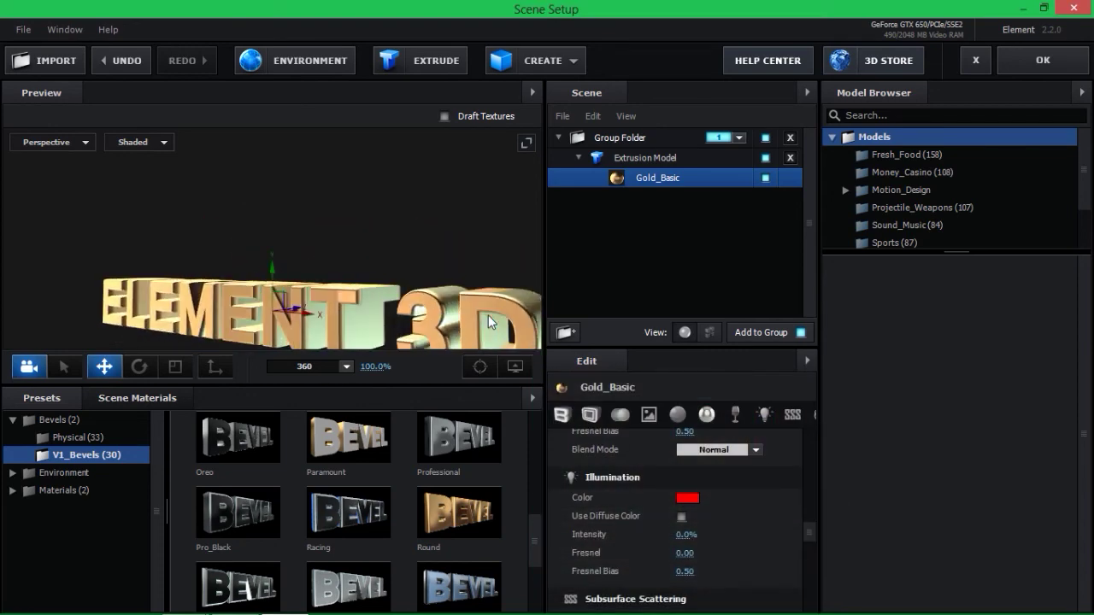
click(683, 516)
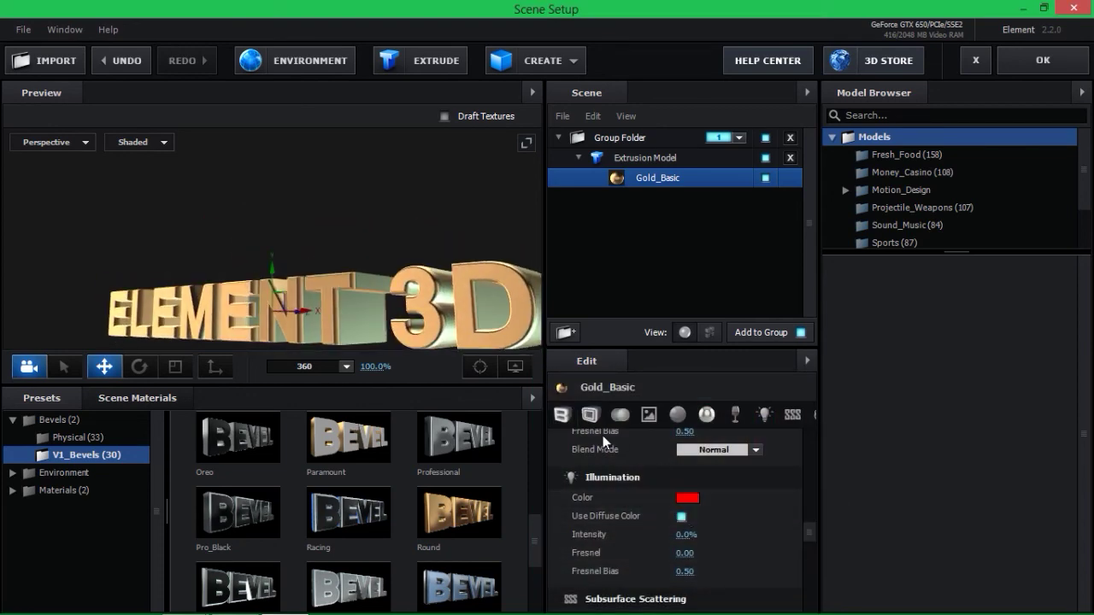
drag(462, 269, 522, 327)
click(682, 517)
click(688, 497)
click(792, 564)
Raise Illumination Intensity to make the text glow, then return it to 0%.
drag(692, 537, 714, 538)
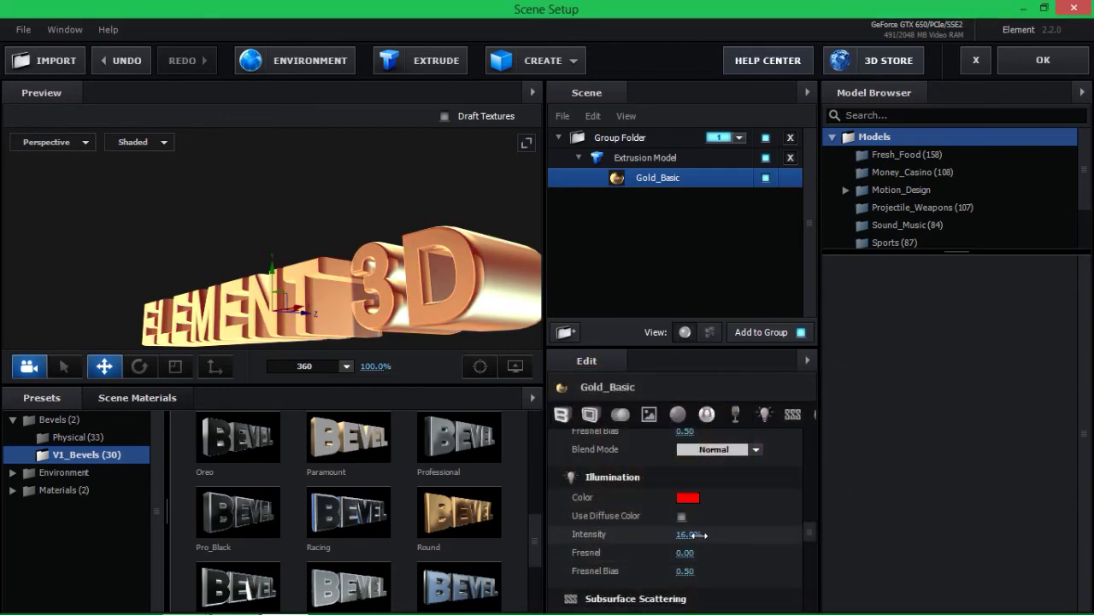
drag(715, 538, 680, 537)
click(688, 498)
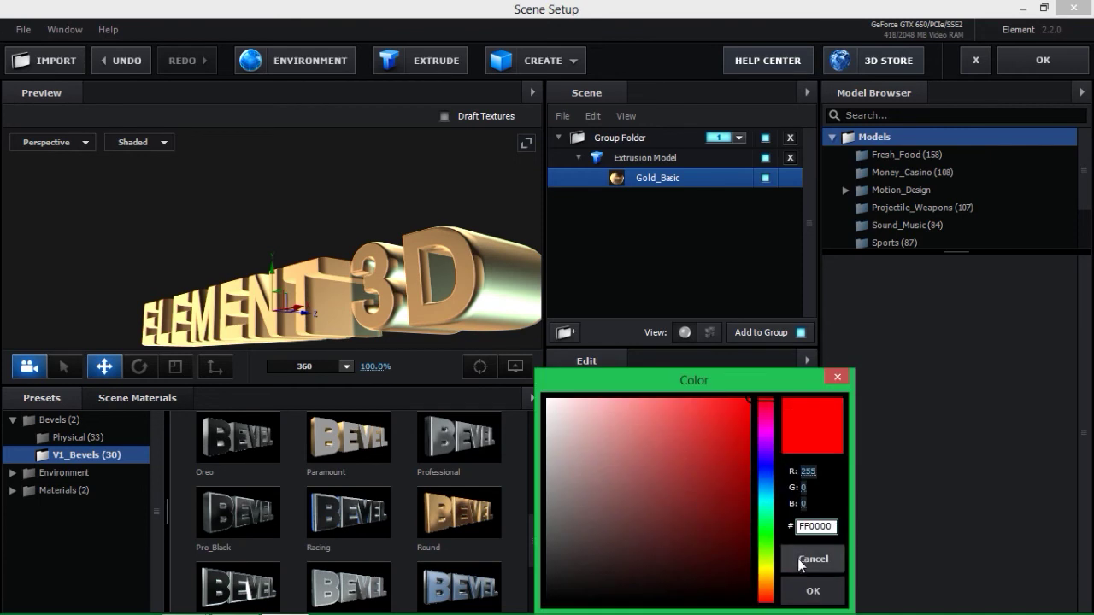
click(798, 559)
Set Refraction Intensity to 85%.
scroll(798, 561, down, 3)
scroll(798, 562, down, 2)
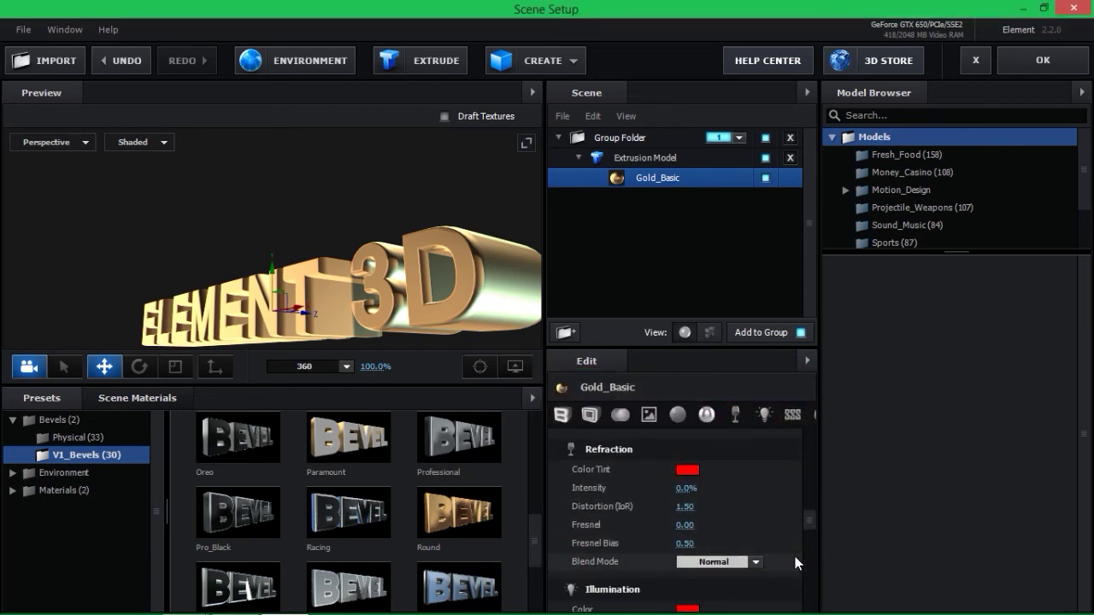
drag(686, 489, 757, 493)
mouse_move(479, 274)
mouse_down()
mouse_move(382, 293)
mouse_move(419, 293)
mouse_up()
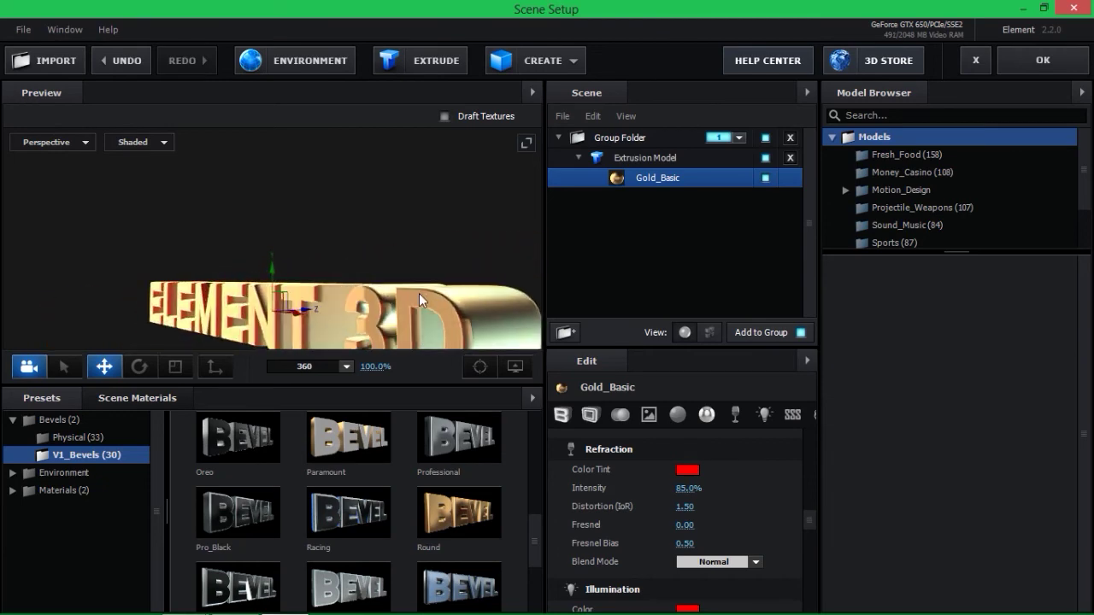
scroll(683, 477, down, 3)
scroll(683, 476, up, 1)
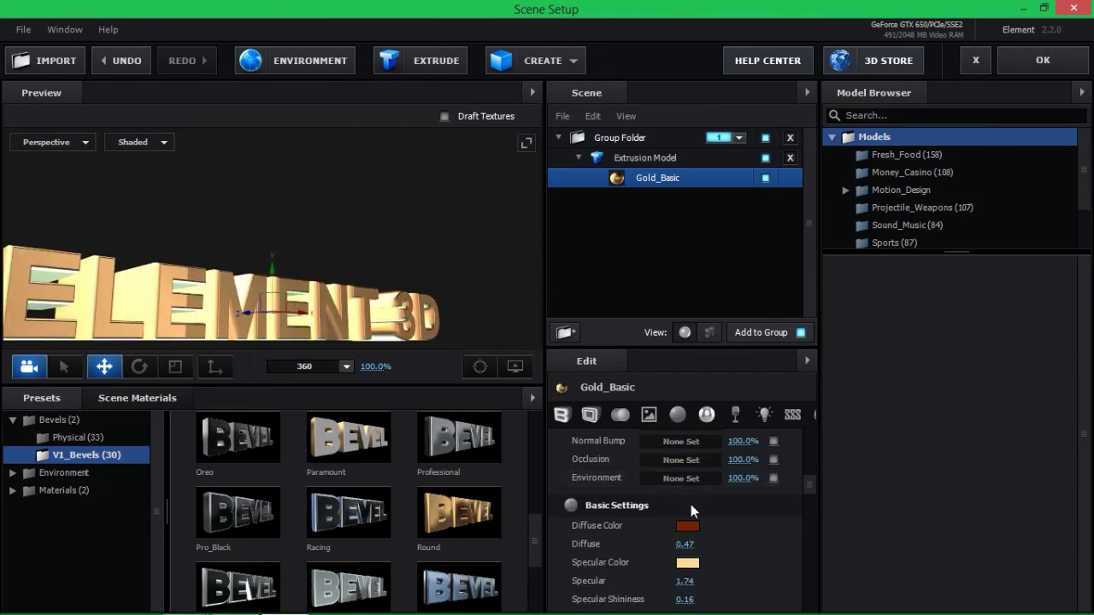
Change Gold_Basic's Diffuse Color from dark red to a blue shade.
click(689, 524)
drag(714, 432, 596, 397)
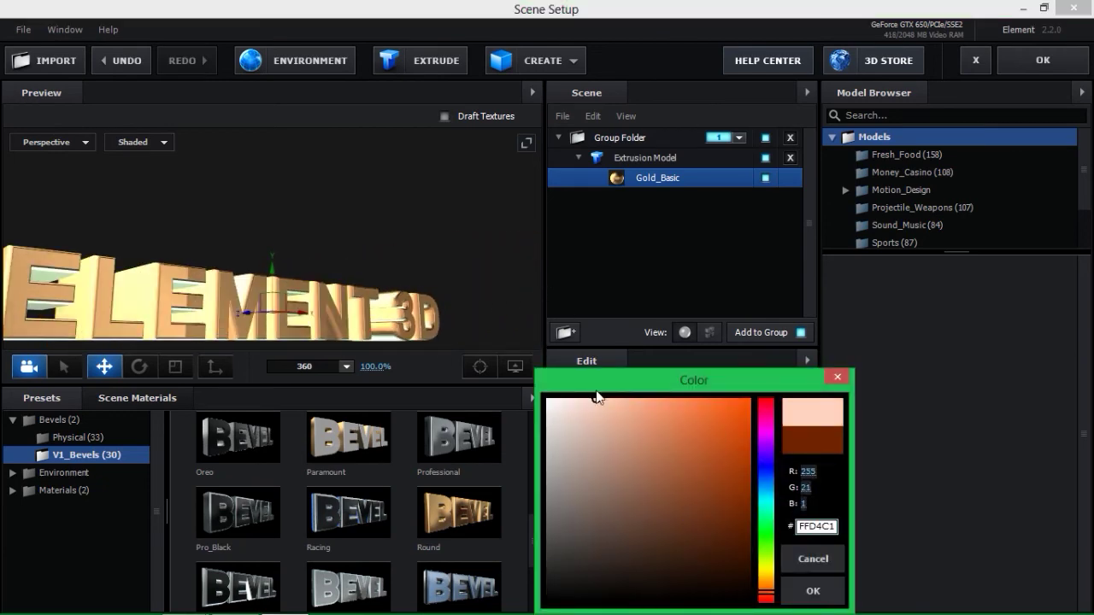
click(767, 471)
click(719, 439)
click(810, 591)
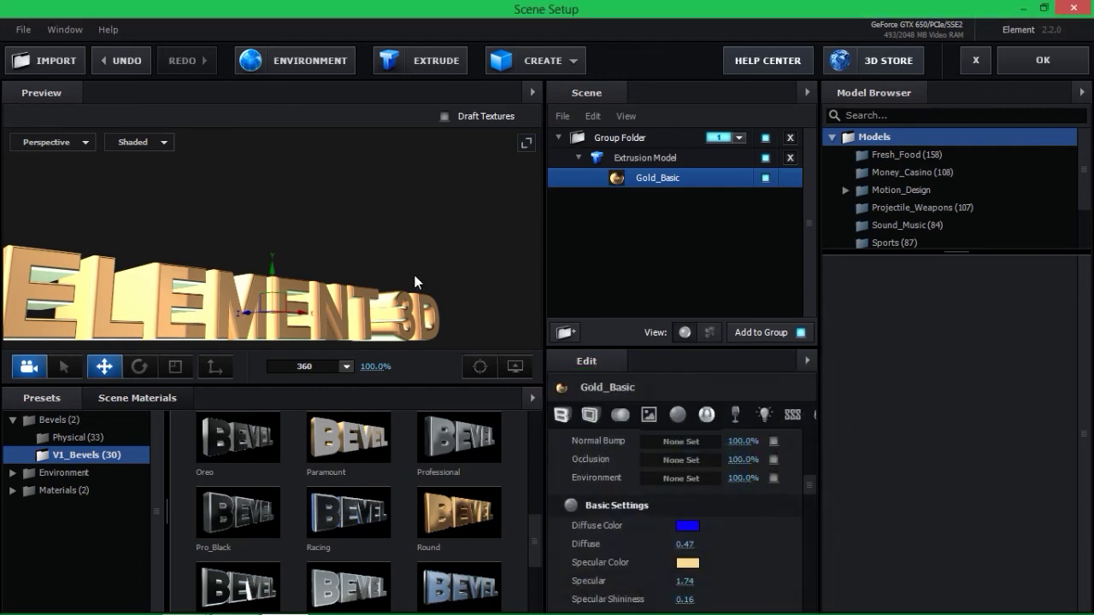
drag(376, 248, 297, 237)
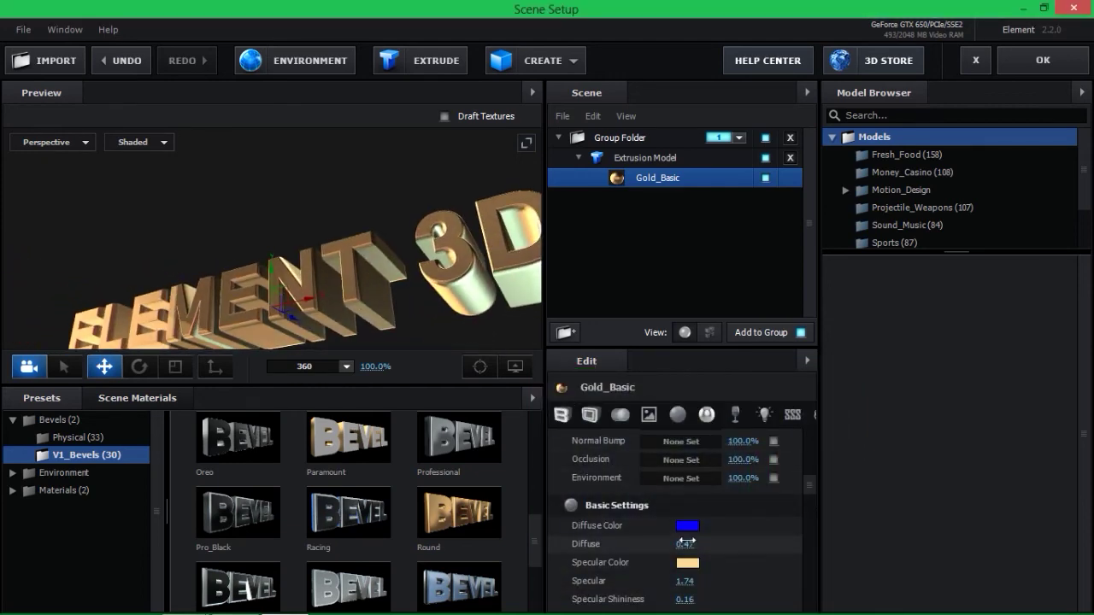
Show Gold_Basic's Subsurface Scattering (SSS) settings in the Edit panel.
scroll(685, 525, up, 3)
scroll(684, 525, up, 3)
scroll(685, 525, down, 3)
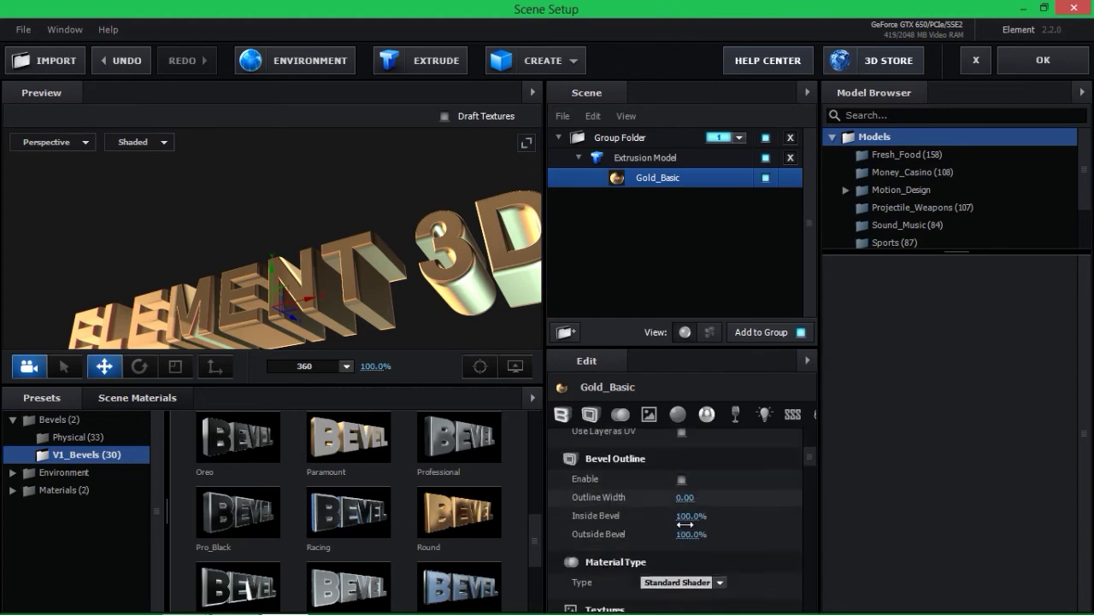
scroll(685, 525, up, 1)
scroll(684, 525, up, 3)
click(793, 417)
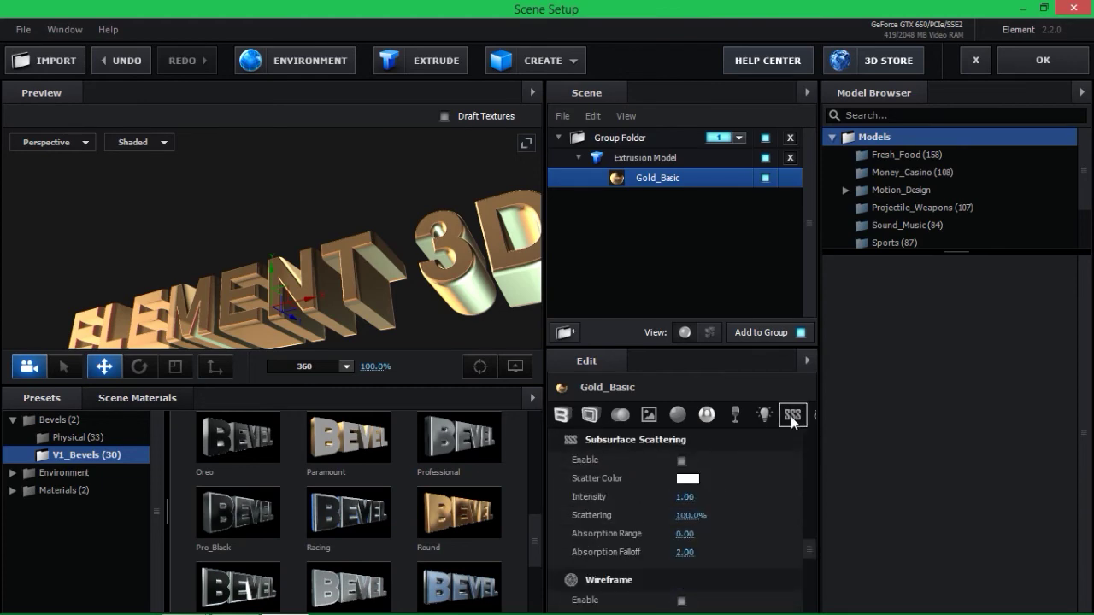
mouse_move(330, 251)
mouse_down()
mouse_move(388, 307)
mouse_move(302, 216)
mouse_move(228, 267)
mouse_move(268, 236)
mouse_move(213, 229)
mouse_move(322, 230)
mouse_move(326, 301)
mouse_up()
right_click(631, 179)
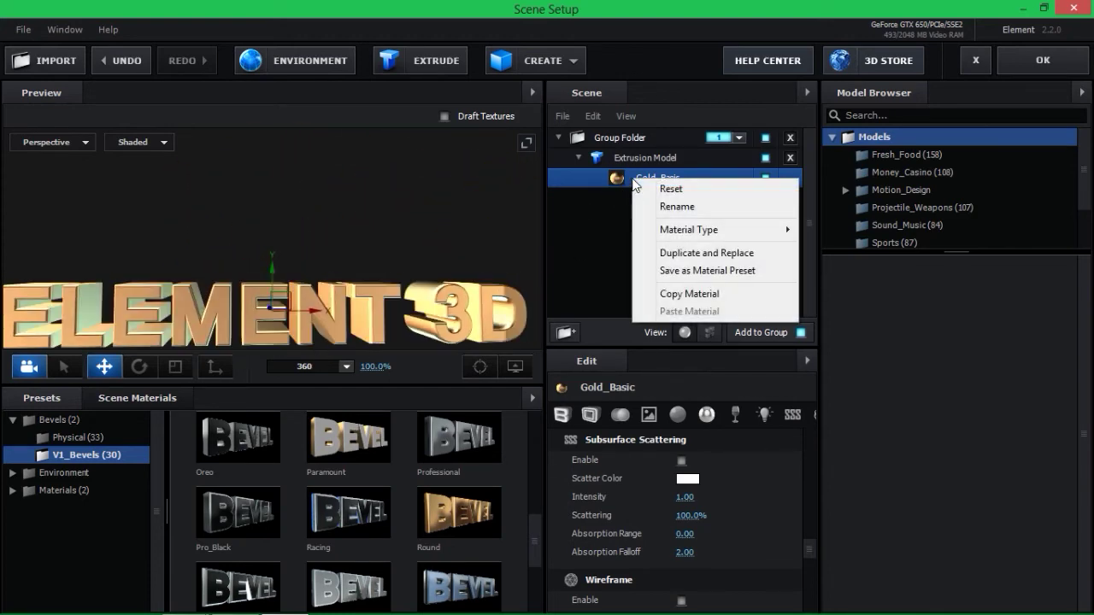
Start saving Gold_Basic as a material preset, then cancel it.
click(676, 271)
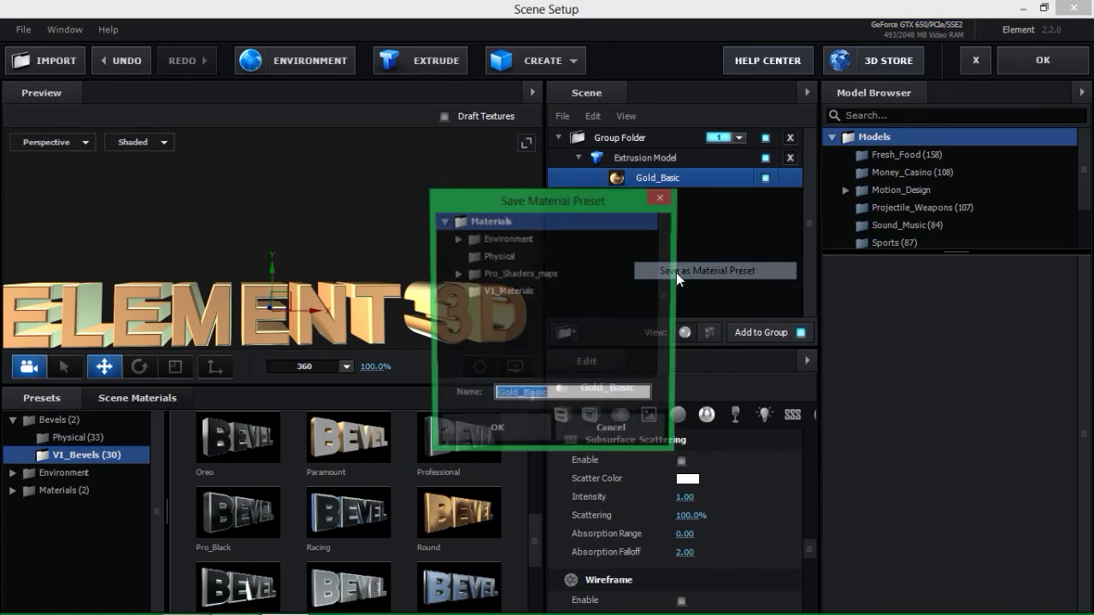
click(611, 446)
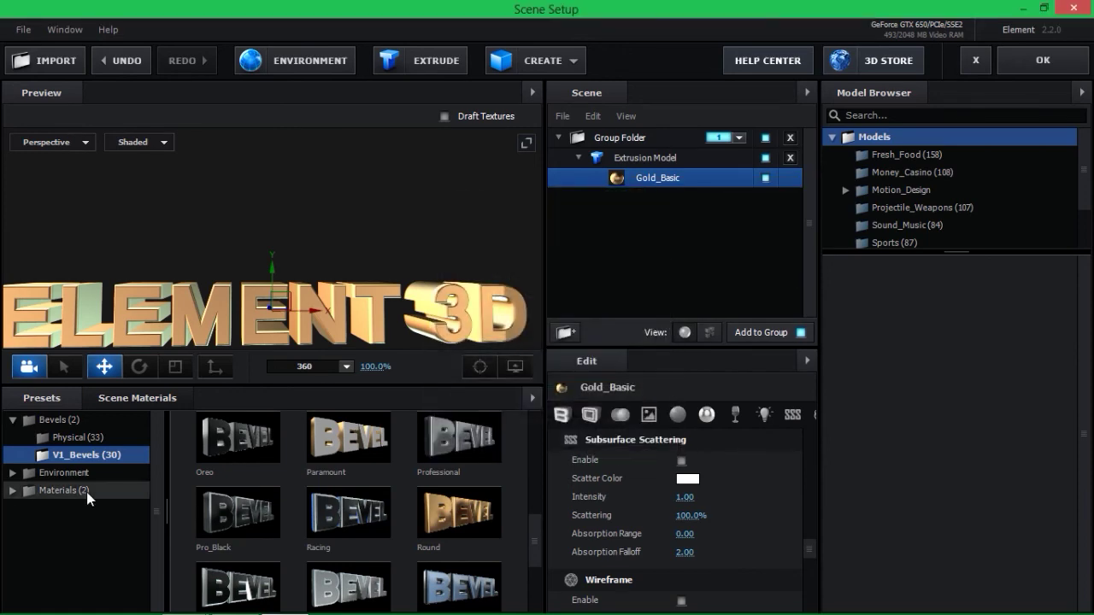
scroll(273, 475, down, 3)
scroll(272, 475, up, 2)
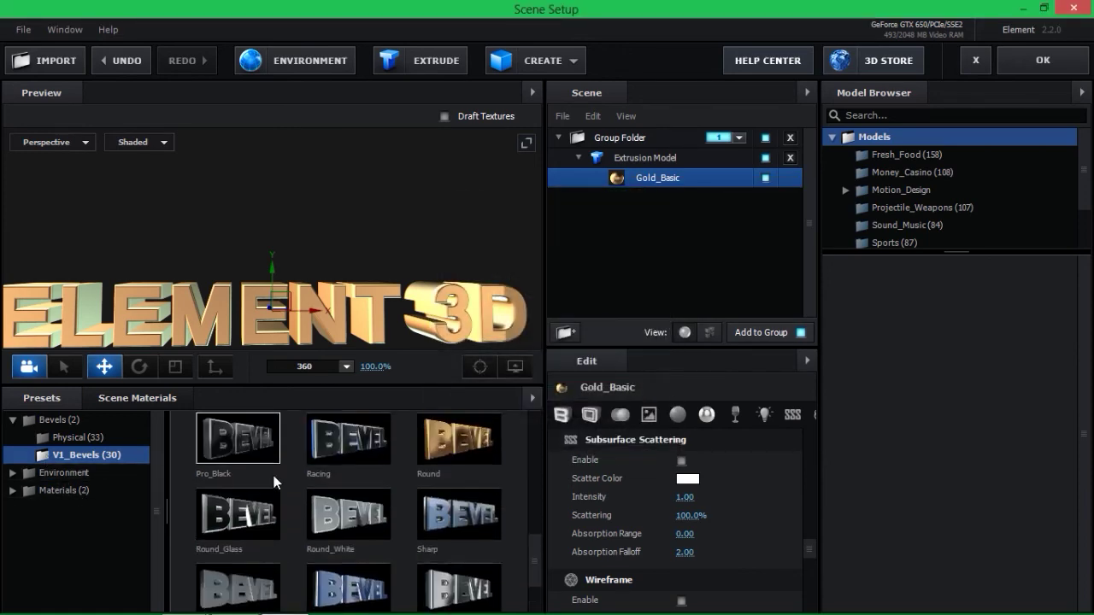
scroll(273, 474, up, 2)
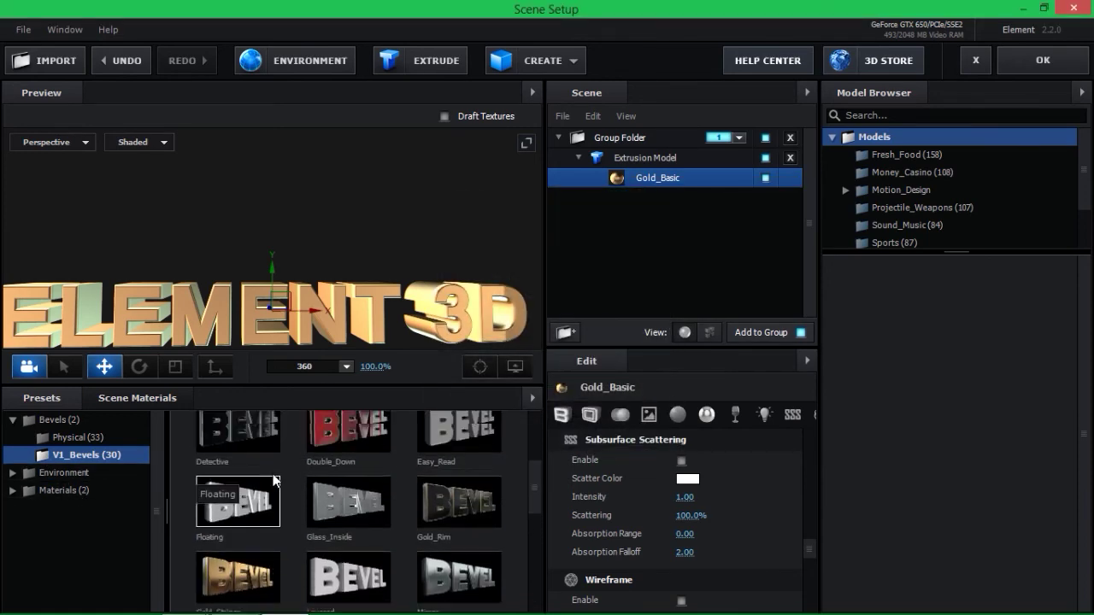
Apply the Outside_Glow material from Presets > Materials > V1_Materials to the text.
click(12, 419)
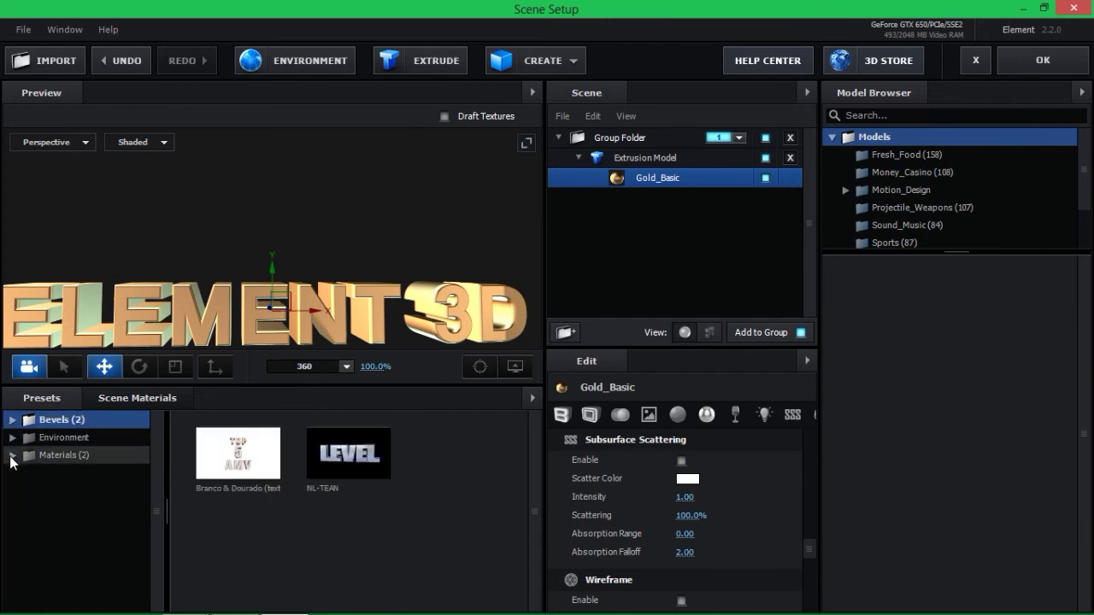
click(12, 455)
double_click(89, 473)
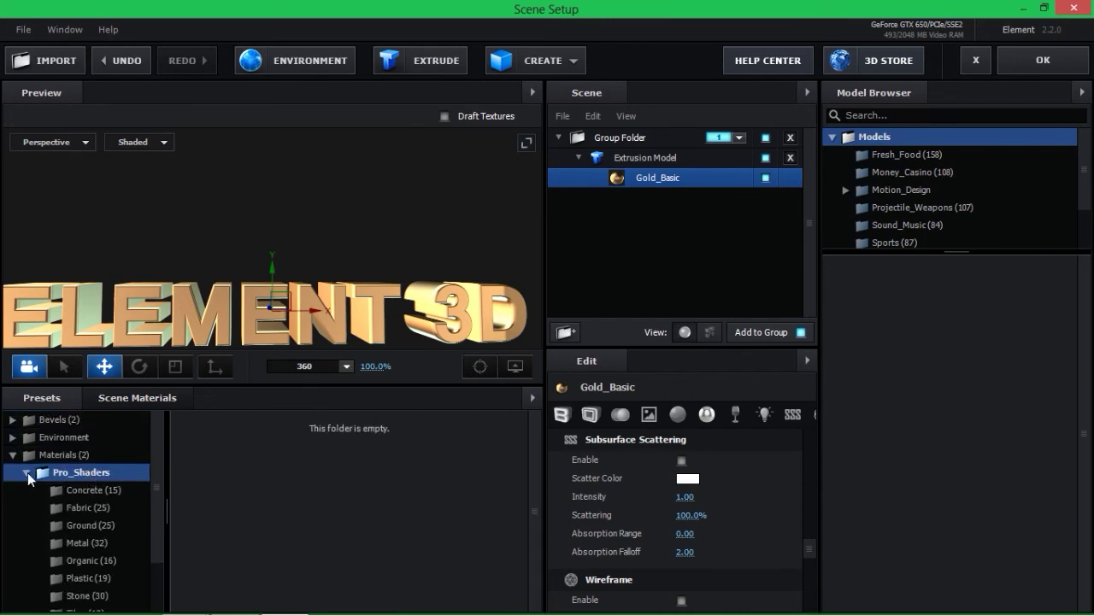
click(26, 473)
click(89, 508)
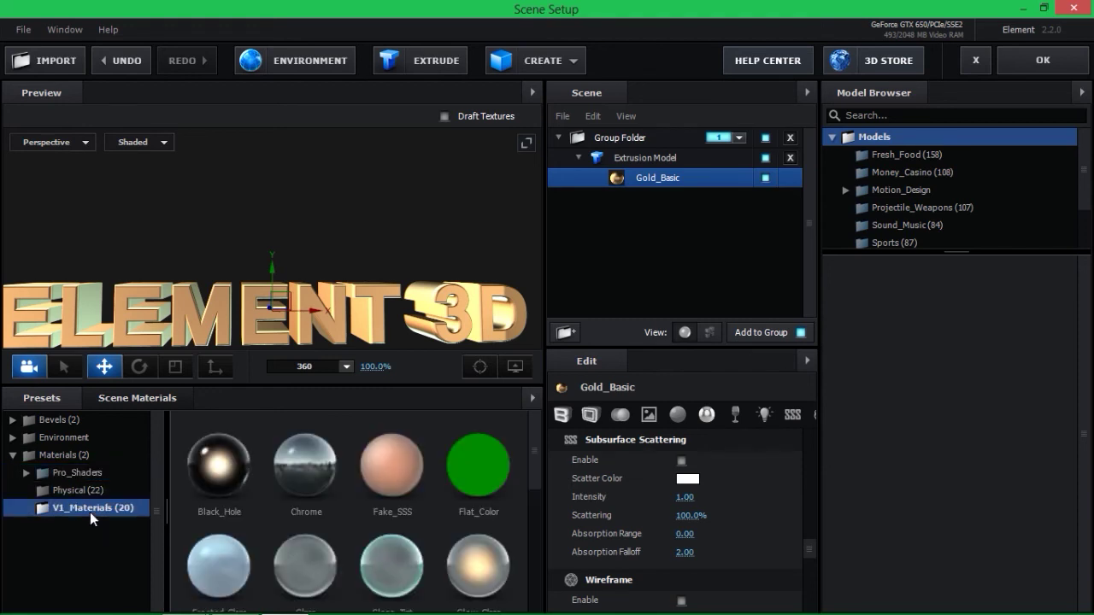
scroll(251, 496, down, 1)
scroll(251, 496, down, 2)
scroll(492, 493, up, 1)
scroll(487, 526, up, 2)
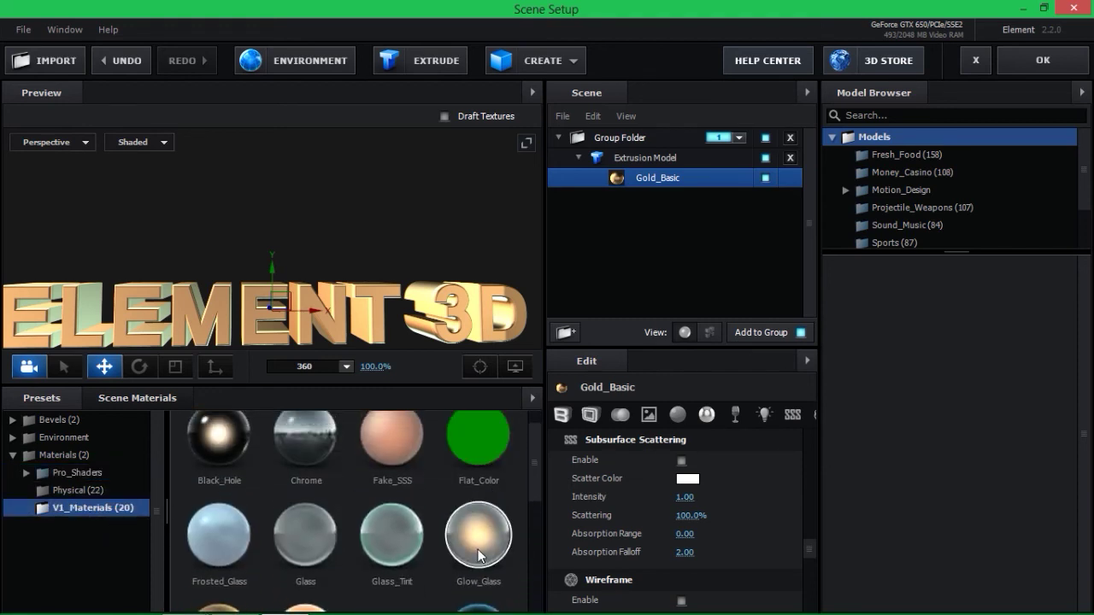
scroll(477, 542, down, 2)
click(479, 508)
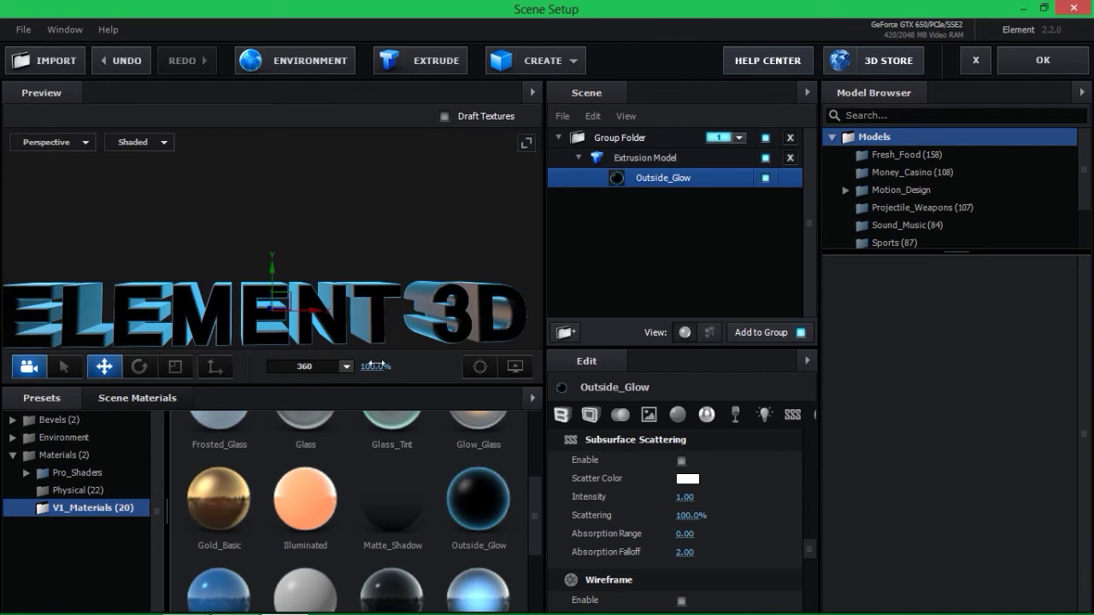
Browse the Physical (22) presets, then open Pro_Shaders > Concrete to list its 15 materials.
drag(217, 227, 260, 273)
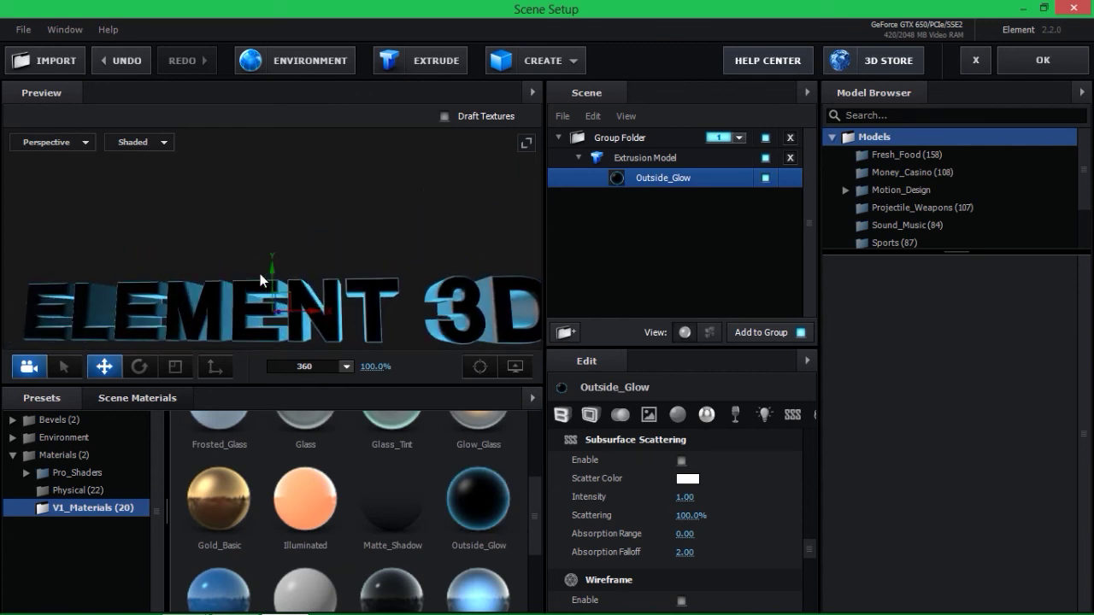
click(100, 493)
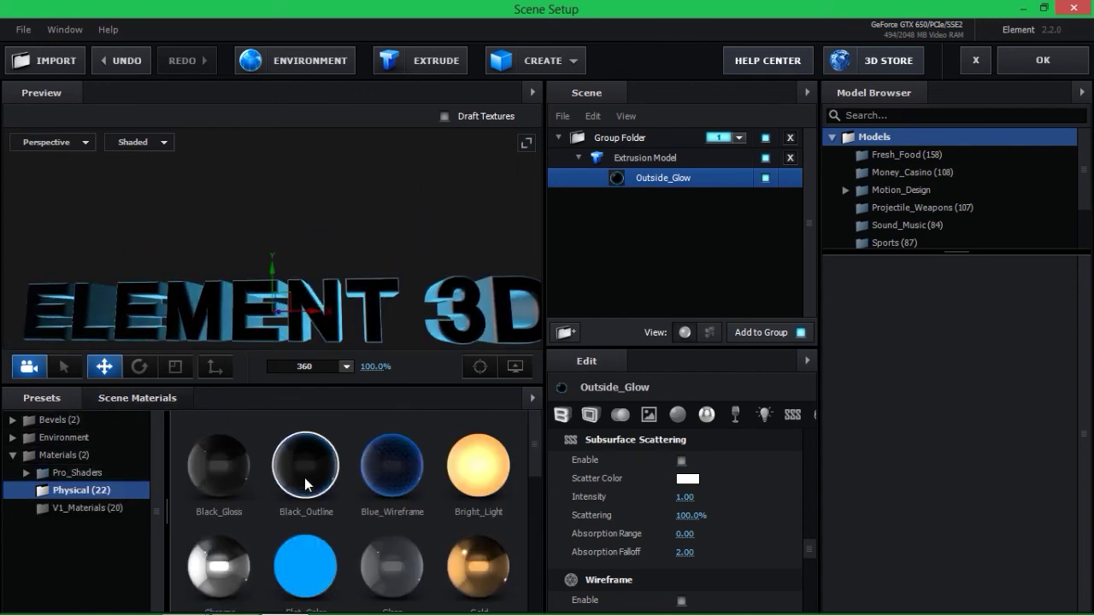
scroll(306, 479, down, 2)
scroll(305, 479, up, 1)
scroll(306, 479, up, 2)
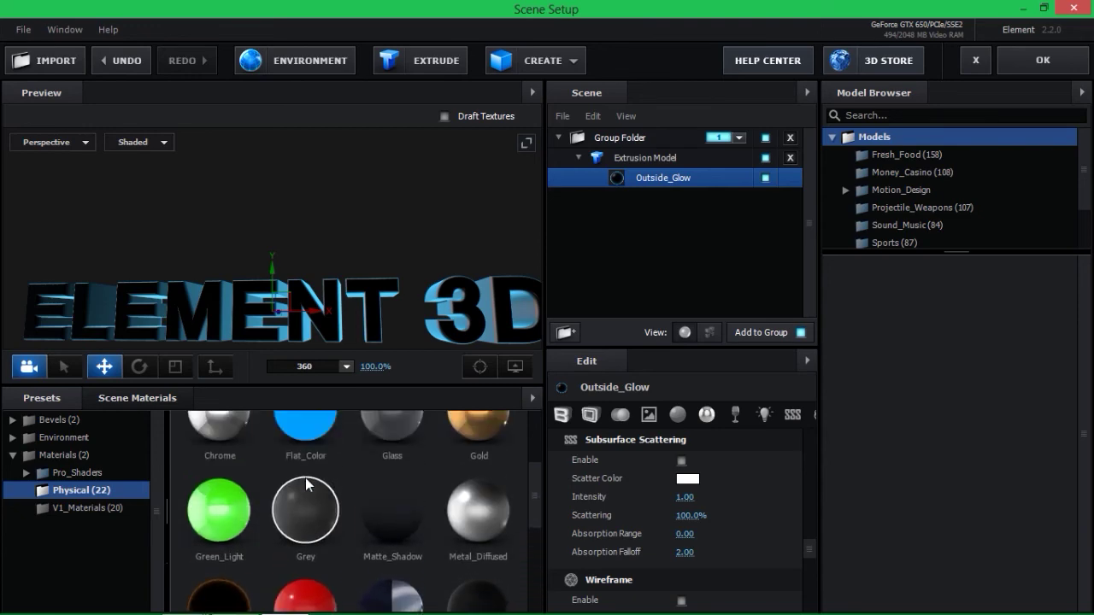
double_click(82, 472)
click(99, 491)
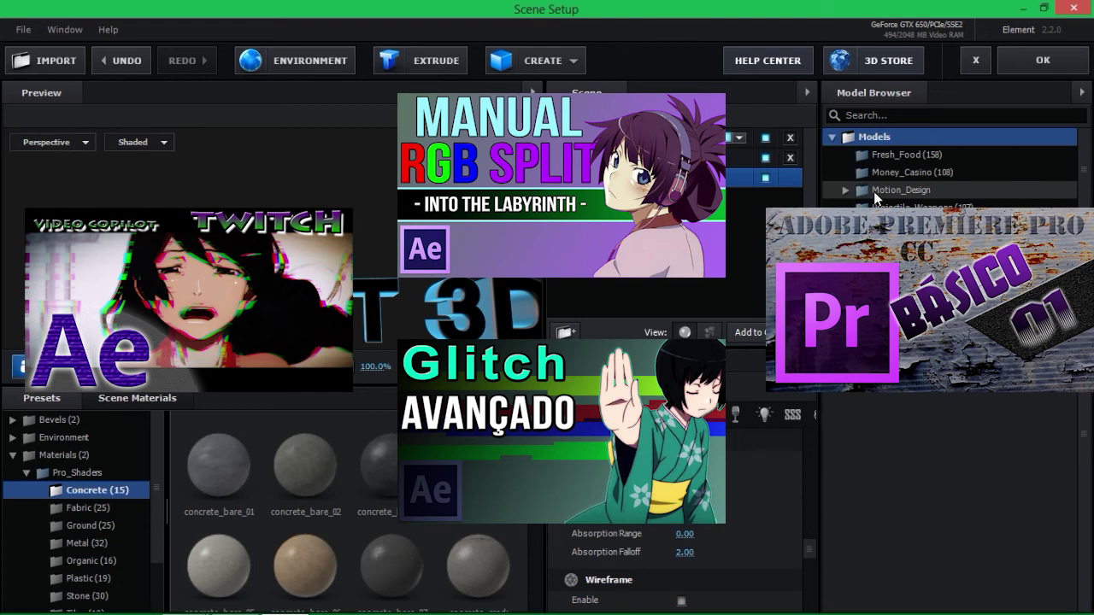
Accept the Element 3D scene and delete the maks layer.
click(1006, 71)
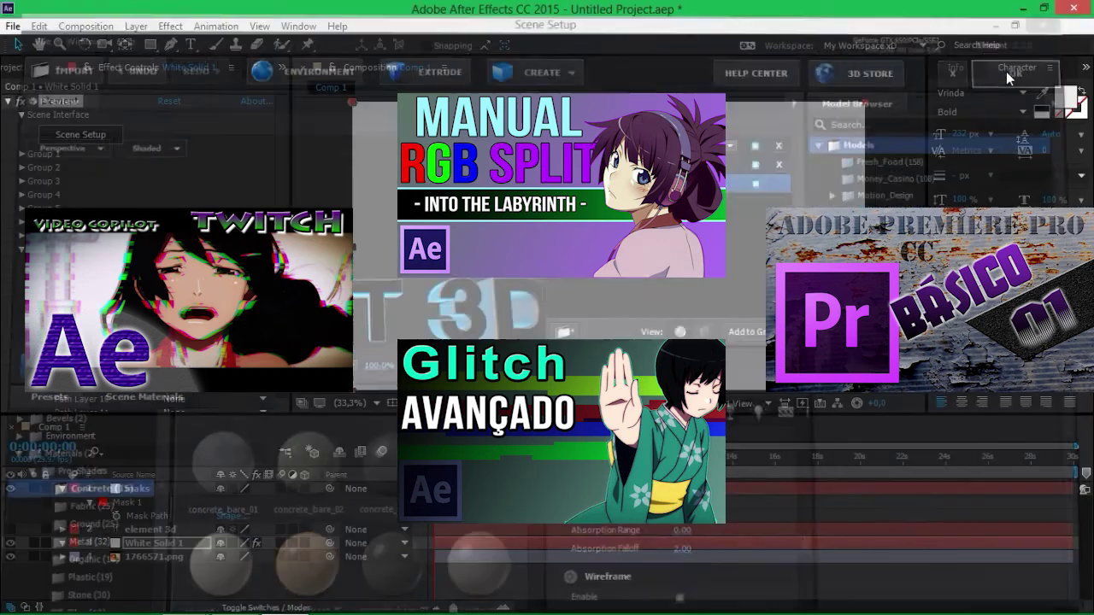
click(137, 489)
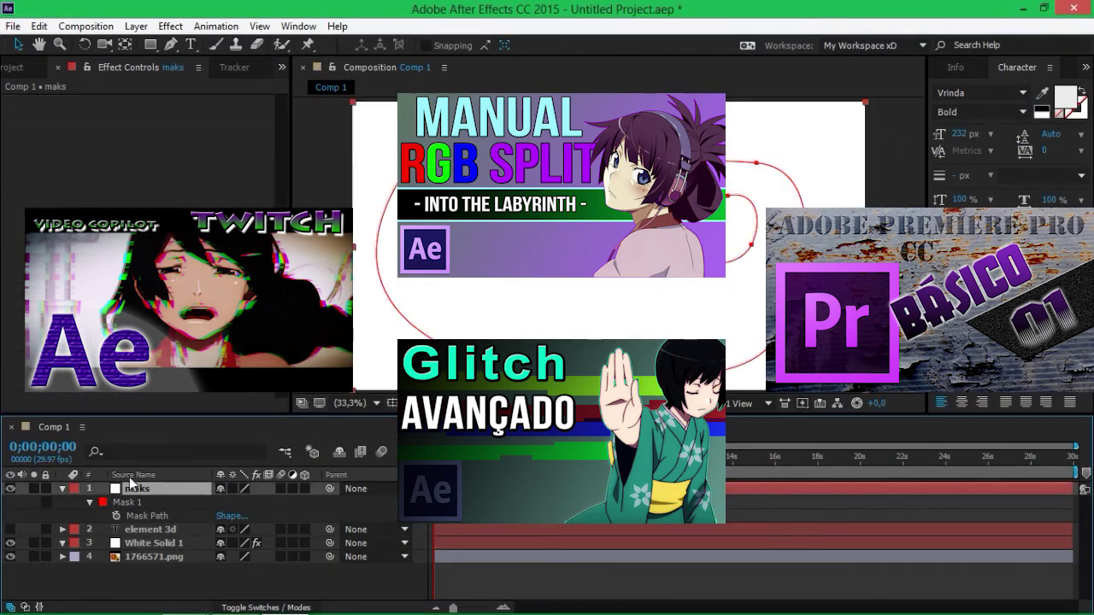
key(Delete)
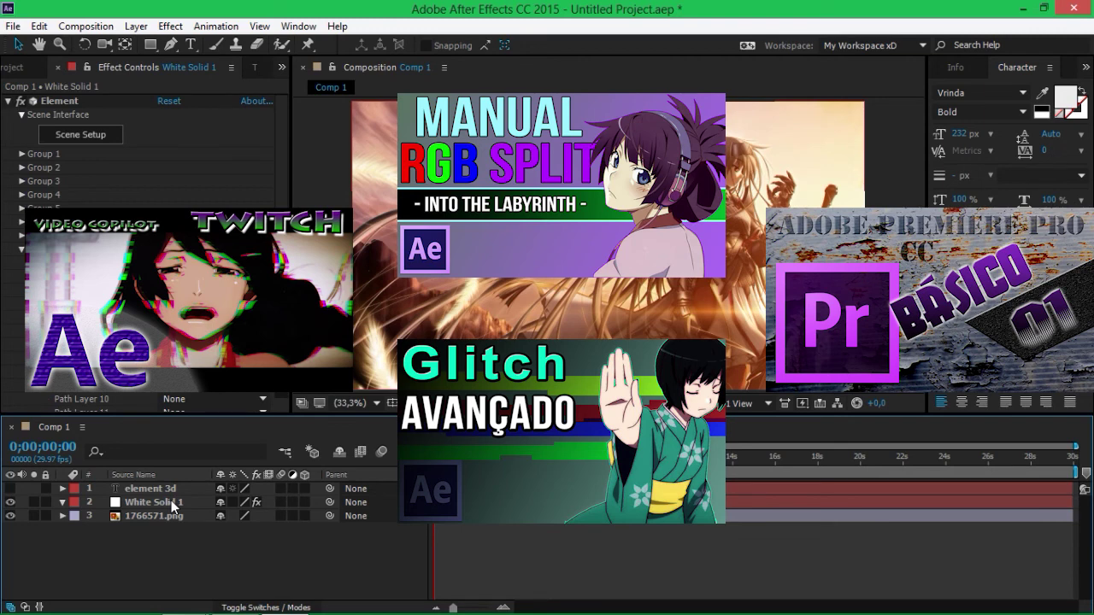
Expand the Element effect's Group 1 and Particle Look settings, then select White Solid 1.
click(22, 155)
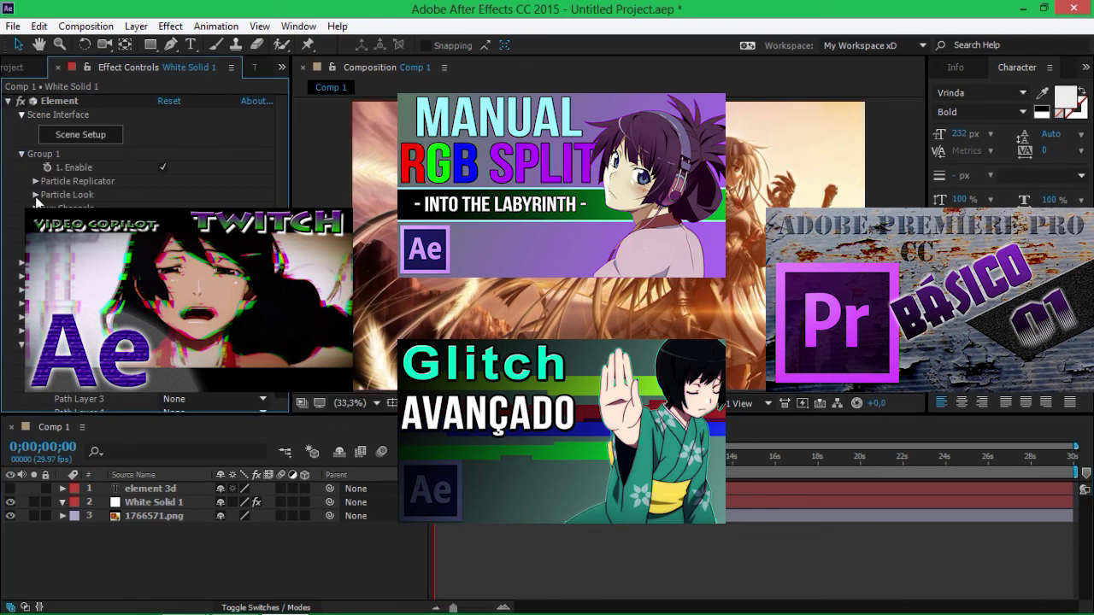
click(35, 195)
click(376, 162)
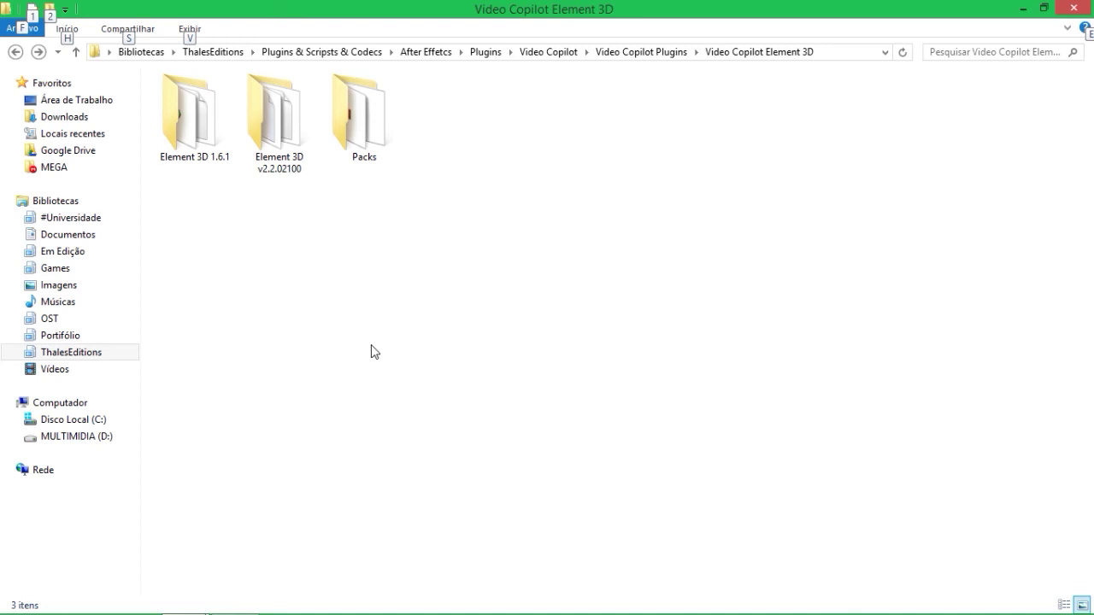
Inspect the Element 3D 1.6.1, v2.2.02100 and Packs folders, then open Element 3D v2.2.02100.
drag(191, 284, 256, 154)
click(253, 301)
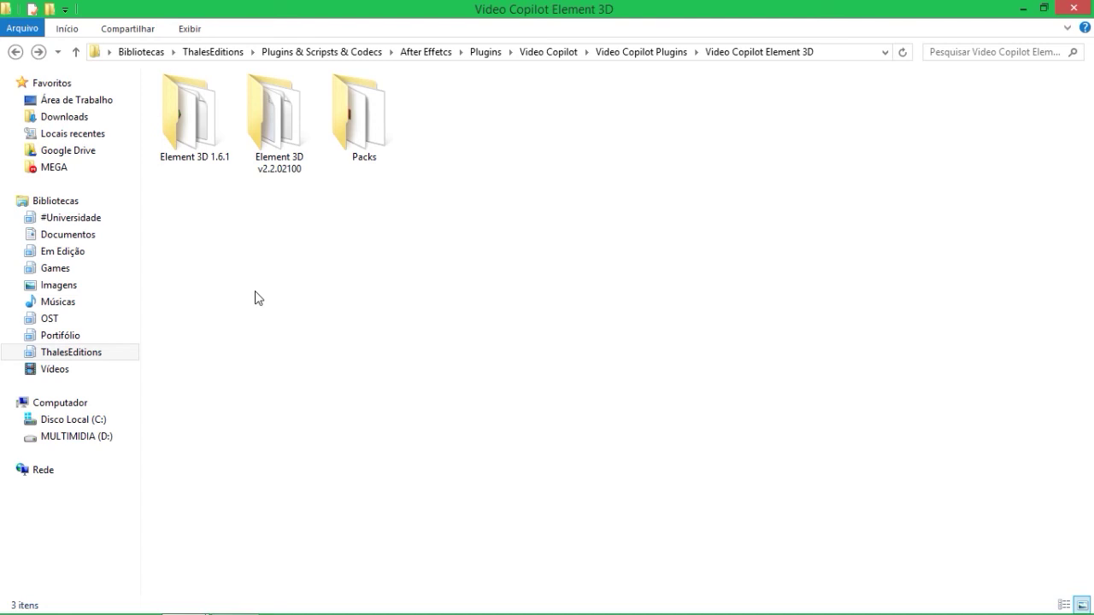
click(298, 164)
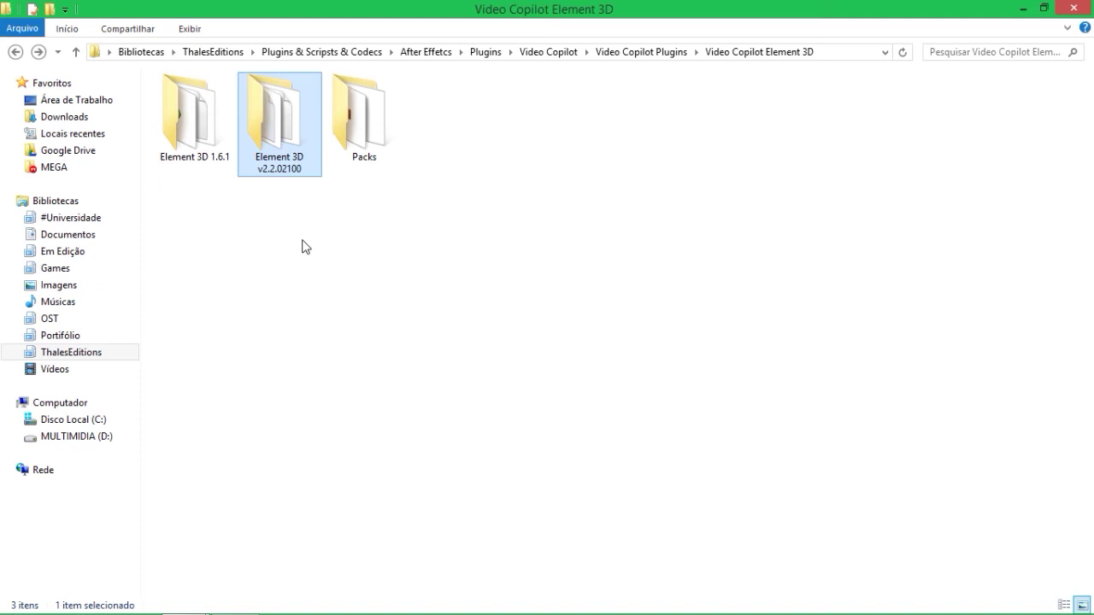
click(229, 134)
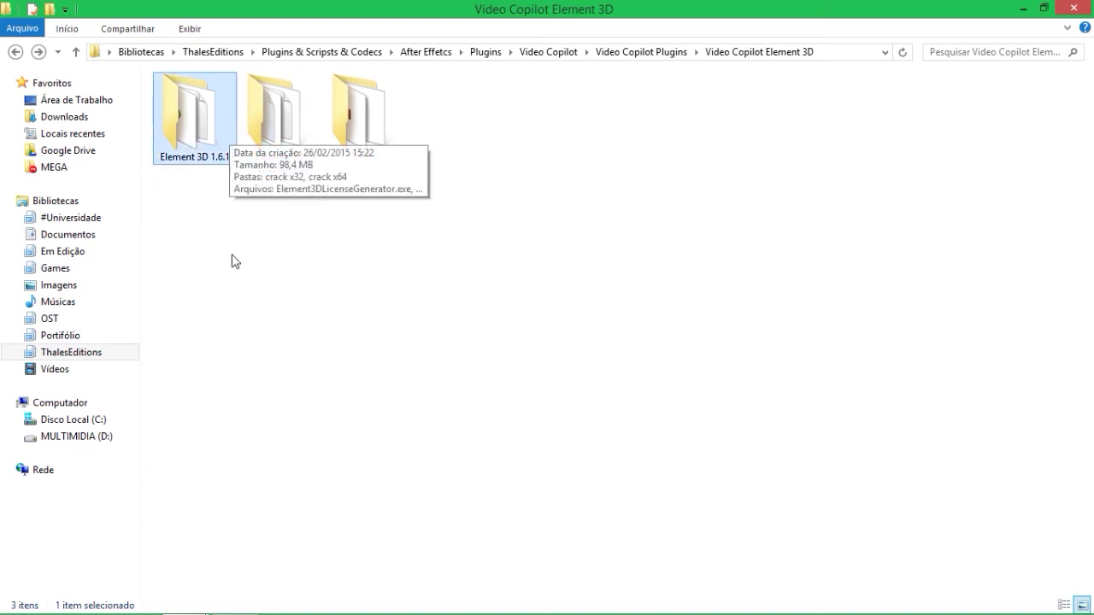
click(383, 118)
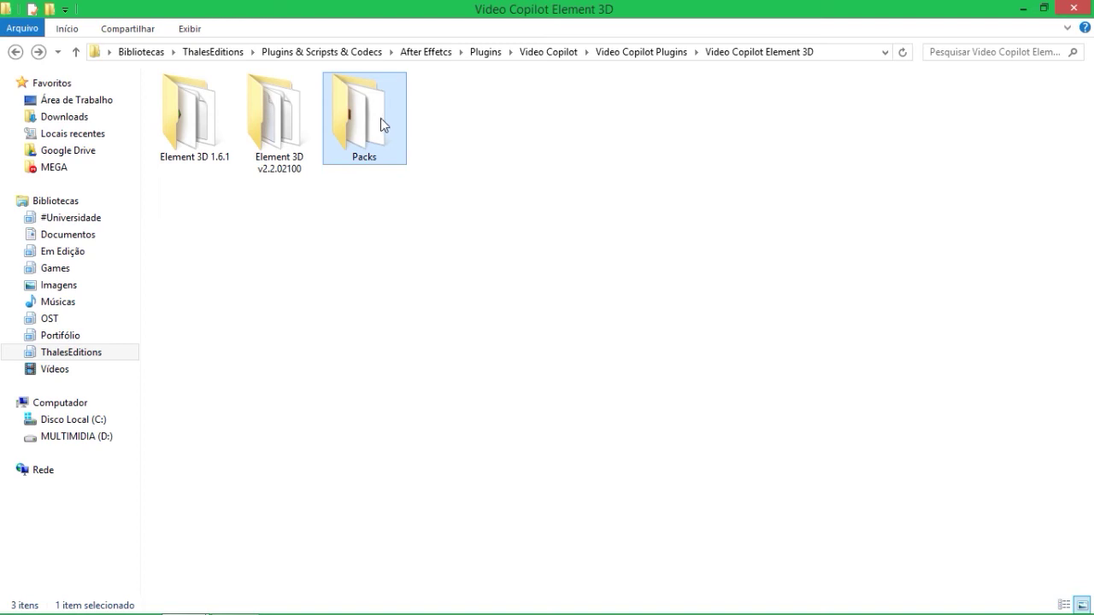
mouse_move(383, 124)
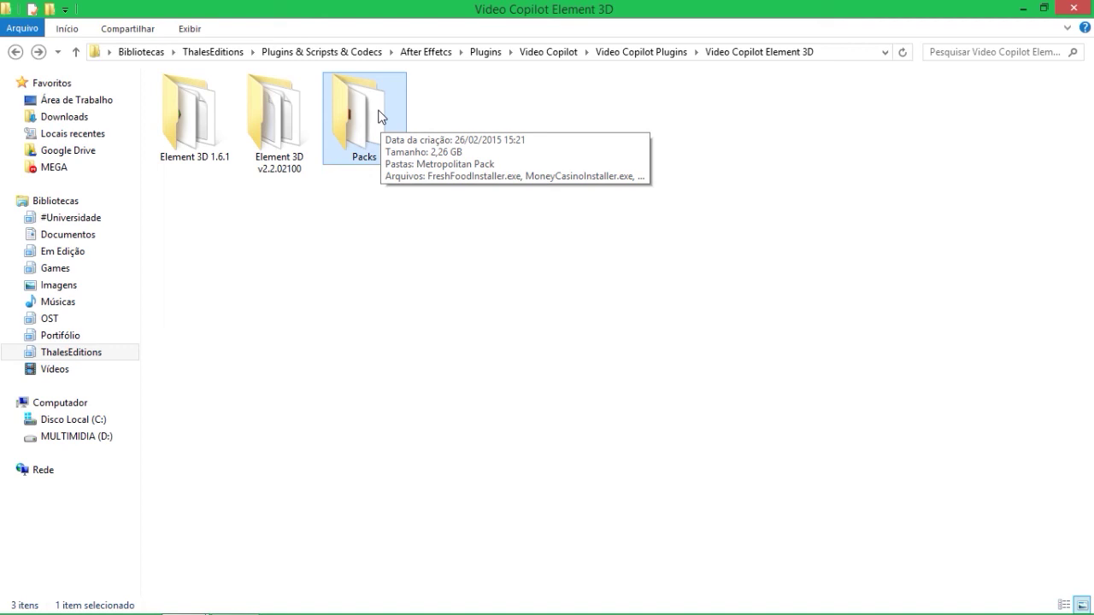
mouse_move(285, 132)
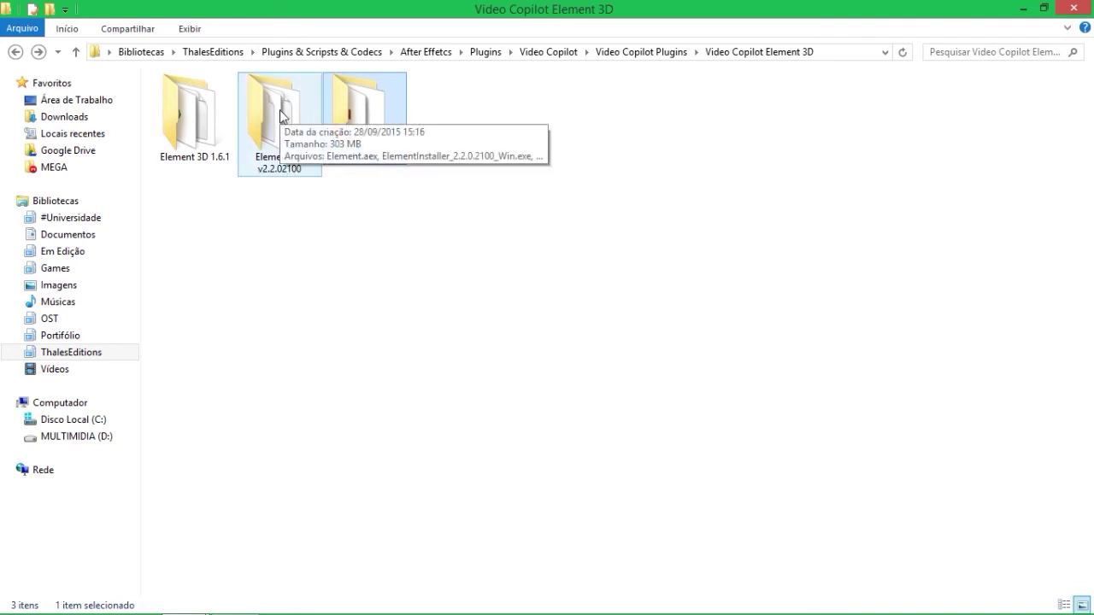
double_click(282, 116)
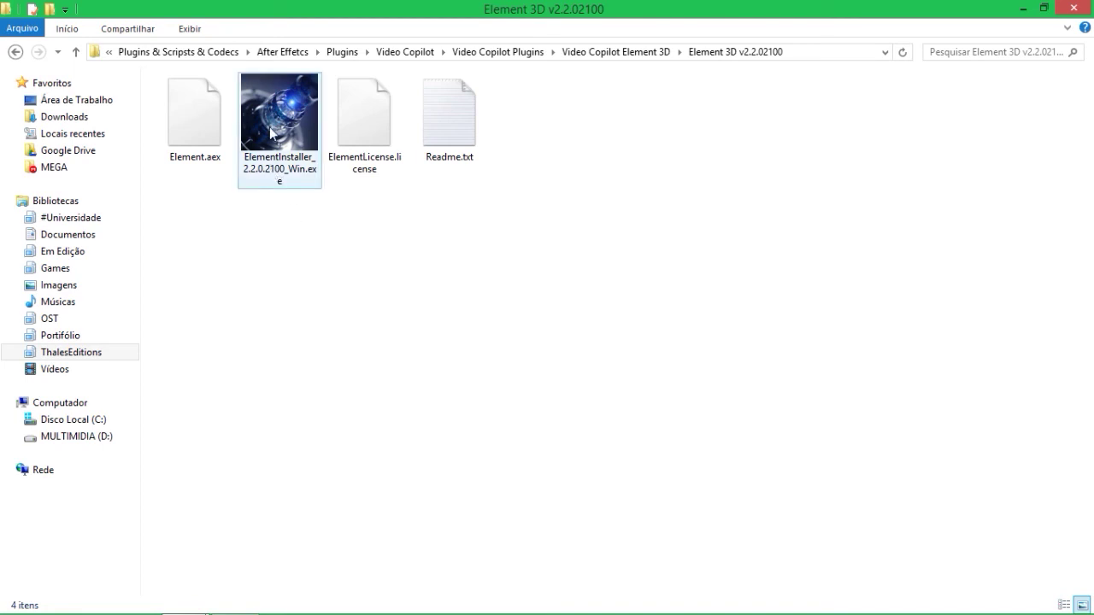
Run the installer as administrator, accept the licence, keep CC 2014 and CC 2015, then view Documentos.
right_click(269, 125)
click(297, 173)
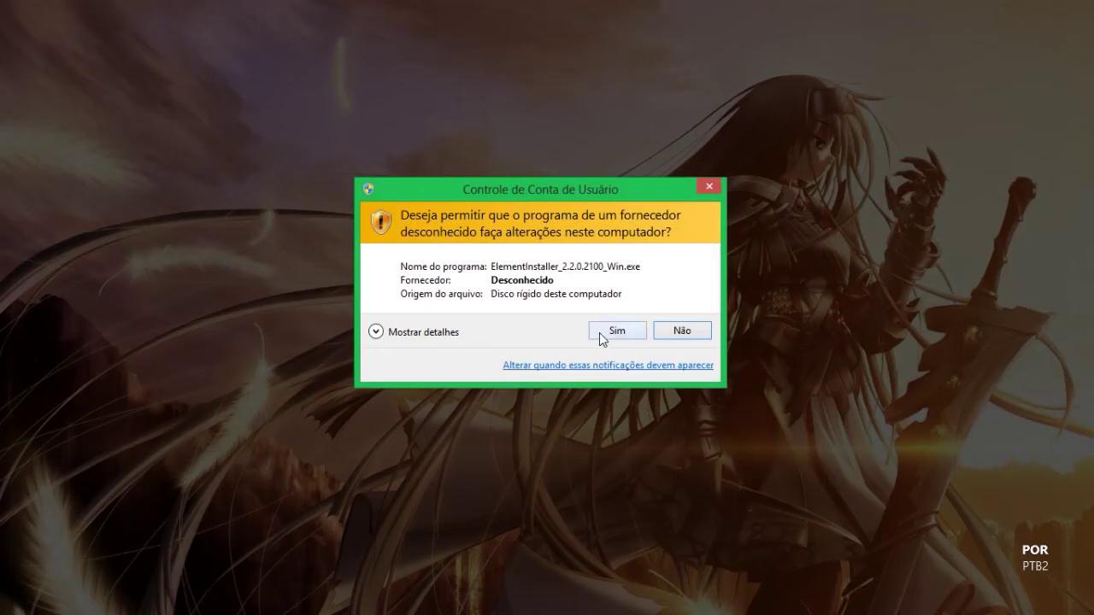
click(603, 330)
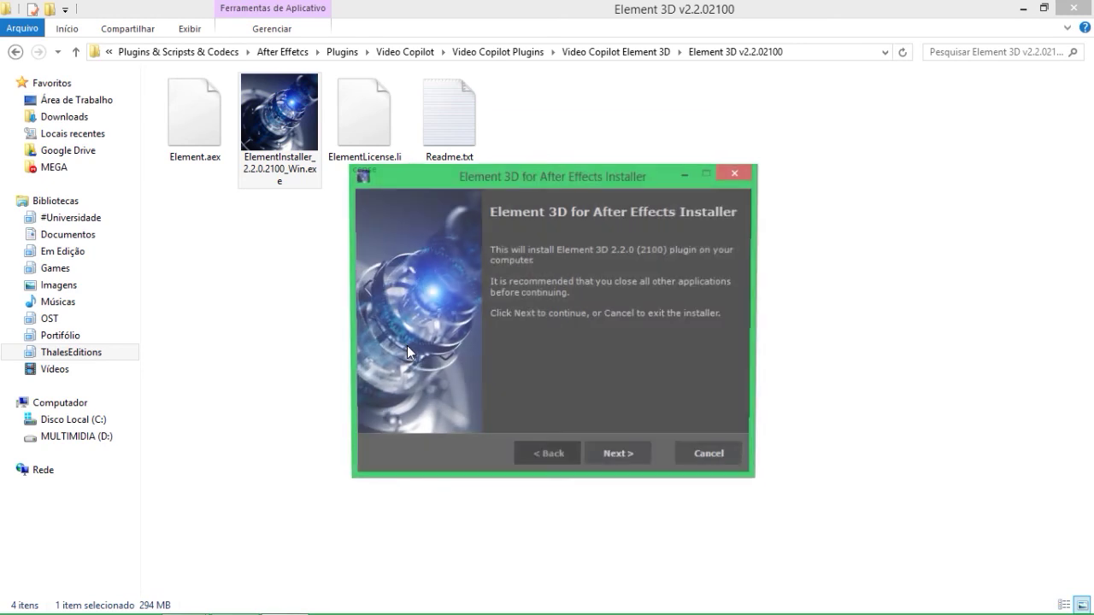
click(634, 455)
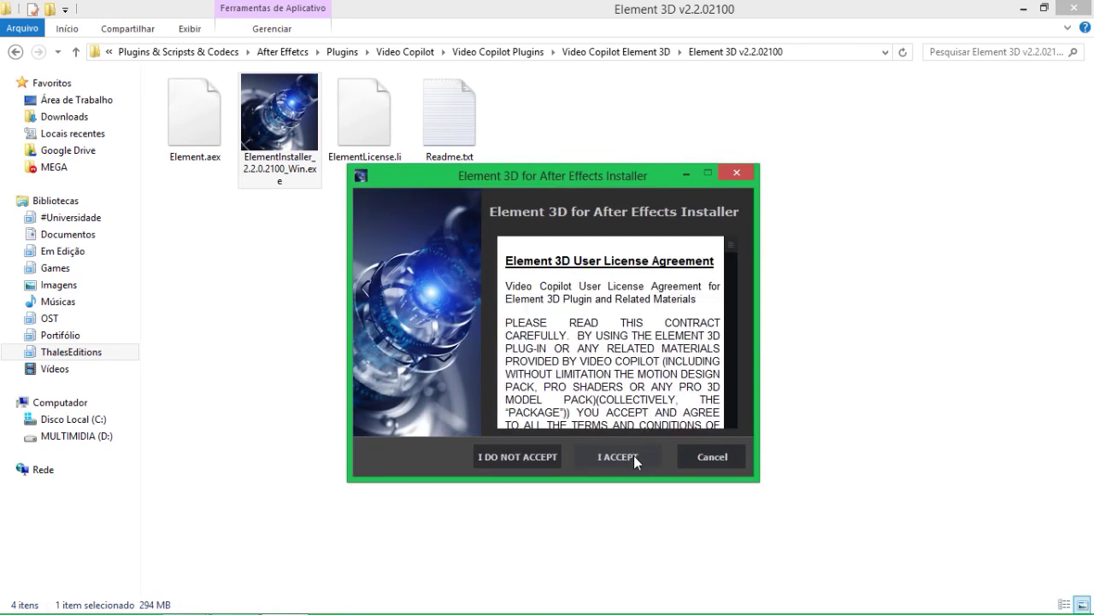
click(634, 456)
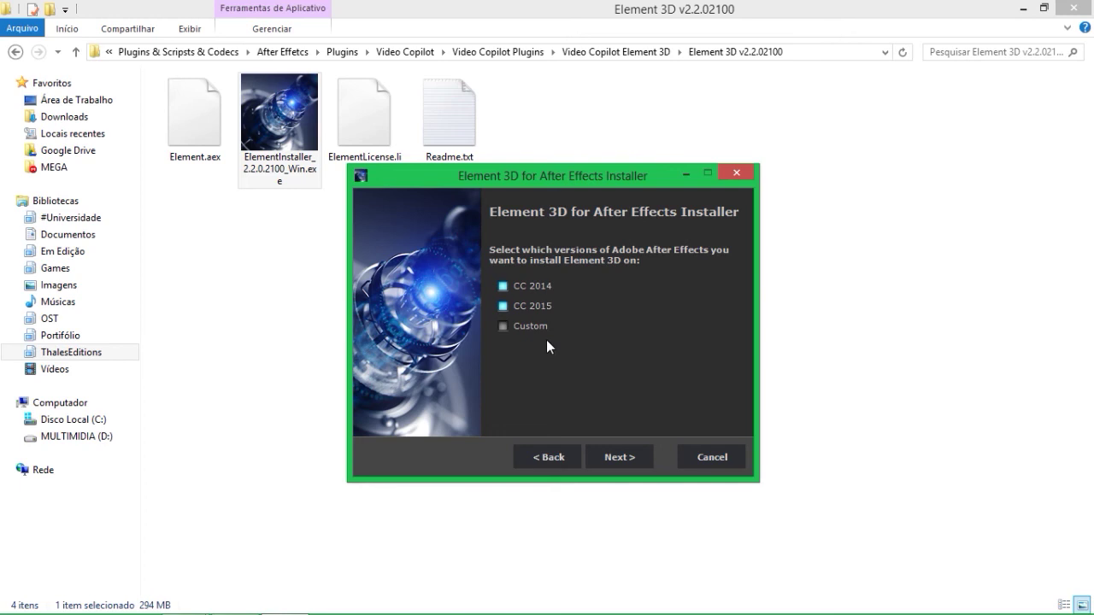
click(620, 456)
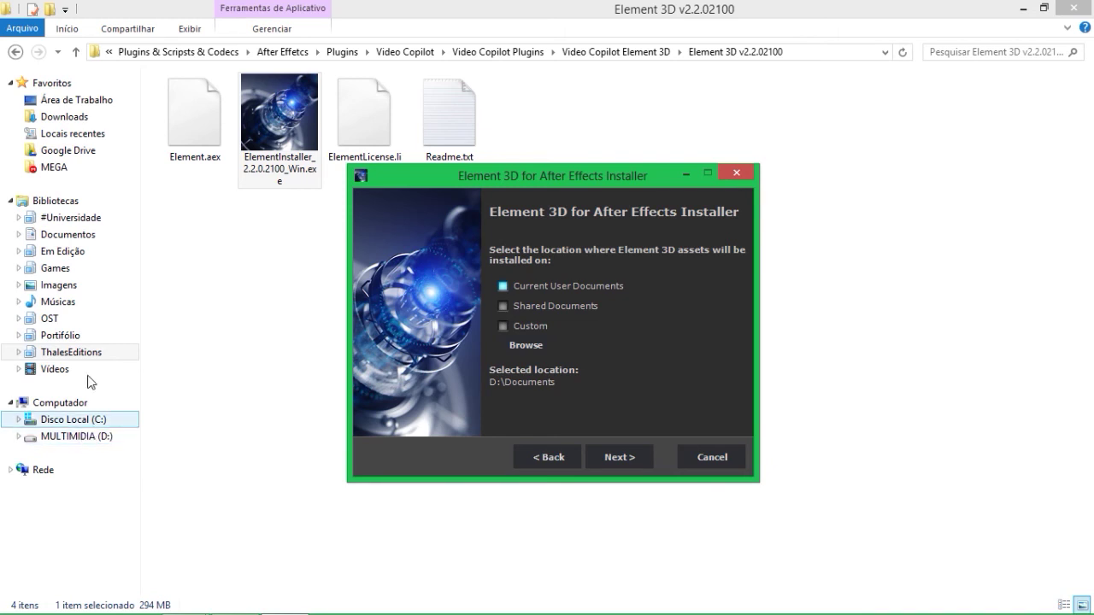
click(75, 236)
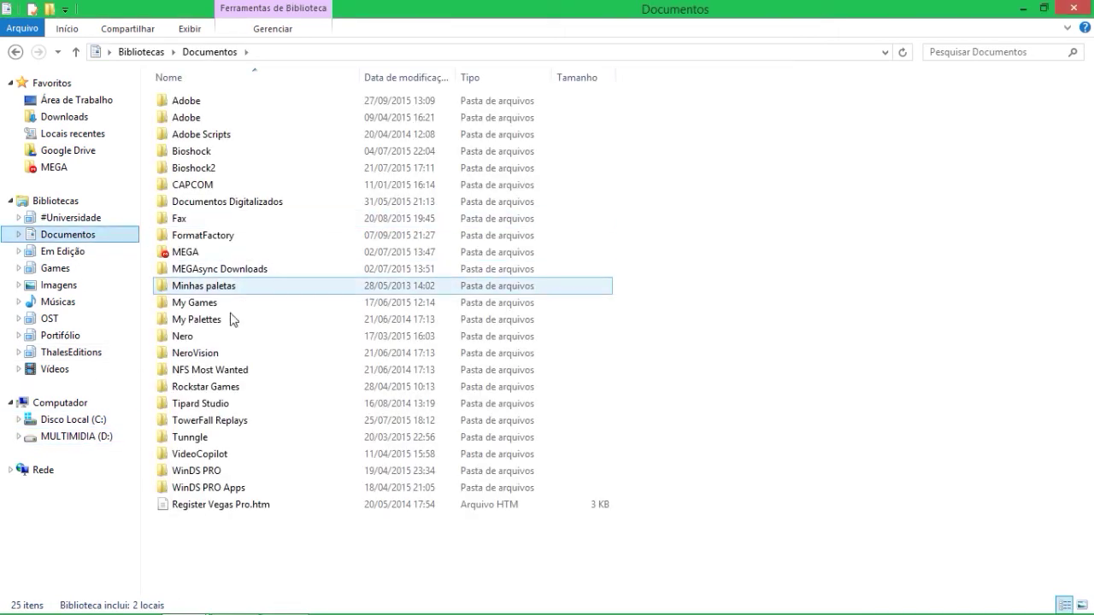
Look through the .epack packs in VideoCopilot > Models, then go back to Element 3D v2.2.02100.
double_click(221, 454)
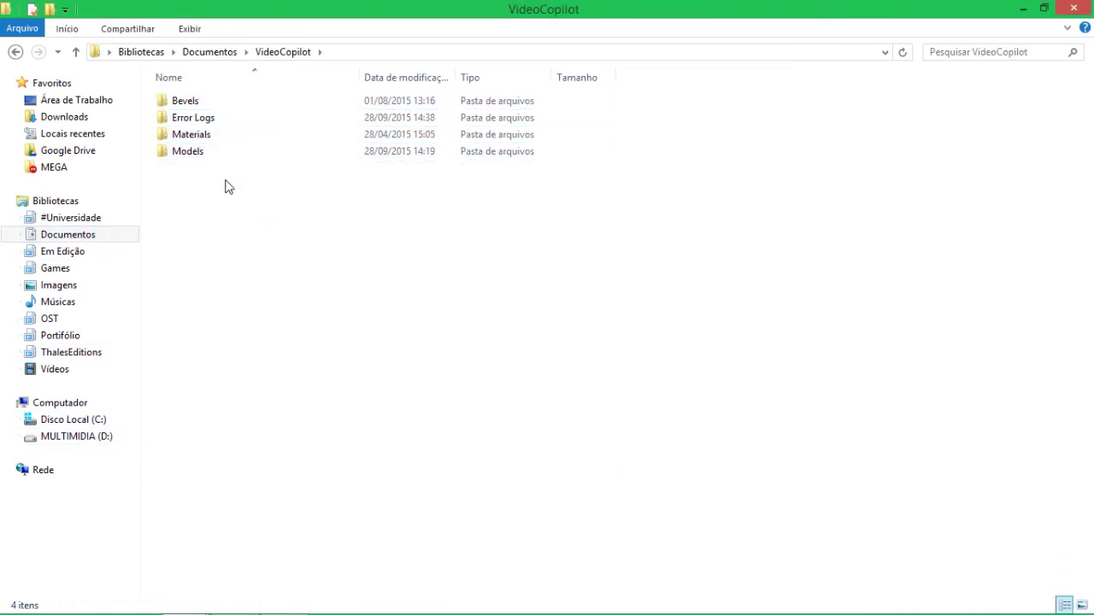
double_click(206, 150)
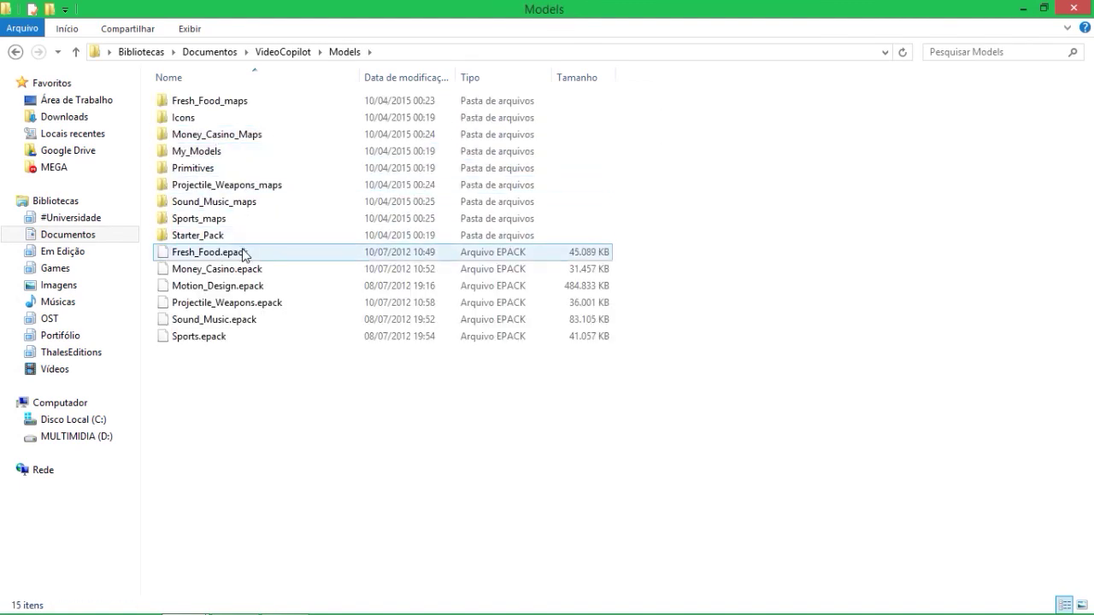
click(242, 252)
click(243, 269)
click(235, 286)
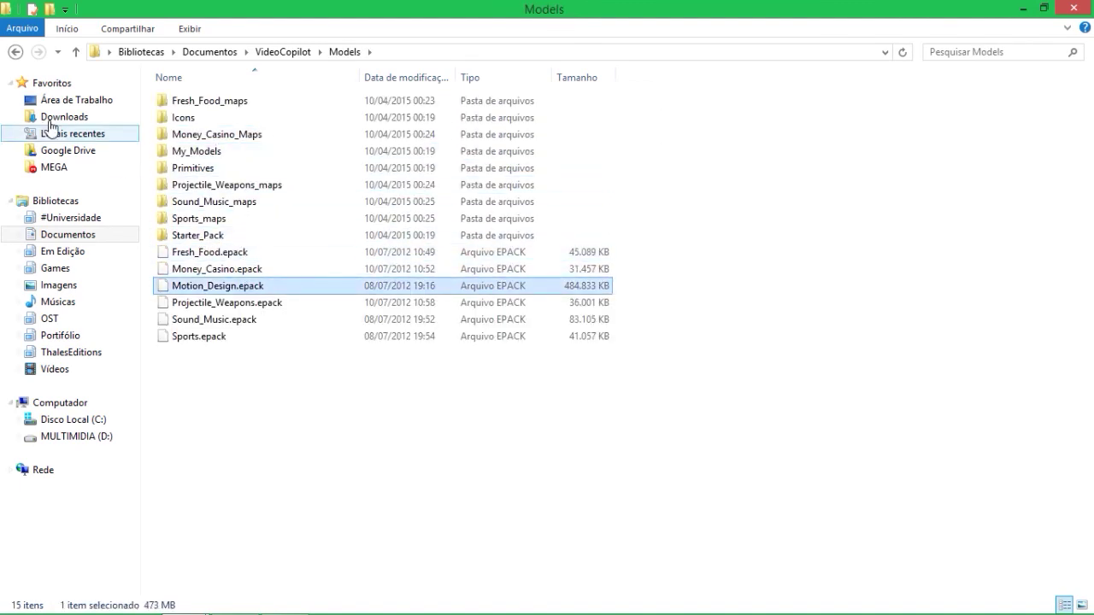
click(16, 57)
click(16, 57)
click(17, 57)
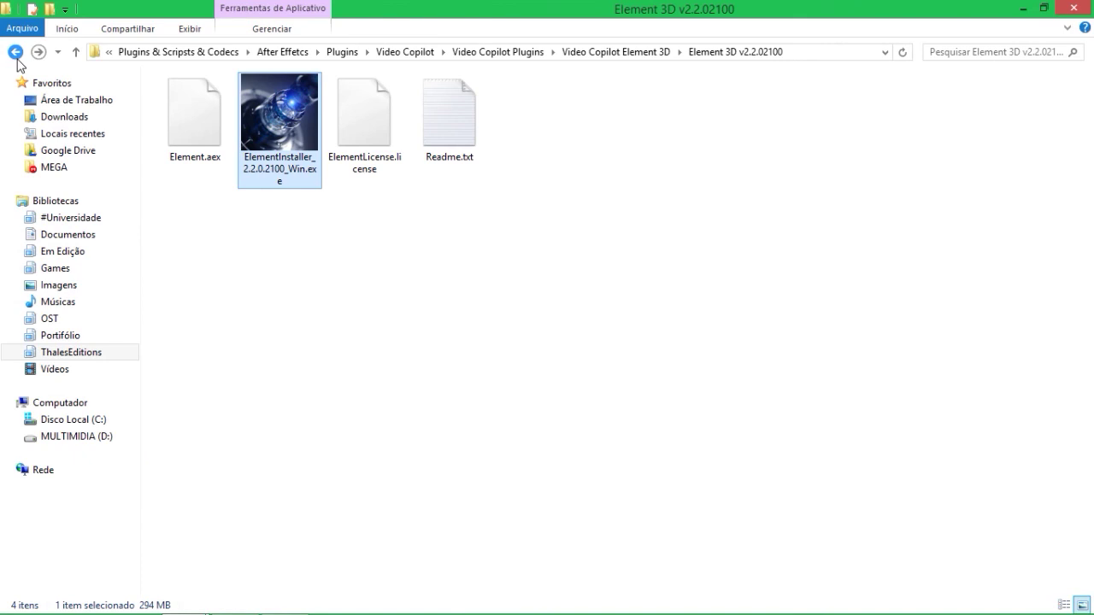
Keep Current User Documents as asset location, start installing, and dismiss the resulting error.
click(286, 600)
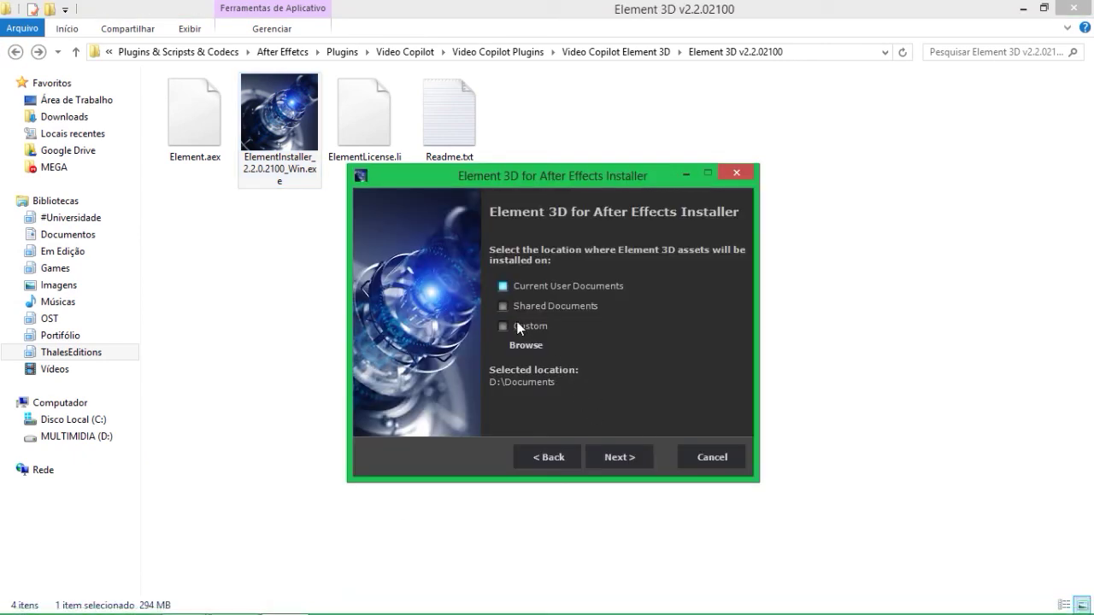
click(622, 461)
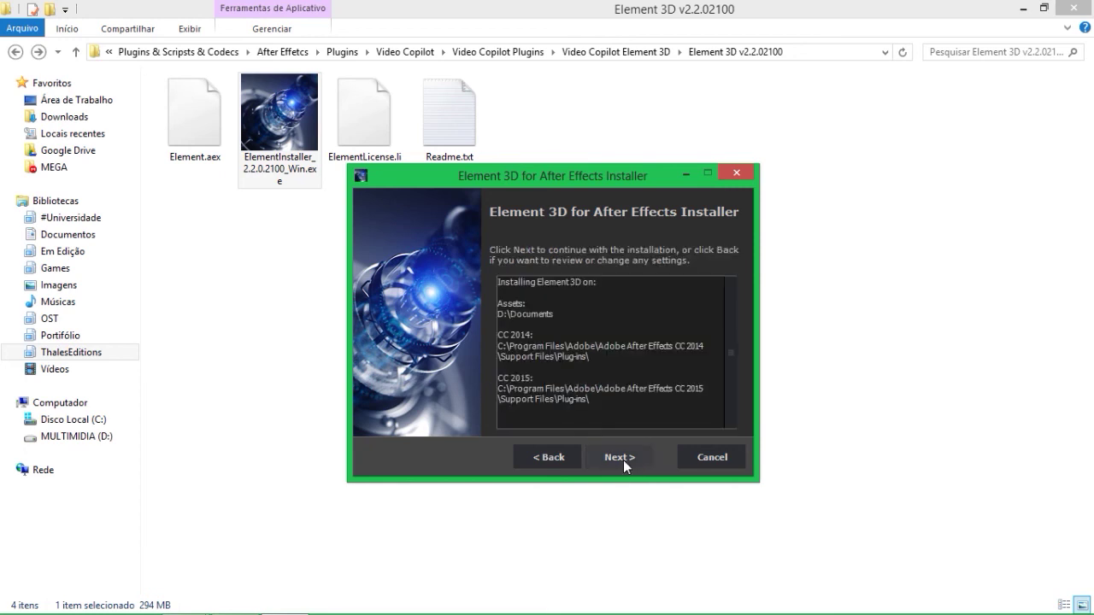
click(624, 457)
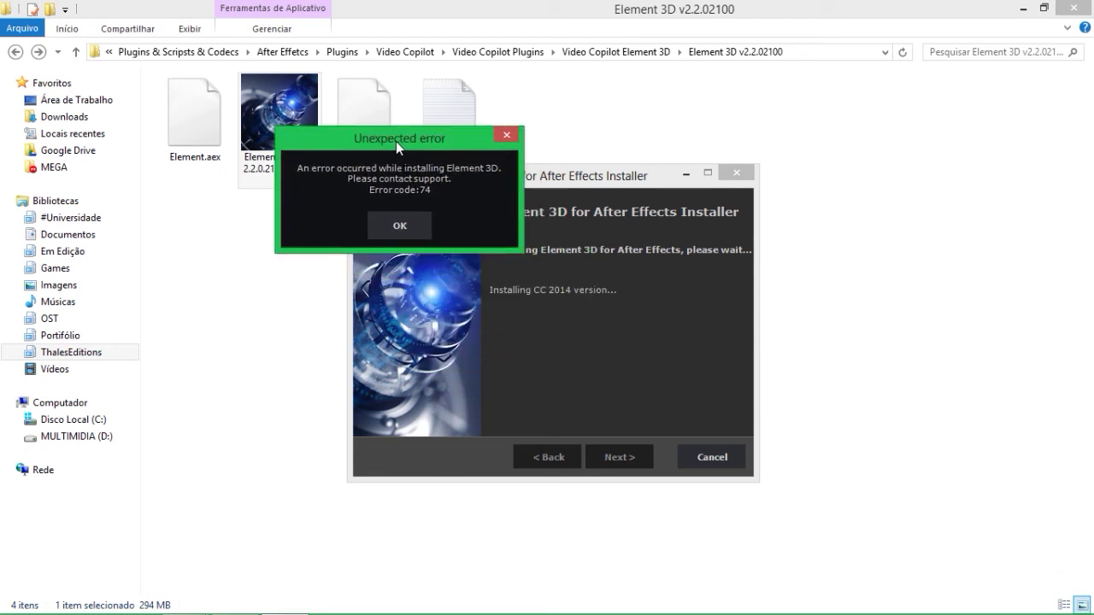
drag(396, 141, 595, 126)
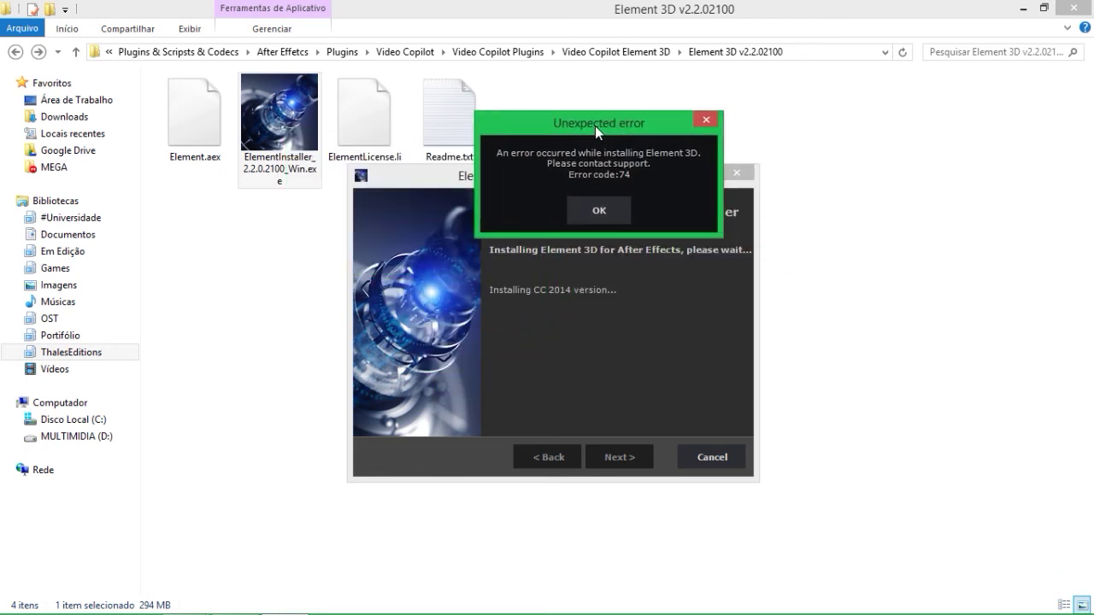
click(581, 214)
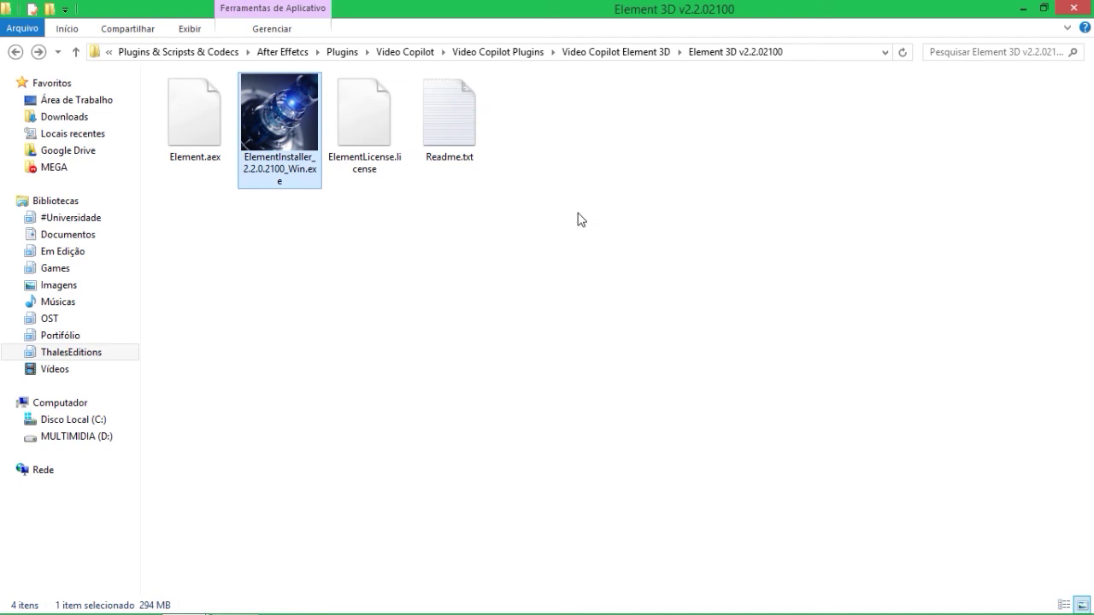
Rerun the installer as administrator through to a finished install, then bring the Computador window forward.
right_click(283, 124)
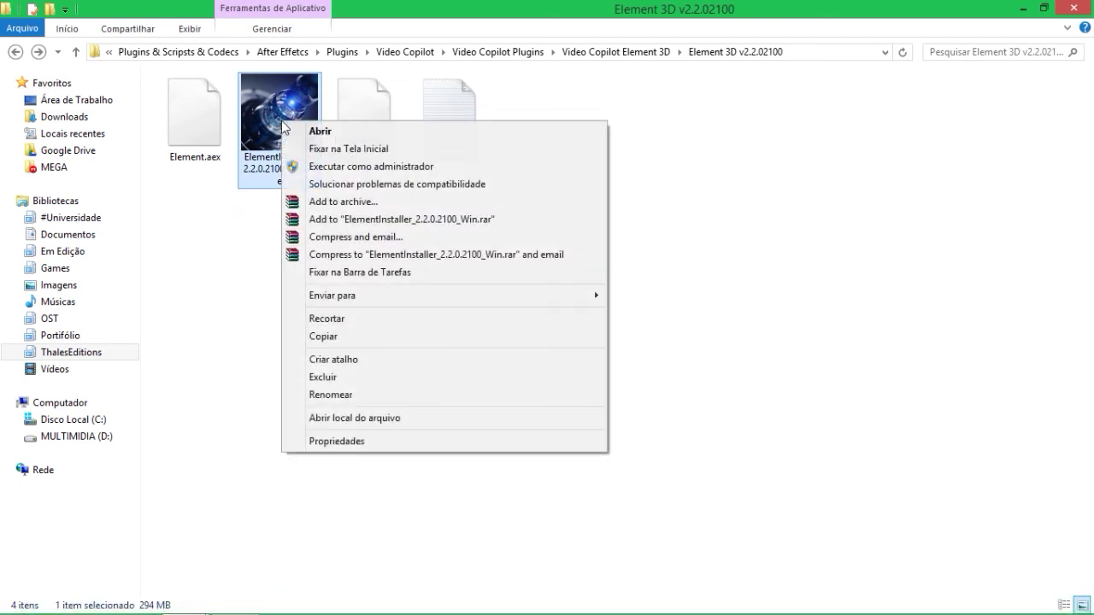
click(325, 167)
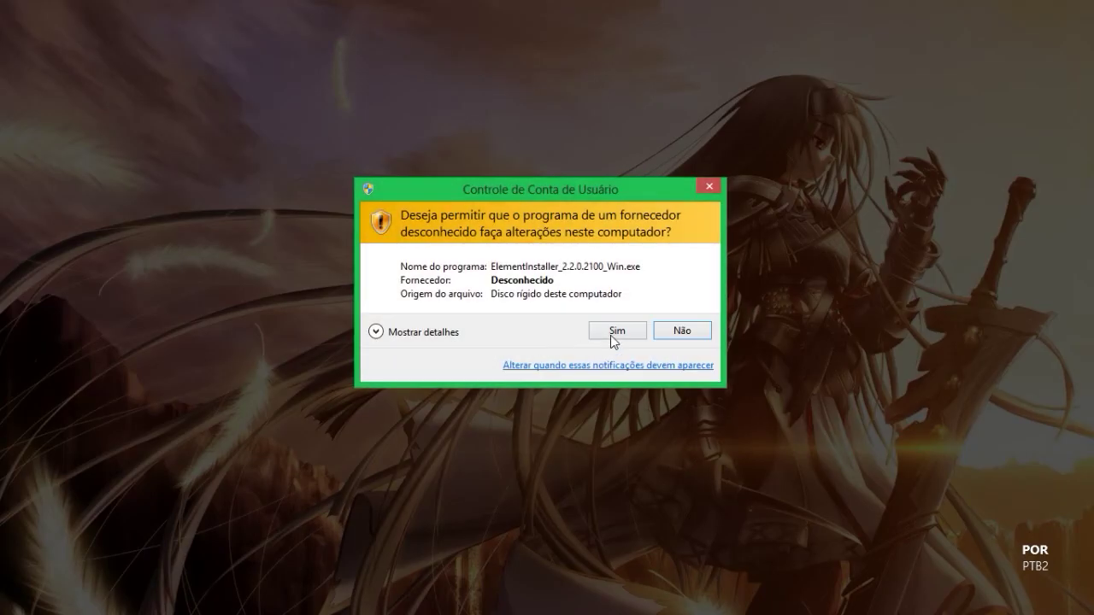
click(610, 335)
click(630, 455)
click(632, 457)
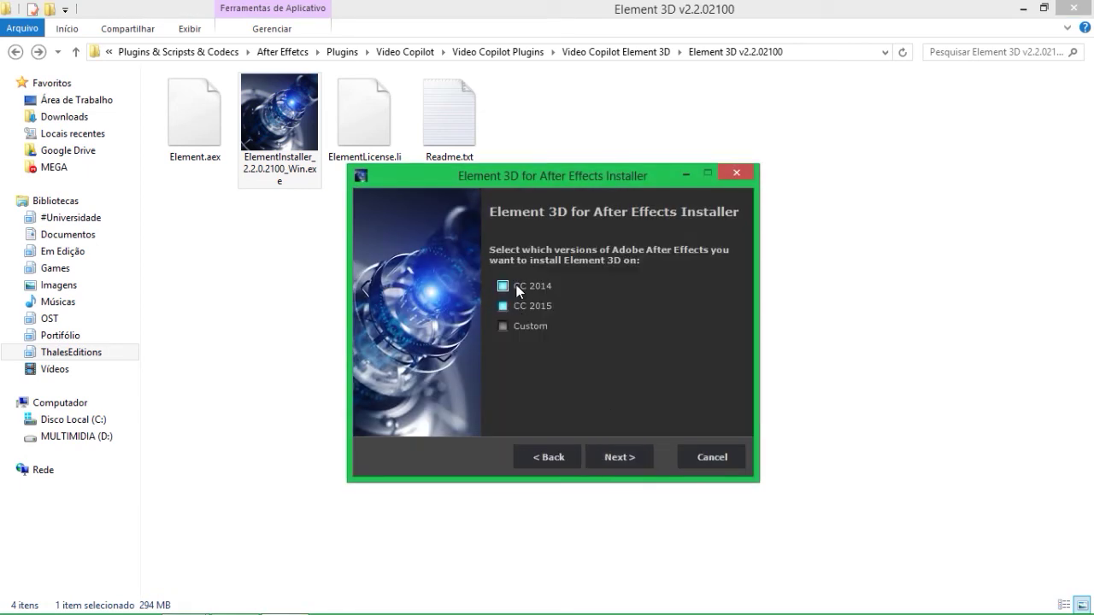
click(620, 464)
click(620, 464)
click(620, 464)
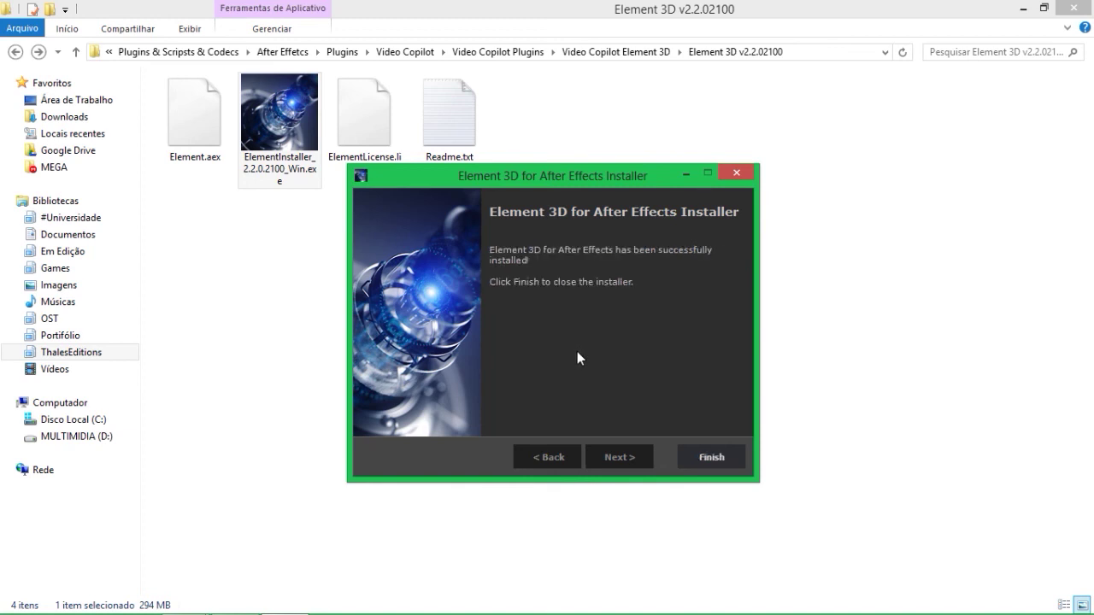
click(689, 461)
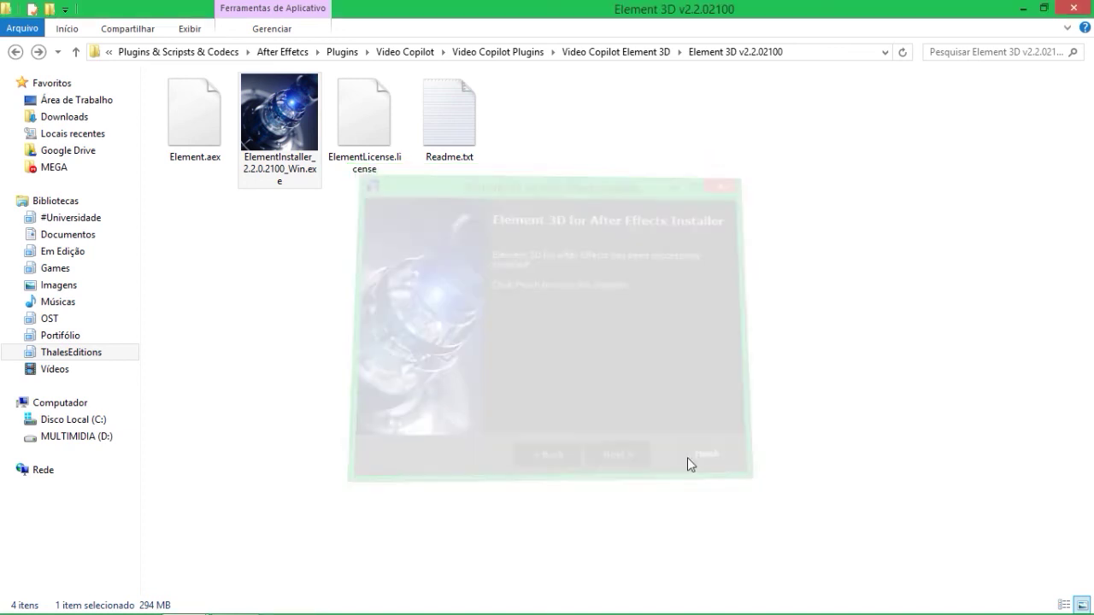
mouse_move(211, 604)
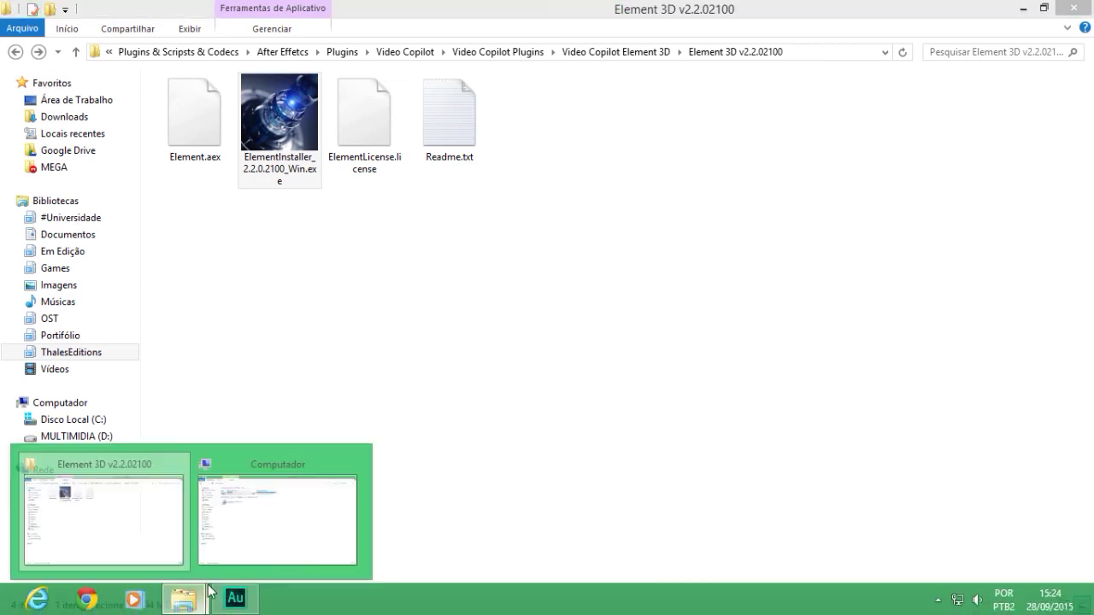
click(245, 508)
Browse to C:\Arquivos de Programas\Adobe\Adobe After Effects CC 2015\Support Files\Plug-ins\VideoCopilot.
double_click(278, 122)
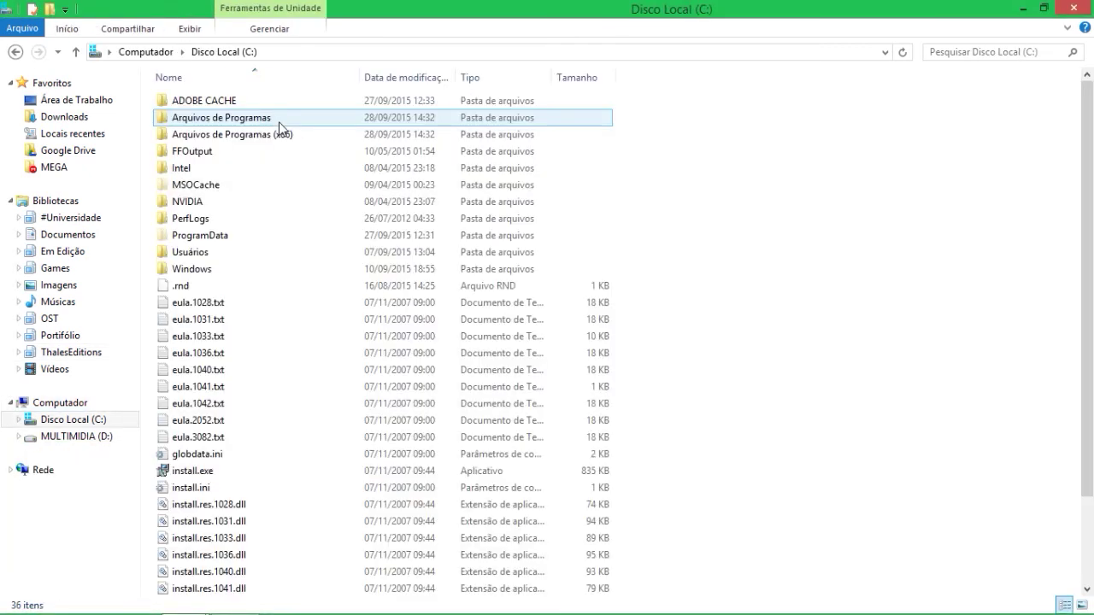
double_click(277, 117)
double_click(277, 103)
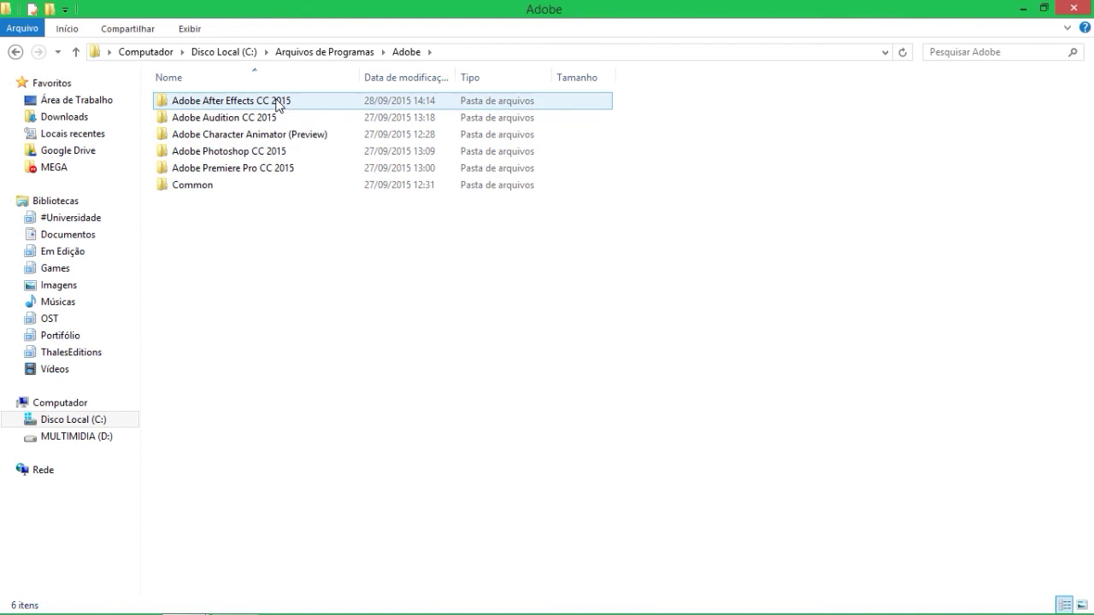
double_click(277, 102)
double_click(270, 101)
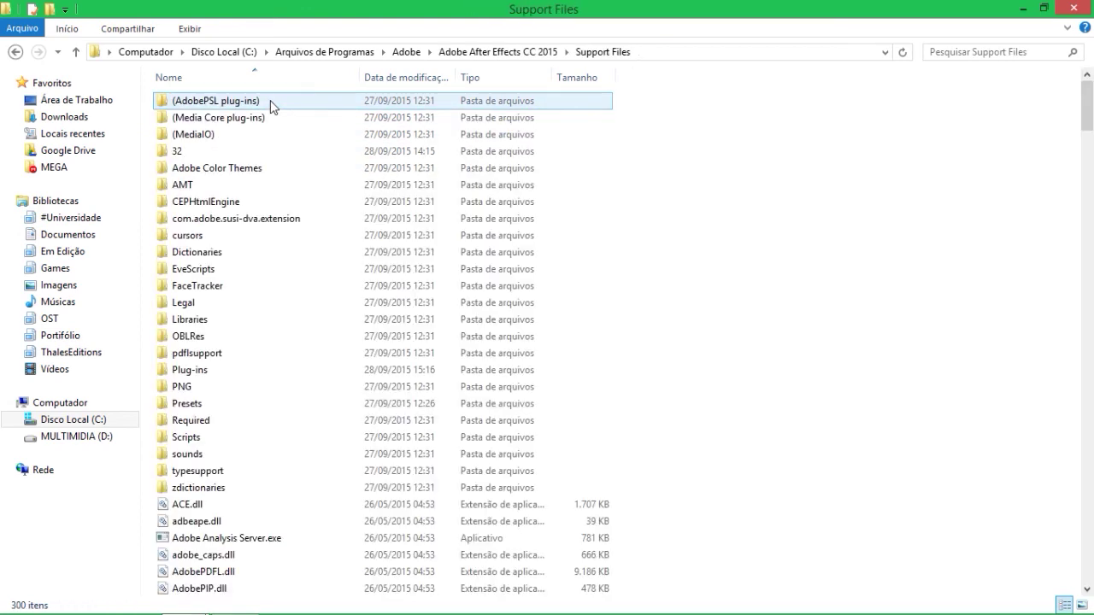
double_click(193, 371)
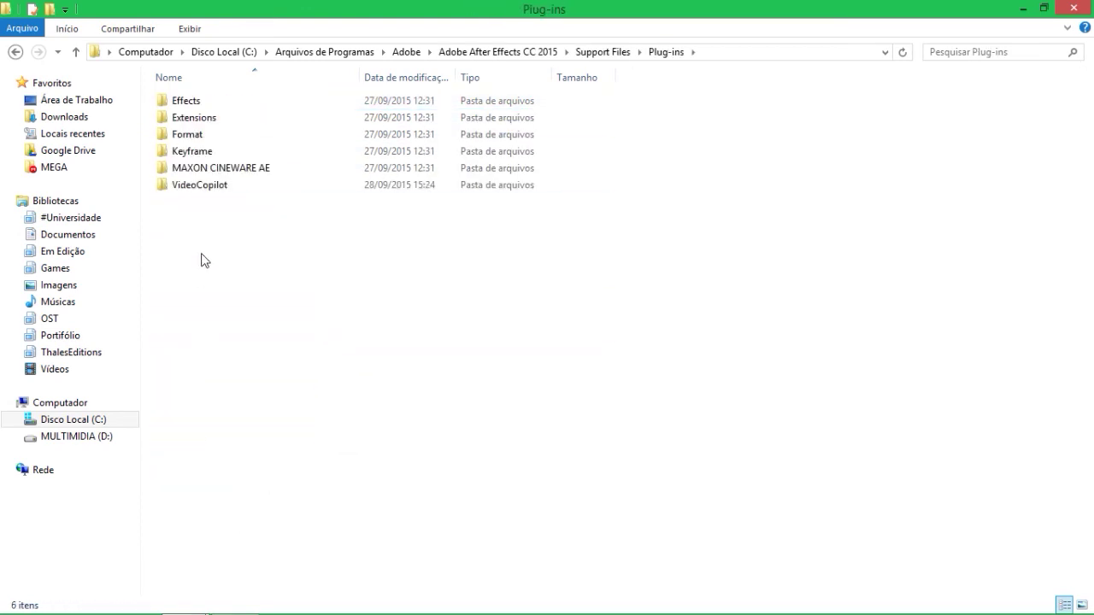
double_click(222, 186)
Copy the new Element.aex into VideoCopilot, replacing the old copy with administrator permission.
click(223, 100)
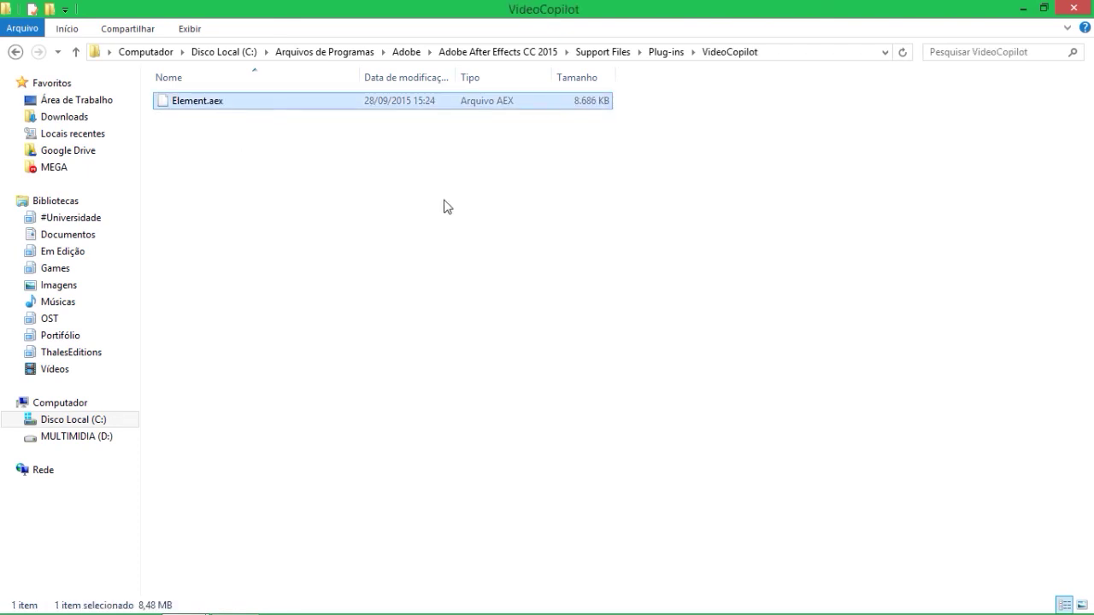
click(386, 187)
click(1044, 8)
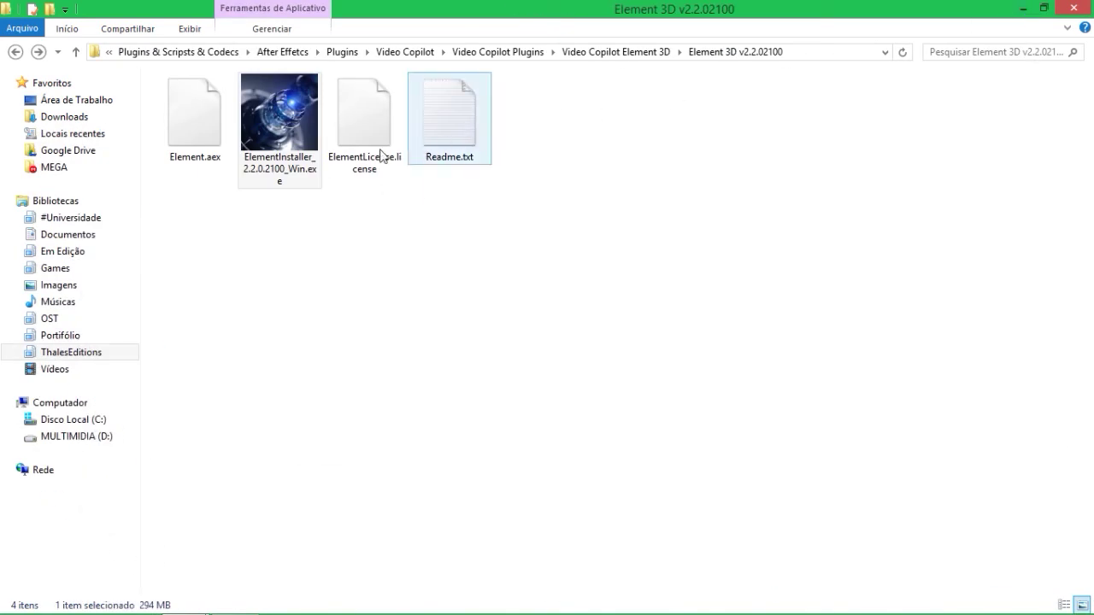
click(220, 142)
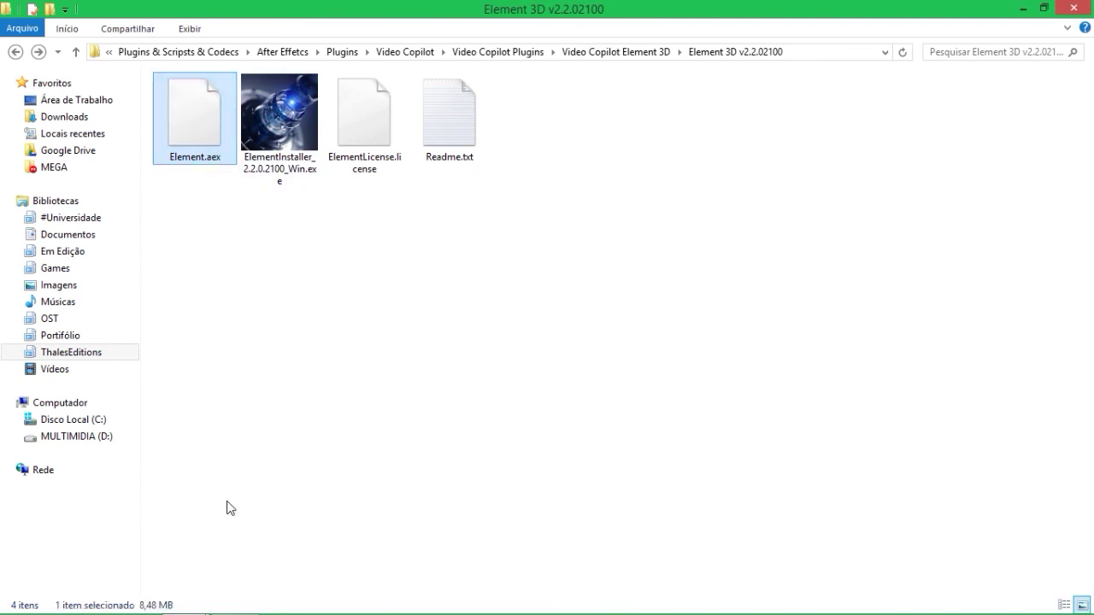
mouse_move(214, 607)
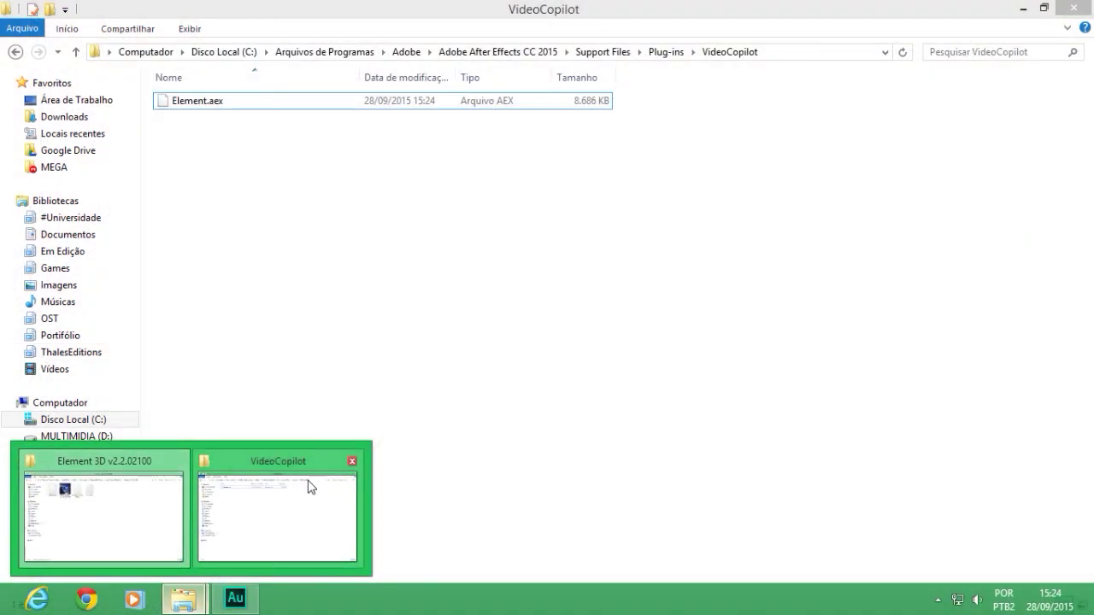
click(308, 487)
key(ctrl+v)
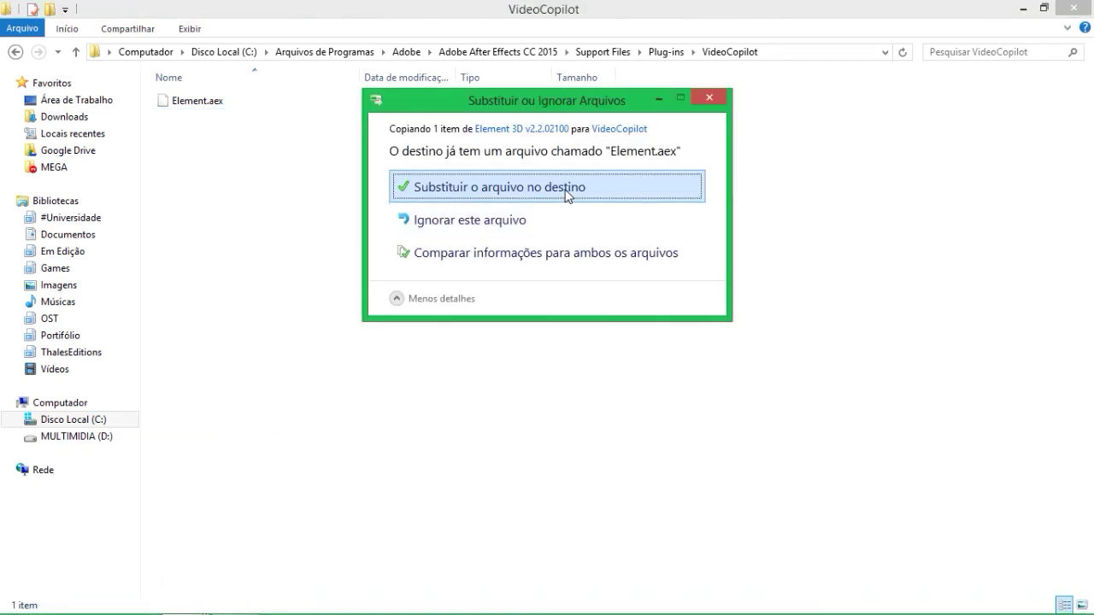
click(566, 195)
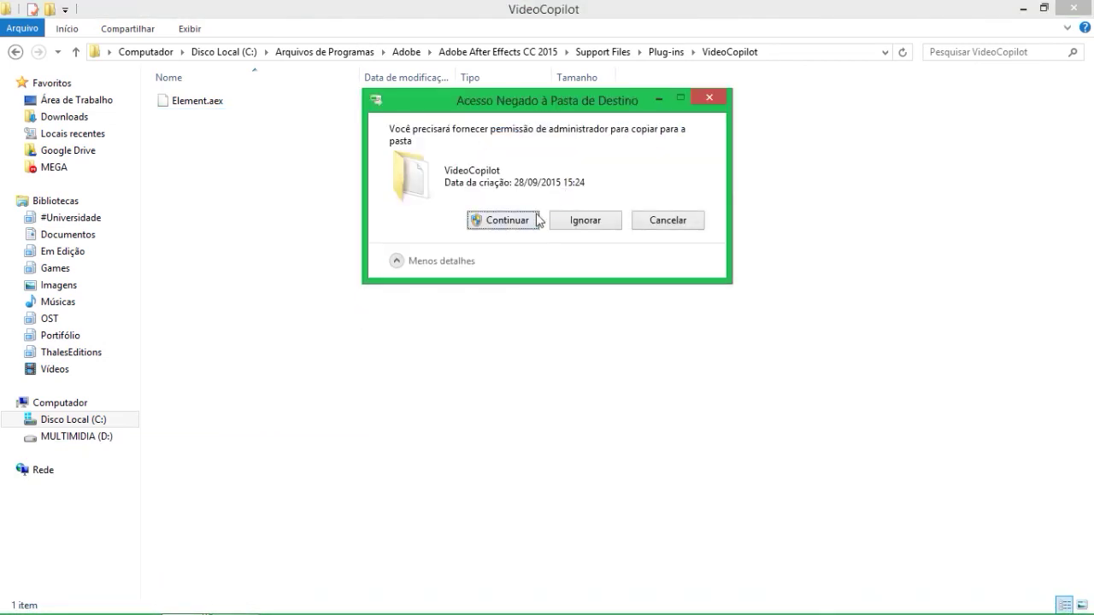
click(512, 222)
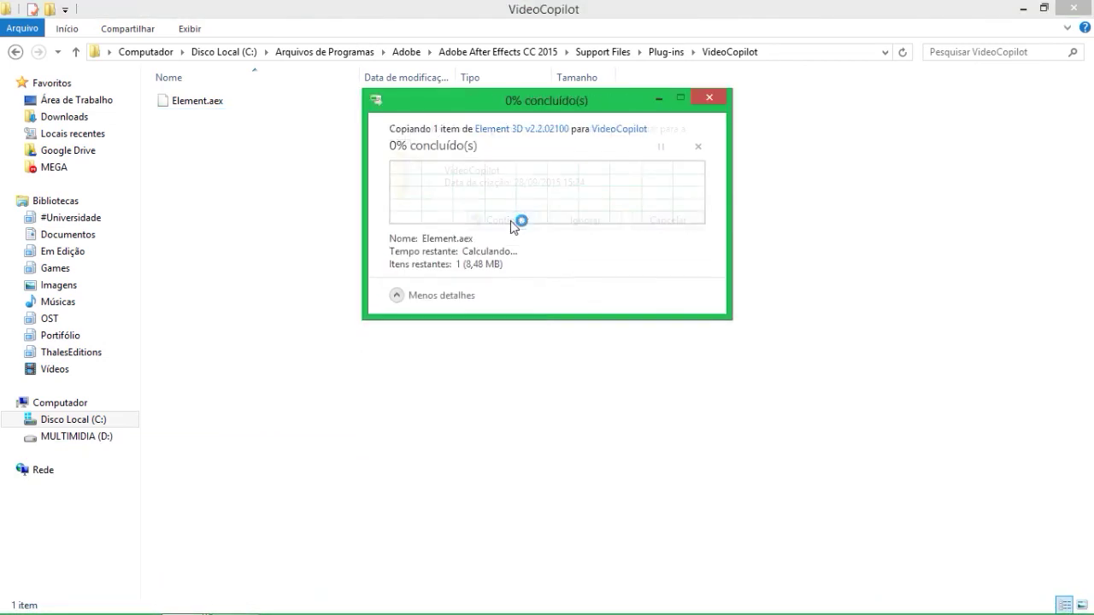
Put the folder window away and bring up options for the After Effects tile on the Start screen.
click(1024, 8)
click(501, 317)
key(super)
right_click(746, 199)
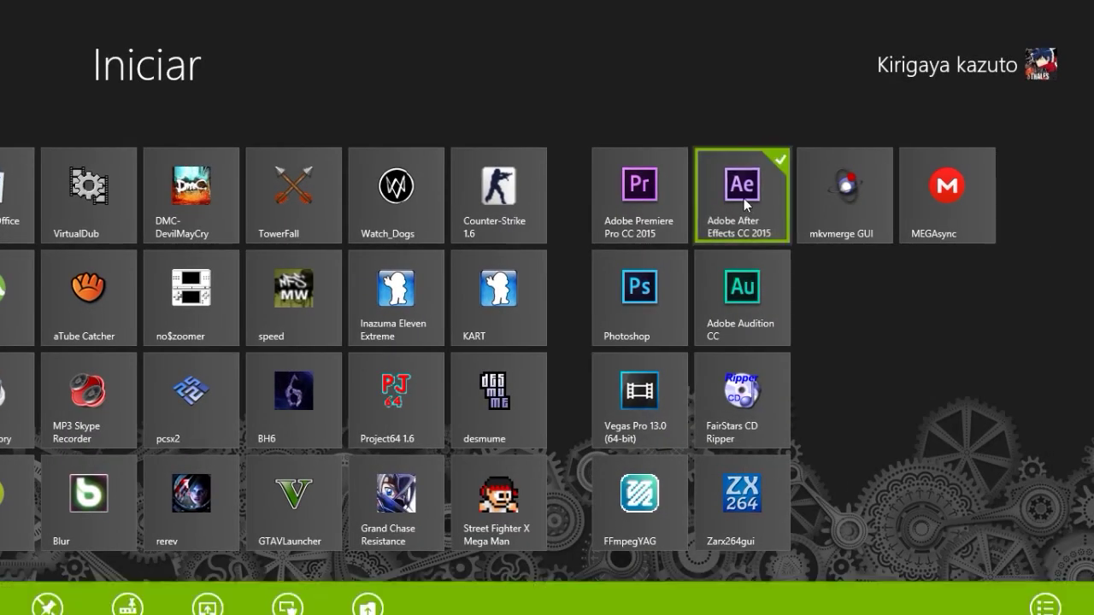
Run After Effects as administrator and create a new composition with default settings.
click(289, 561)
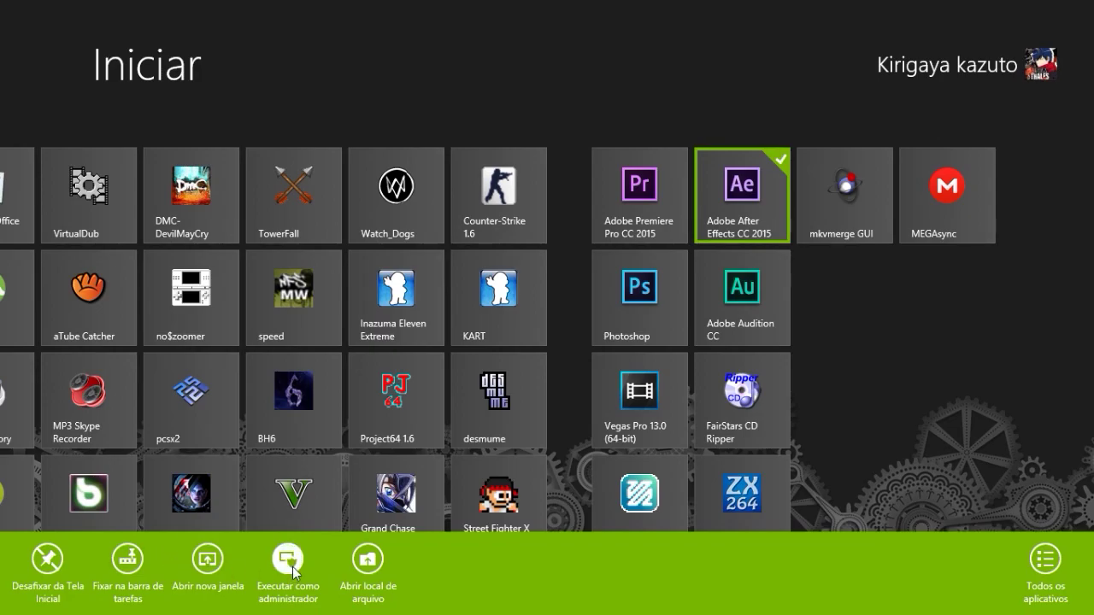
click(601, 334)
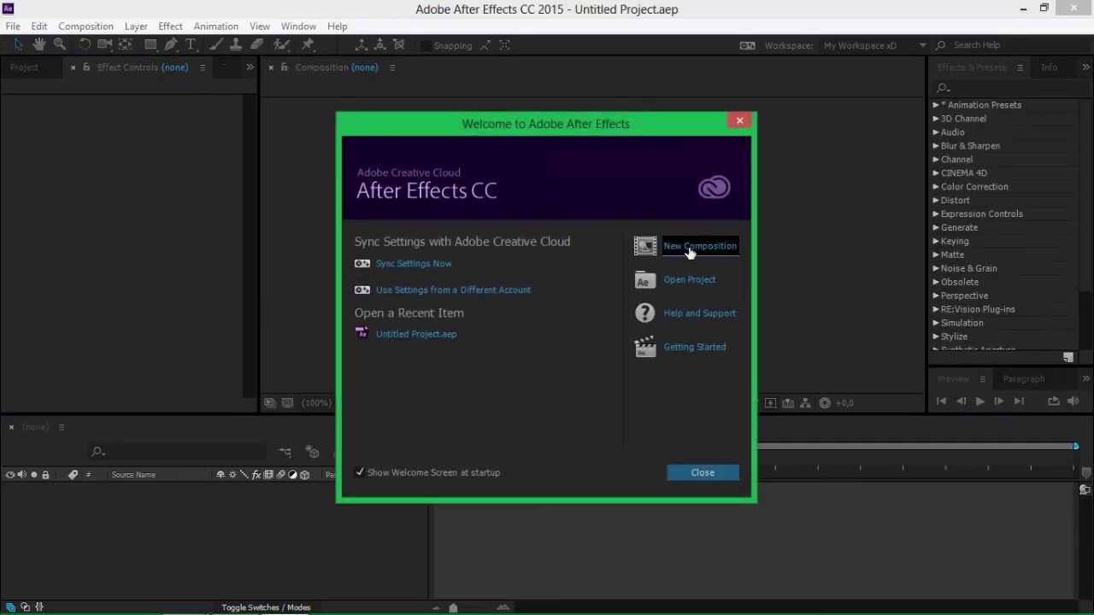
click(690, 250)
click(631, 493)
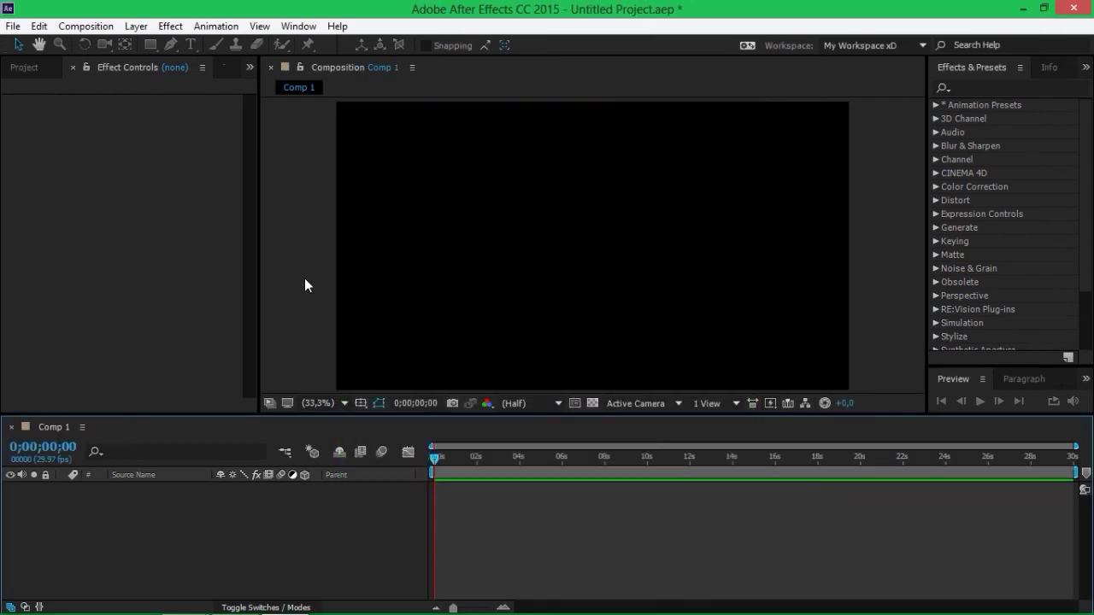
Add a solid layer with Ctrl+Y and apply the Element effect found by searching 'Elem'.
key(ctrl+y)
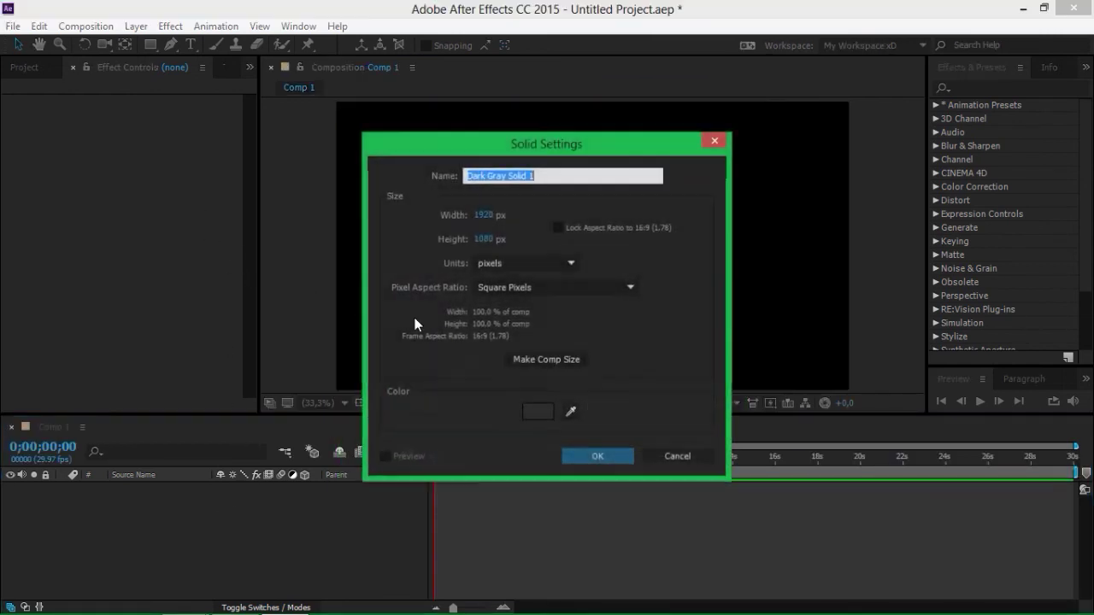
click(585, 454)
click(172, 514)
click(229, 489)
click(1008, 88)
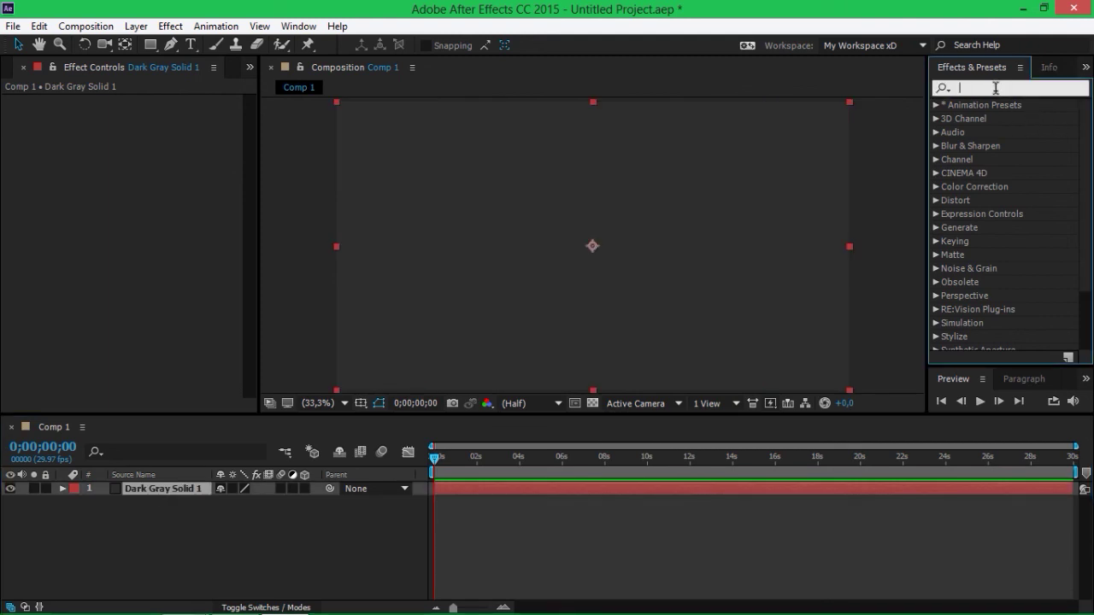
text(Elem)
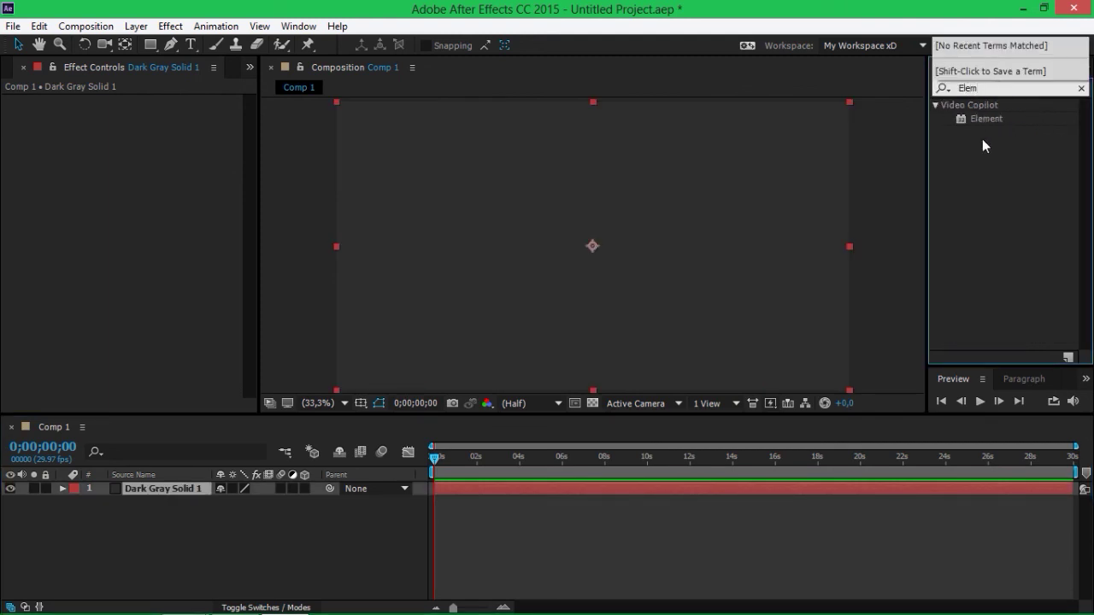
drag(987, 119, 799, 157)
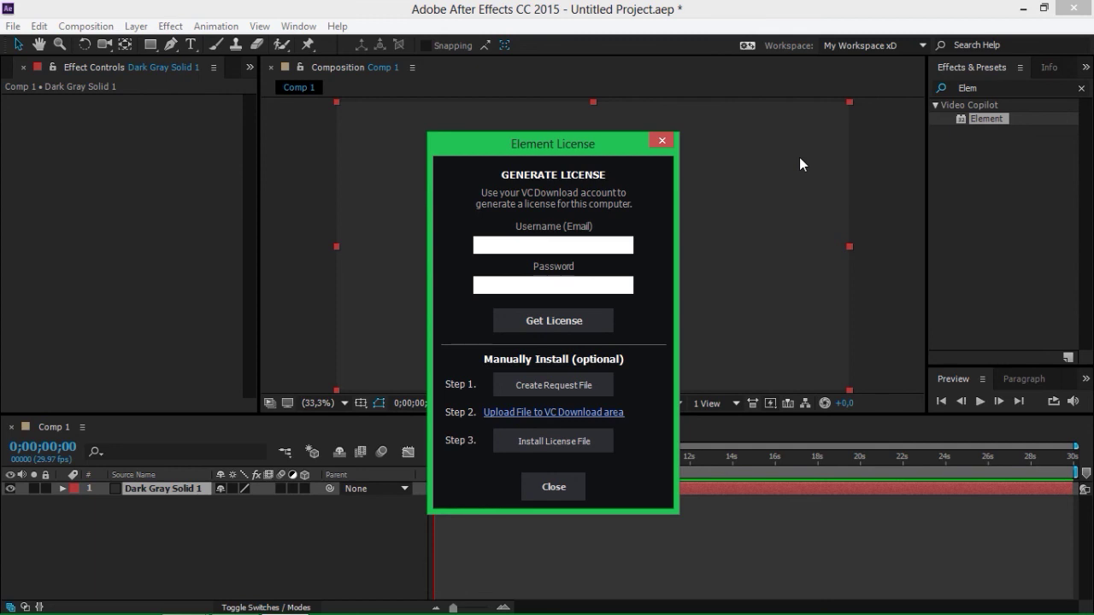
Generate an Element license request file saved to the desktop.
click(528, 387)
click(496, 256)
click(566, 414)
Install ElementLicense.license from the Element 3D v2.2.02100 folder.
click(555, 442)
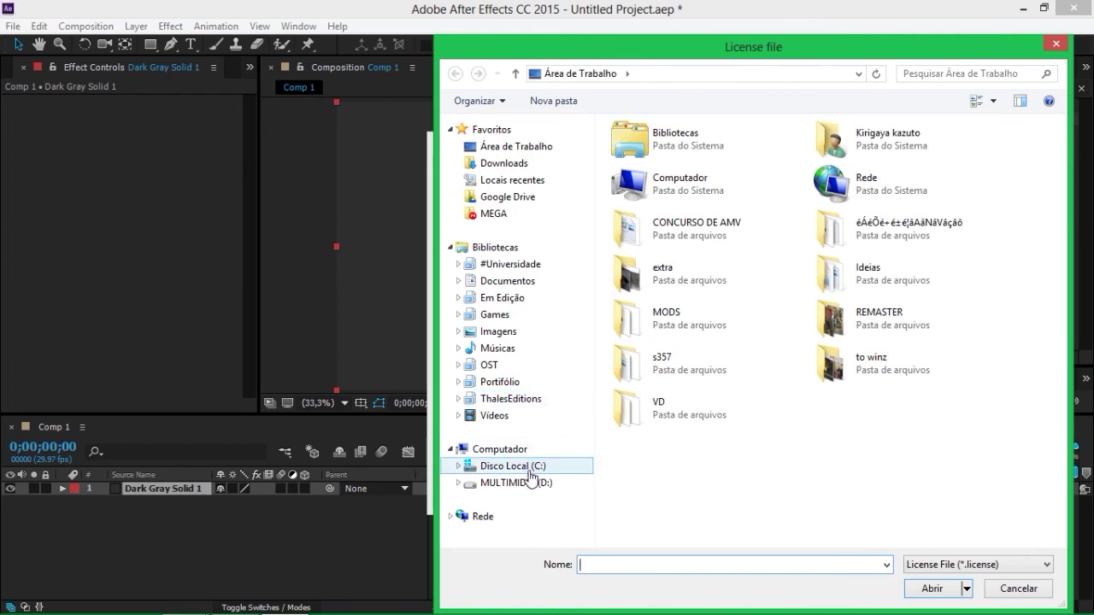
click(530, 405)
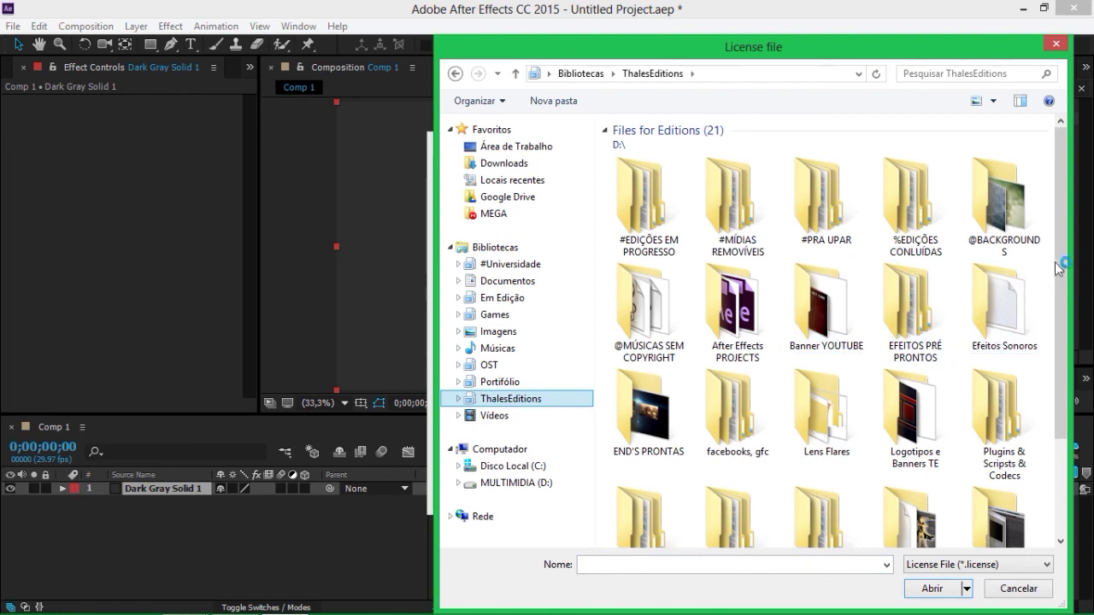
double_click(979, 385)
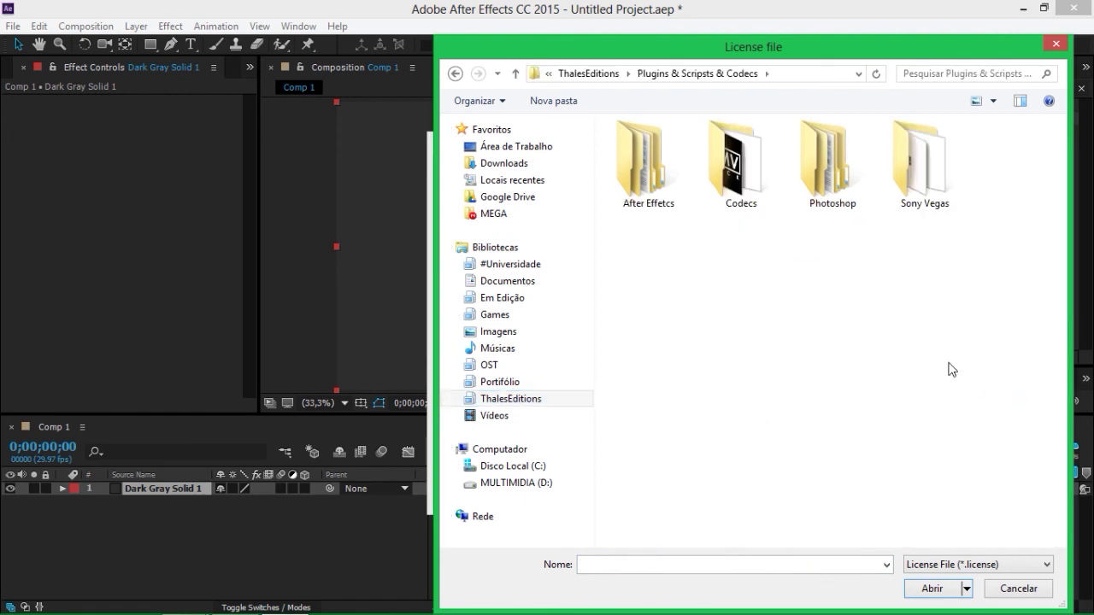
double_click(641, 198)
double_click(654, 195)
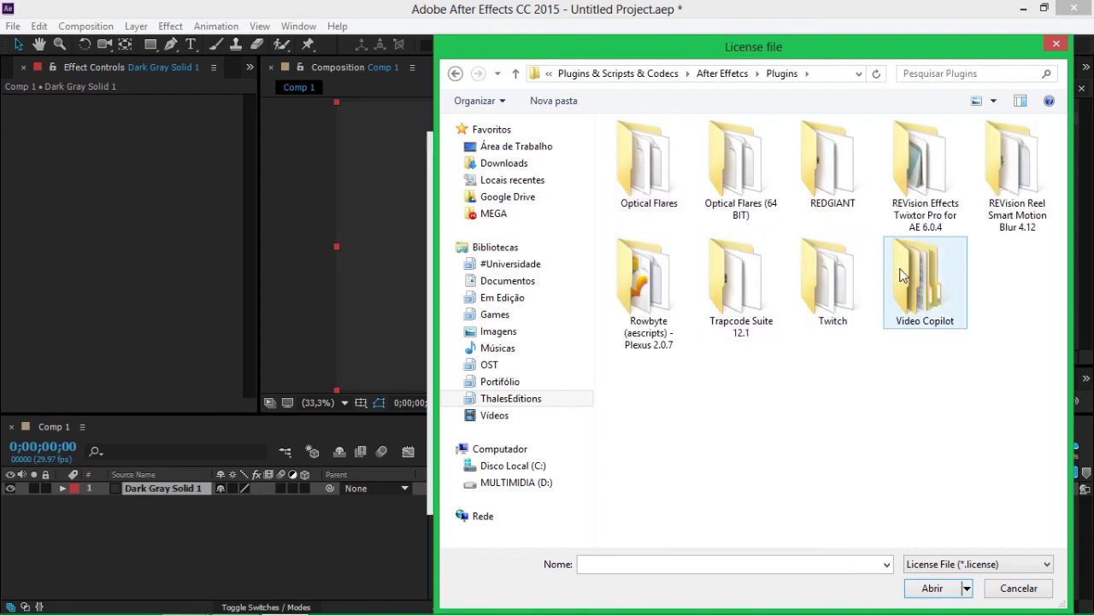
double_click(893, 271)
double_click(646, 167)
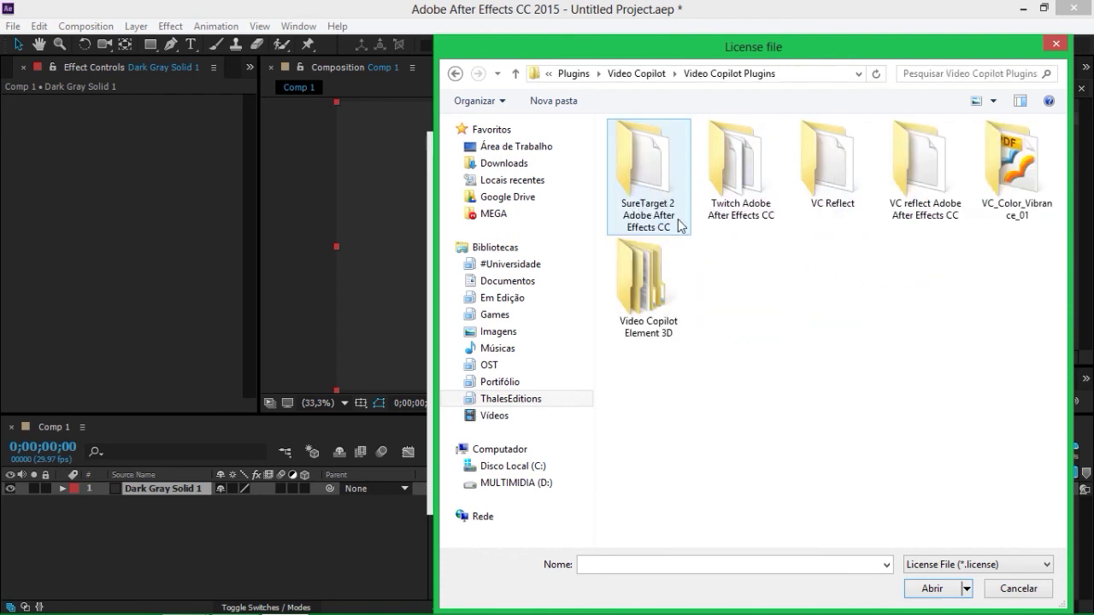
double_click(642, 288)
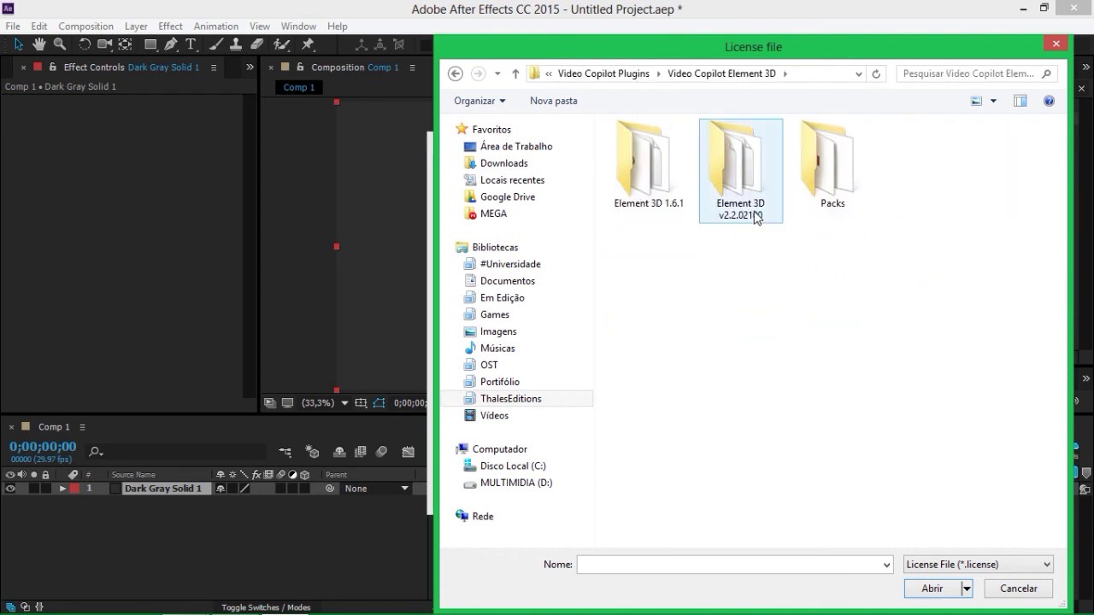
double_click(750, 181)
click(647, 166)
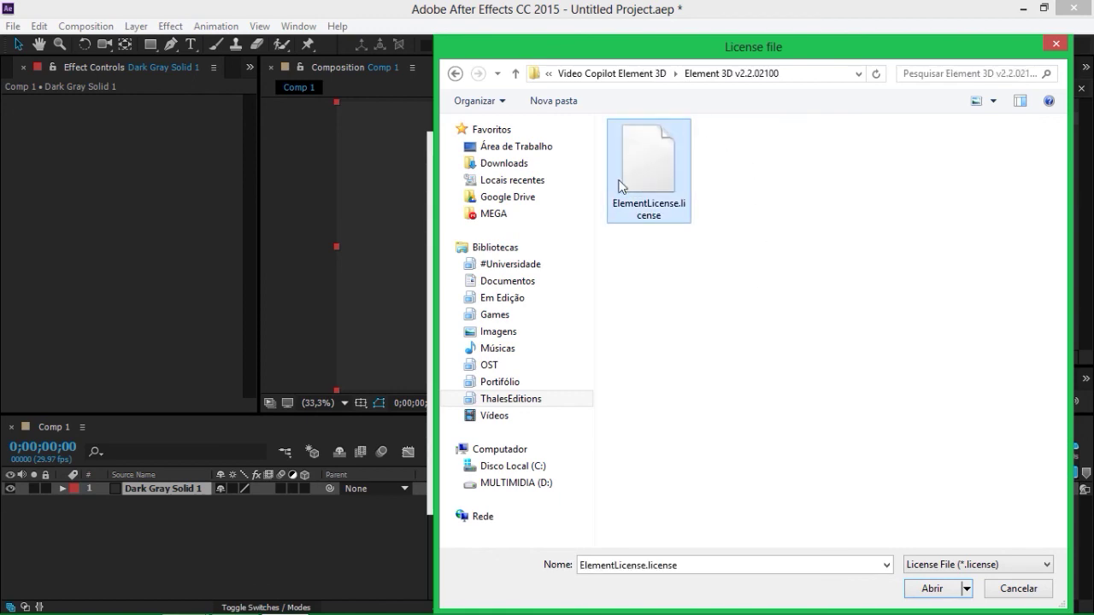
click(937, 589)
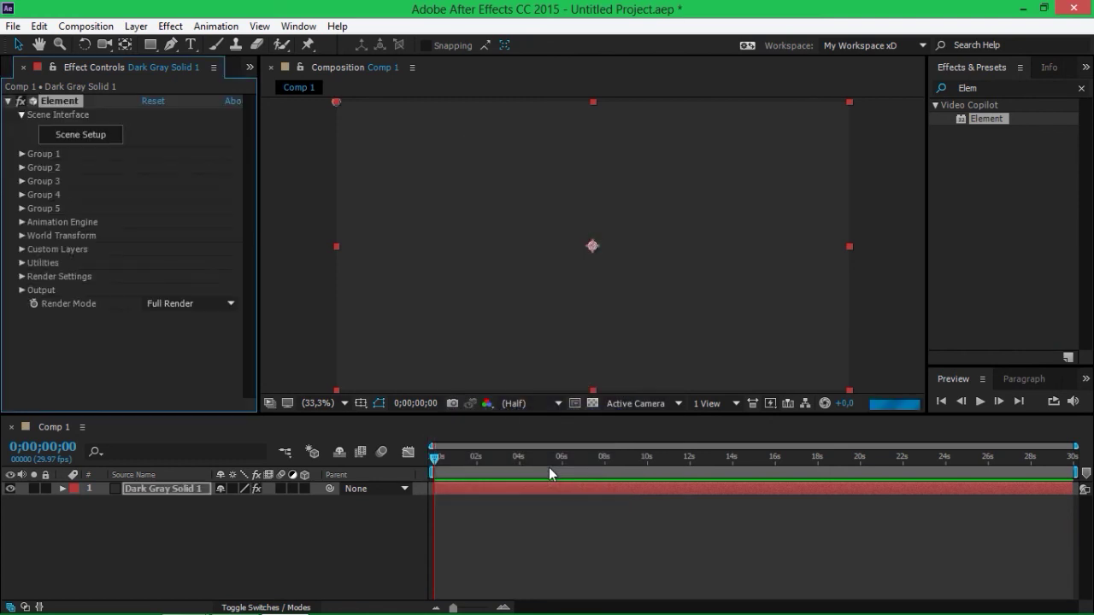